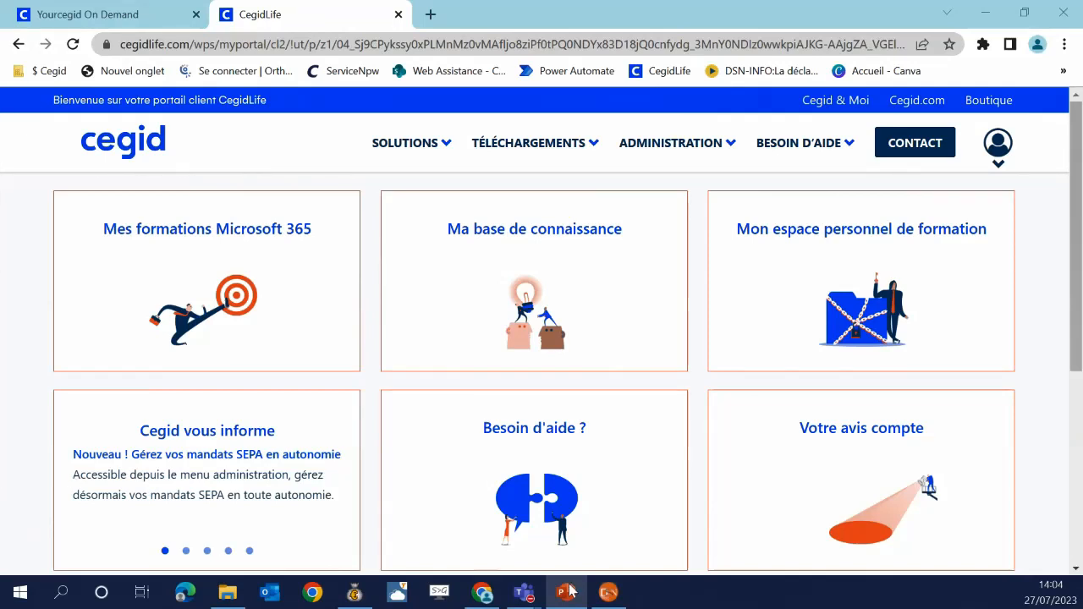
Switch to QPDSN and view the company details of the 07/2023 normal monthly declaration from the DSN progress list.
click(608, 592)
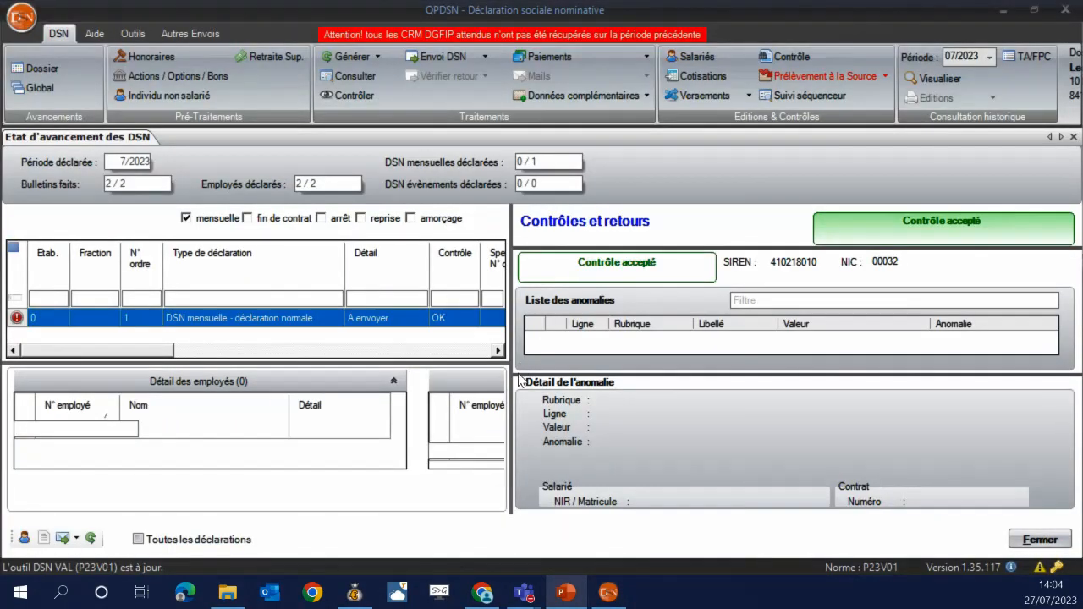
drag(512, 348, 593, 359)
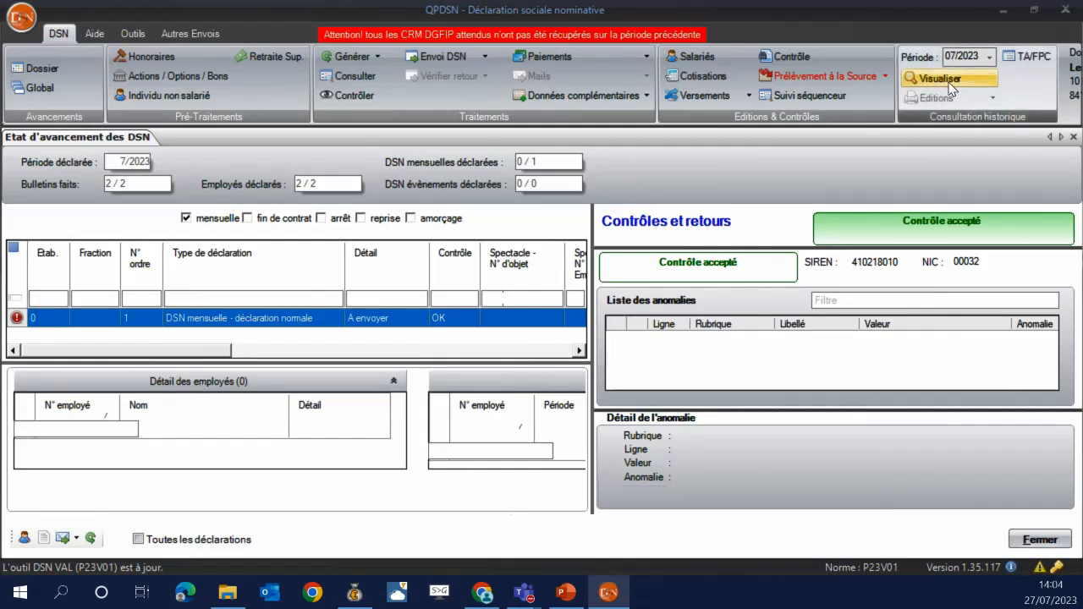
key(alt+Tab)
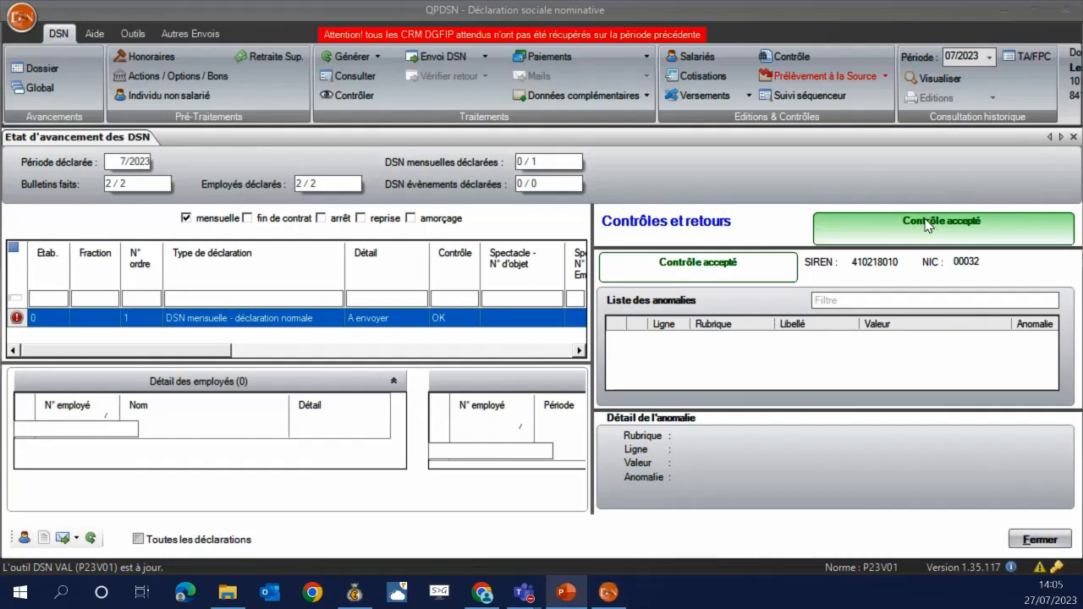
double_click(233, 320)
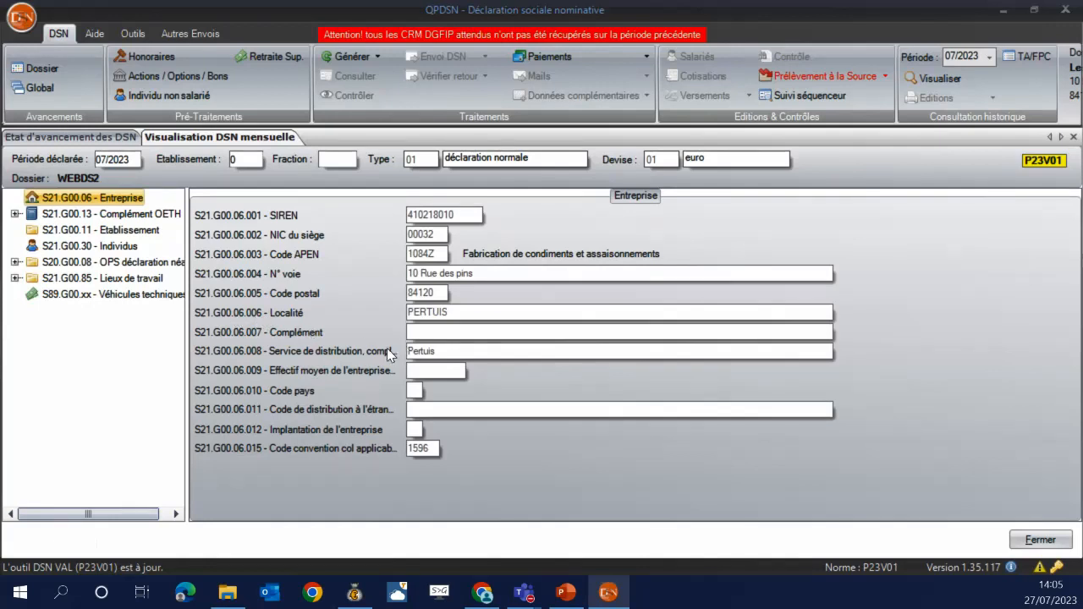
click(119, 139)
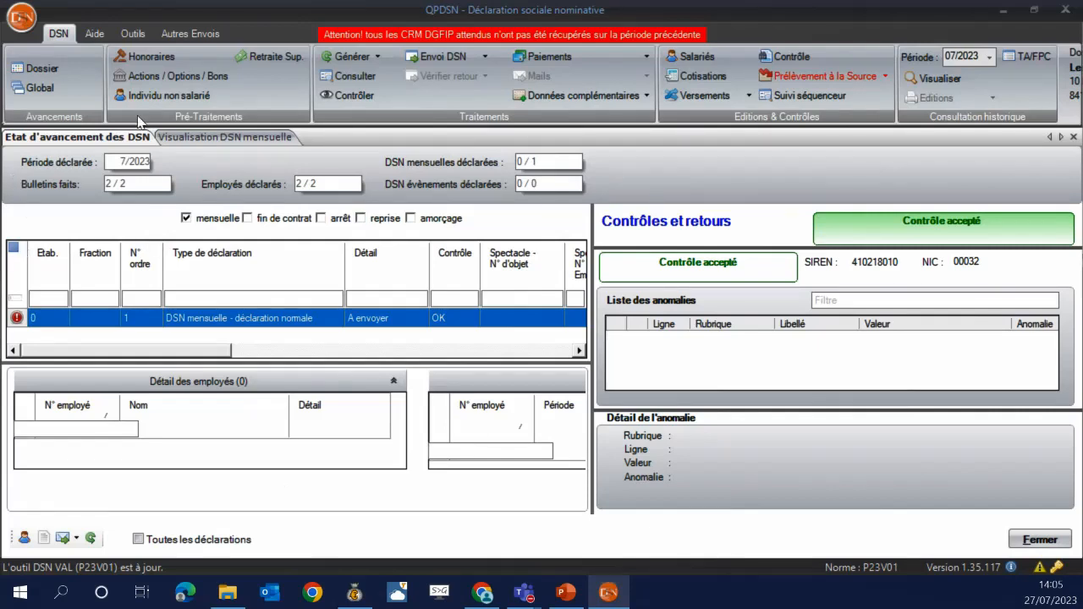
Start a global DSN progress selection, searching for dossier WEBDS2 and setting the declared period to 06/2023.
click(38, 93)
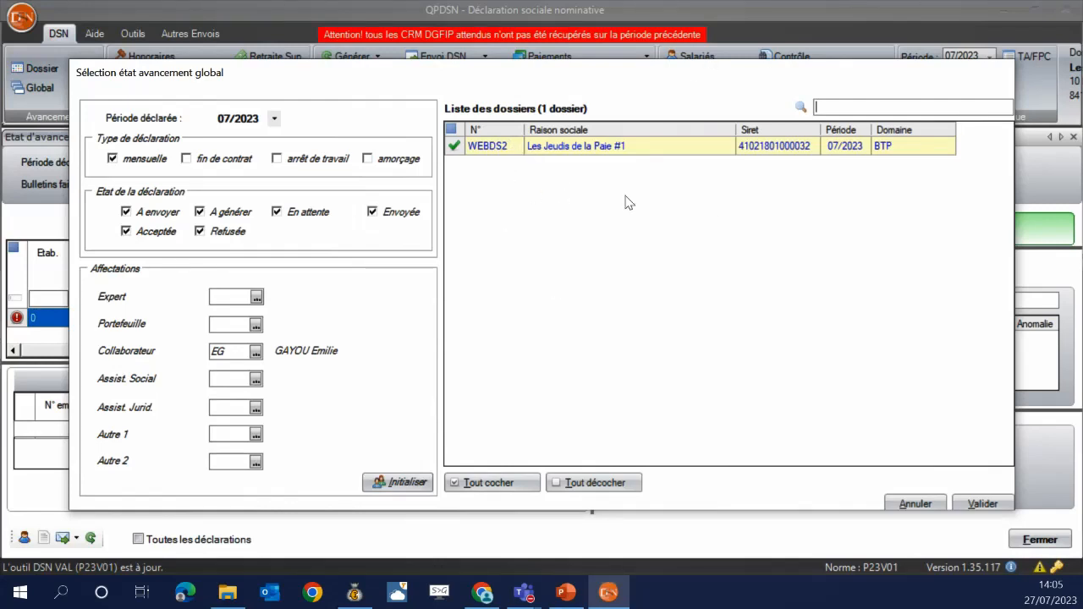
click(874, 102)
text(WEBDS2)
click(274, 118)
click(259, 148)
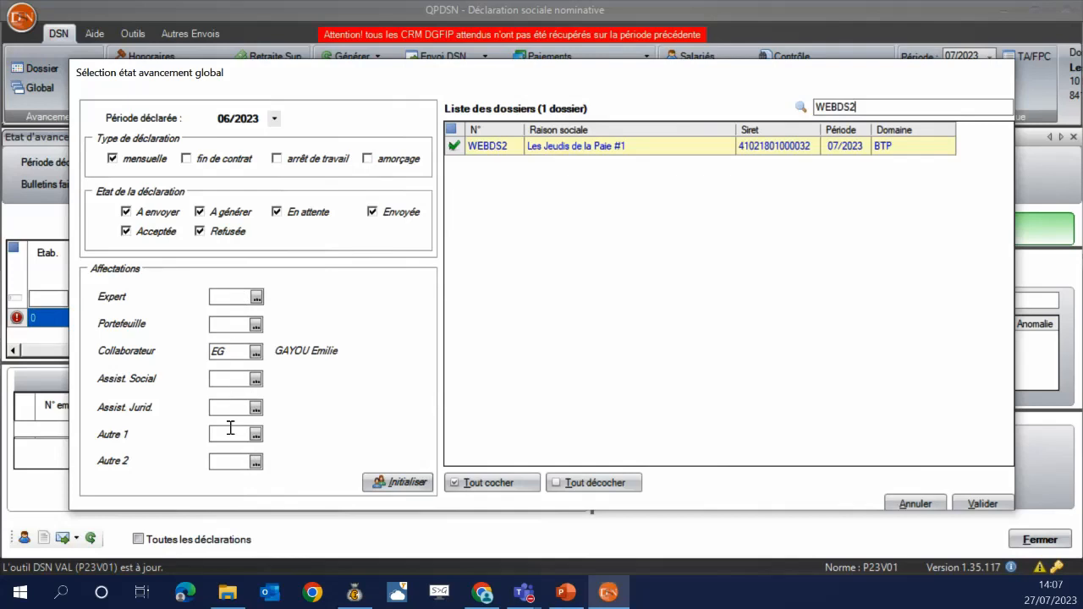
Switch to Quadra Paie and examine the dossier's staff assignments on page 2/3 of the client file's general information.
click(354, 592)
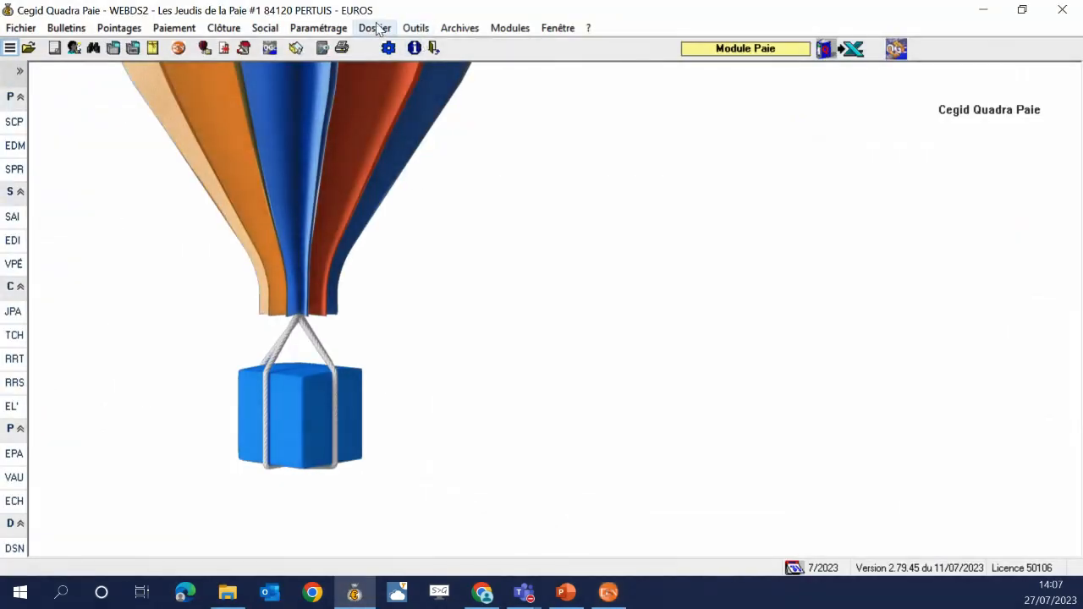
click(374, 28)
click(411, 48)
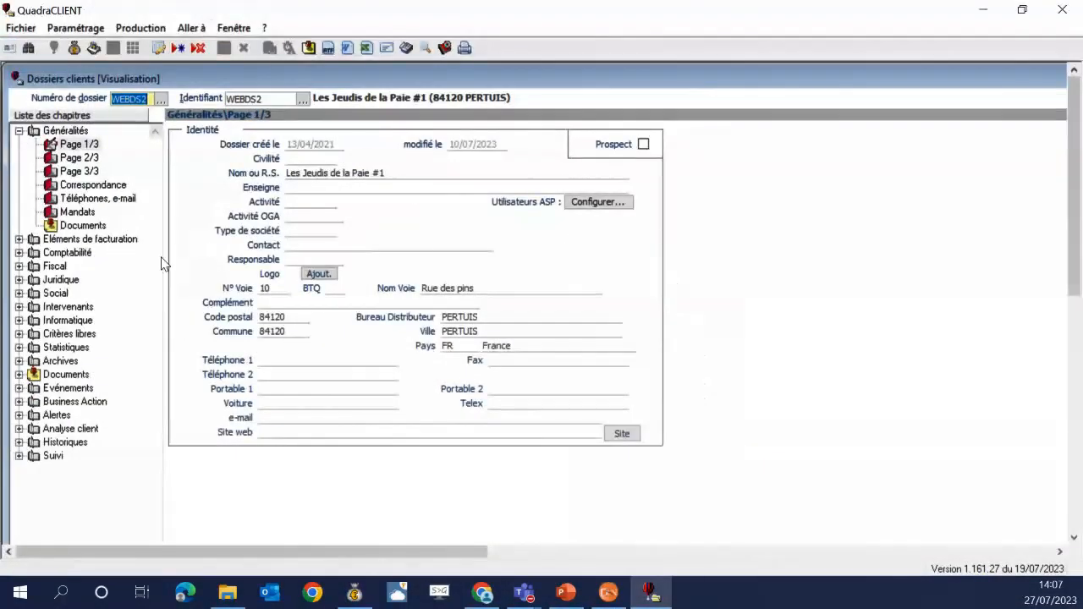
click(90, 159)
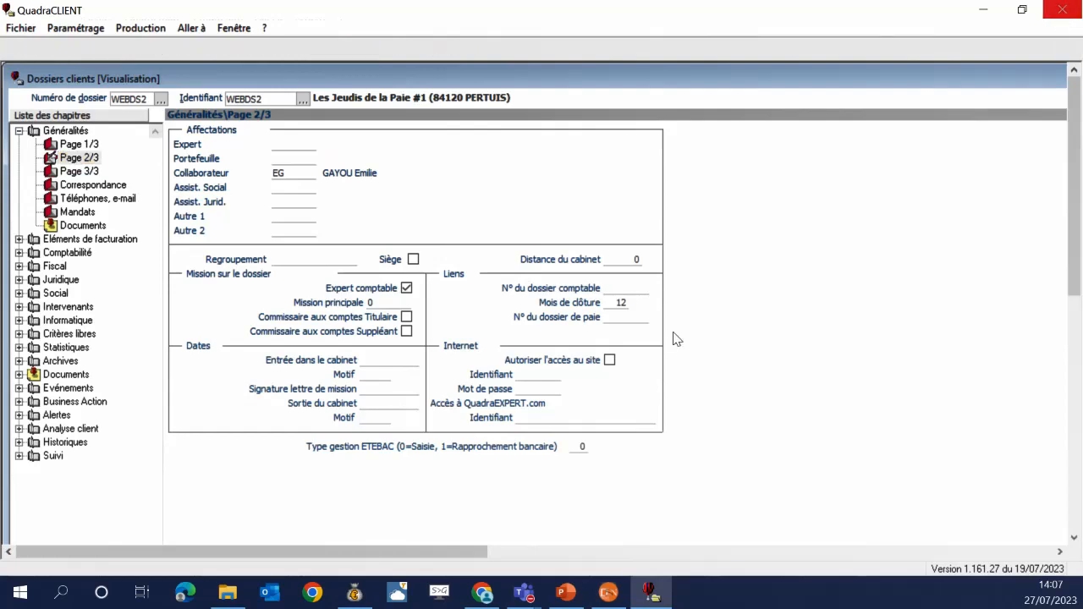
Return to QPDSN, validate the global progress selection, and enlarge the panes showing the declarations and their checks.
click(607, 592)
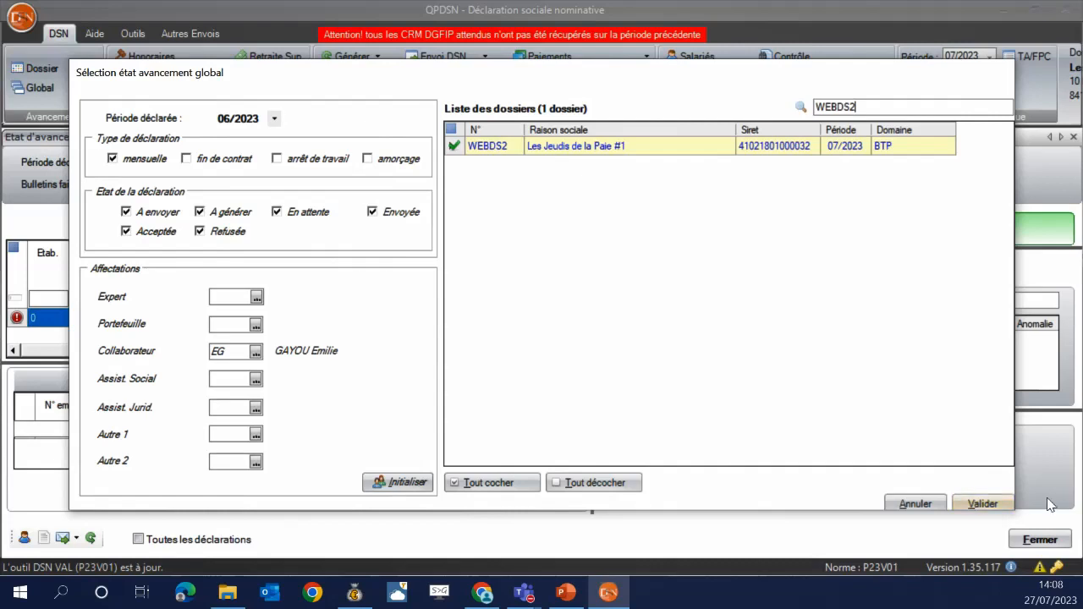
click(998, 507)
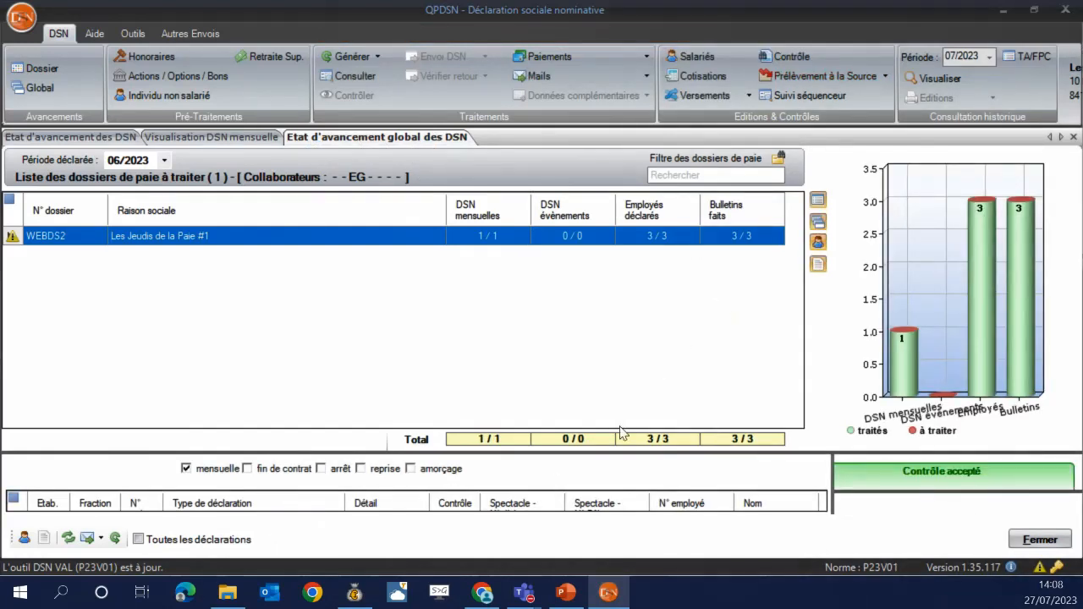
drag(609, 454, 573, 271)
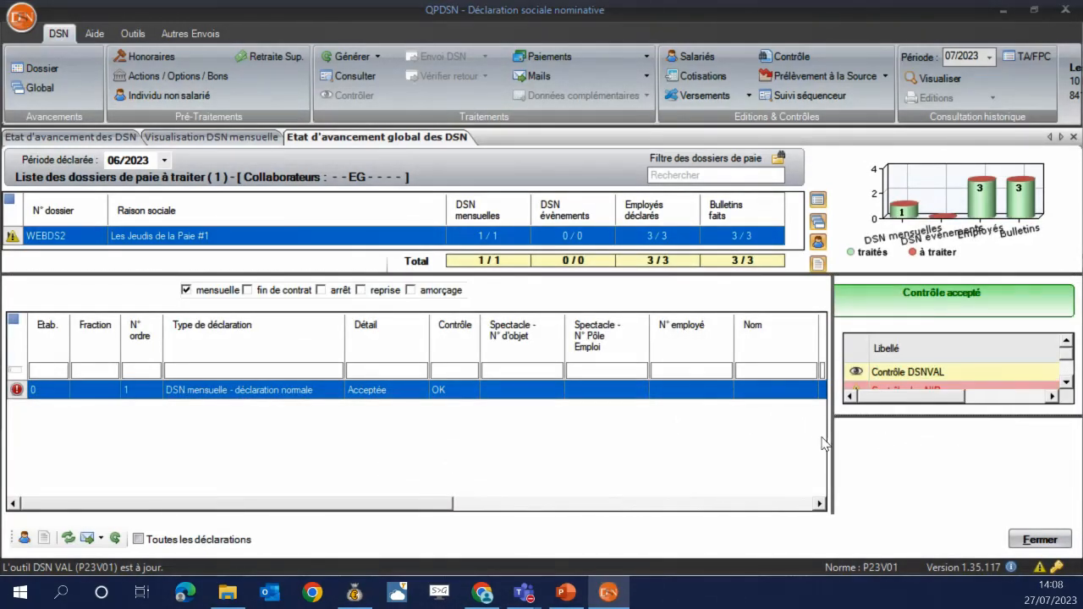
drag(833, 436, 592, 435)
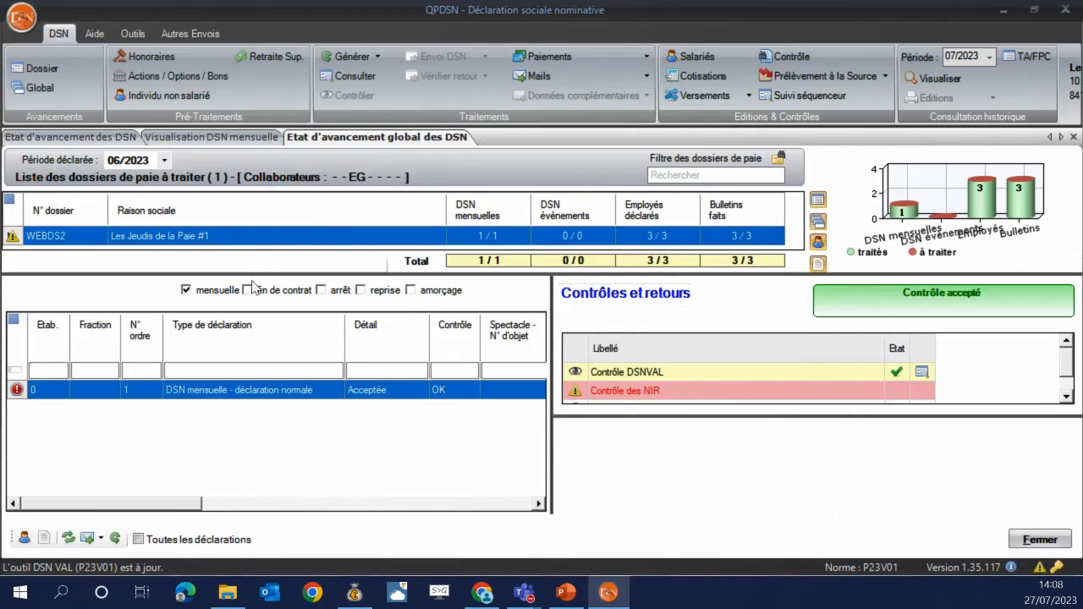
drag(252, 272, 252, 312)
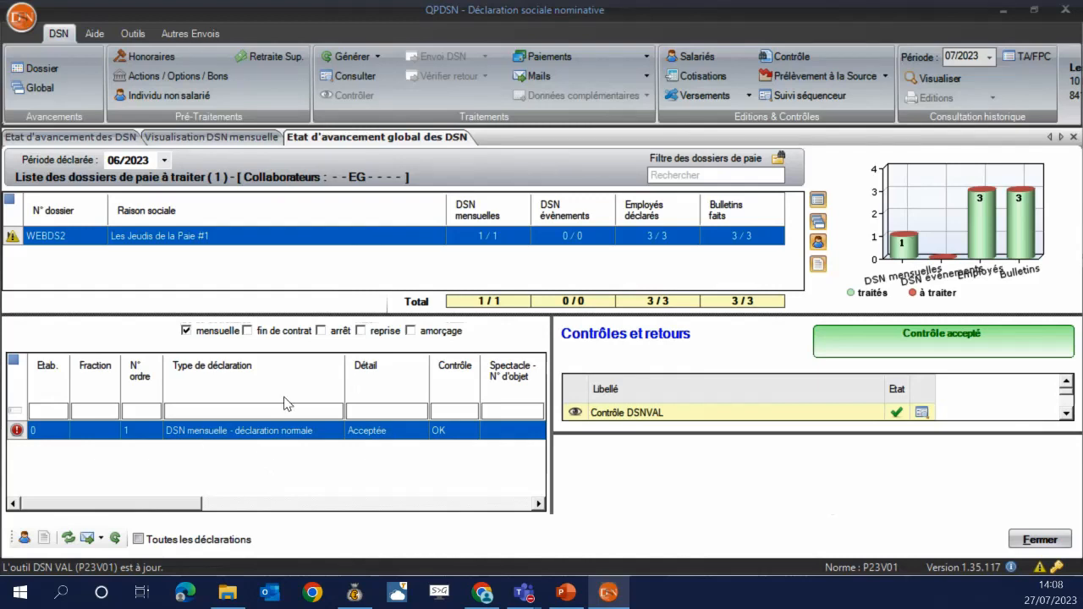
Enlarge the list of checks in the global progress view and view the 06/2023 normal monthly declaration's content.
double_click(339, 431)
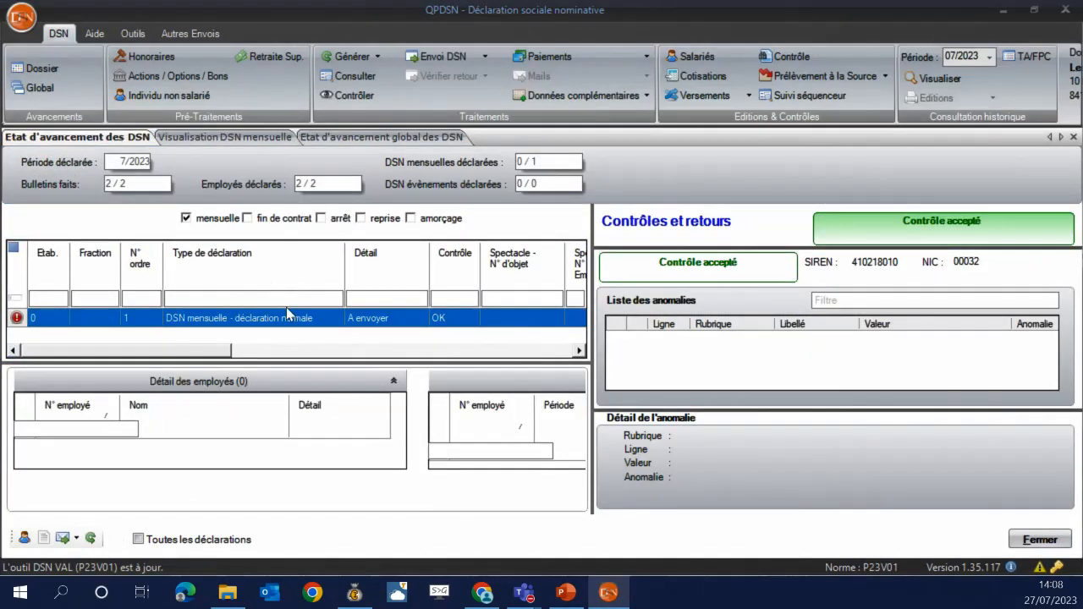
click(345, 137)
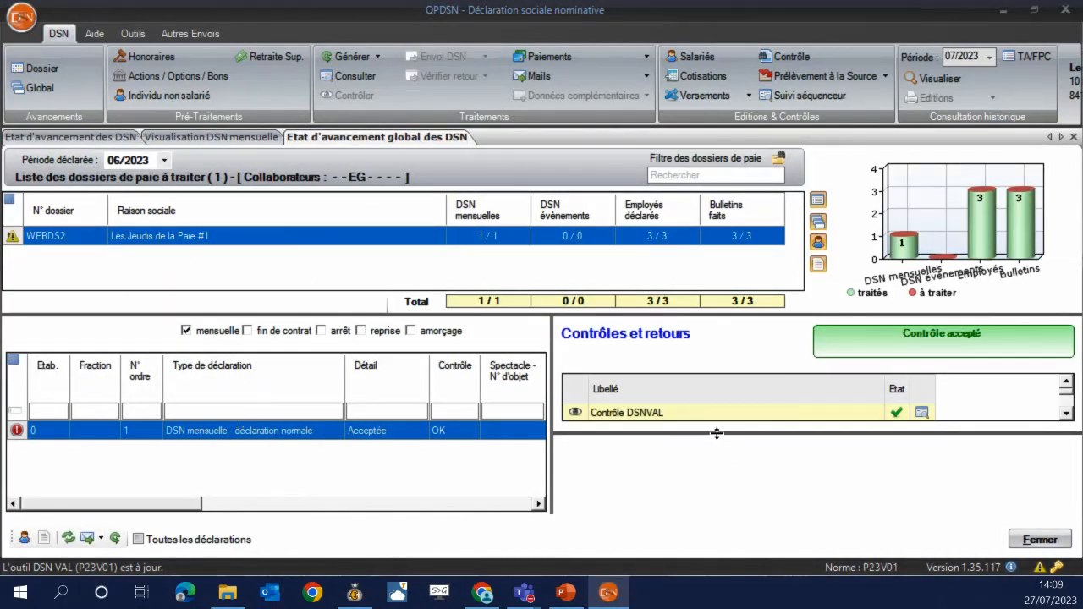
drag(717, 434, 719, 491)
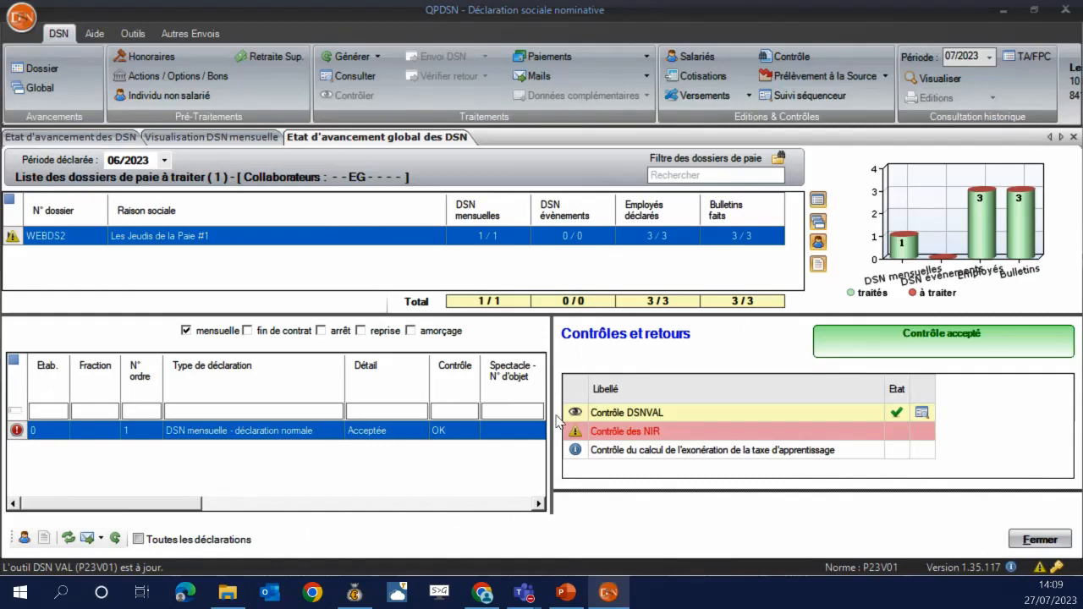
double_click(240, 436)
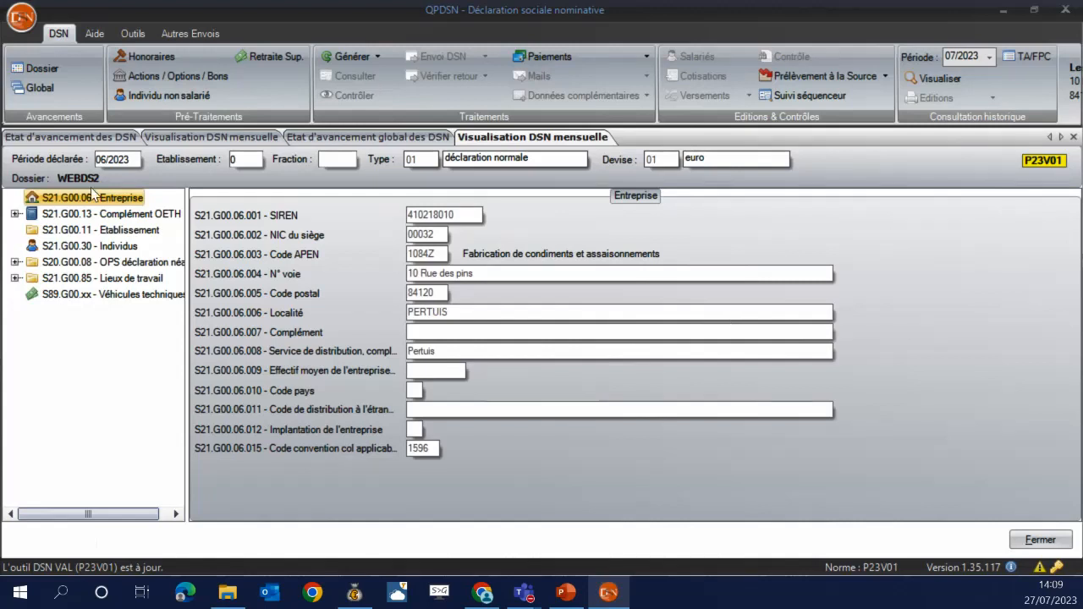
click(405, 135)
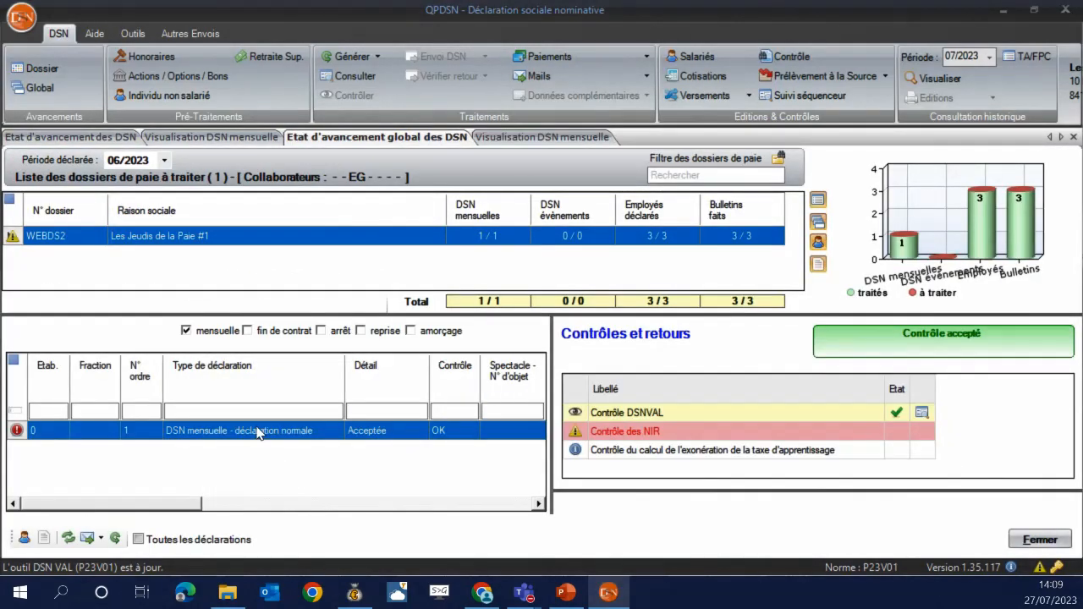
click(748, 95)
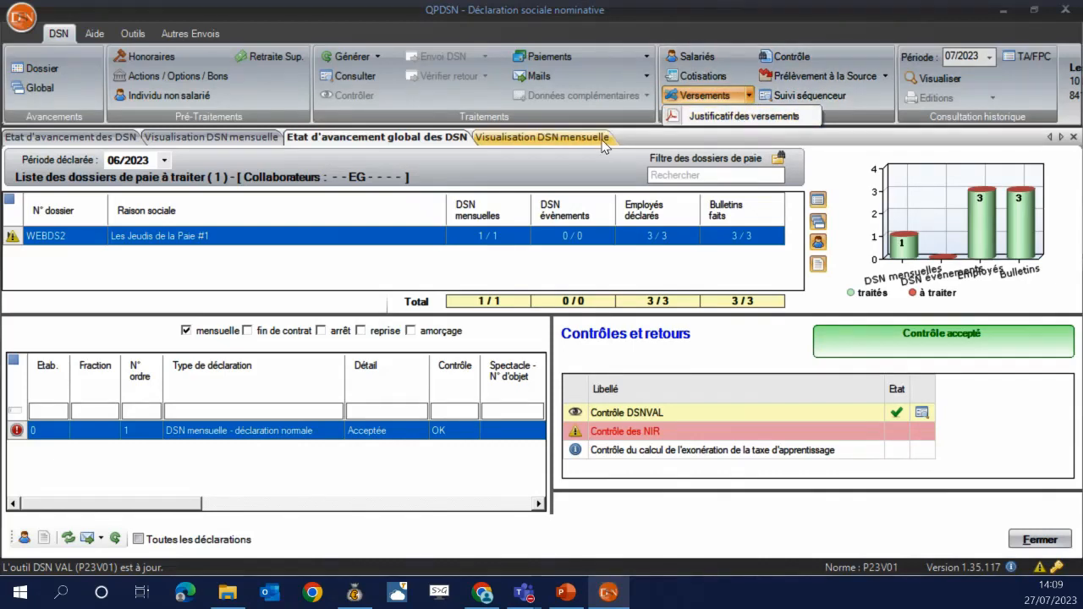
click(384, 495)
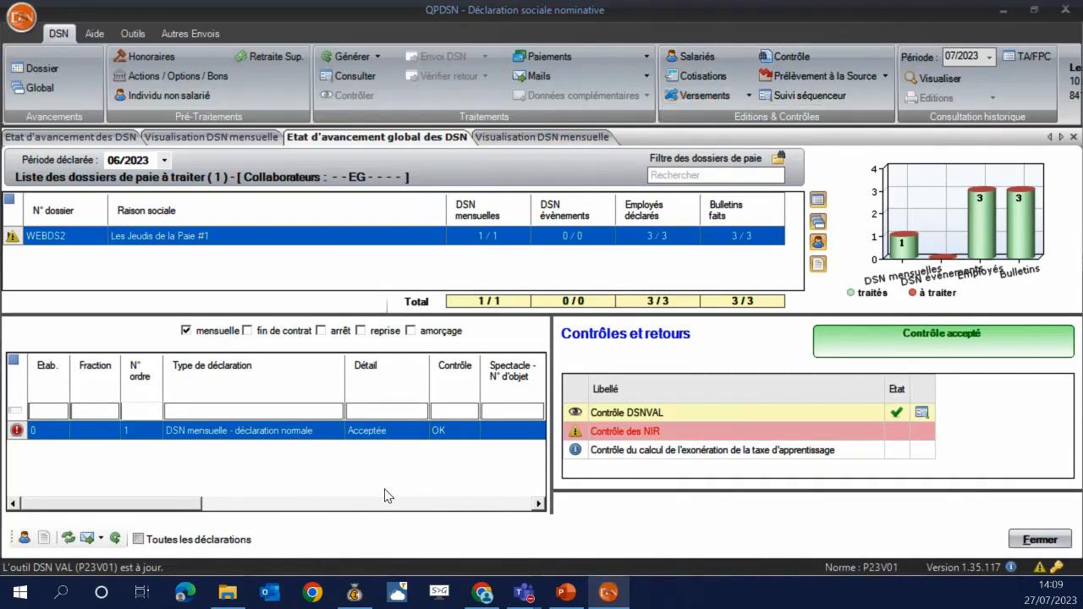
Include end-of-contract (fin de contrat) and work-stoppage (arrêt) declarations in the global progress list, and widen the checks and returns pane.
click(247, 330)
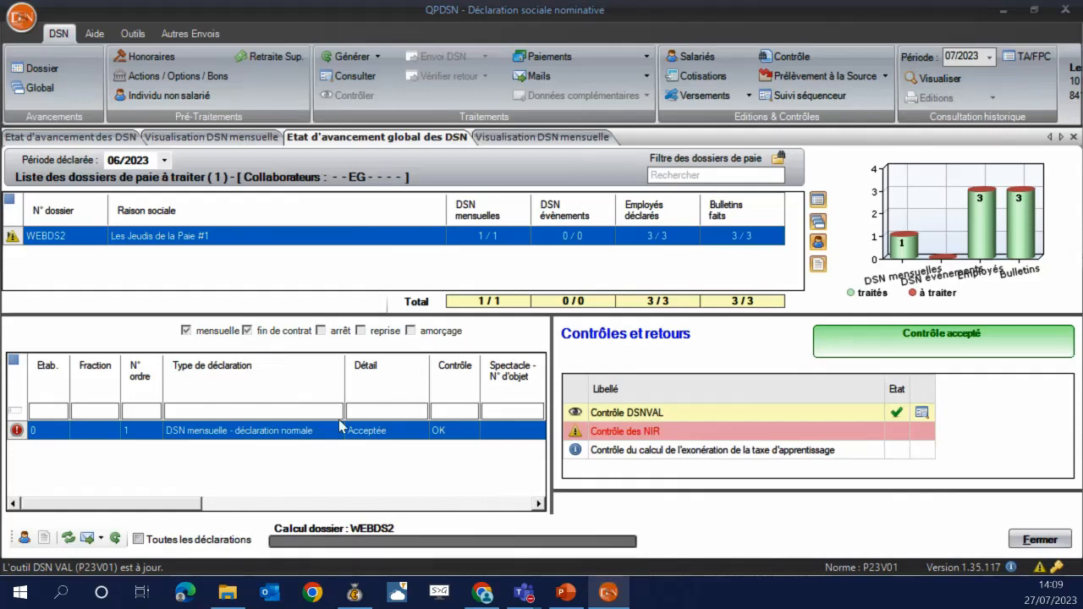
click(336, 333)
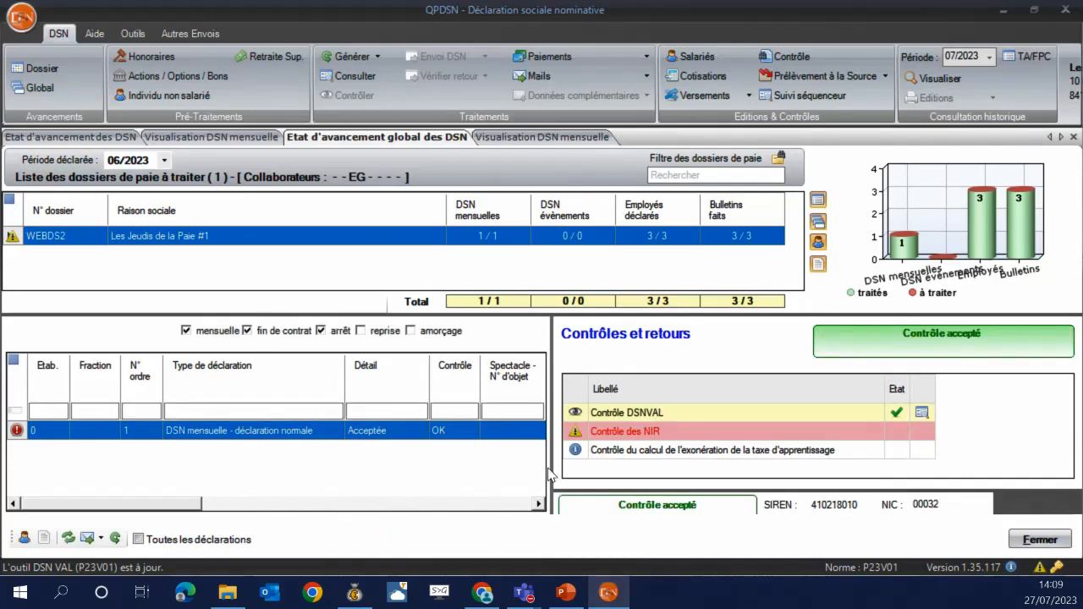
mouse_move(552, 472)
mouse_down()
mouse_move(514, 463)
mouse_move(560, 488)
mouse_move(552, 461)
mouse_up()
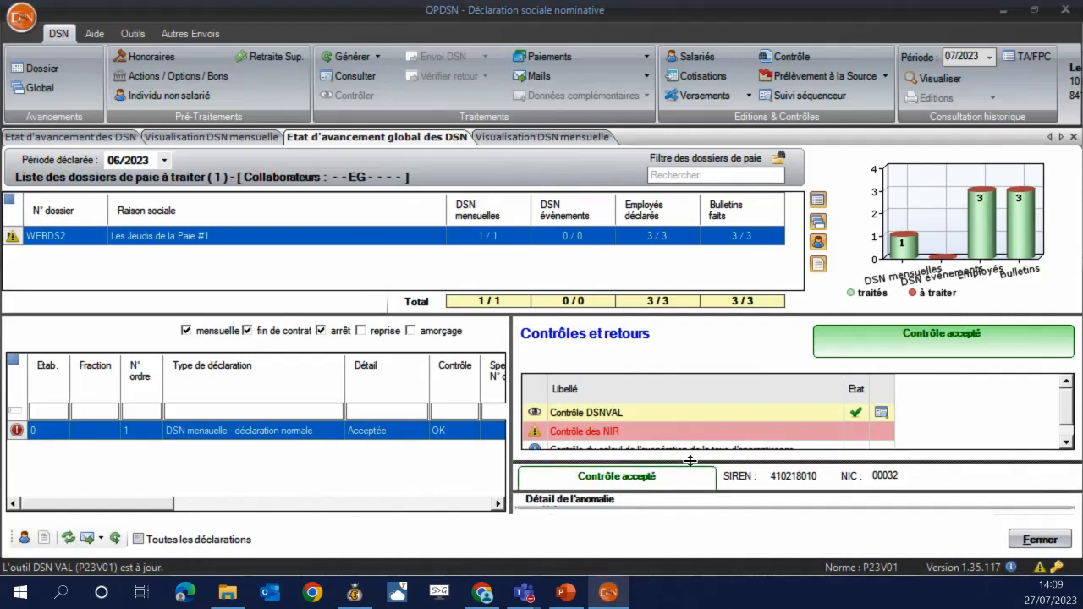
View the S21.G00.30 - Individus section of the 06/2023 monthly declaration and return to the global progress view.
click(559, 144)
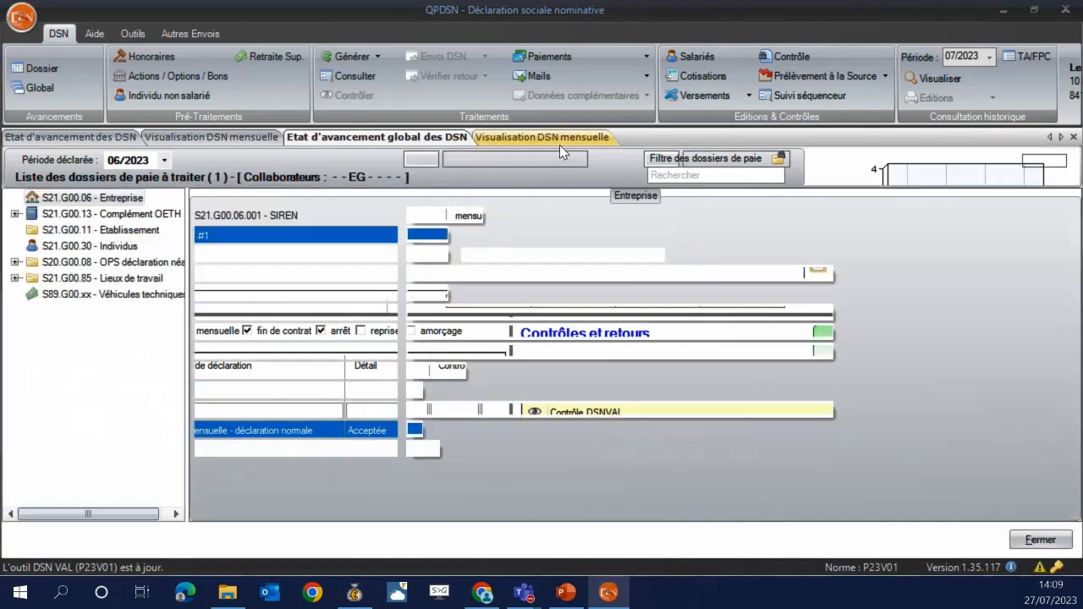
click(126, 247)
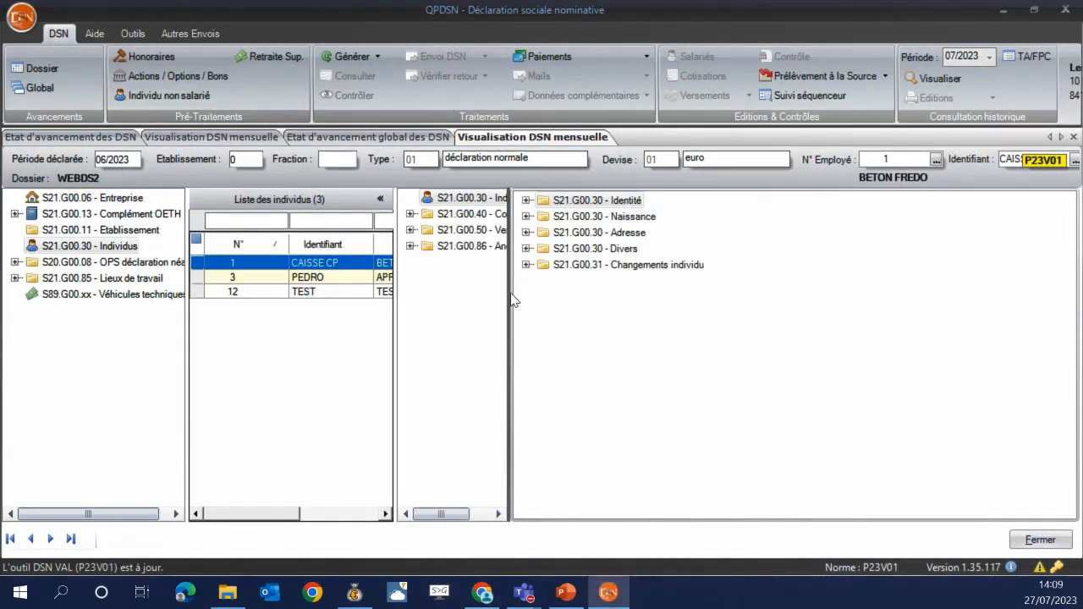
click(342, 141)
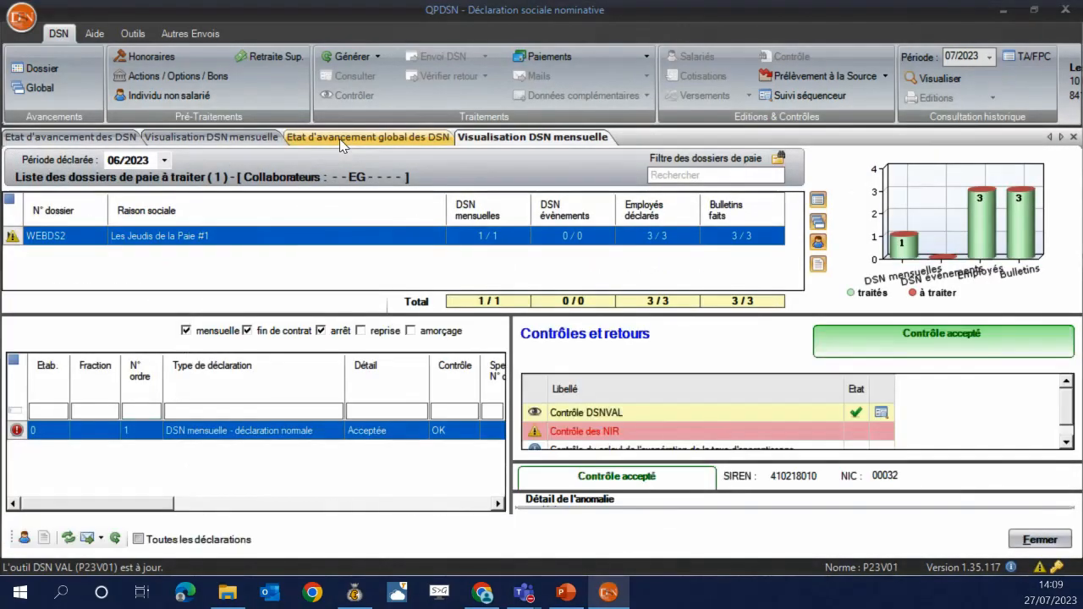
Browse the declared periods available in the global progress view back to 07/2022 without choosing another one.
click(165, 160)
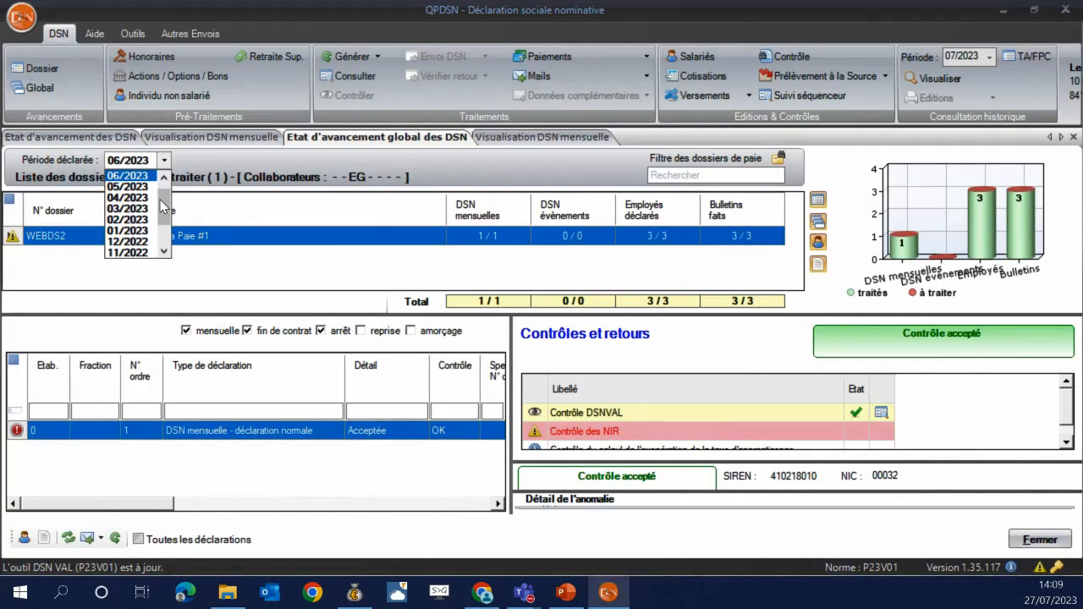
mouse_move(166, 201)
mouse_down()
mouse_move(165, 244)
mouse_move(174, 193)
mouse_up()
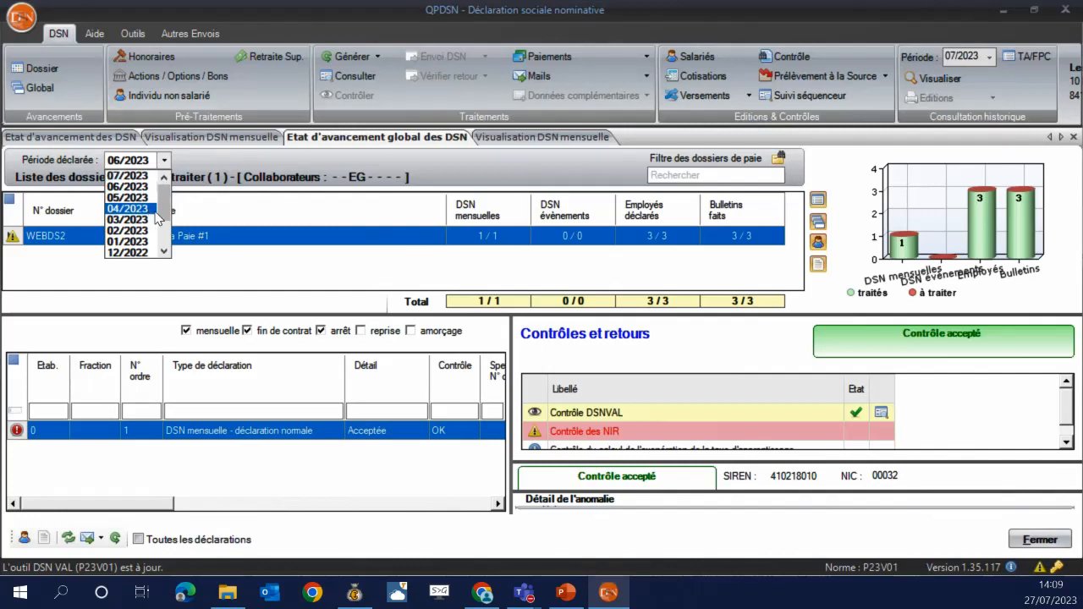
scroll(164, 214, down, 2)
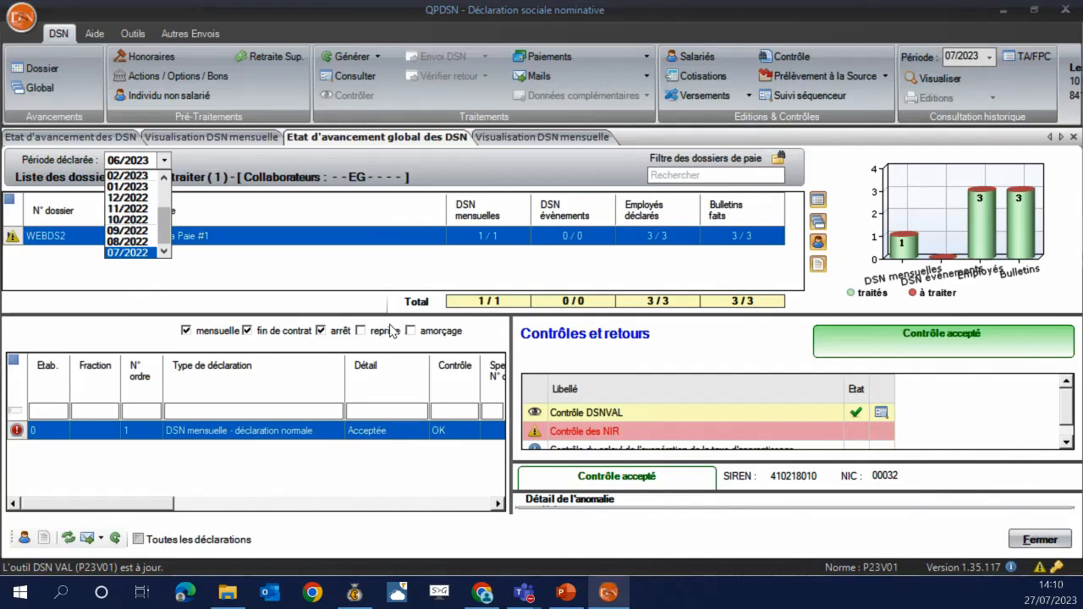
click(72, 288)
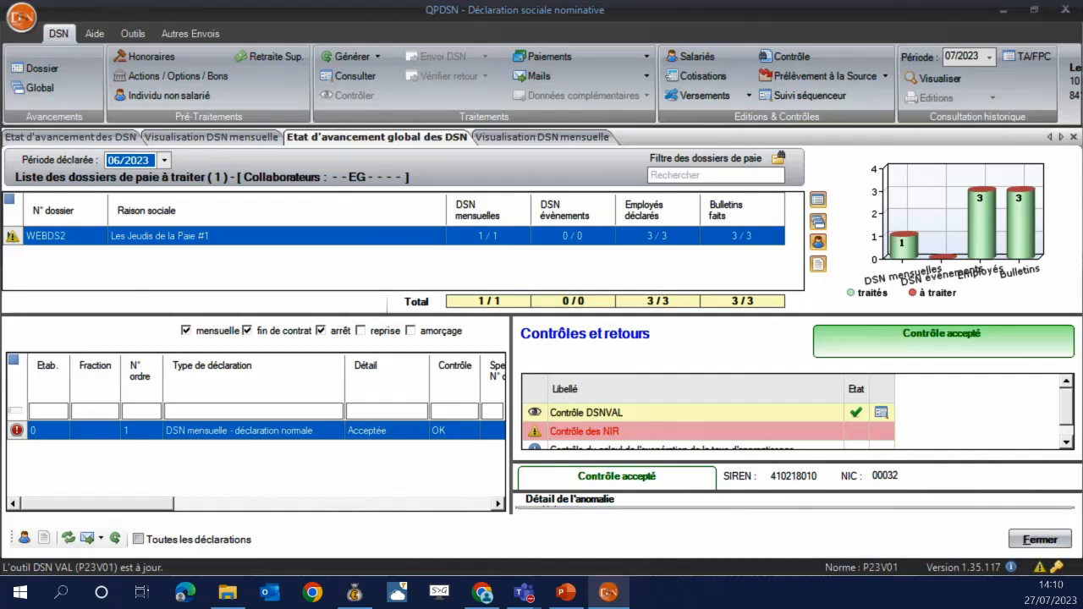
Open the DSN options to examine the file sending settings and the automatic CRM integration settings.
key(alt+Tab)
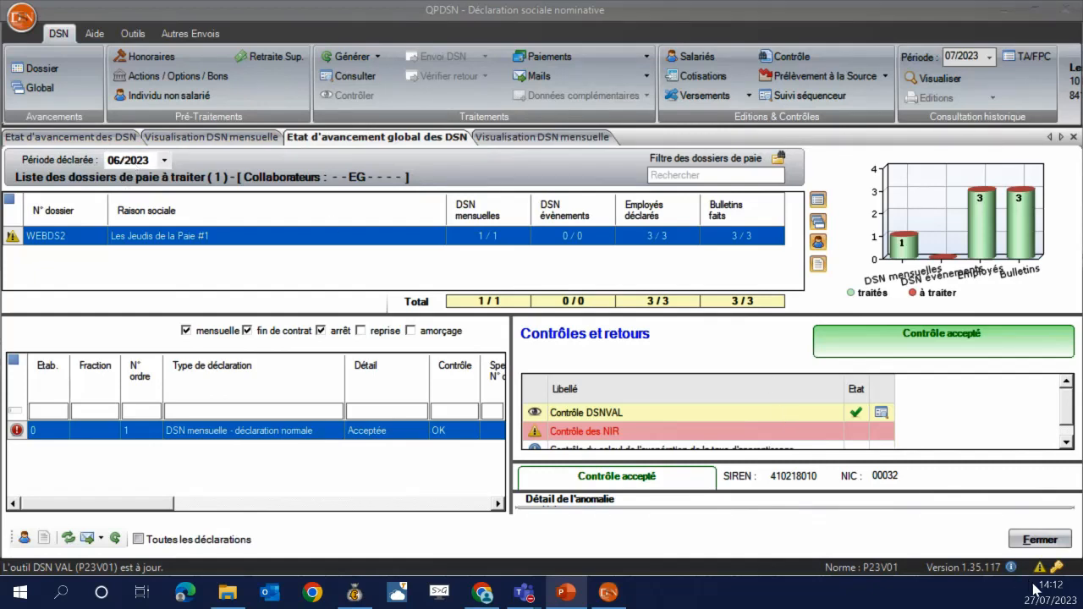
mouse_move(1032, 602)
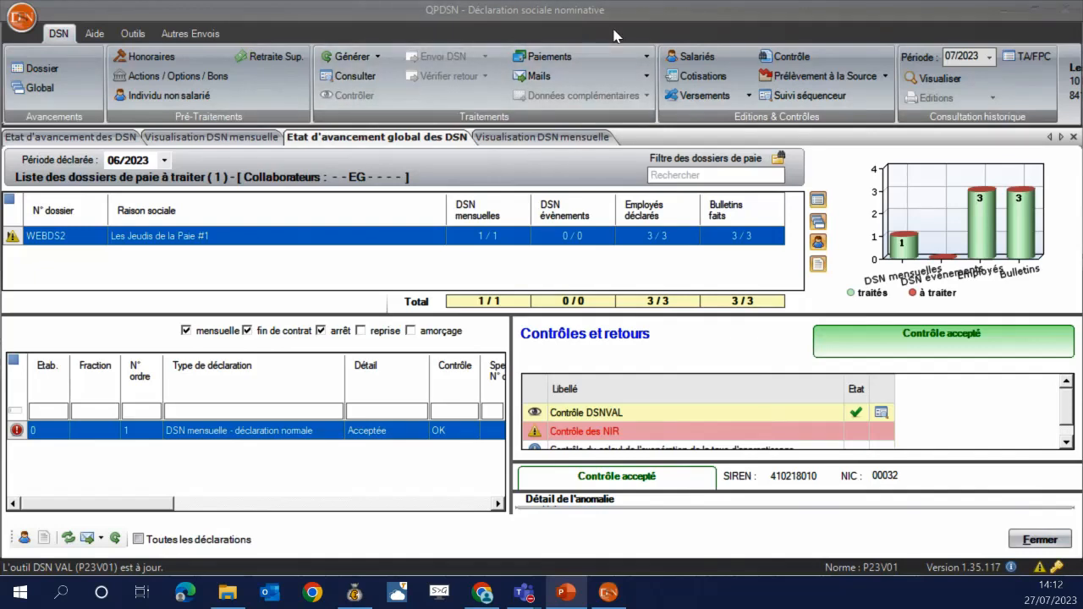
click(136, 38)
click(135, 35)
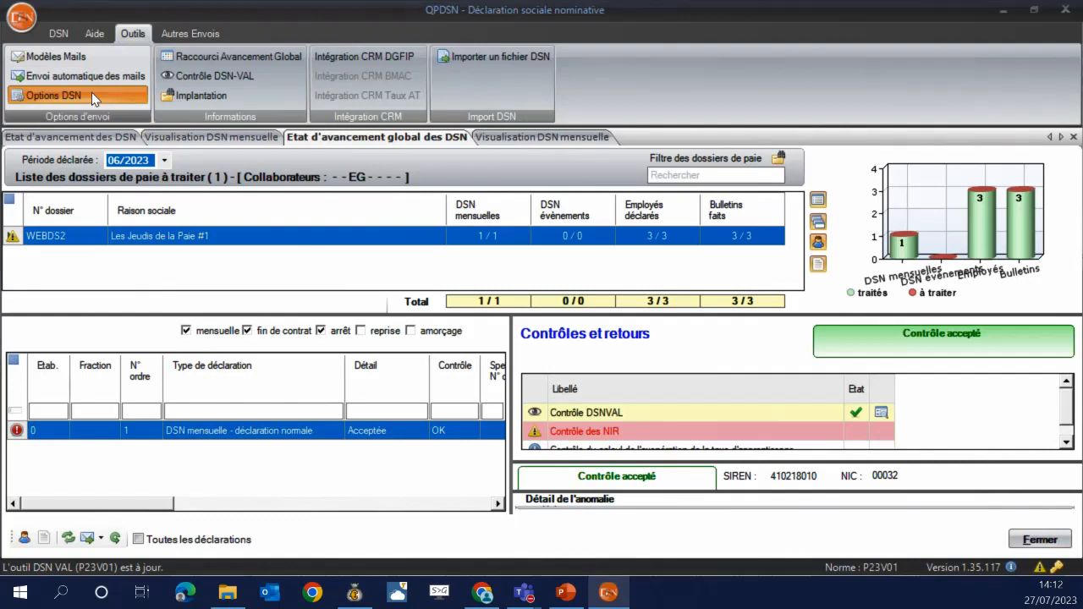
click(91, 95)
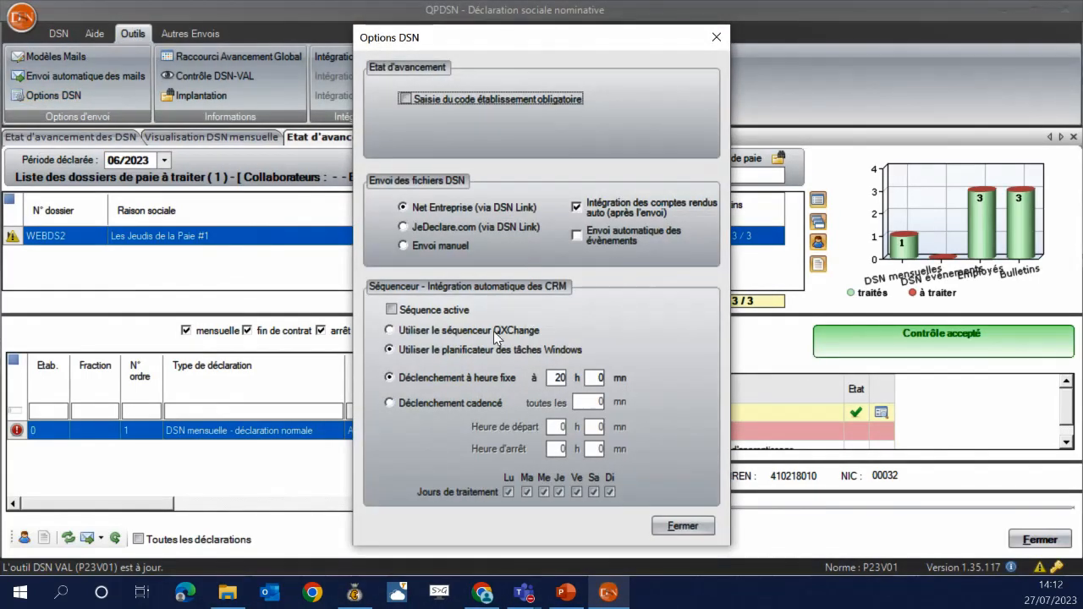
Try activating the automatic CRM integration sequence (Séquence active), switch it off again and close the DSN options.
click(436, 313)
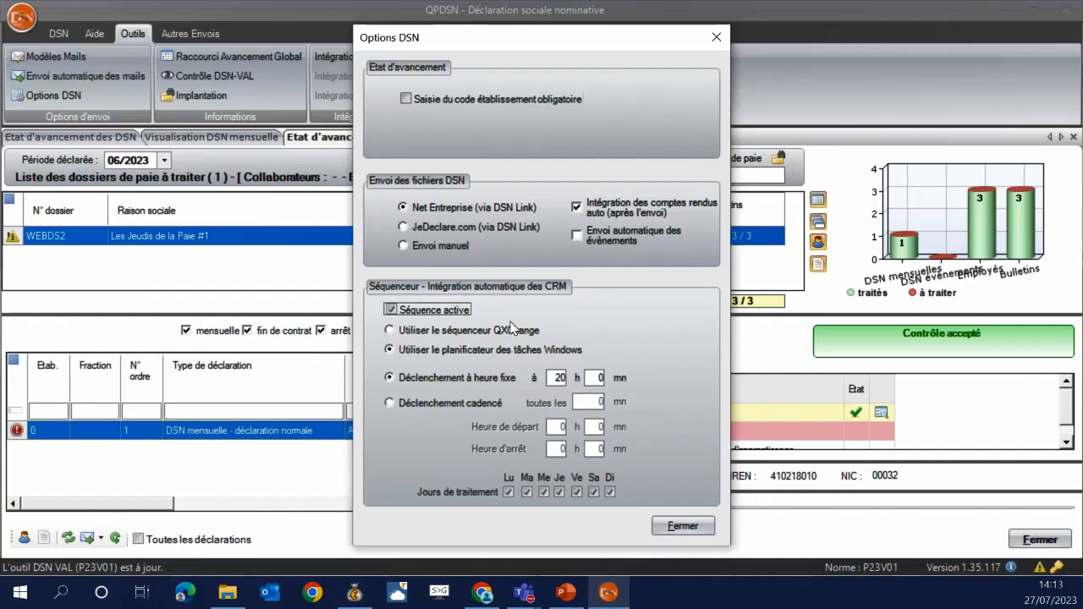
click(436, 311)
click(683, 527)
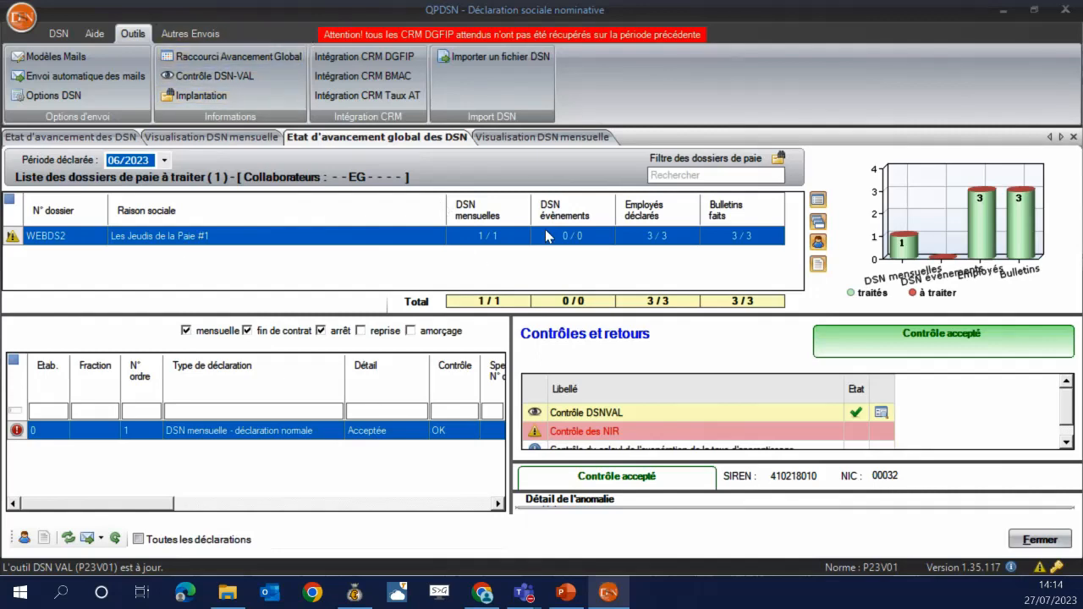
Set the declared period to 05/2023 in the global progress view and run the integration of all CR for that period.
click(166, 160)
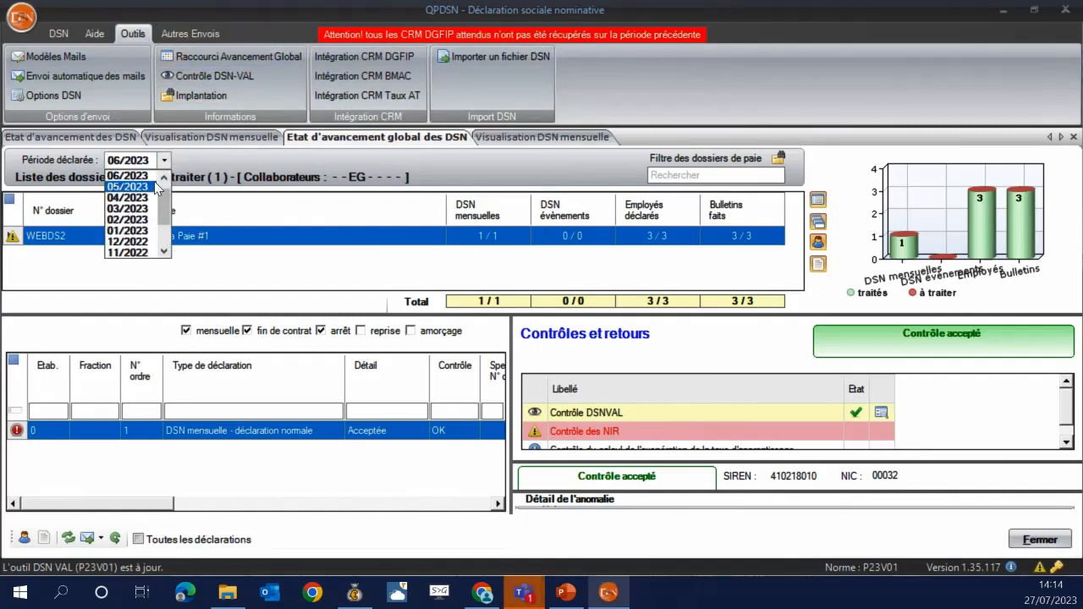
click(157, 176)
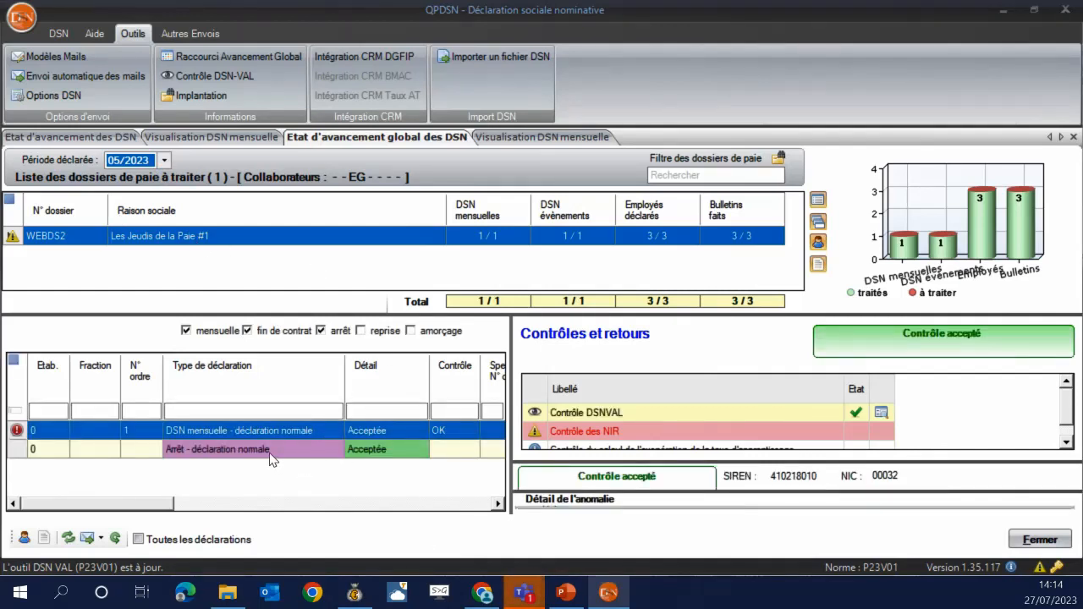
click(99, 544)
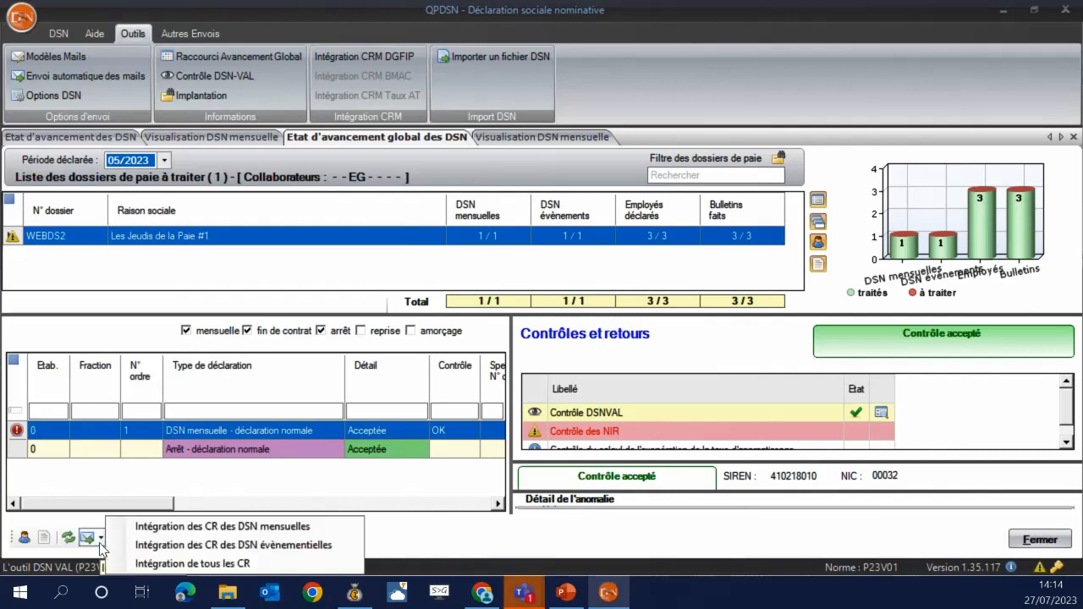
click(163, 567)
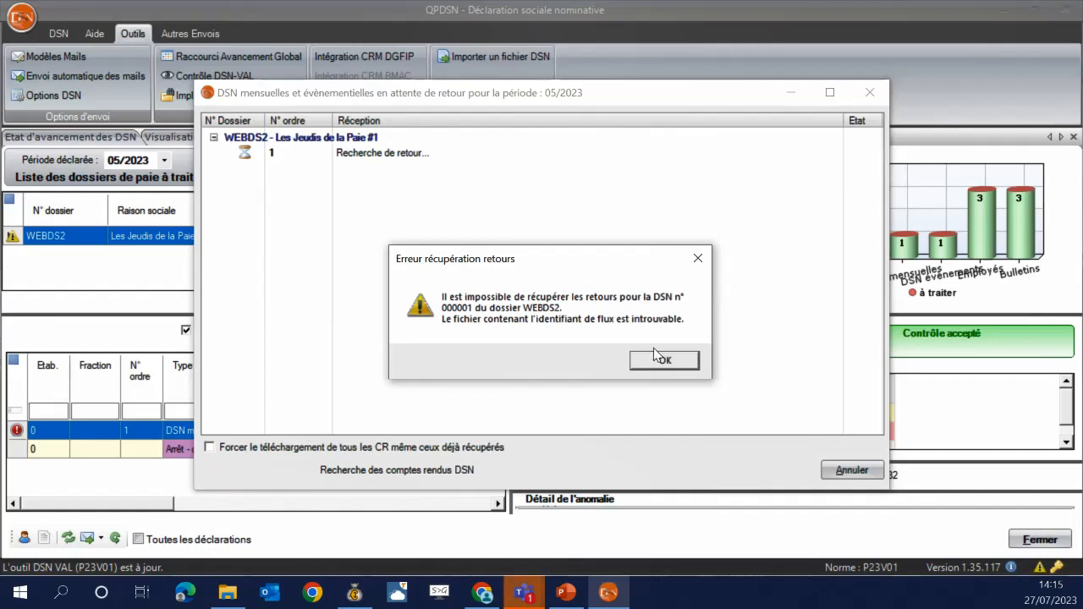
click(663, 360)
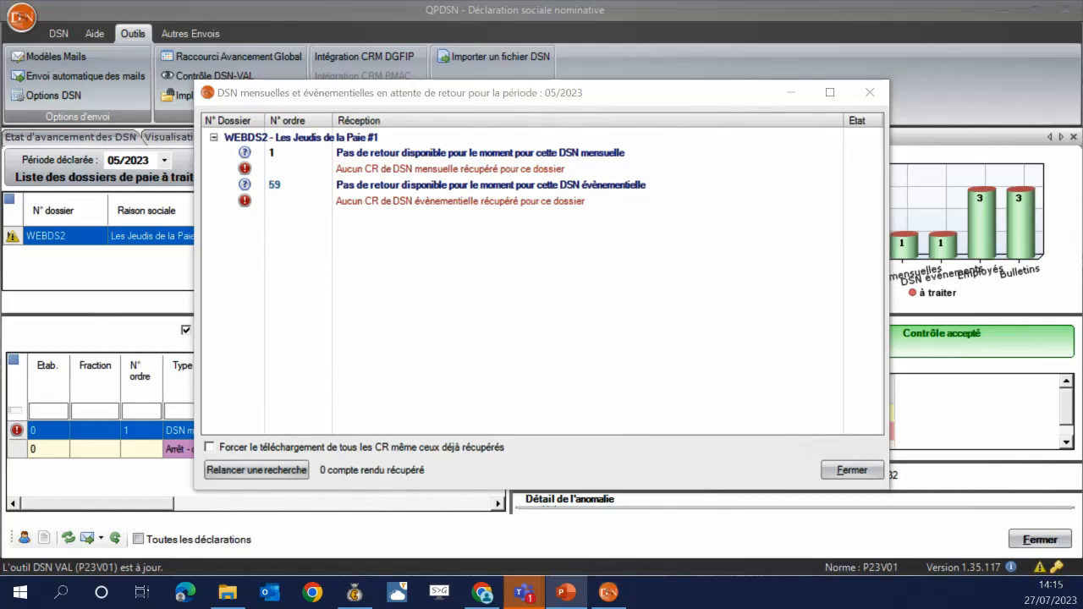
click(851, 471)
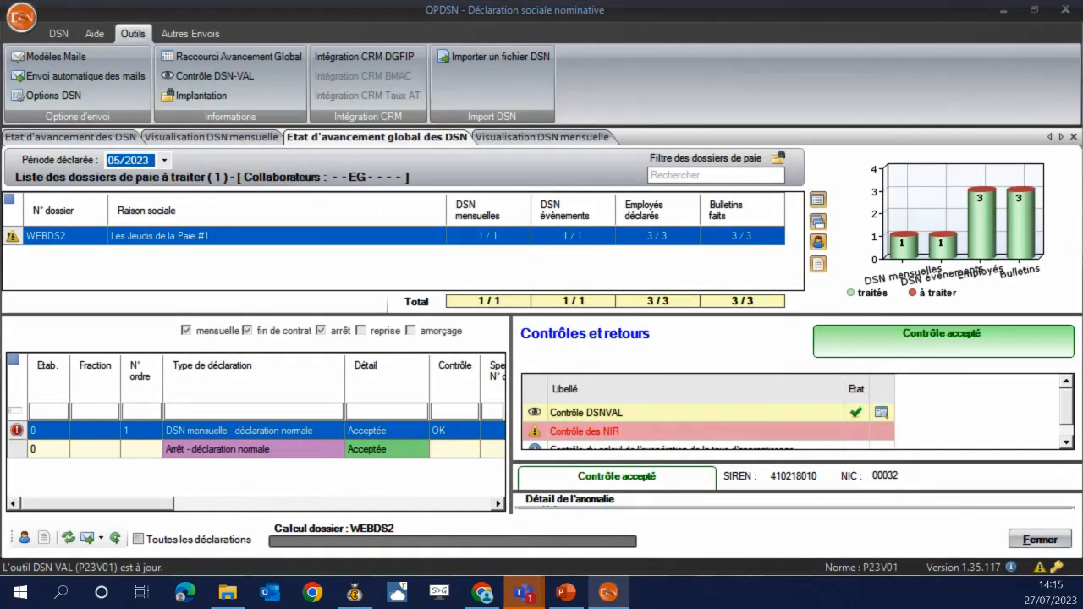
Switch to the PowerPoint support deck, view the slide on forcing the download of all CR, and return to QPDSN.
click(566, 592)
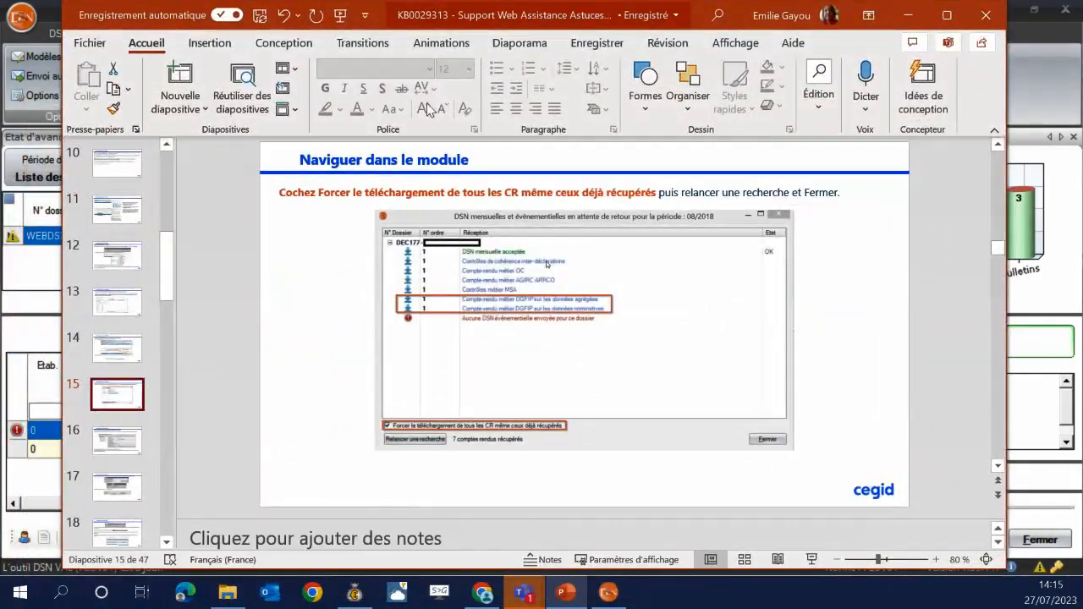
click(946, 14)
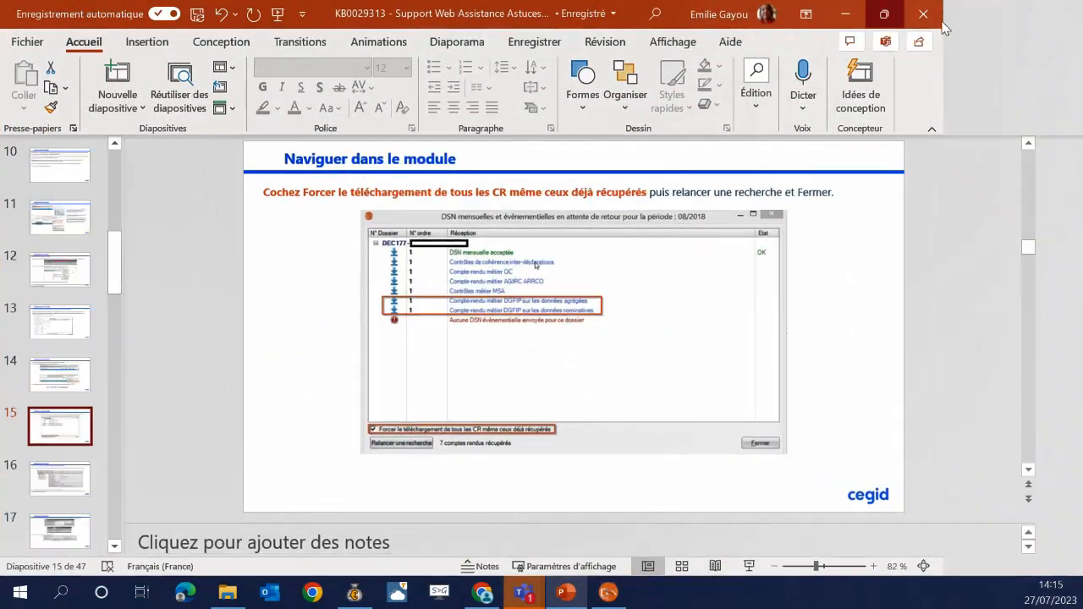
click(609, 317)
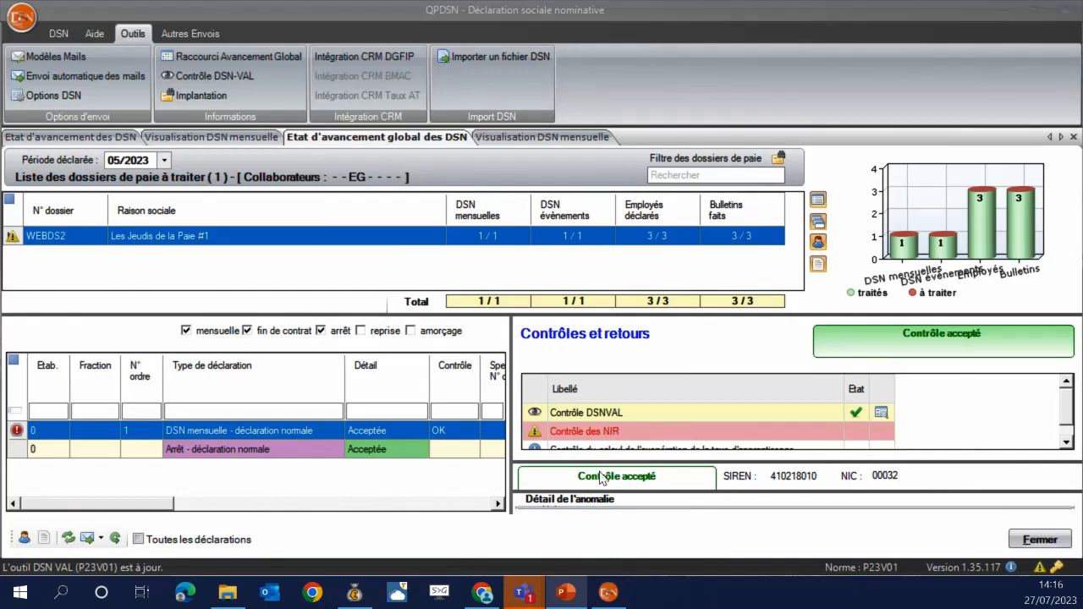
Enlarge the list of checks and select the check on the apprenticeship tax exemption calculation (exonération de la taxe d'apprentissage).
drag(683, 462, 683, 489)
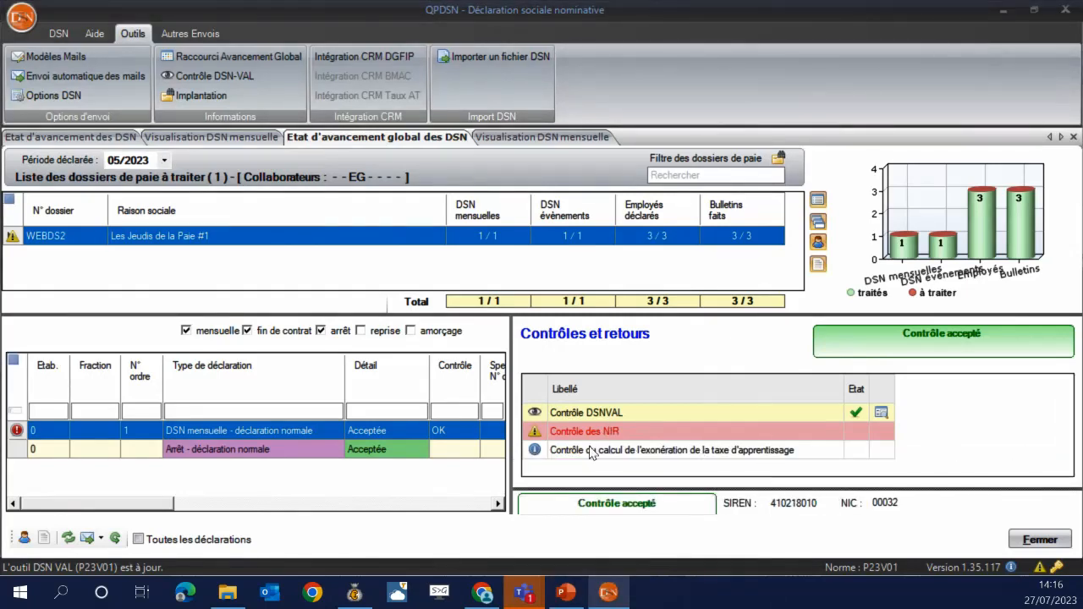
click(664, 451)
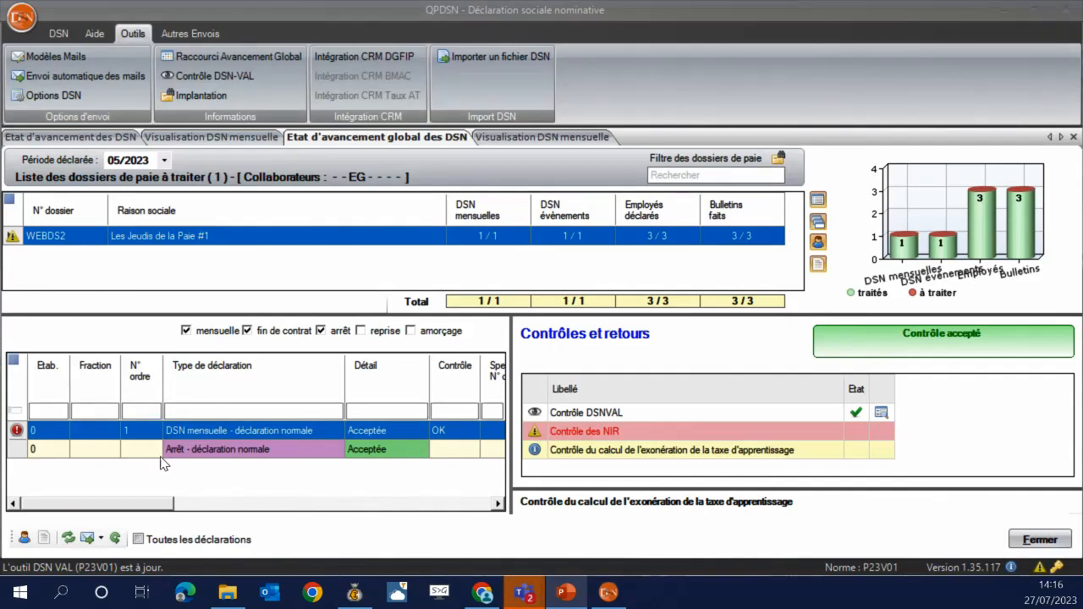
Open the 05/2023 normal monthly declaration and browse its sections from Entreprise to S21.G00.30 - Individus.
double_click(237, 432)
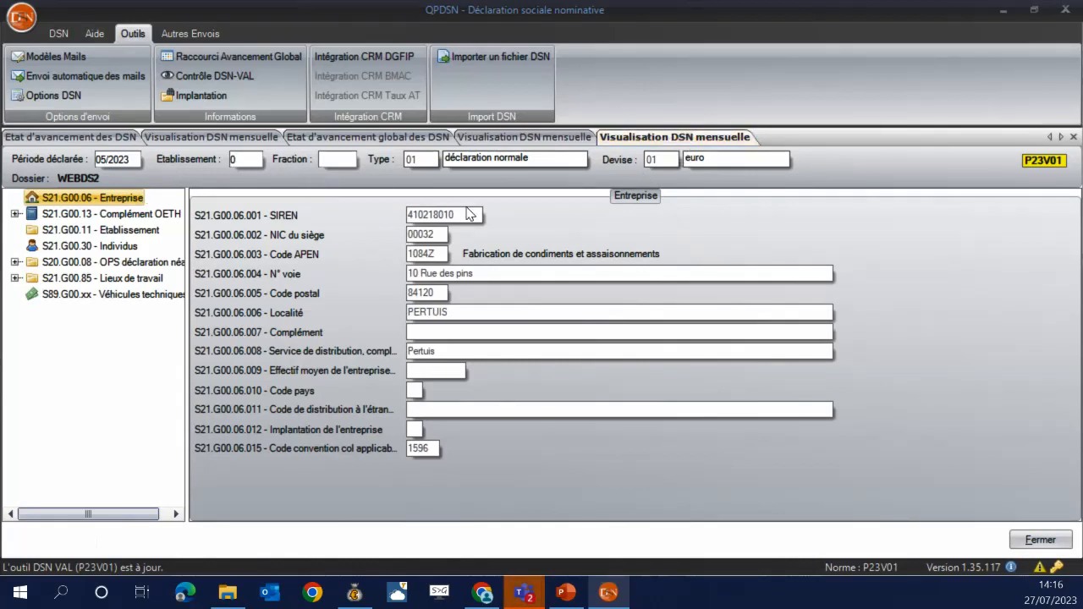
click(94, 217)
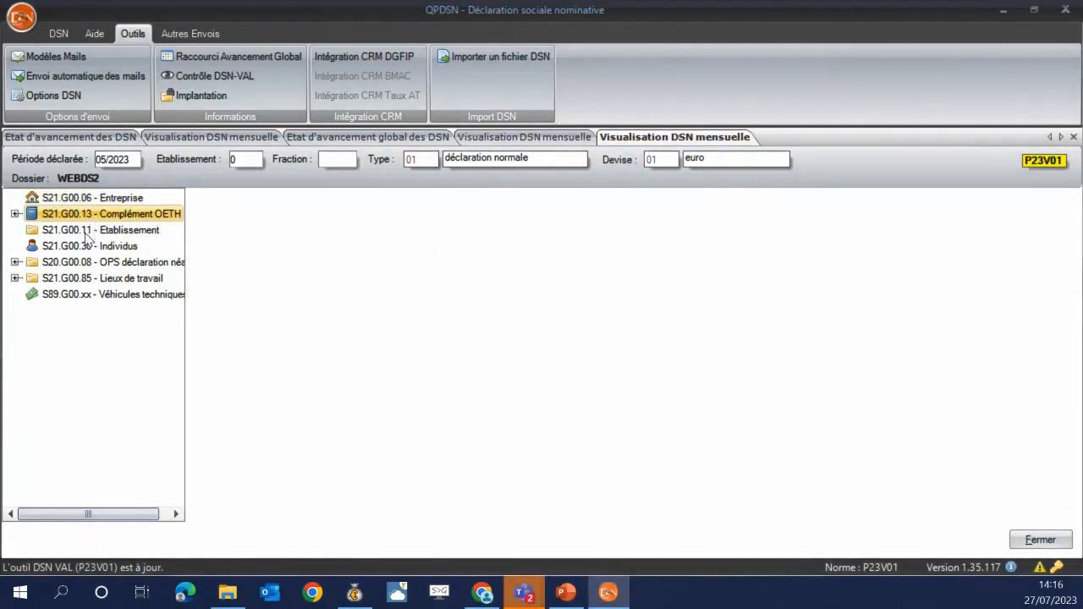
click(92, 230)
click(87, 246)
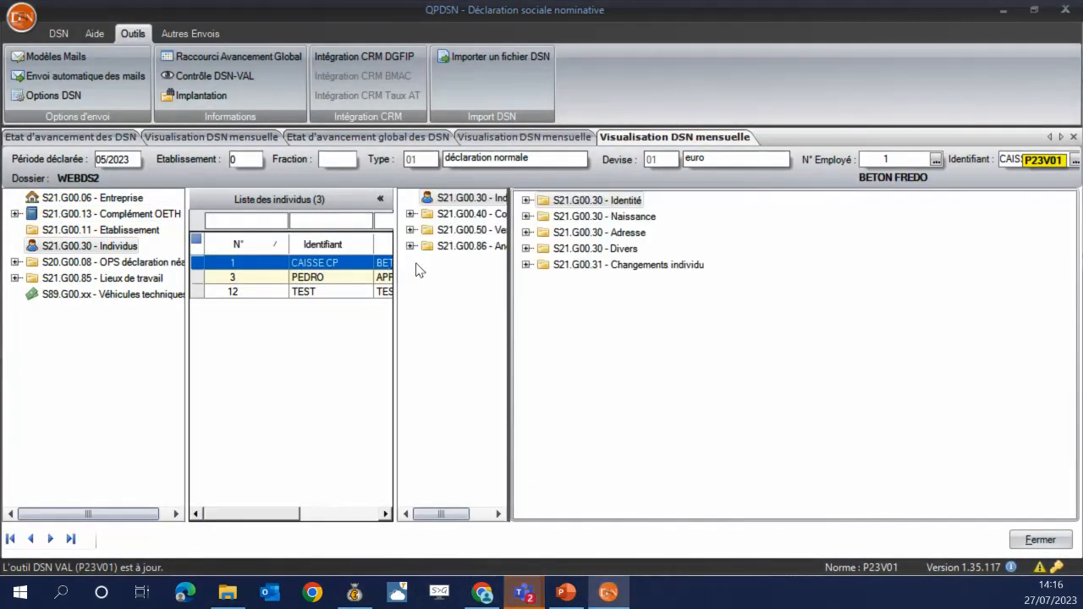
View the first individual's S21.G00.40 - Contrats, widen the section tree and expand S21.G00.81 - Cotis. individuelle.
click(475, 215)
drag(511, 281, 539, 277)
click(558, 361)
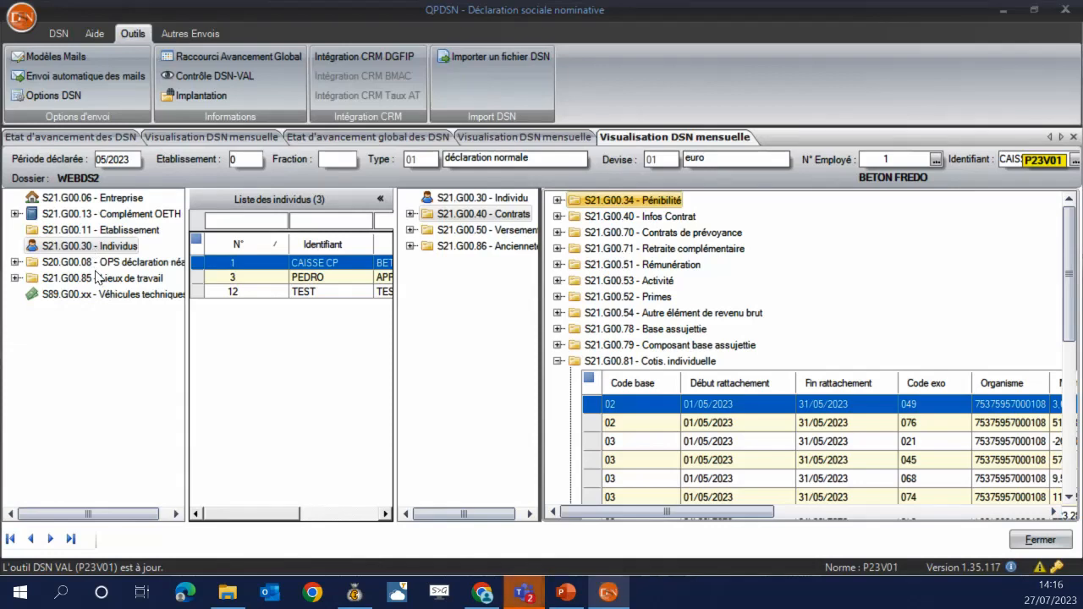
Hide and redisplay the DSN section codes, and examine the S21.G00.40 - Infos Contrat fields of the first individual.
key(F2)
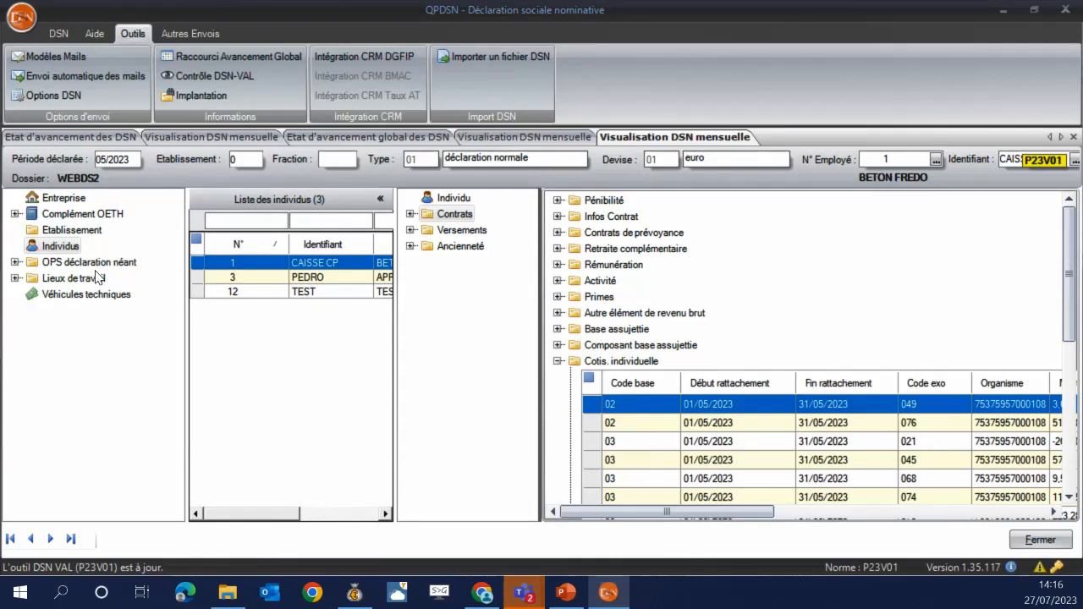
key(F2)
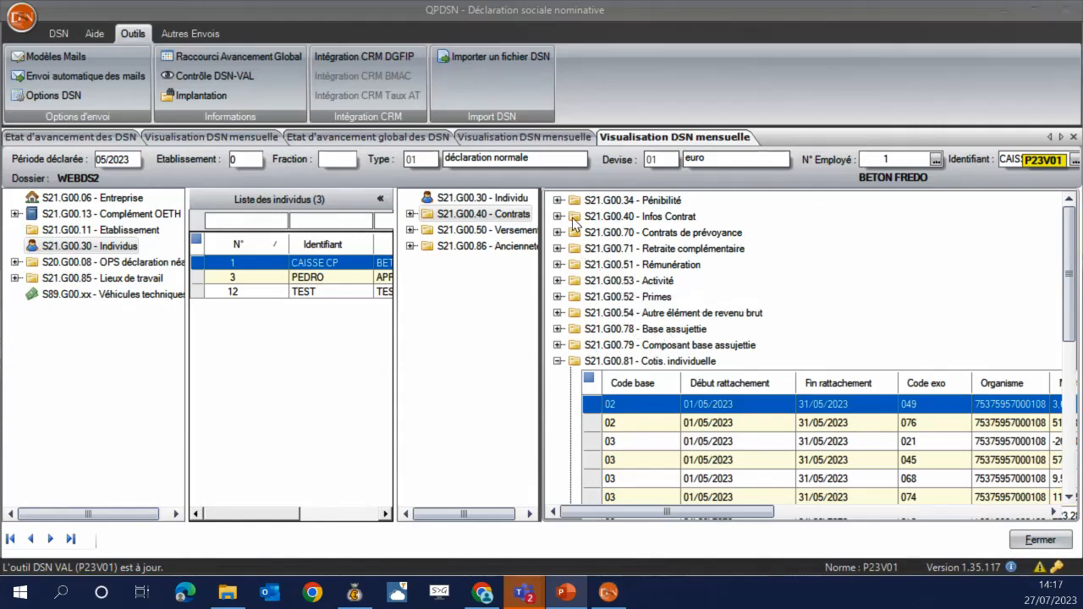
click(558, 216)
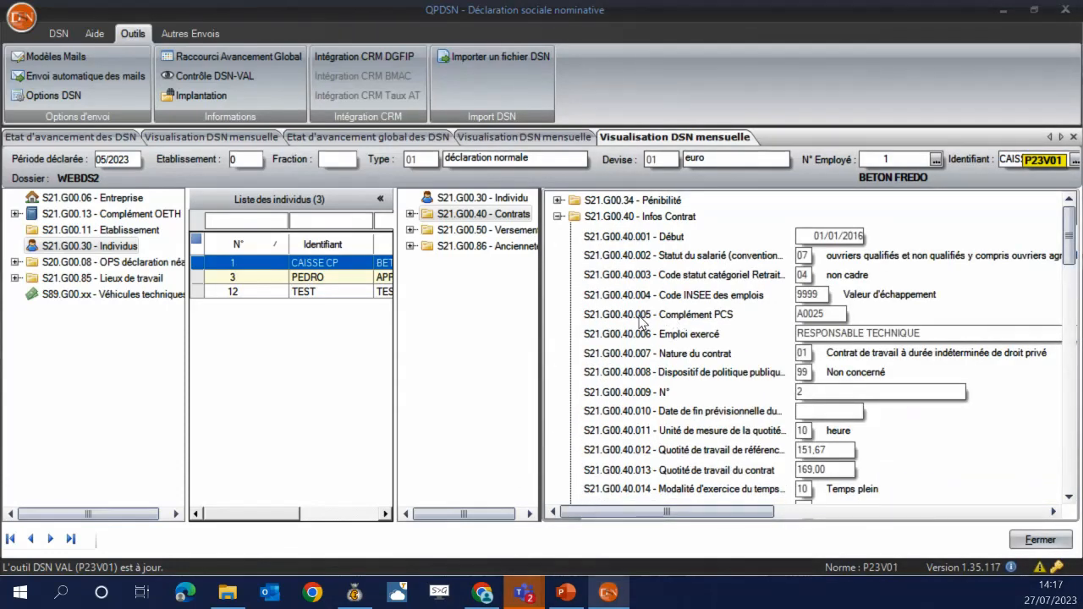
mouse_move(642, 322)
mouse_move(692, 420)
mouse_move(711, 280)
mouse_move(651, 218)
mouse_move(669, 361)
View the dossier's DSN progress and return to the global progress view.
click(80, 142)
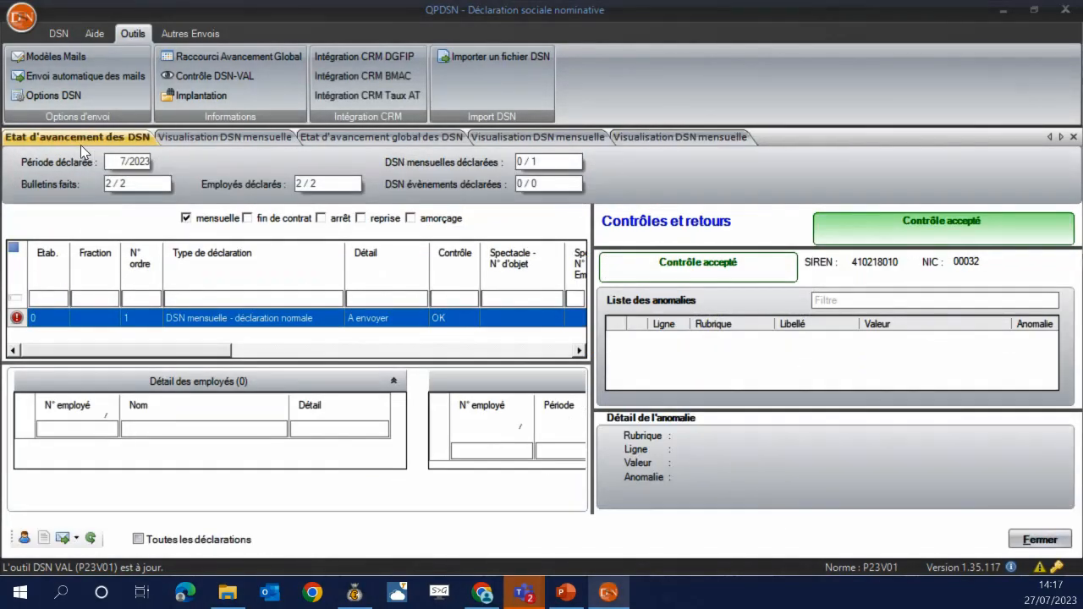
click(390, 137)
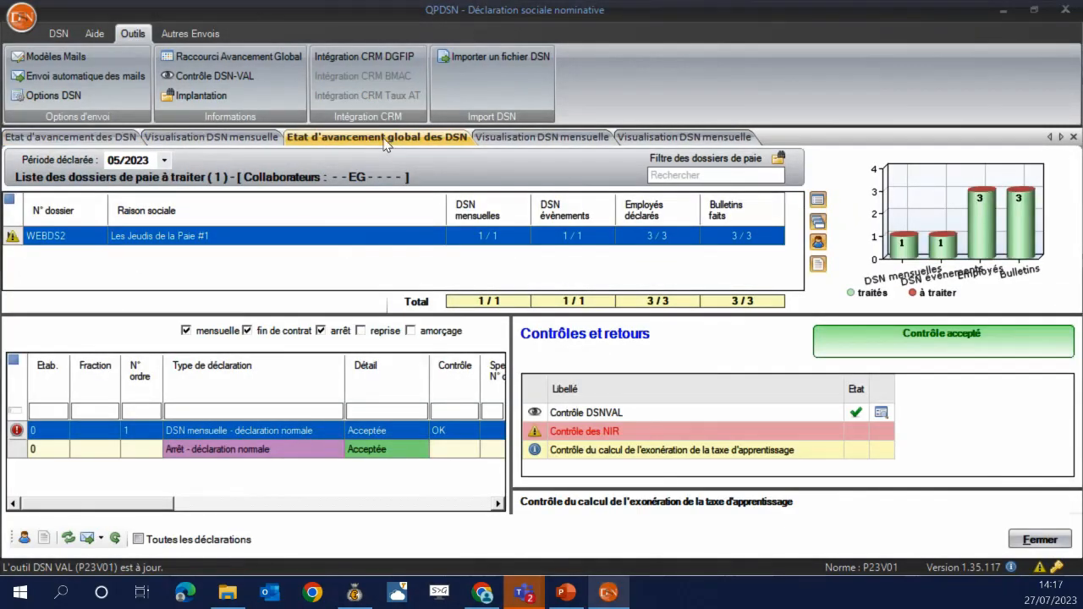
Set the historical consultation period to 03/2020 and display its declarations.
click(58, 34)
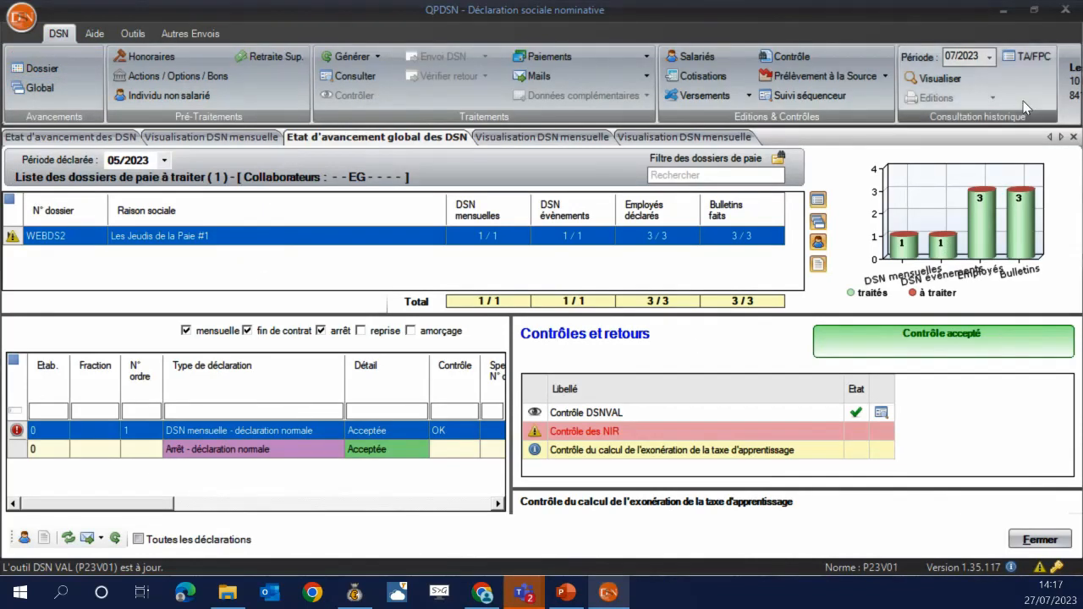
click(987, 57)
drag(1037, 101, 1037, 180)
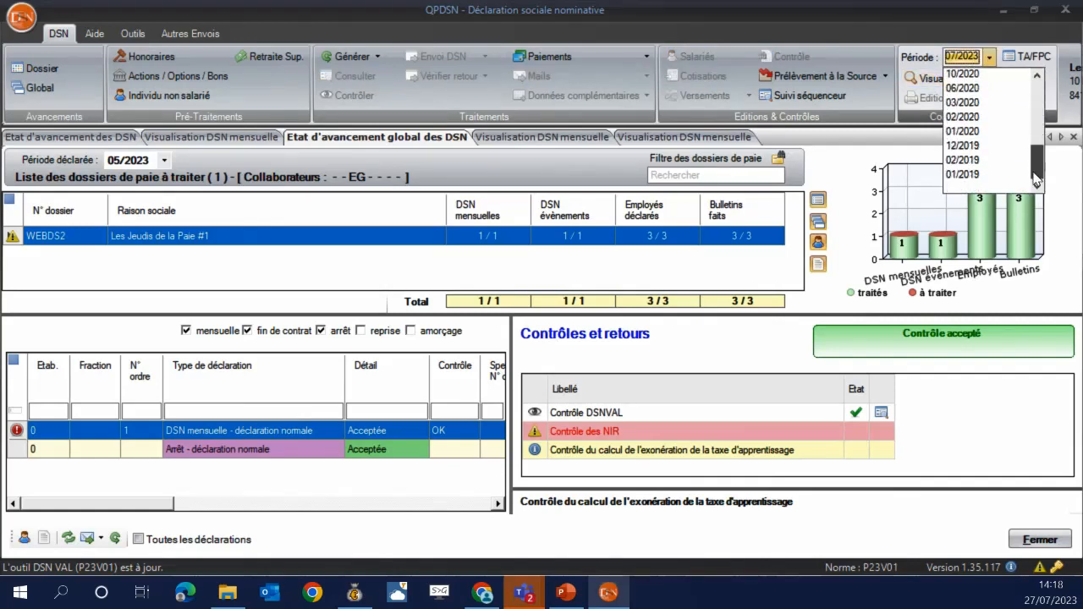
click(988, 117)
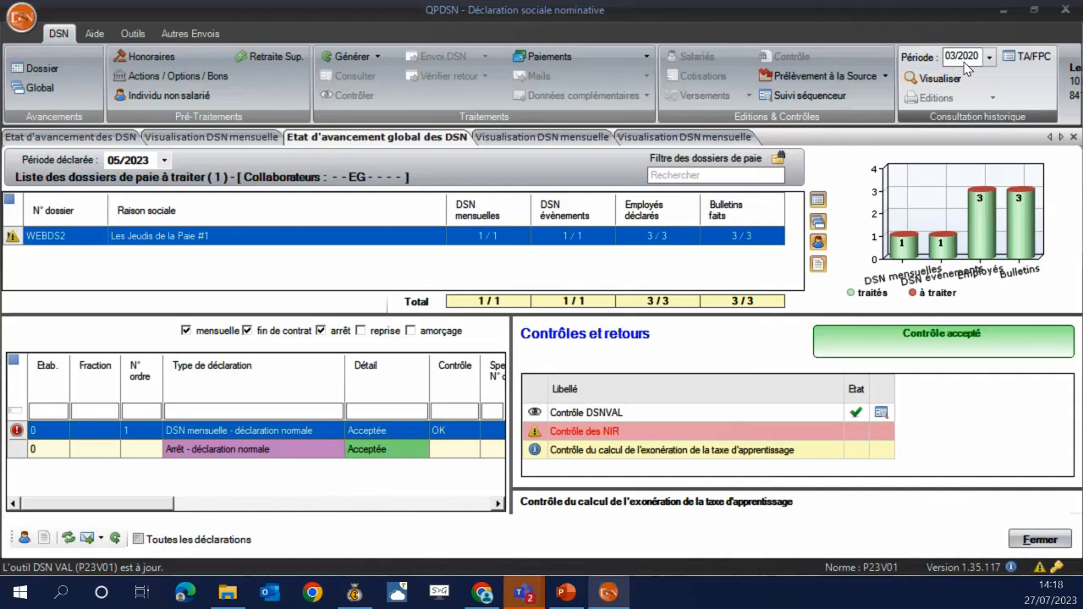
click(922, 78)
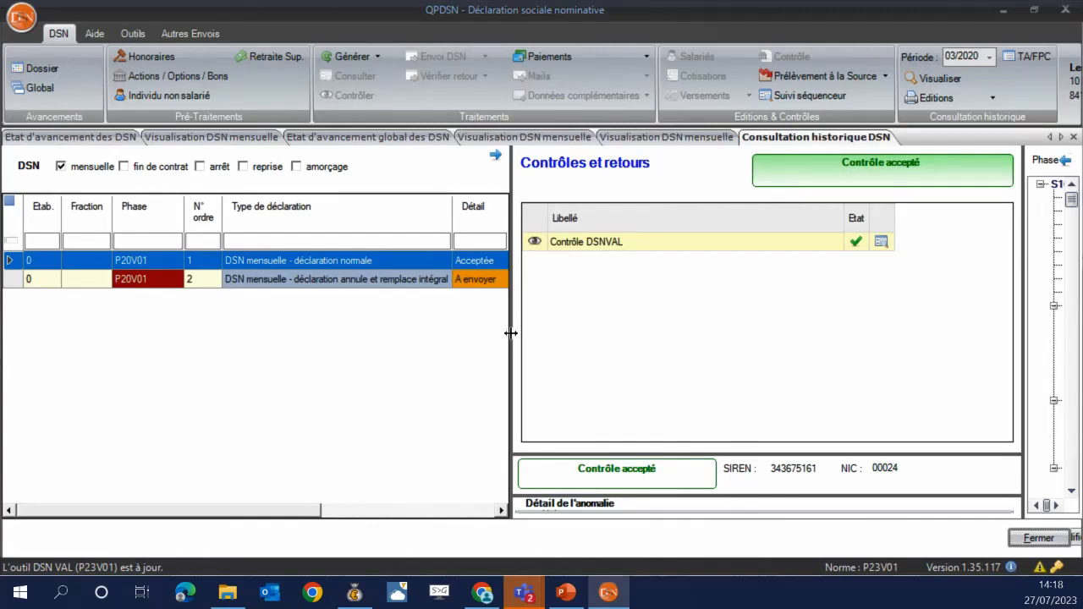
Resize the history panes to read the declaration content, and view the annule et remplace intégral declaration and the normal one in turn.
drag(515, 328, 279, 324)
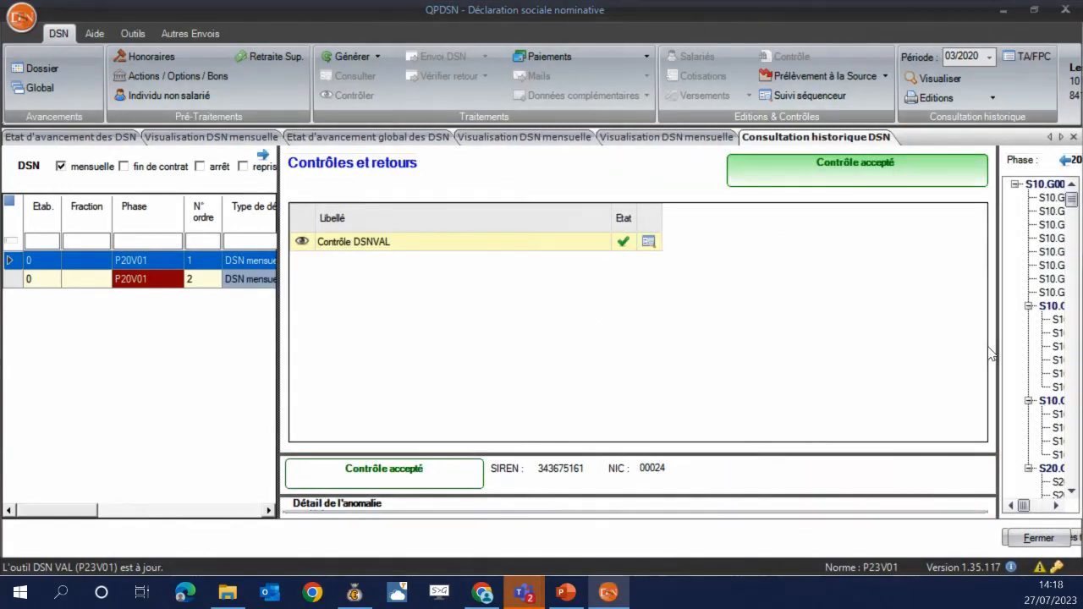
drag(995, 350, 653, 351)
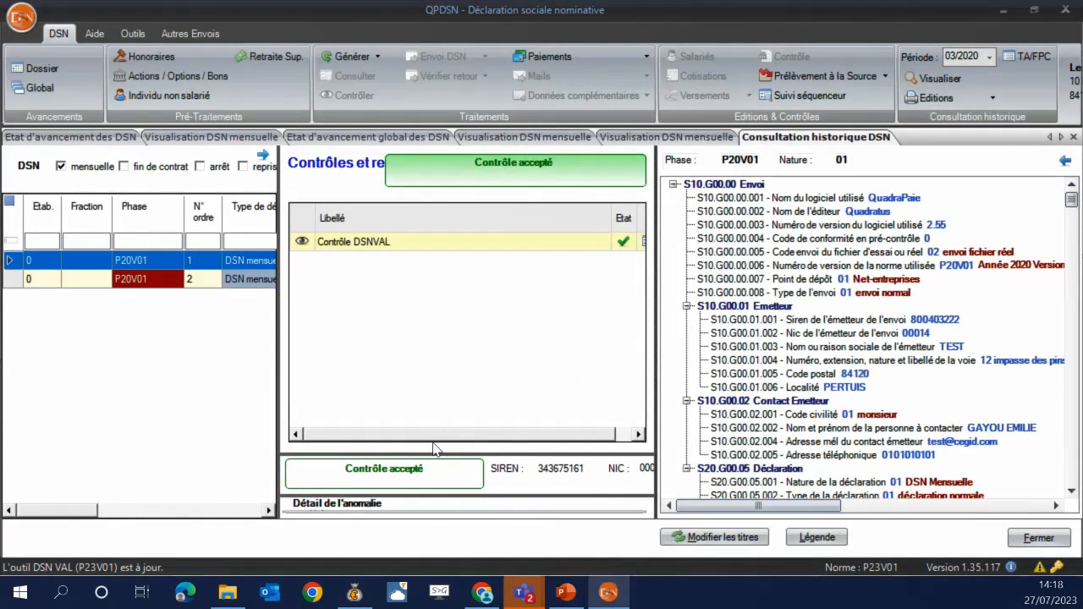
click(269, 280)
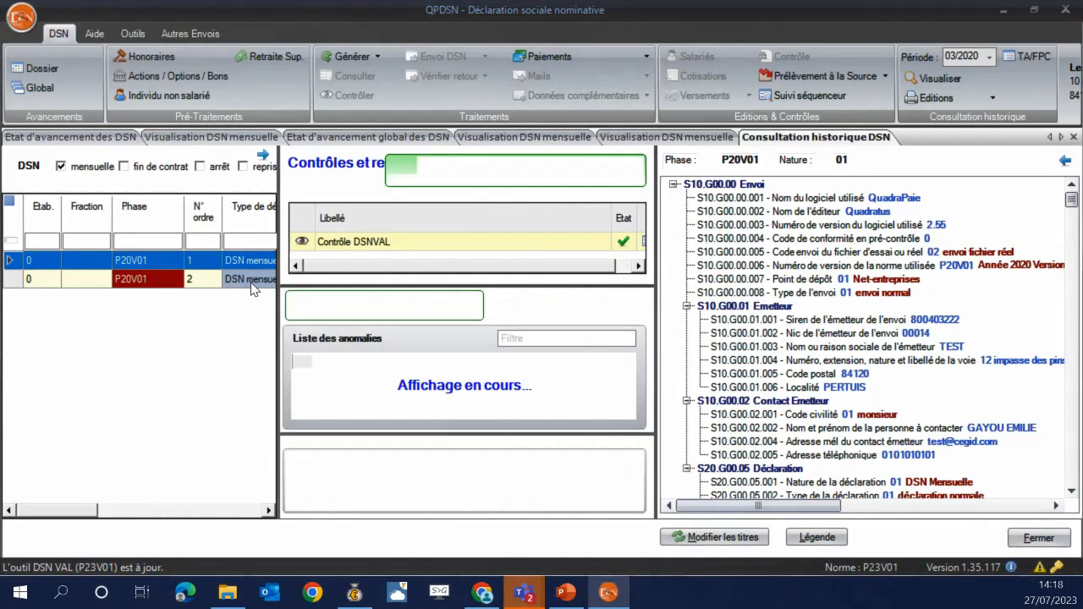
drag(279, 278, 518, 288)
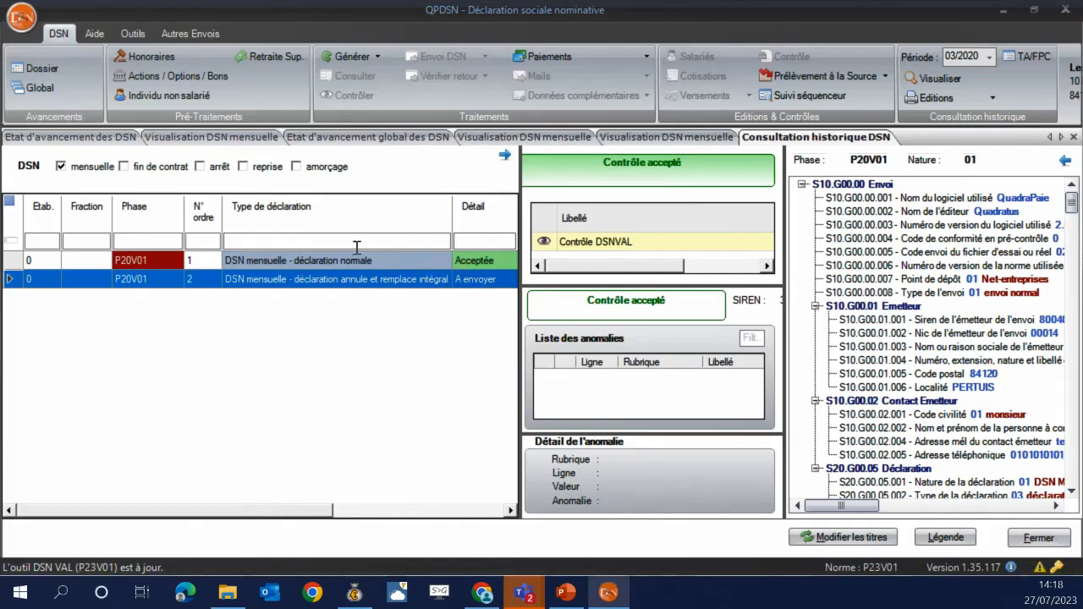
click(333, 262)
drag(520, 257, 261, 257)
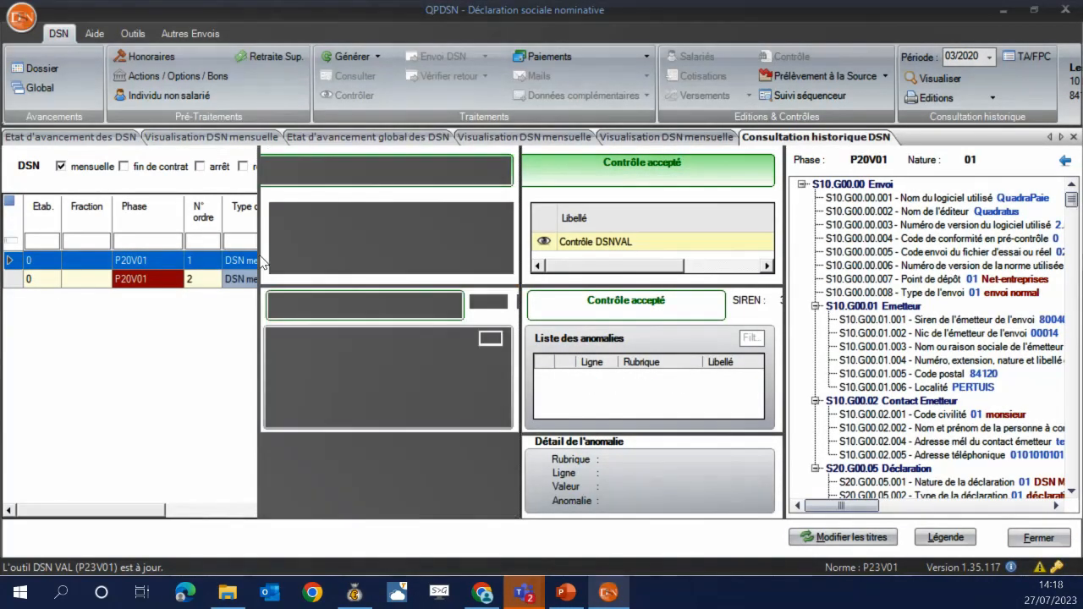
Widen the content pane of the 03/2020 normal declaration and look through its sections from S10.G00.00 Envoi to S21.G00.15 Adhésion Prévoyance.
drag(645, 320, 464, 326)
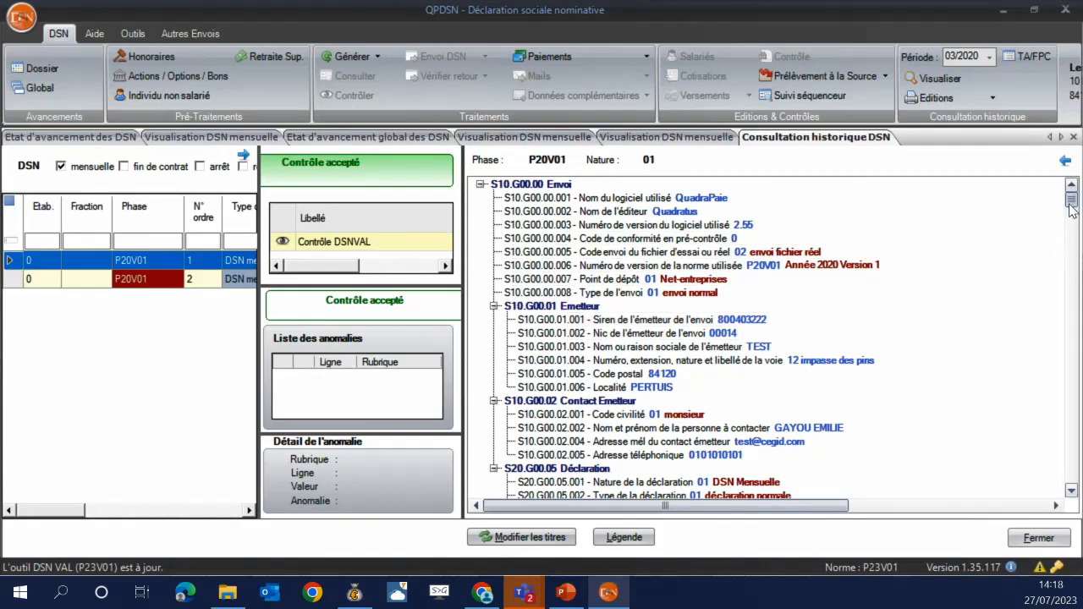
drag(1069, 205, 1056, 279)
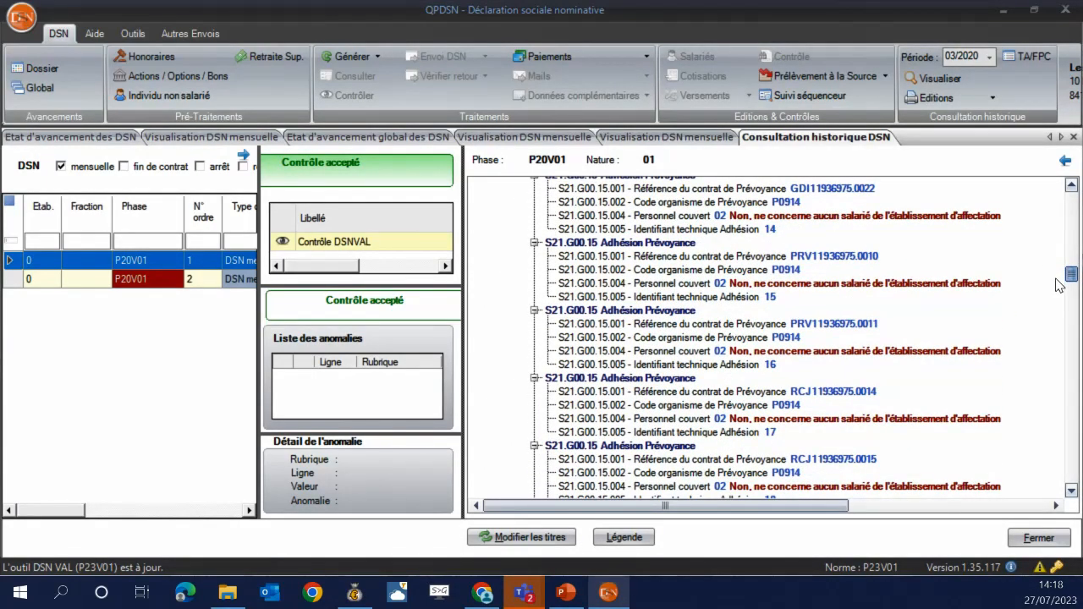
drag(1056, 285, 1041, 194)
scroll(1044, 389, down, 20)
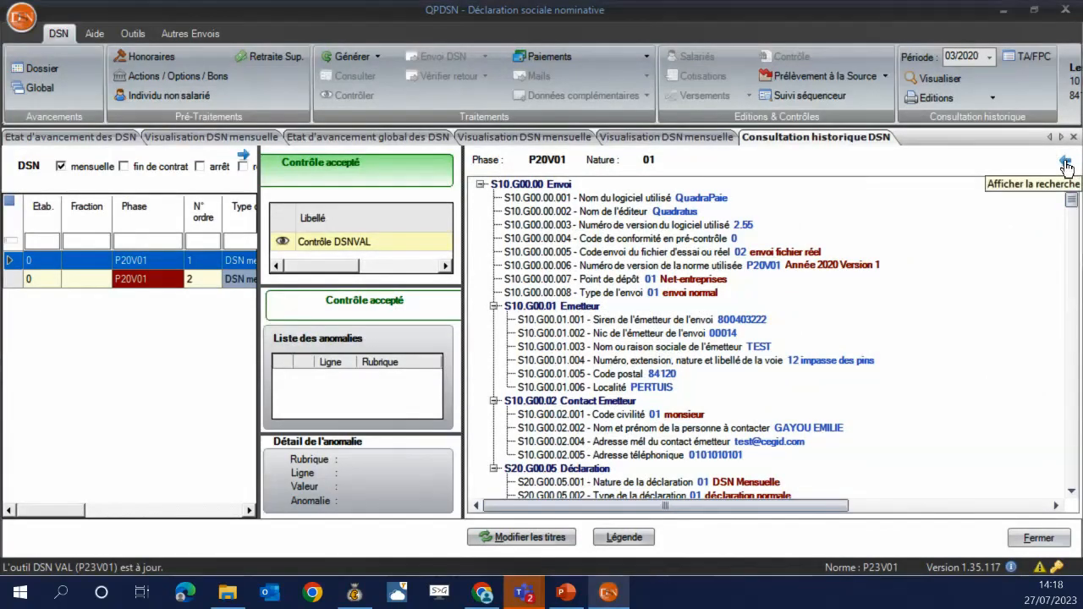
Search the declaration content for S21.G00.40.001 and examine the matching contract start date line in a widened content pane.
click(1065, 163)
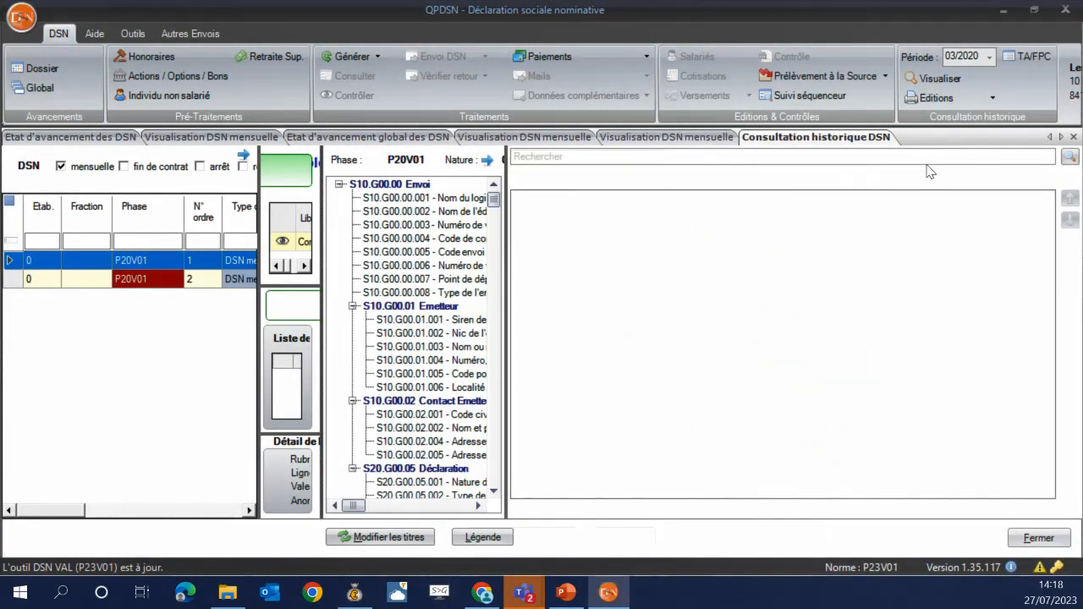
click(925, 159)
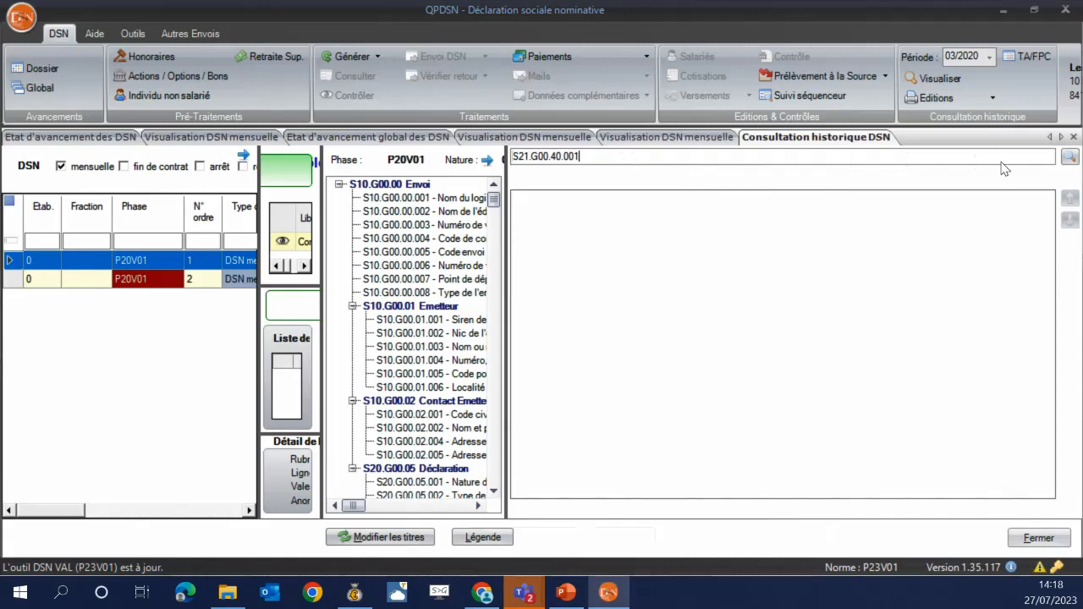
click(1069, 157)
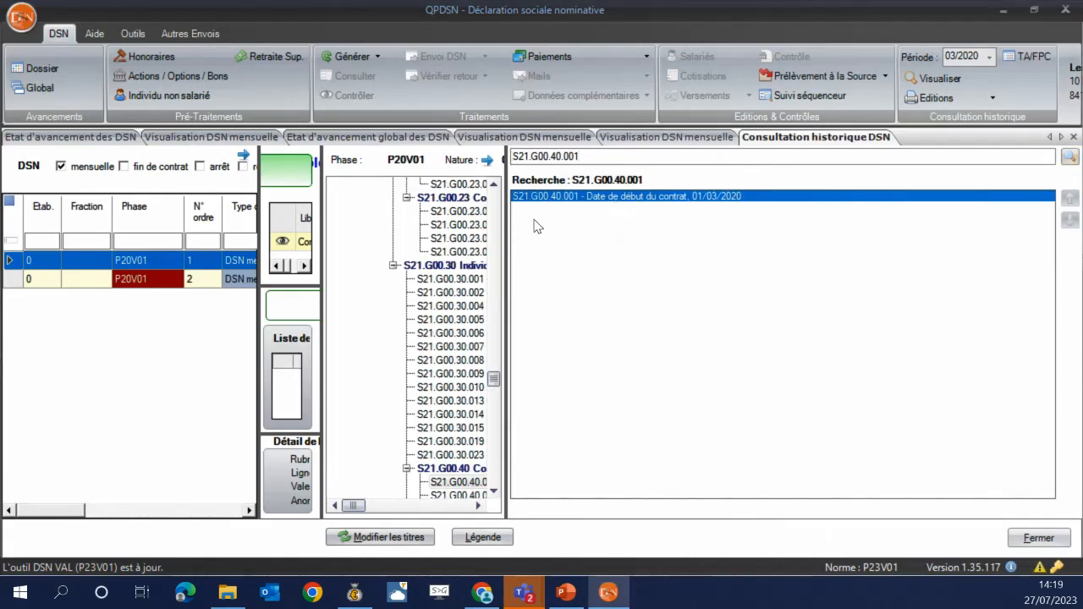
drag(507, 250, 652, 246)
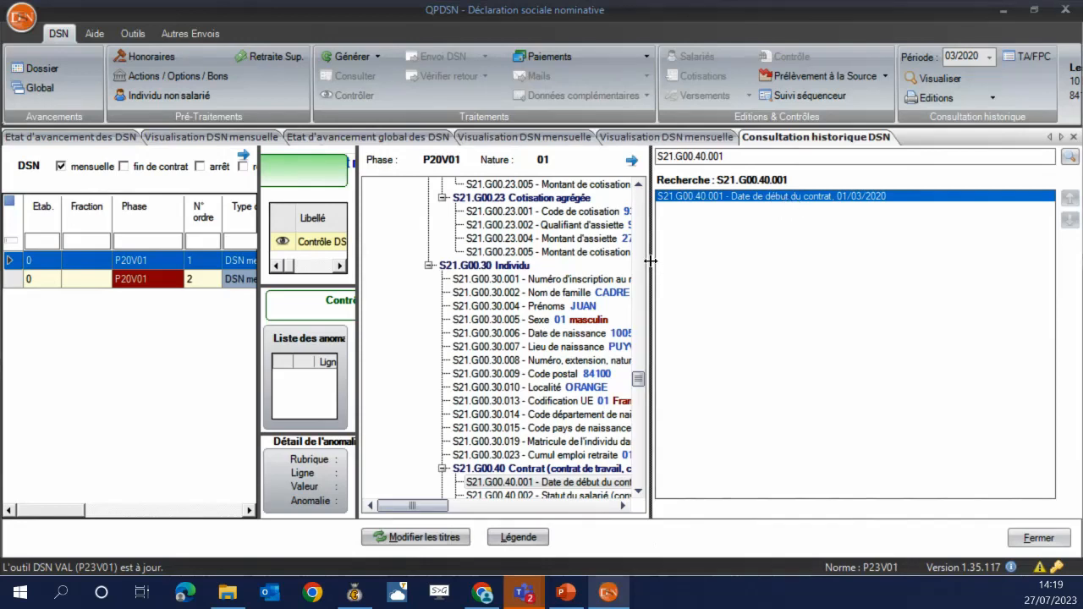
drag(651, 267, 720, 254)
scroll(565, 348, down, 3)
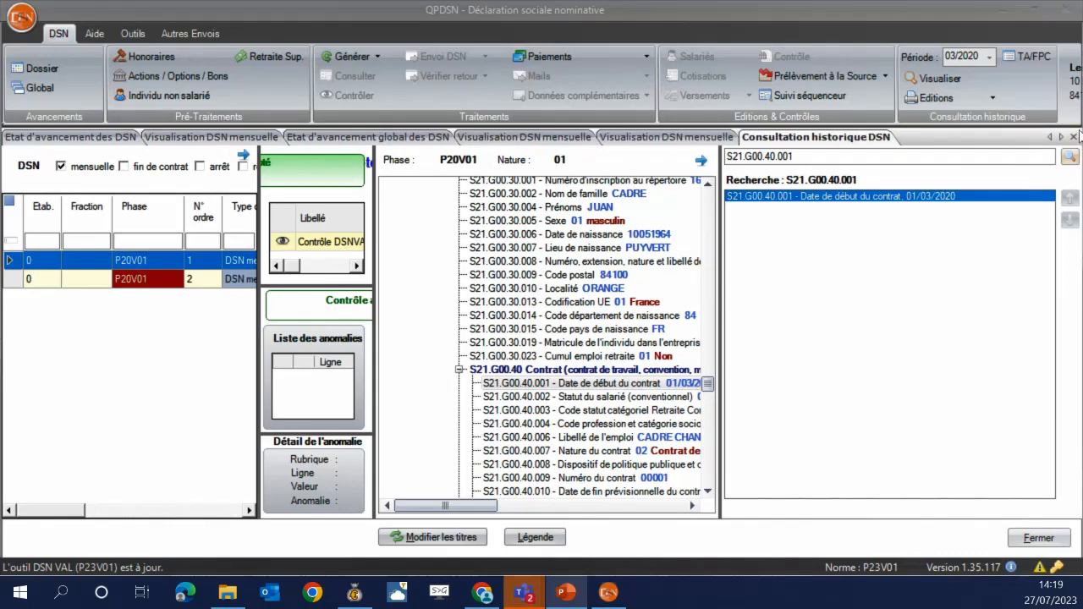
Close the historical consultation, all the monthly DSN views and the global progress view, keeping only the dossier's DSN progress.
click(1073, 136)
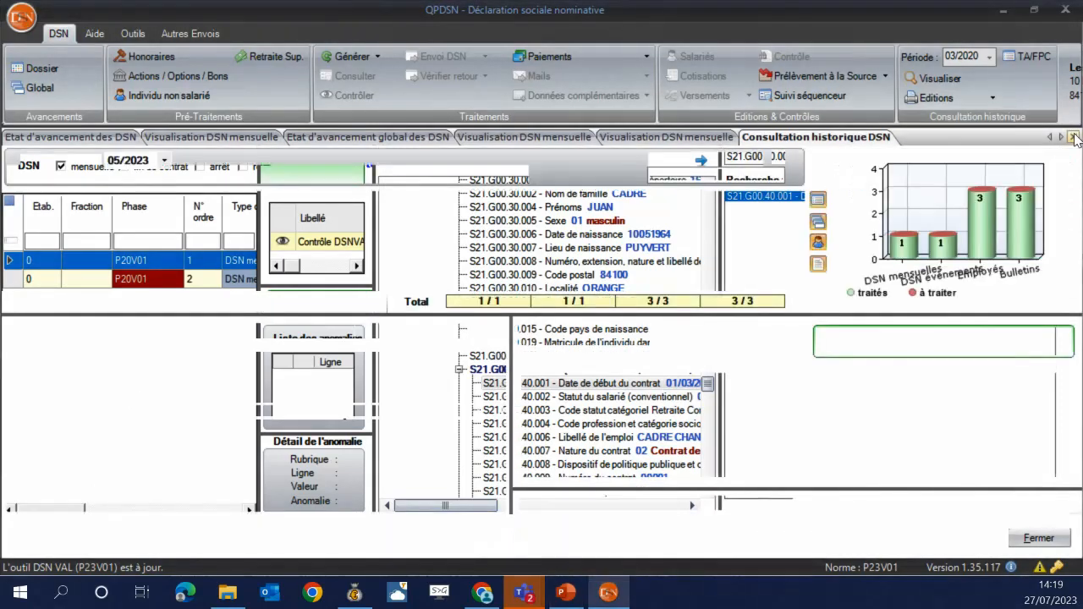
click(1072, 136)
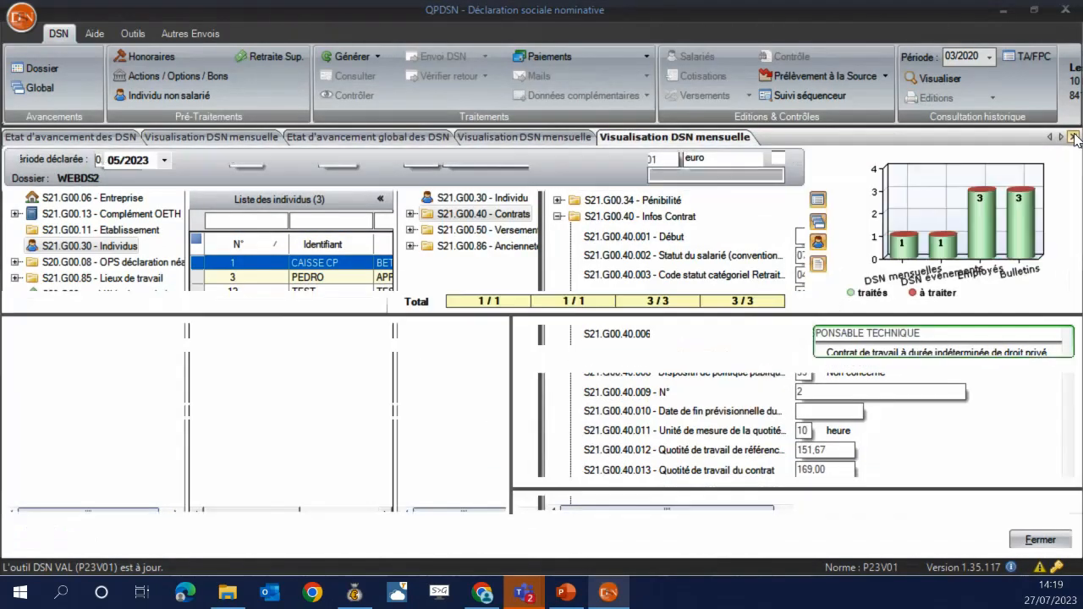
click(1072, 136)
click(1072, 136)
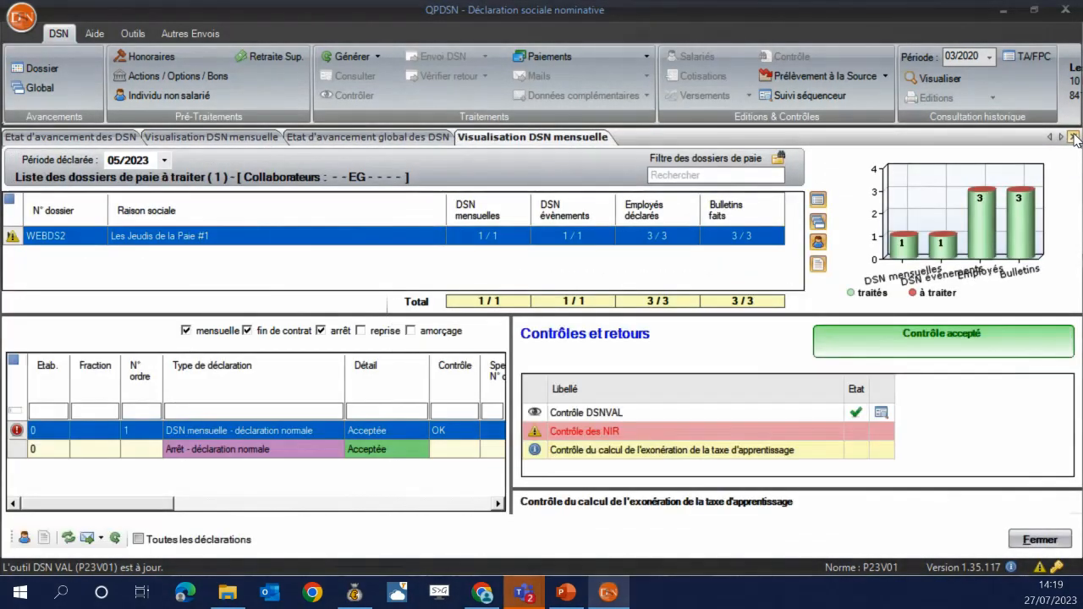
click(1072, 136)
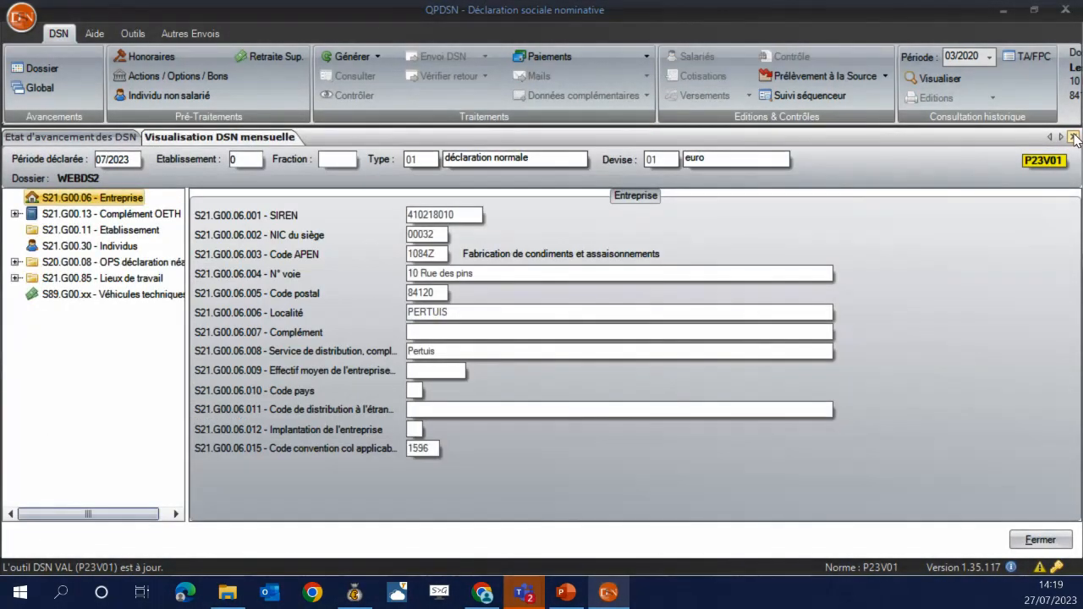
click(1073, 136)
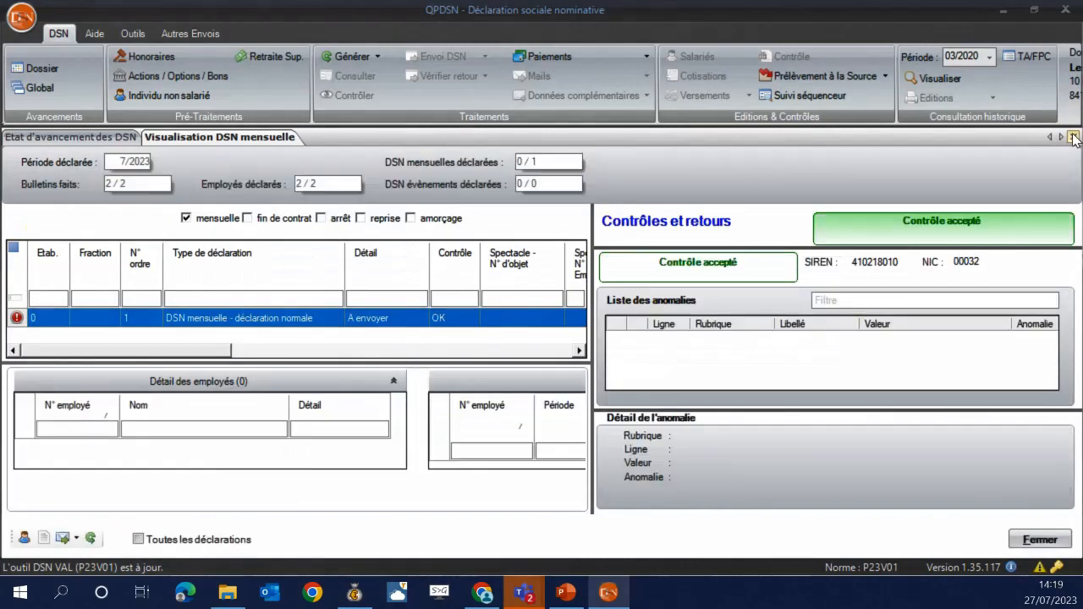
Hide the monthly declarations, review the Générer options and Outils commands, and redisplay the monthly declarations.
click(186, 219)
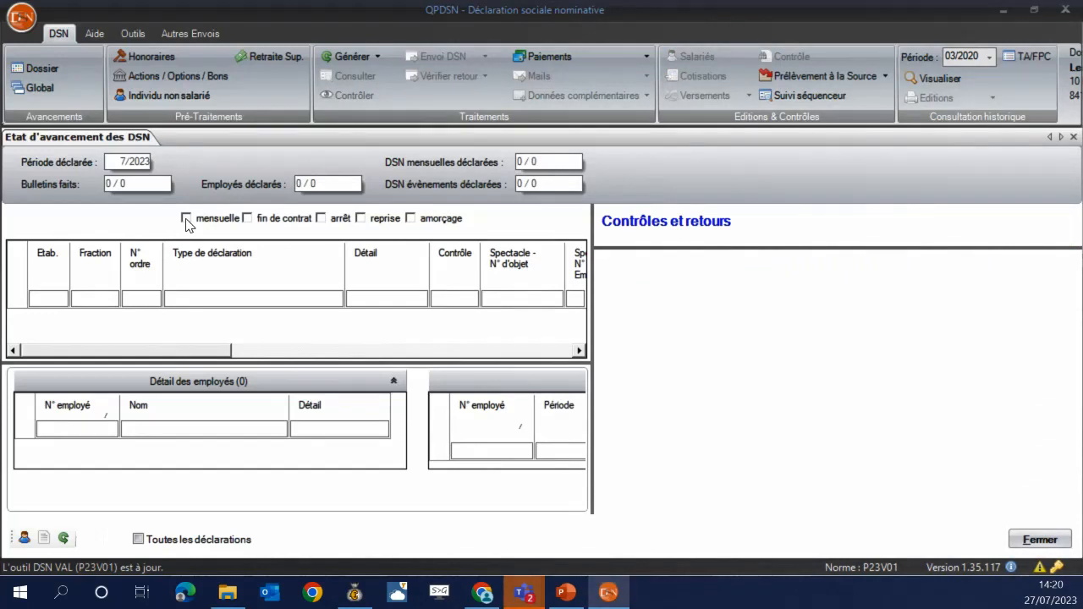
click(378, 56)
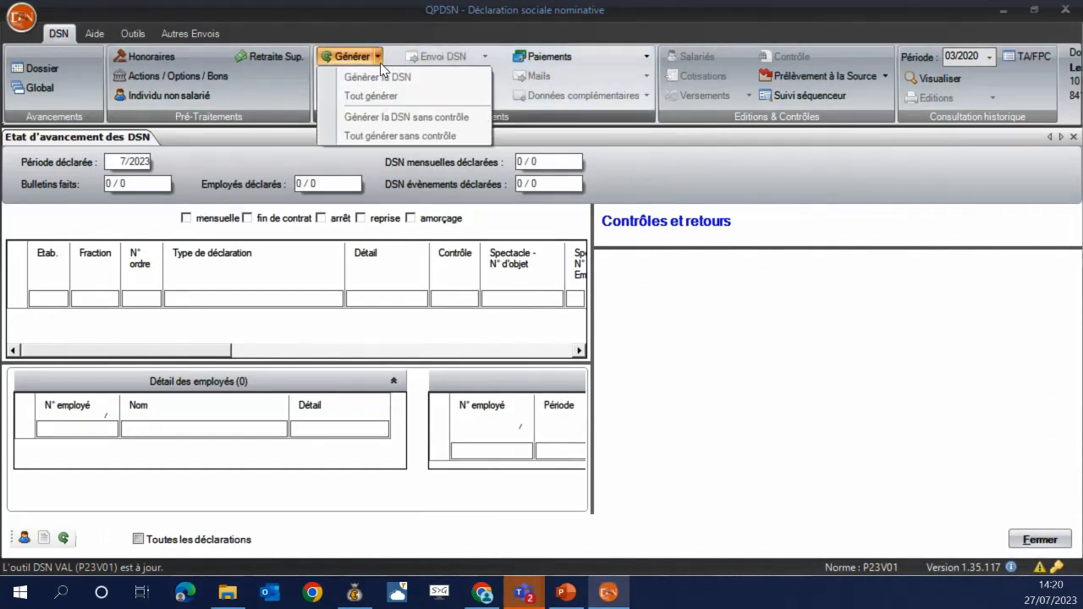
click(380, 59)
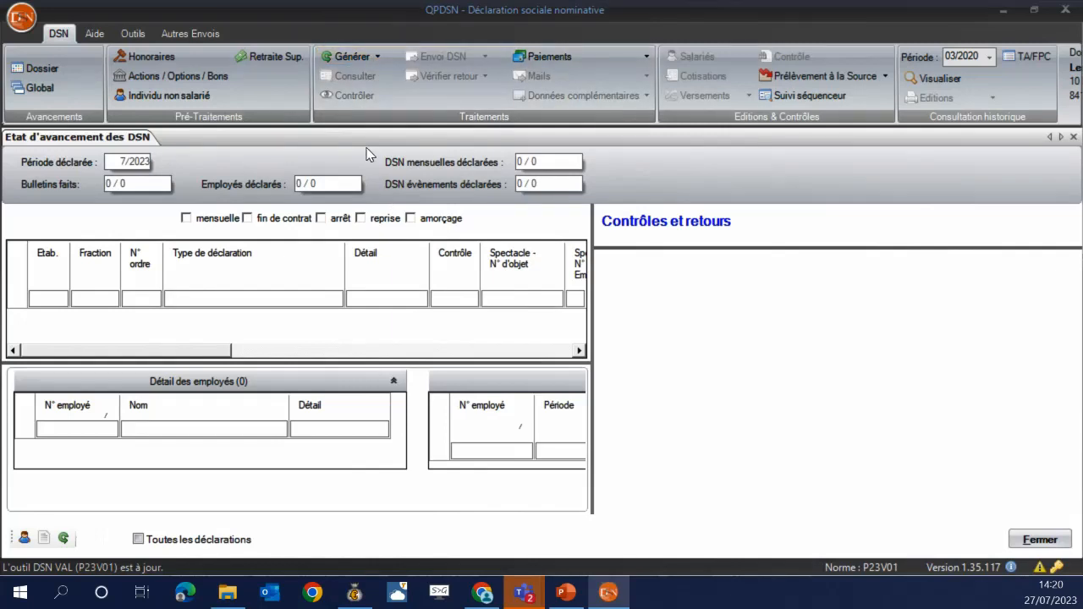
click(131, 33)
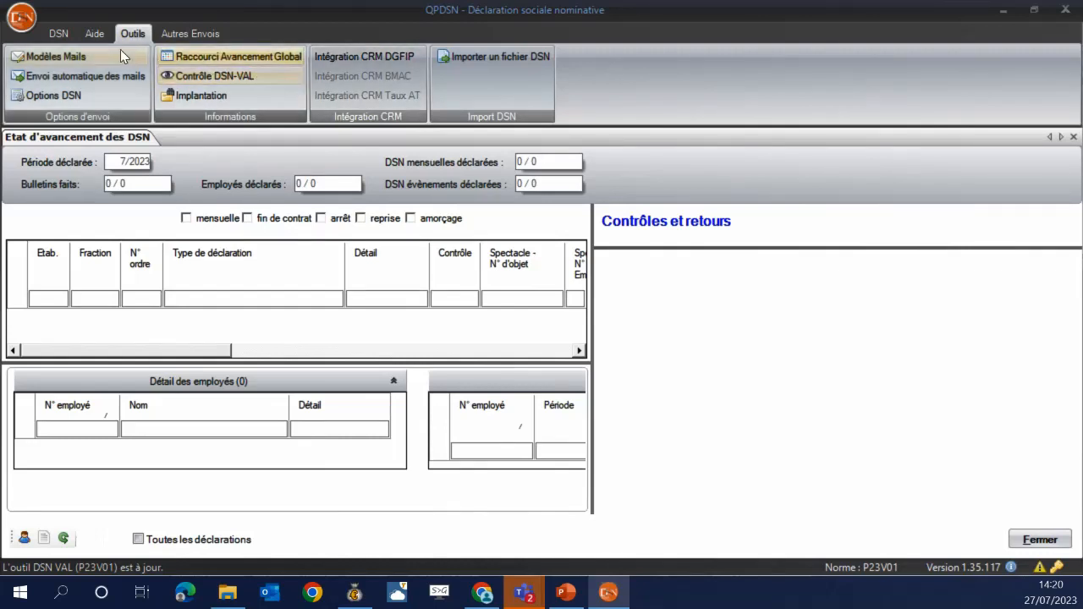
click(186, 218)
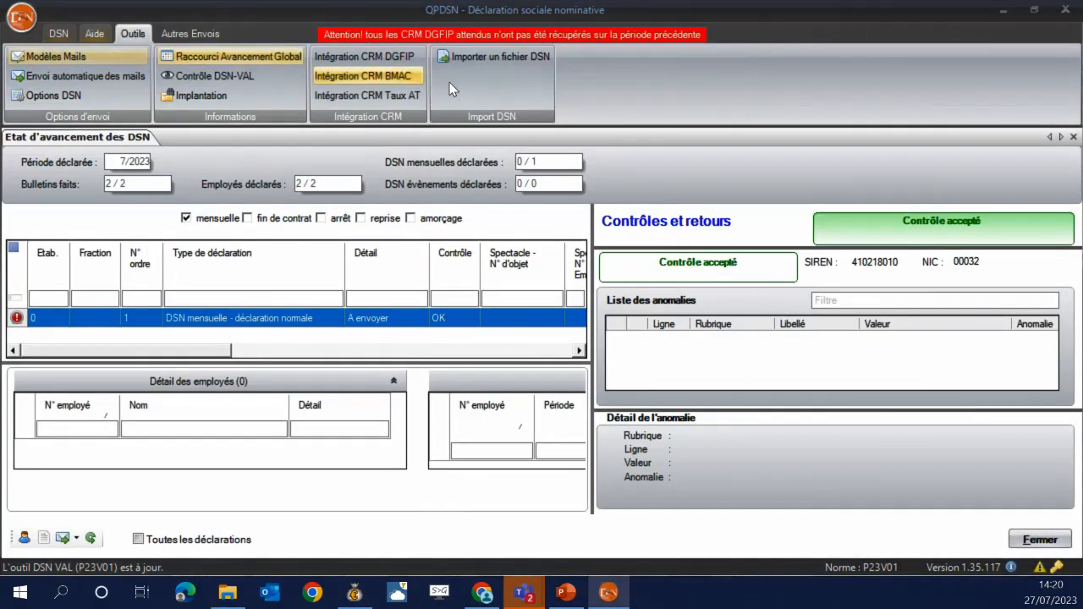
Review the Générer and Envoi DSN options for the monthly declaration and widen the declaration list.
click(66, 36)
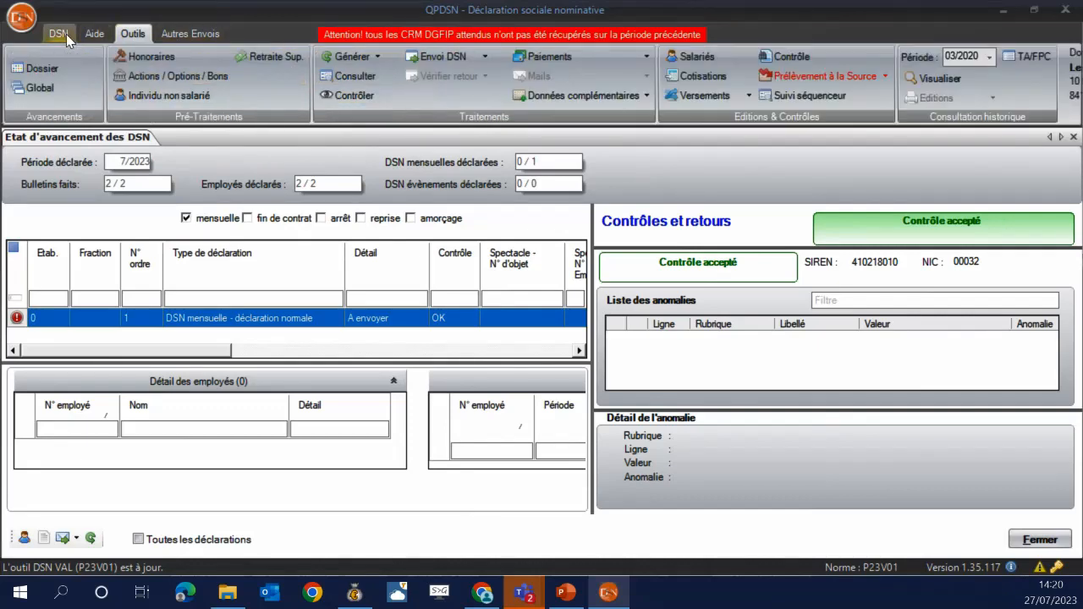
click(378, 54)
click(378, 53)
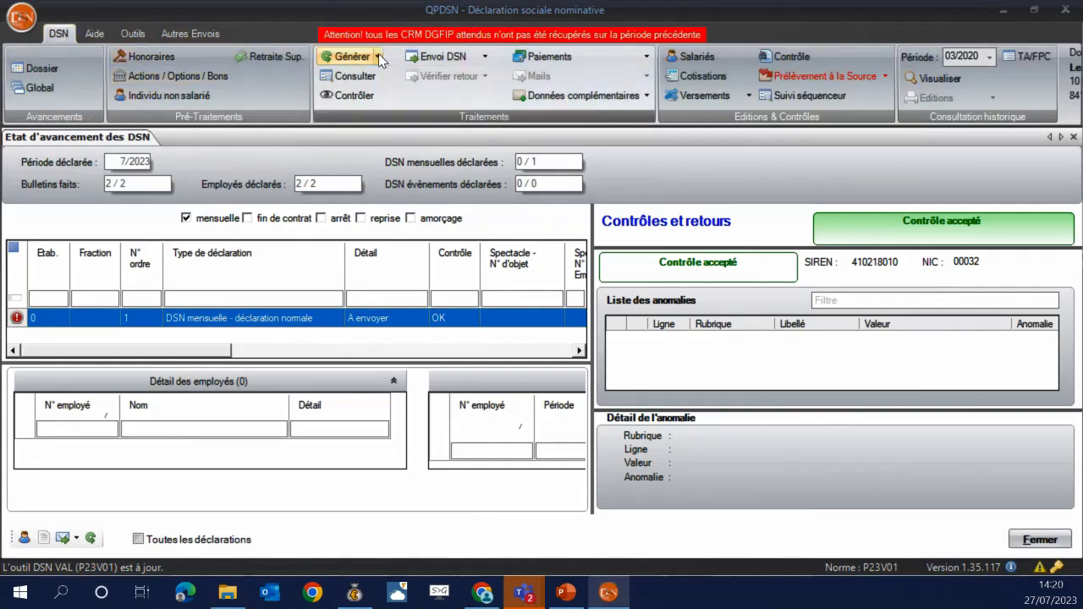
click(486, 58)
click(485, 58)
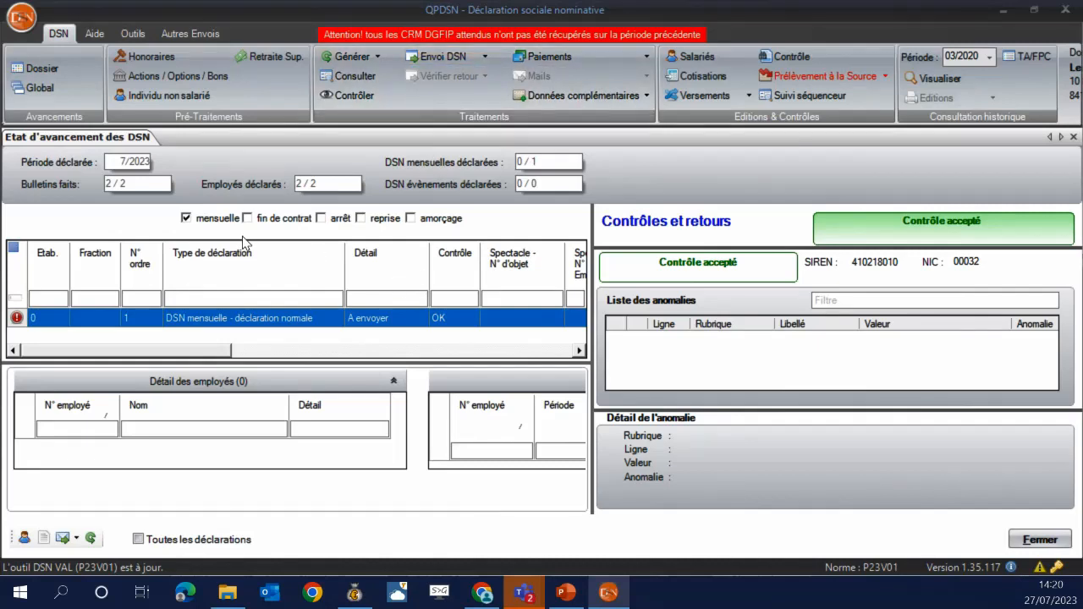
drag(592, 339, 630, 338)
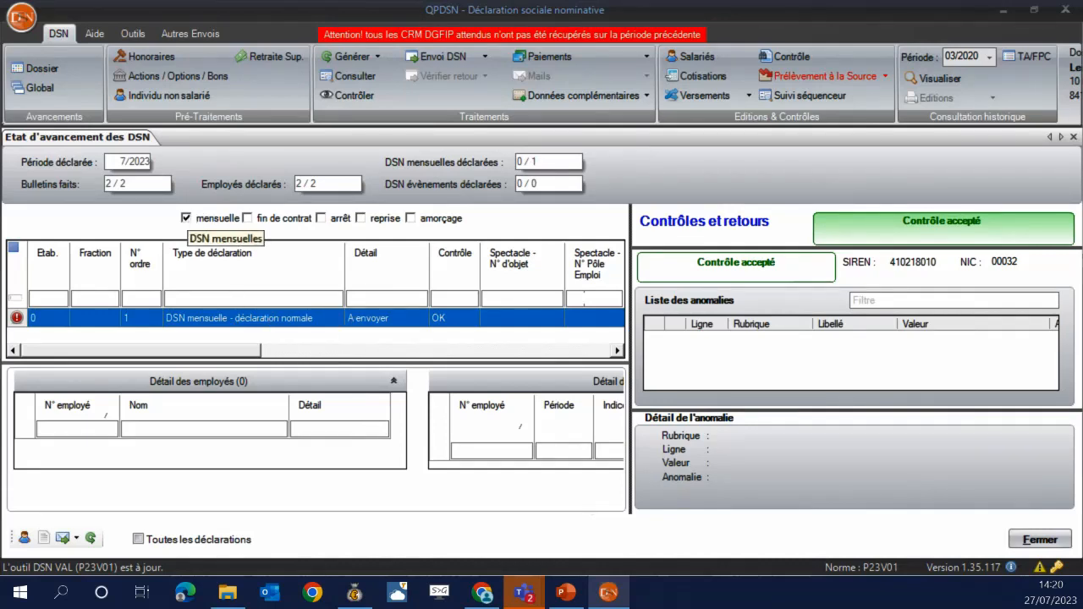
Select the 07/2023 normal monthly declaration and review its context options and the Envoi DSN options.
click(566, 592)
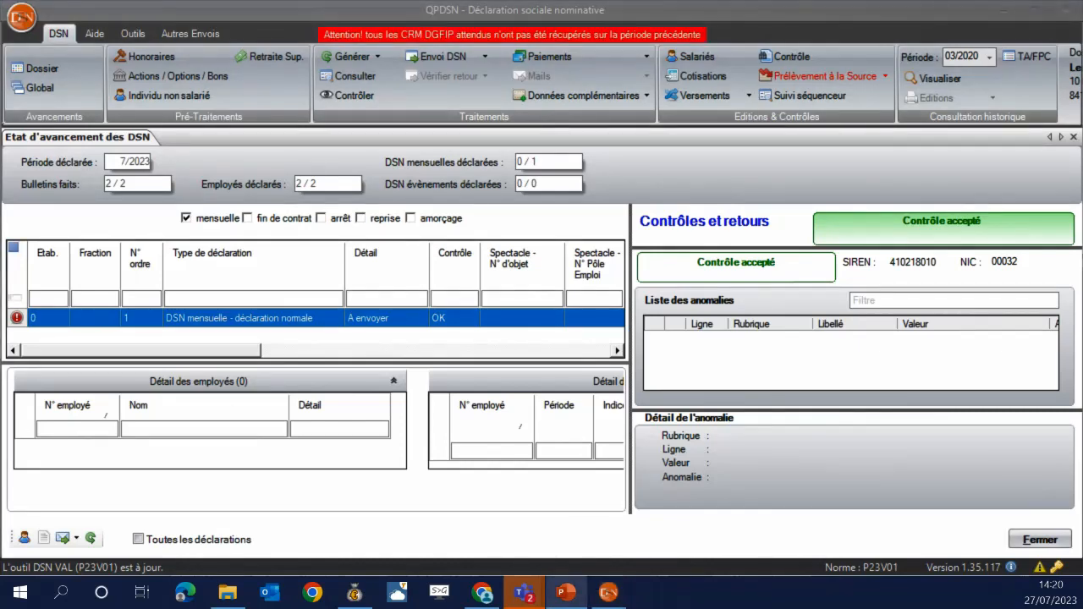
click(485, 56)
click(297, 317)
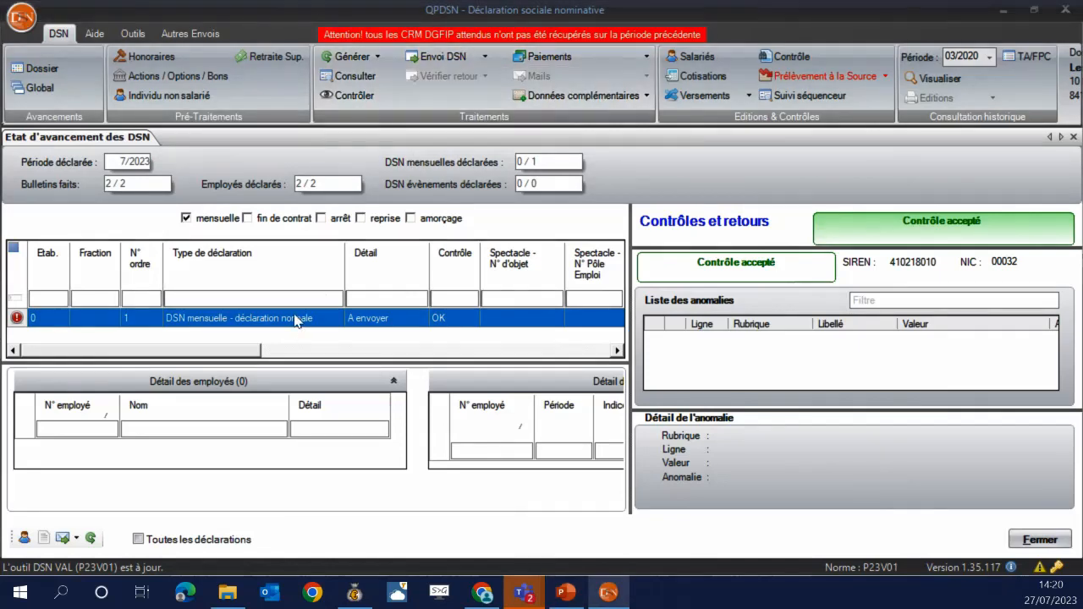
right_click(295, 316)
mouse_move(506, 325)
click(636, 325)
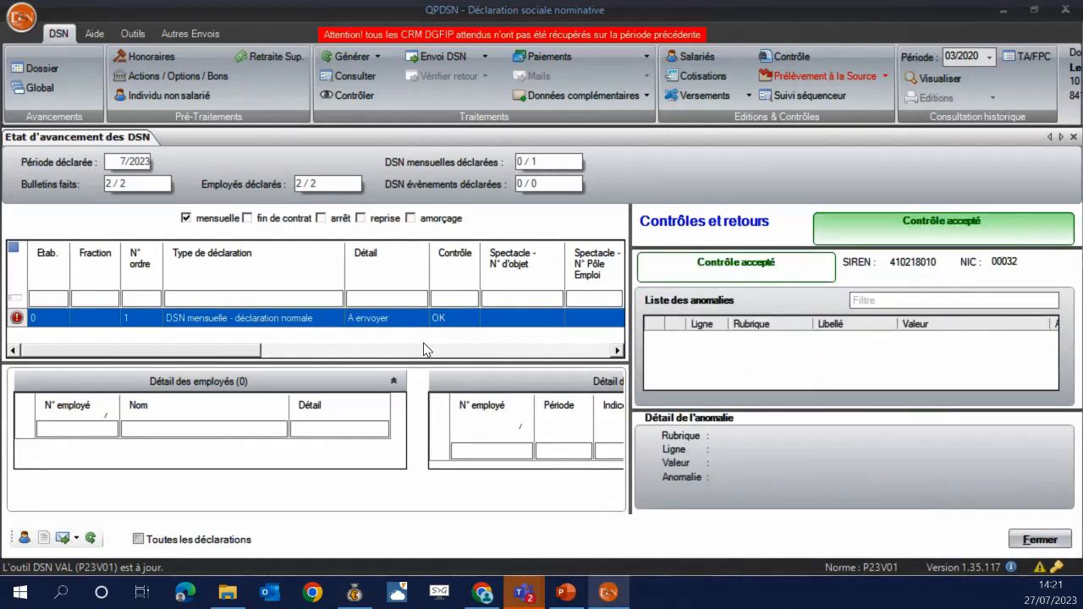
click(485, 55)
click(485, 55)
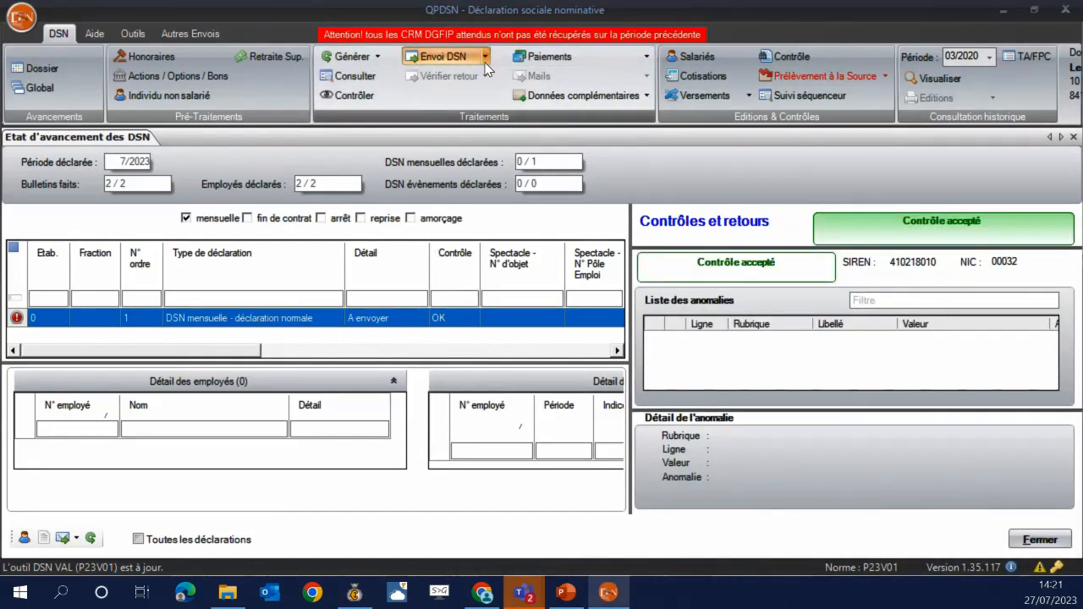
Switch to Cegid Quadra Paie, open the first employee's 07/2023 payslip for modification and start the employee exit entry.
click(354, 592)
click(58, 48)
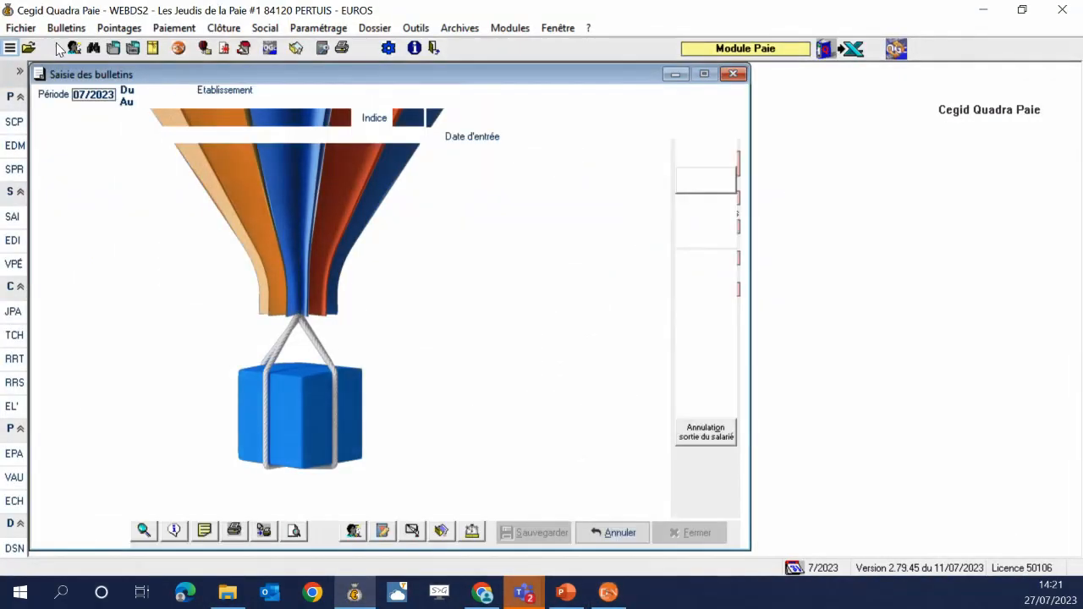
click(698, 184)
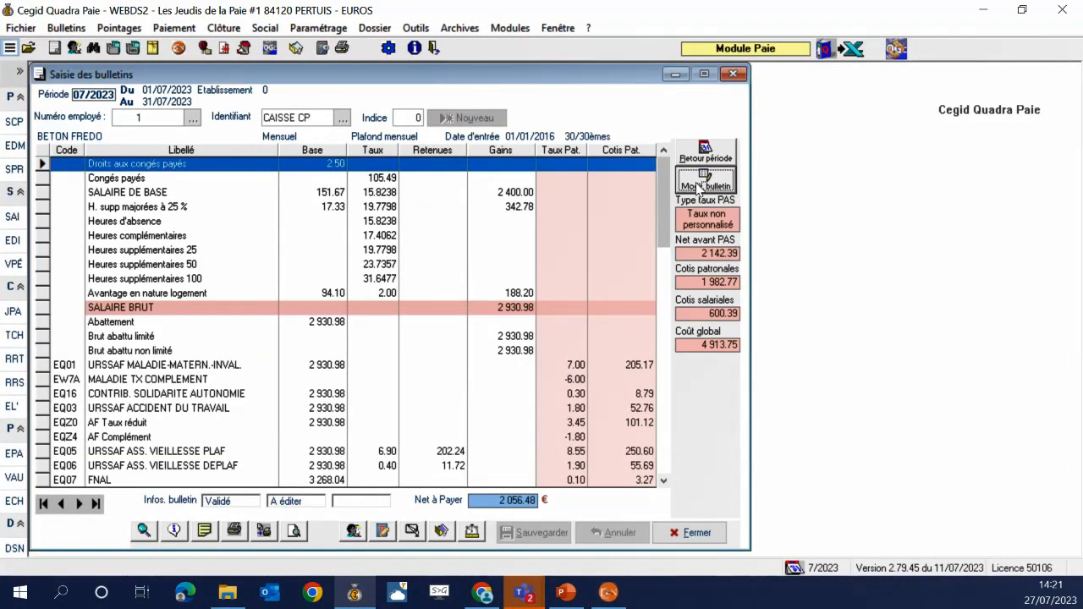
click(718, 293)
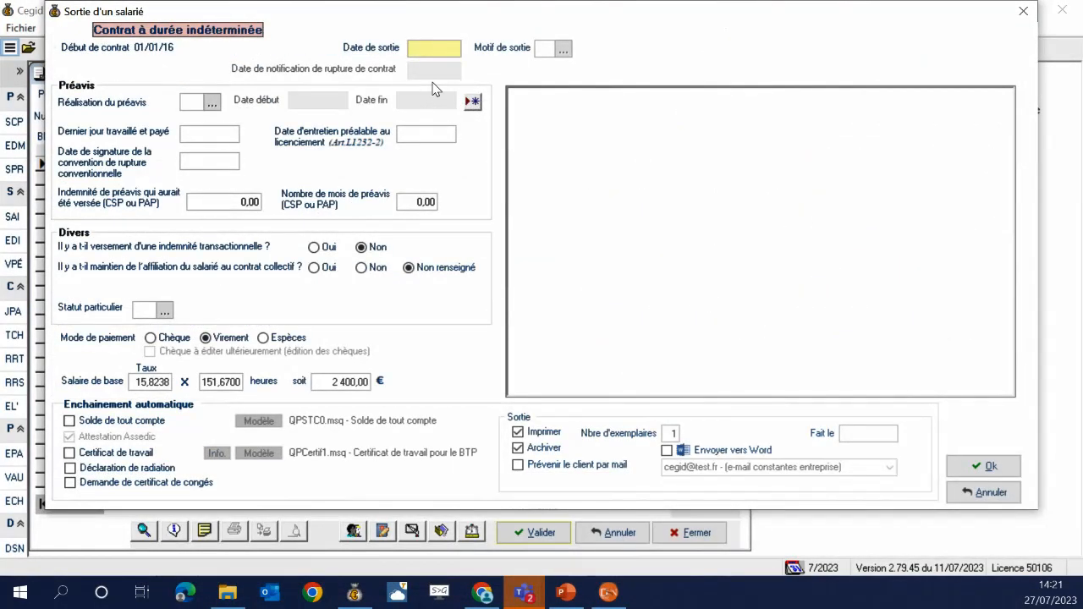
Fill in the exit with date 31/07/2023, reason 59 Démission, notification date 15/07/2023 and notice code 90, and cancel the entry.
text(3)
text(1/07/202)
text(3)
key(Tab)
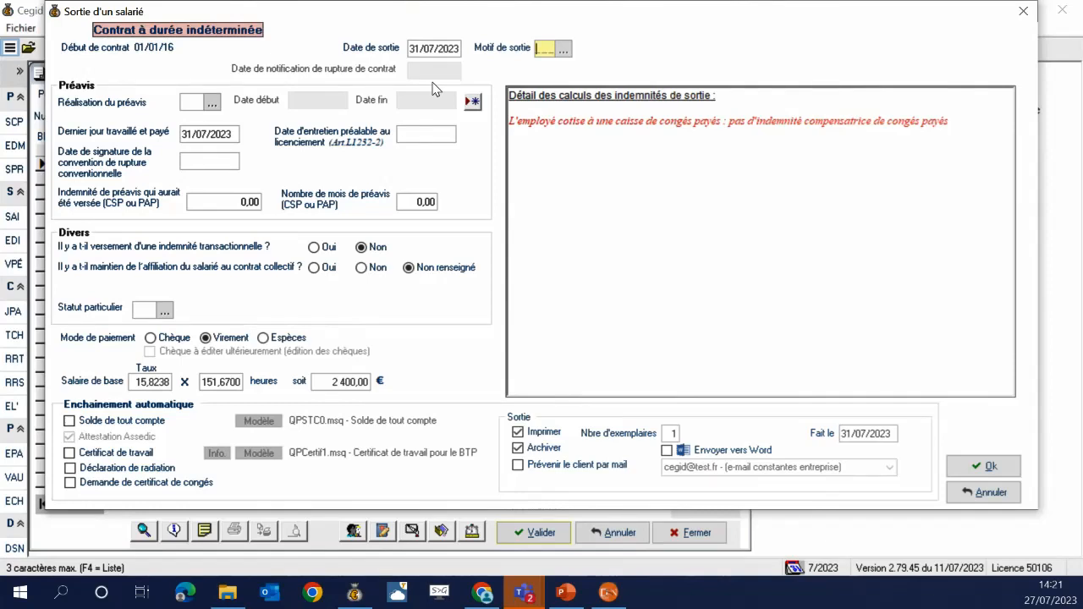
text(59)
key(Tab)
text(1)
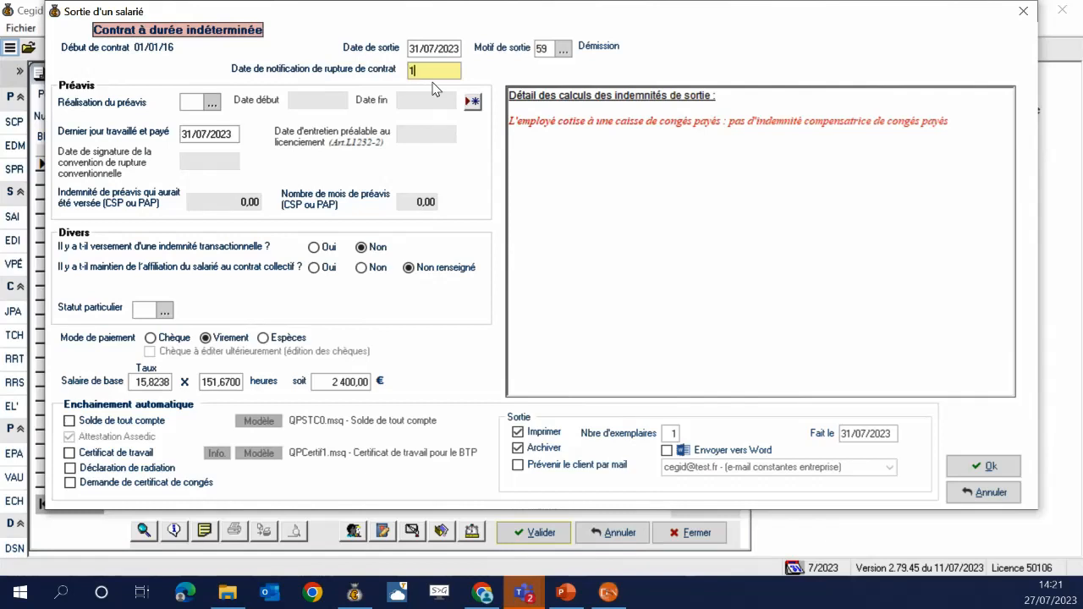
text(5/07/2023)
key(Tab)
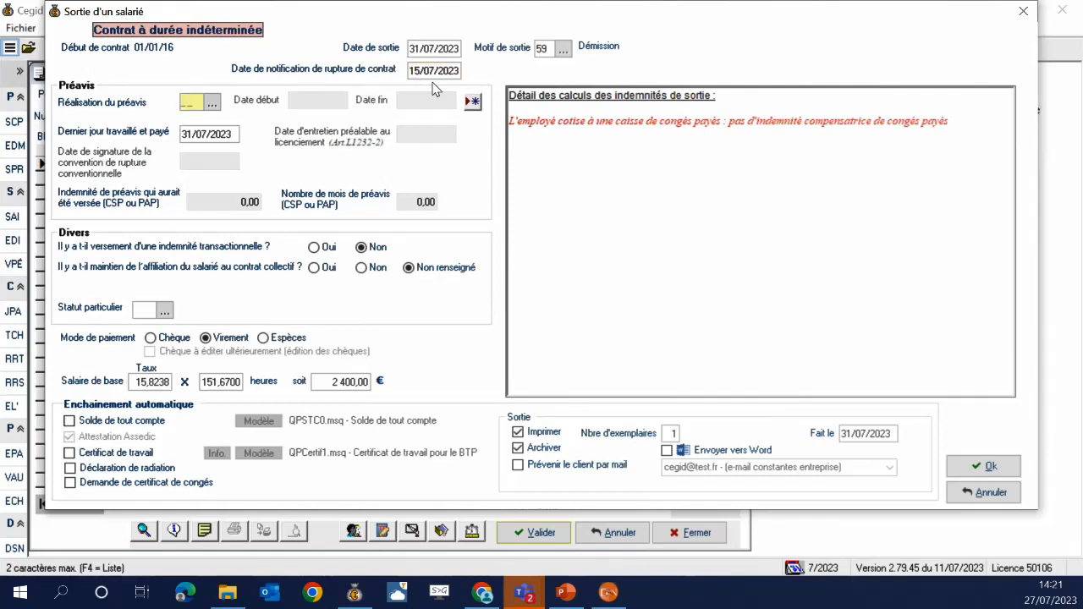
text(90)
key(Tab)
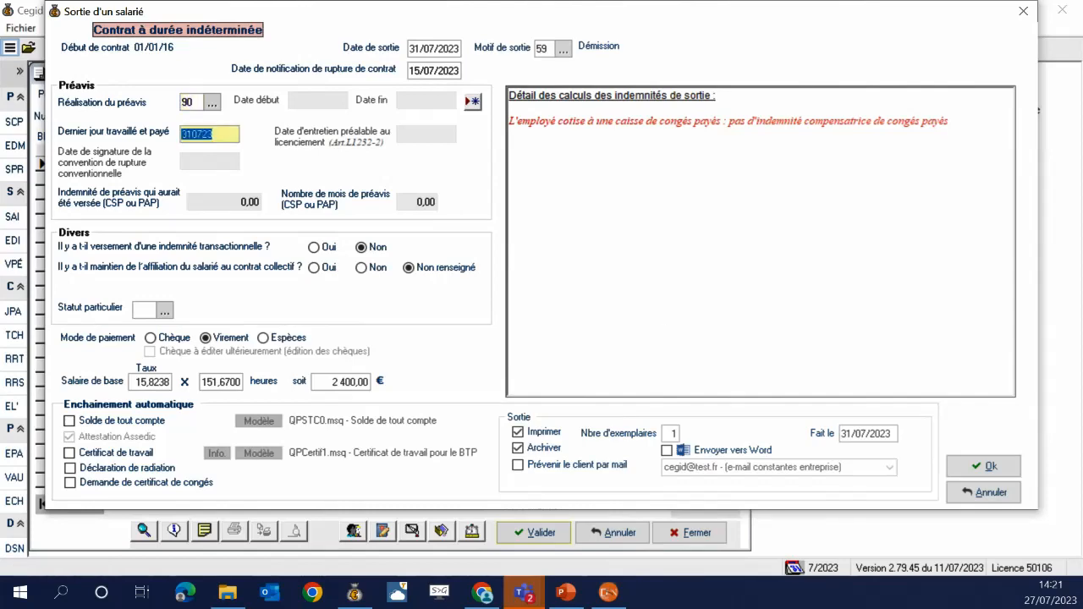
click(985, 494)
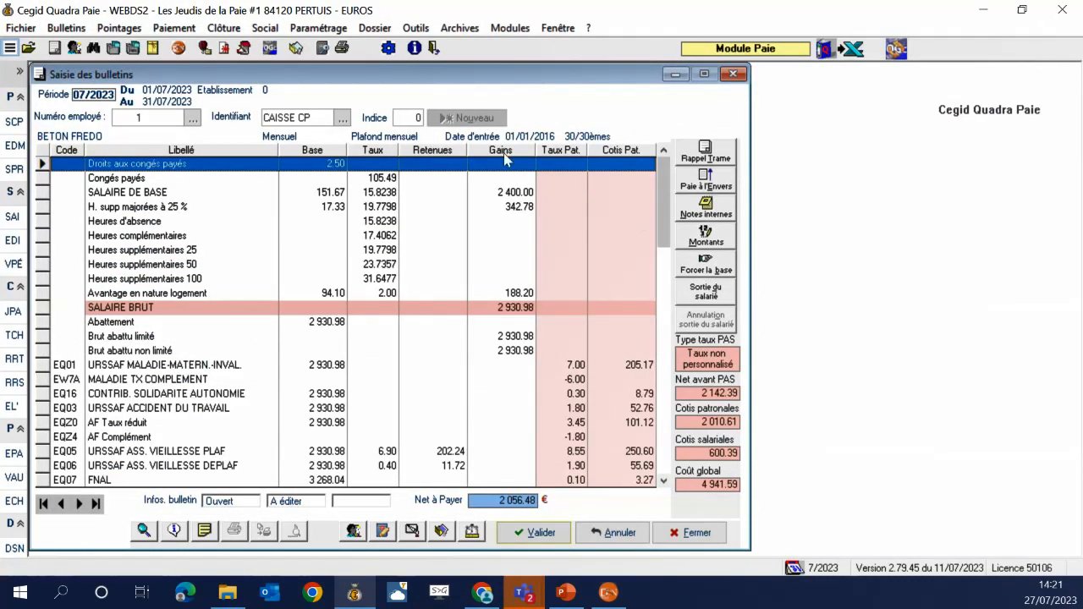
Open the employee's Entrées / Sorties record and close the payslip window, abandoning the modification in progress.
click(356, 530)
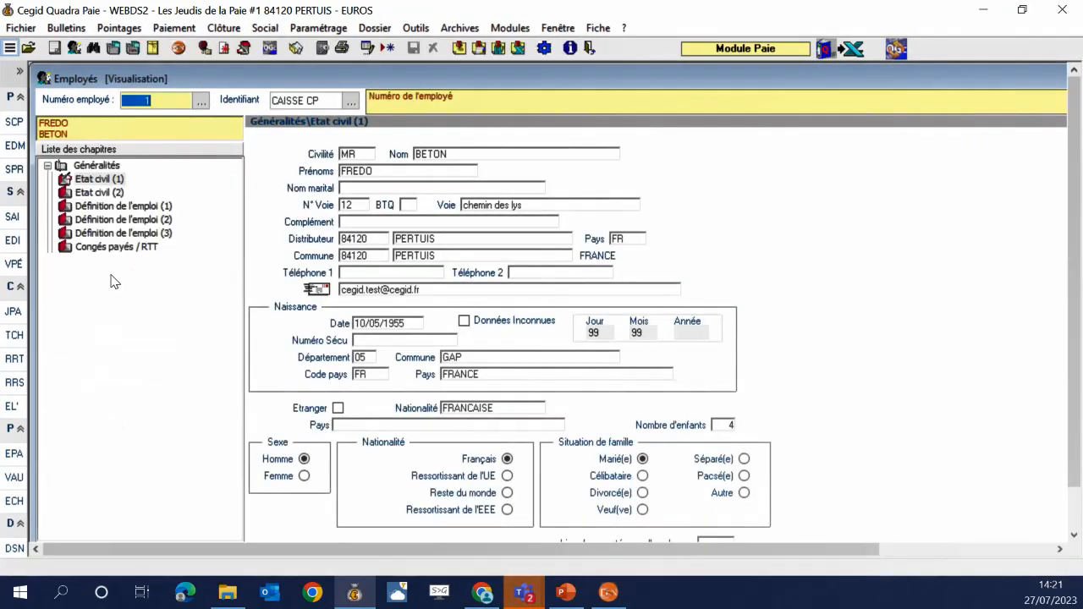
click(109, 273)
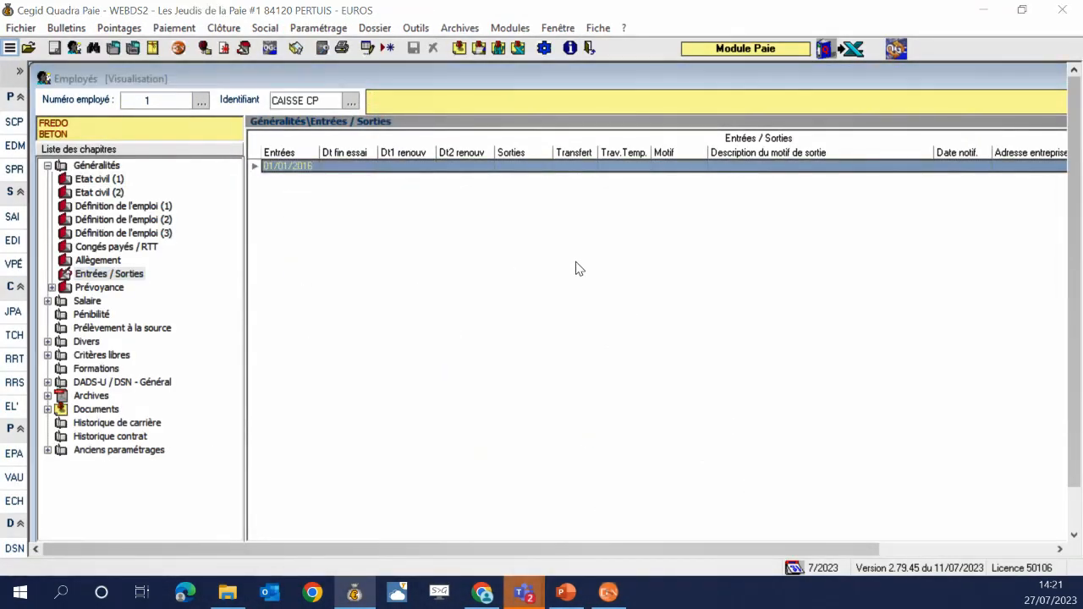
click(651, 351)
drag(622, 79, 603, 133)
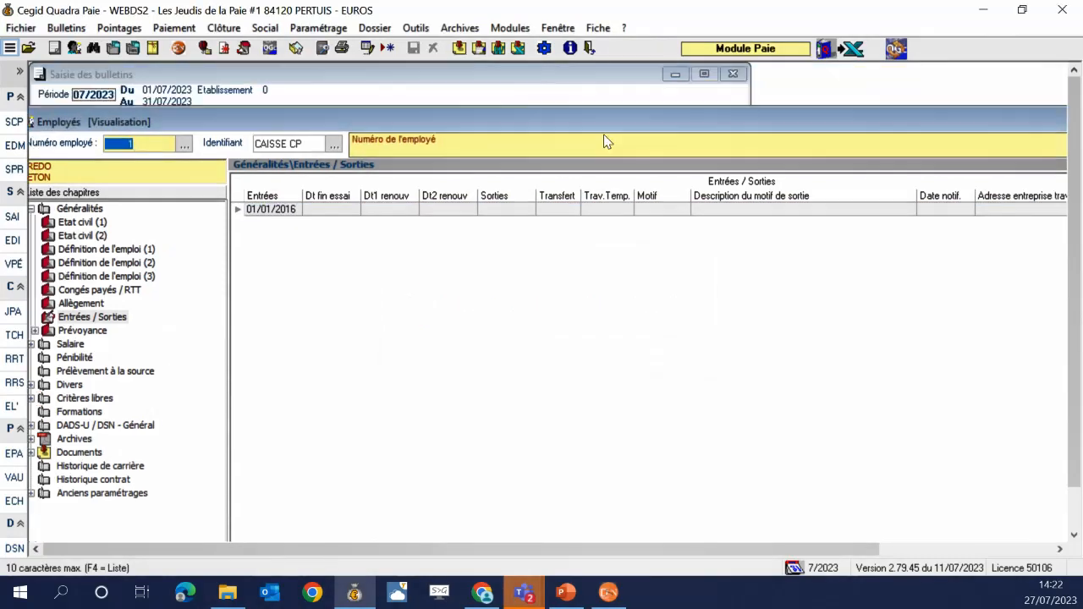
click(733, 74)
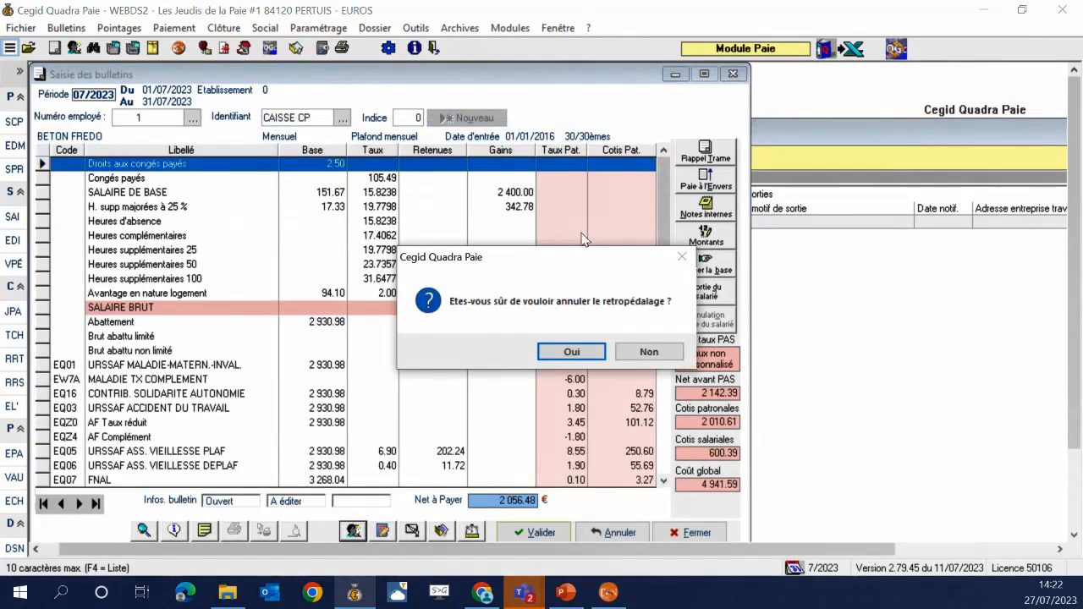
click(572, 351)
click(480, 259)
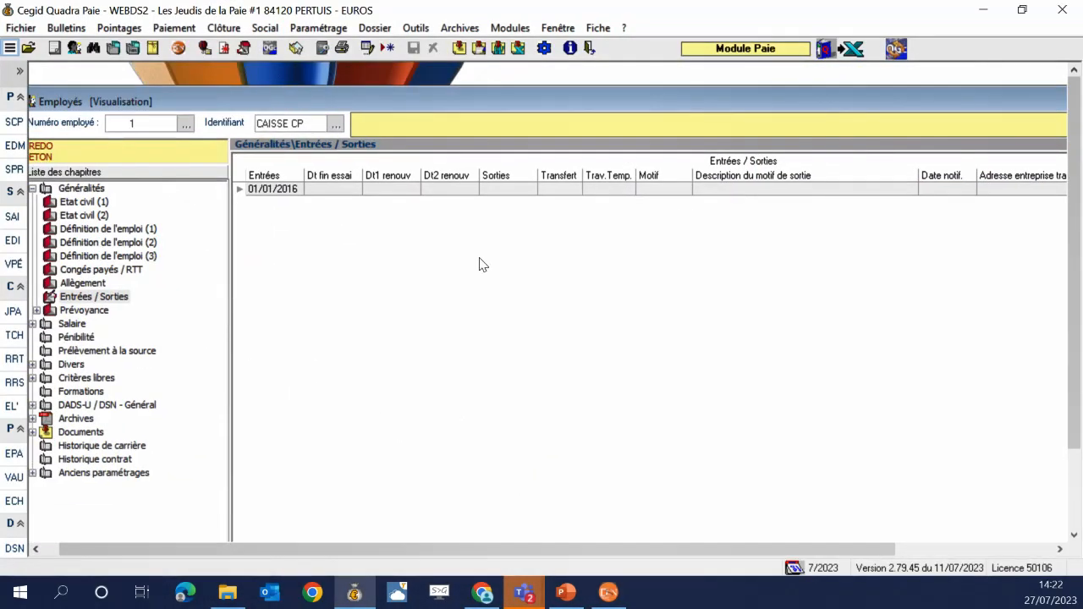
Add an exit line dated 31/07/2023 with reason 59 Démission and notification date 15/07/2023.
click(466, 204)
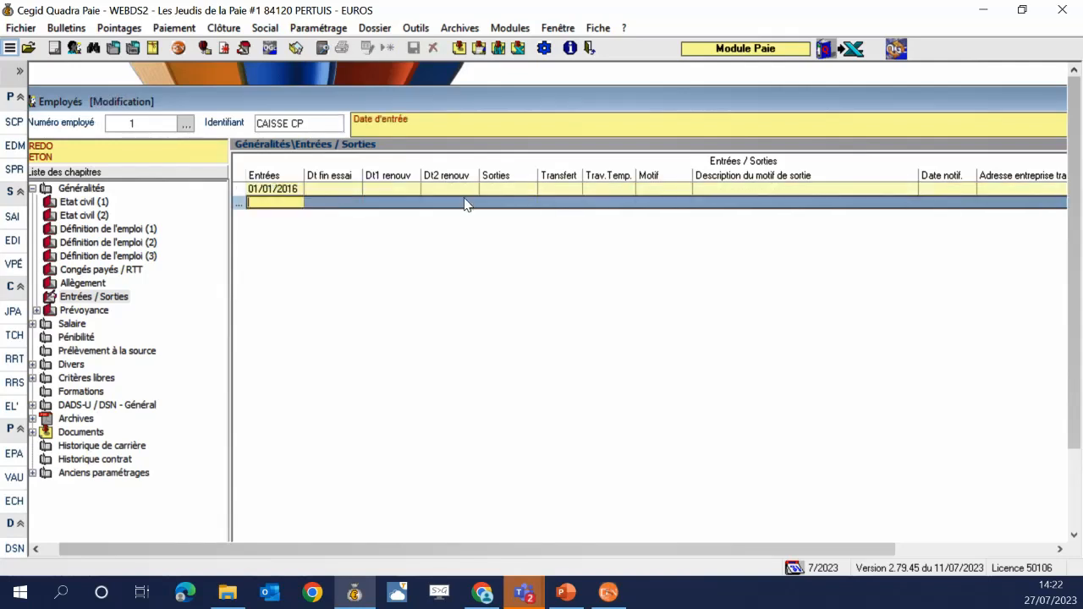
click(491, 201)
text(3)
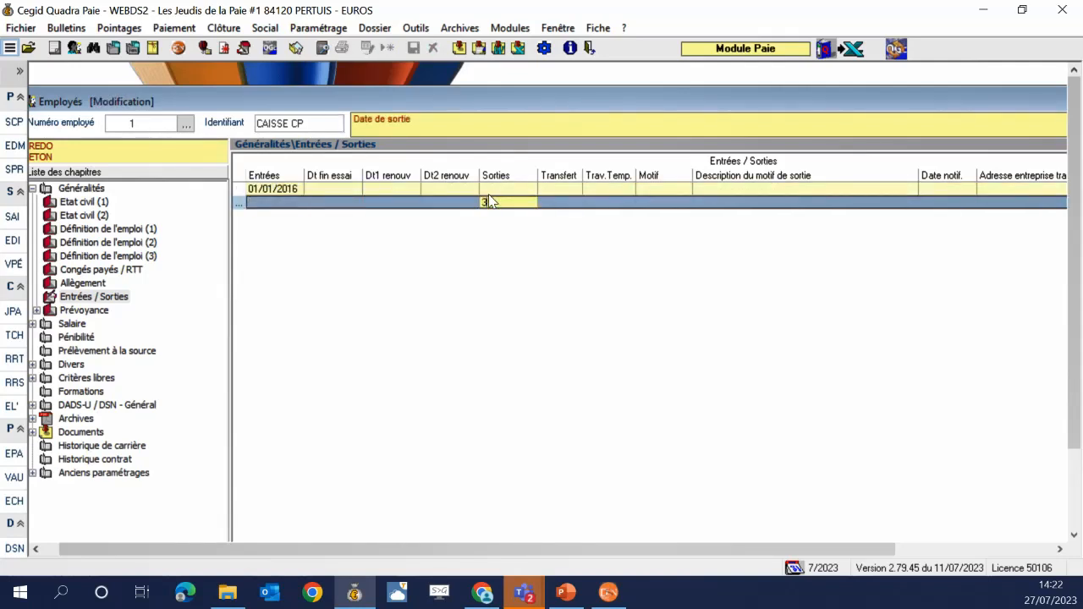
text(1/07/2023)
key(Tab)
key(Tab)
key(Tab)
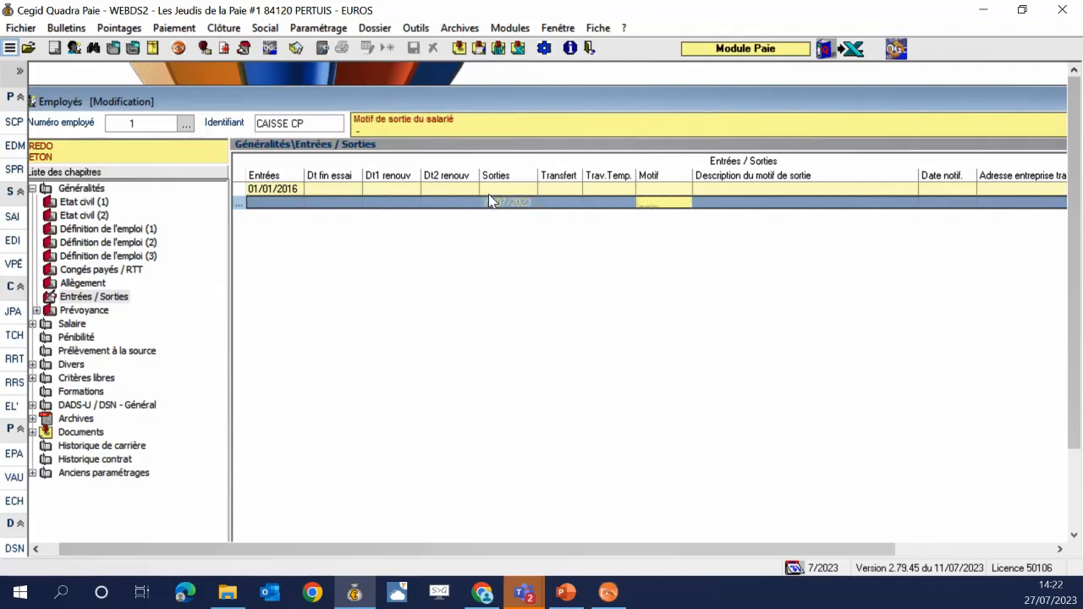
text(59)
key(Tab)
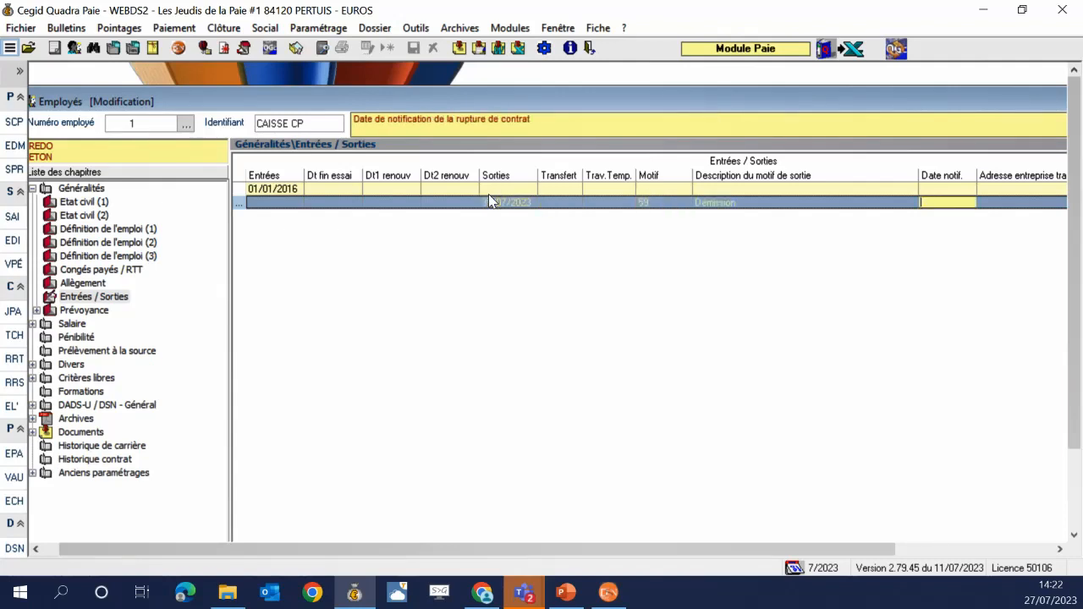
text(15072023)
Save the exit line without generating the affiliation or radiation declaration, and close the employee record.
drag(675, 95, 631, 81)
drag(1073, 400, 1074, 461)
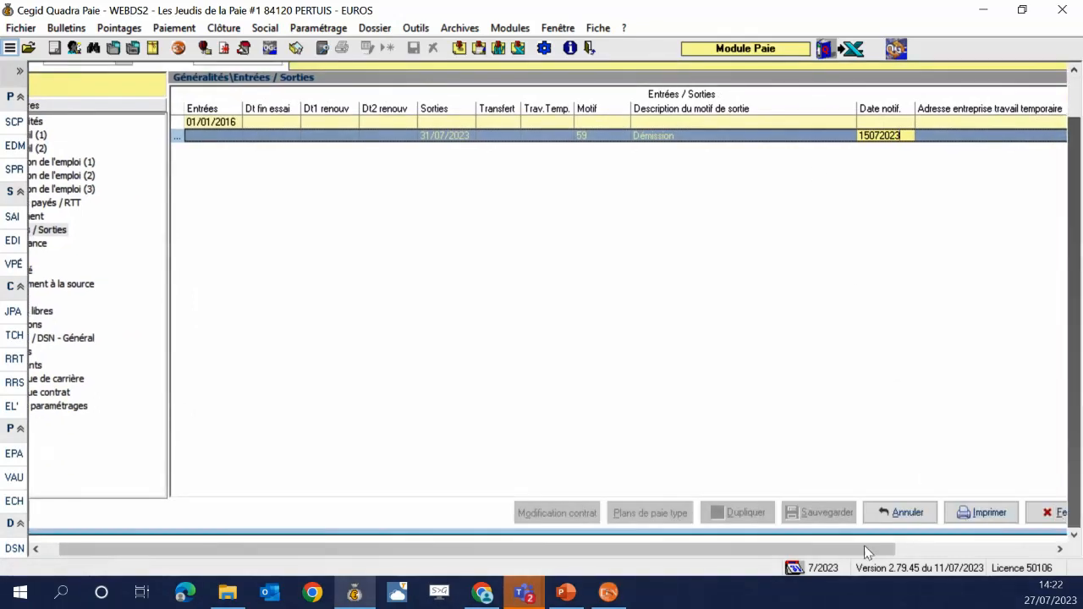
drag(864, 546, 768, 519)
key(Down)
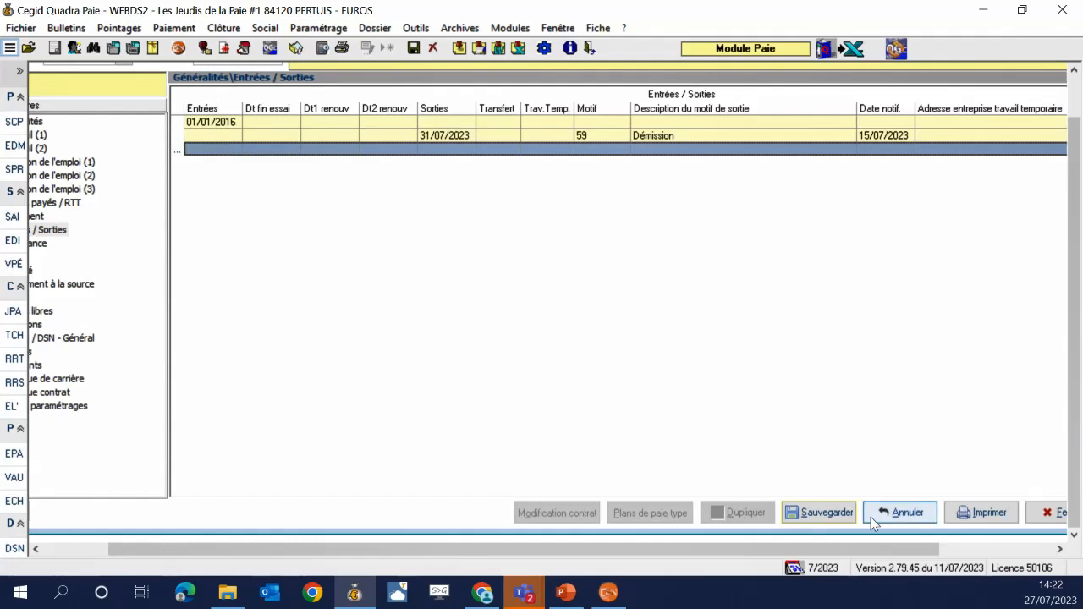
click(829, 513)
click(625, 352)
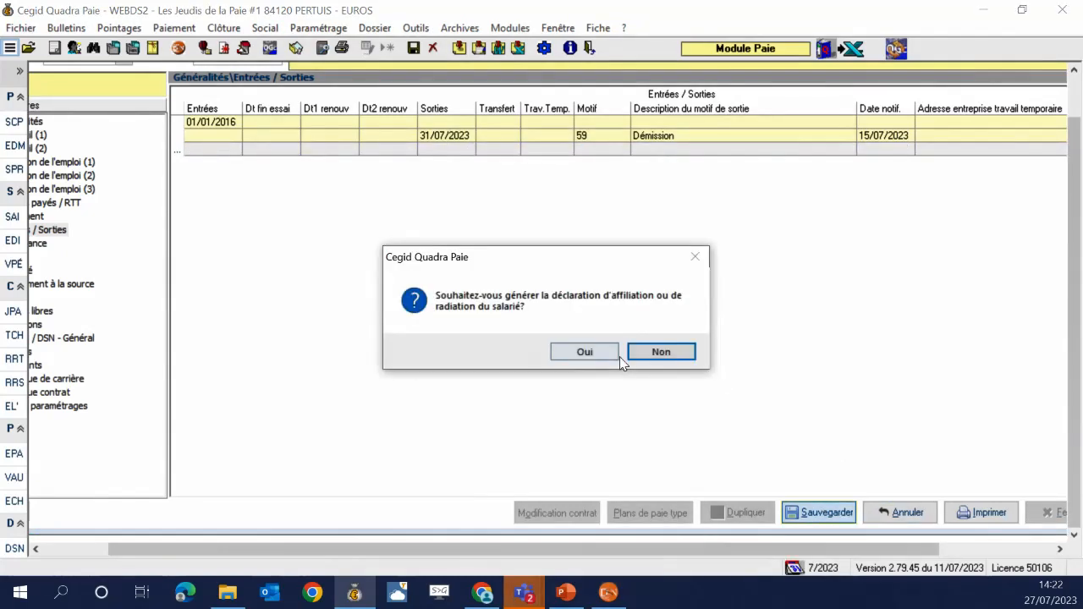
click(650, 352)
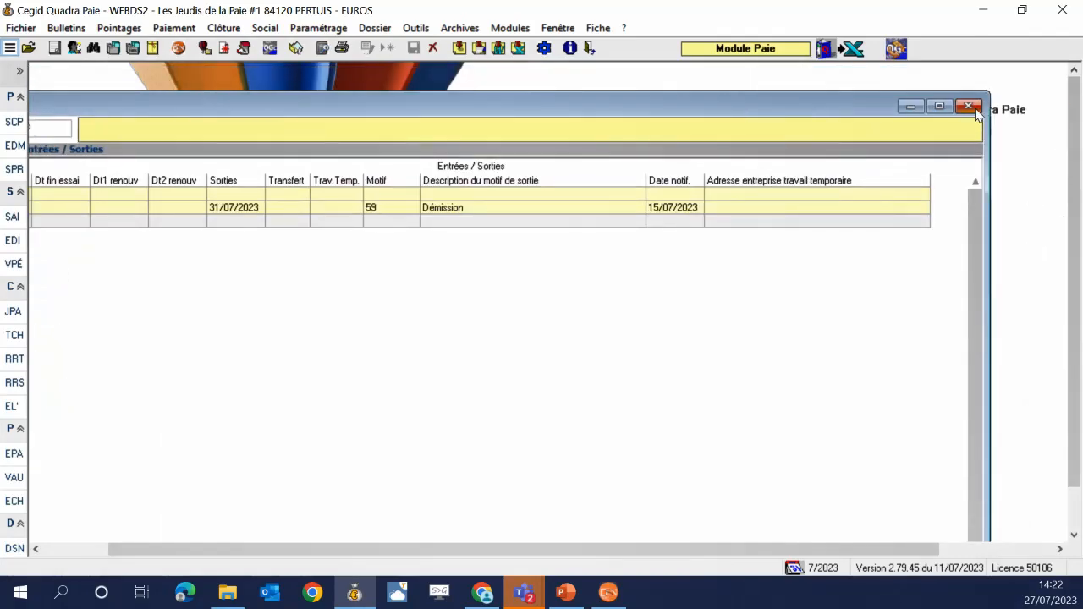
click(972, 108)
Reopen the 07/2023 payslip for modification, rebuild it from the current employee record elements, and validate it.
click(54, 47)
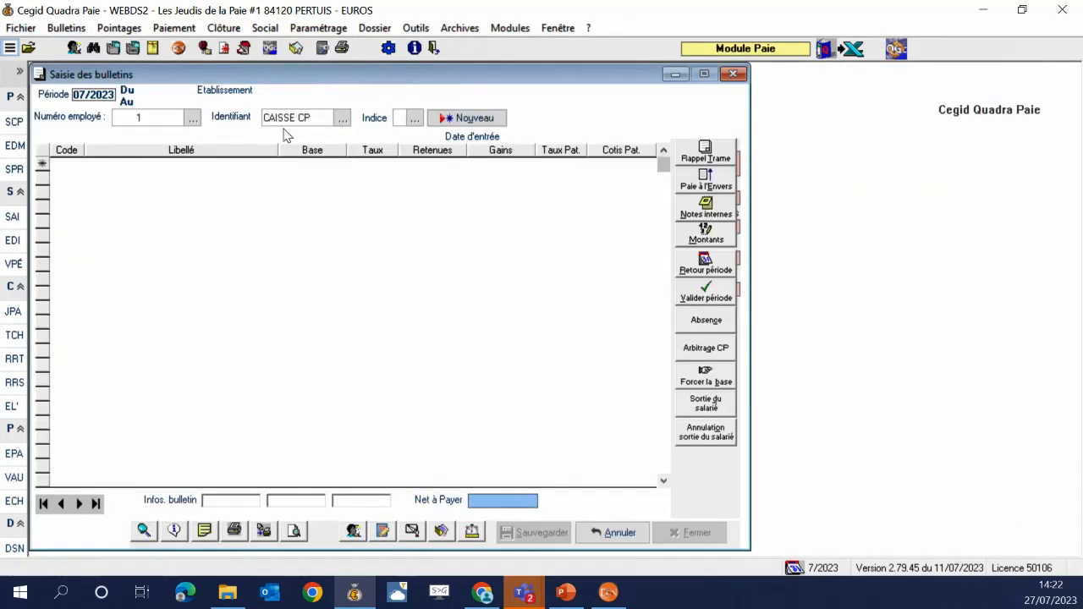
click(731, 186)
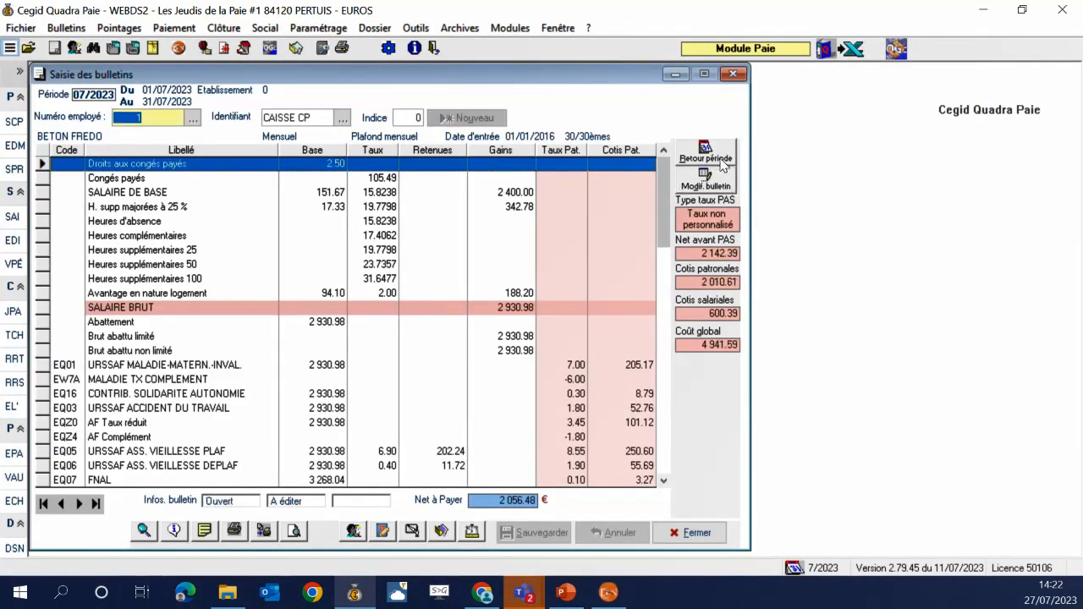
click(710, 152)
click(592, 378)
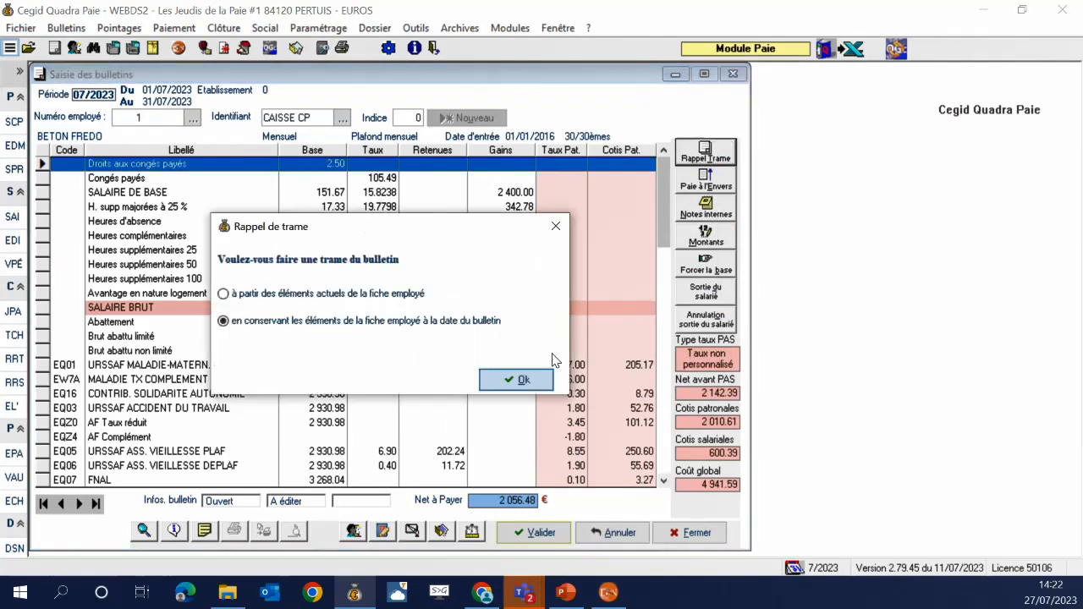
click(409, 296)
click(516, 380)
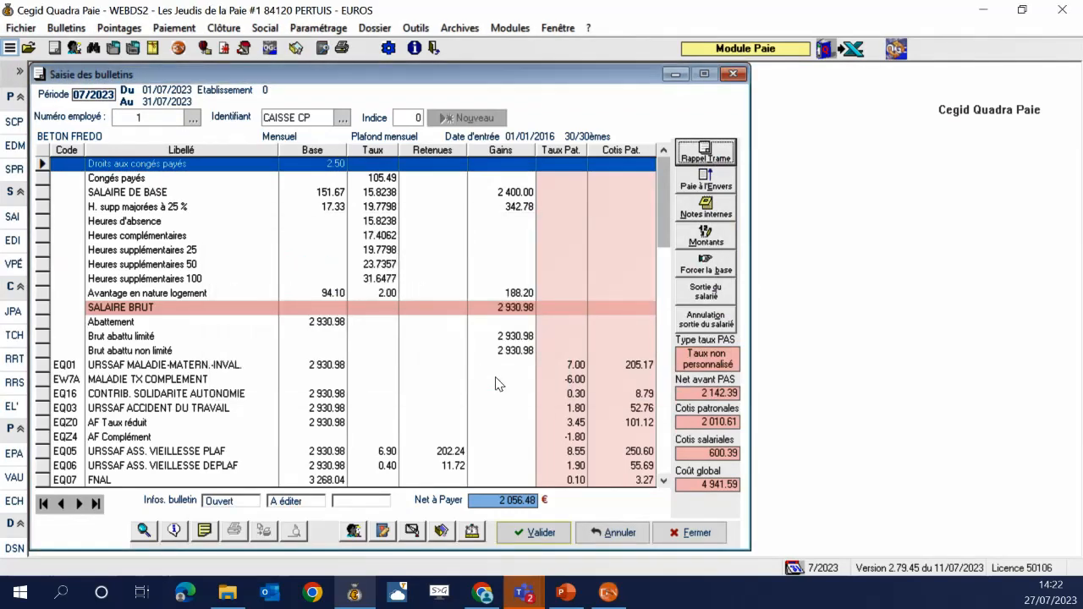
click(534, 532)
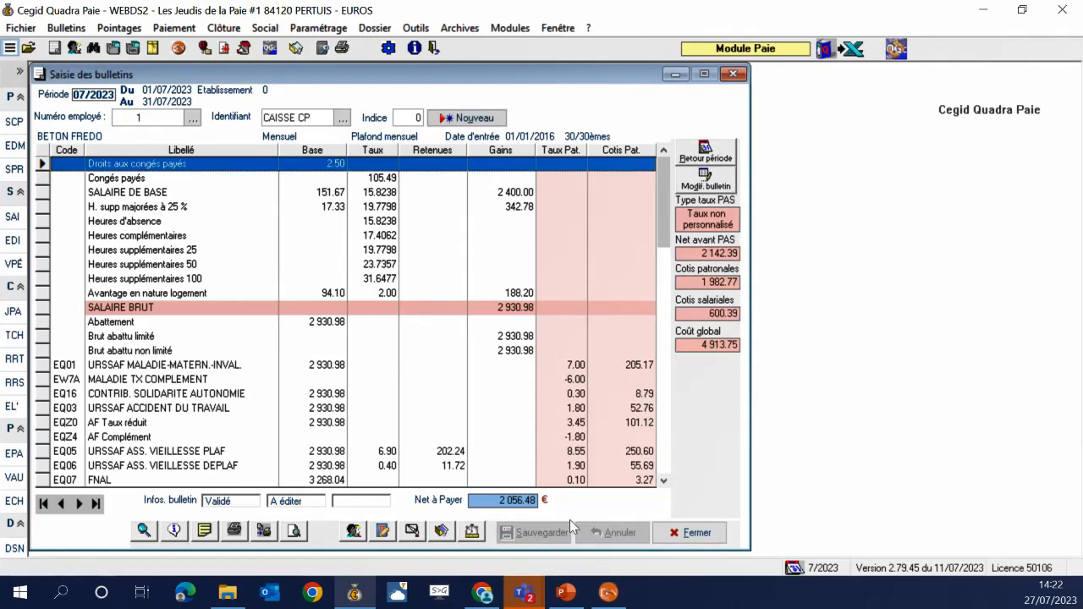
Switch to QPDSN and launch generation from the 07/2023 normal monthly declaration.
click(610, 594)
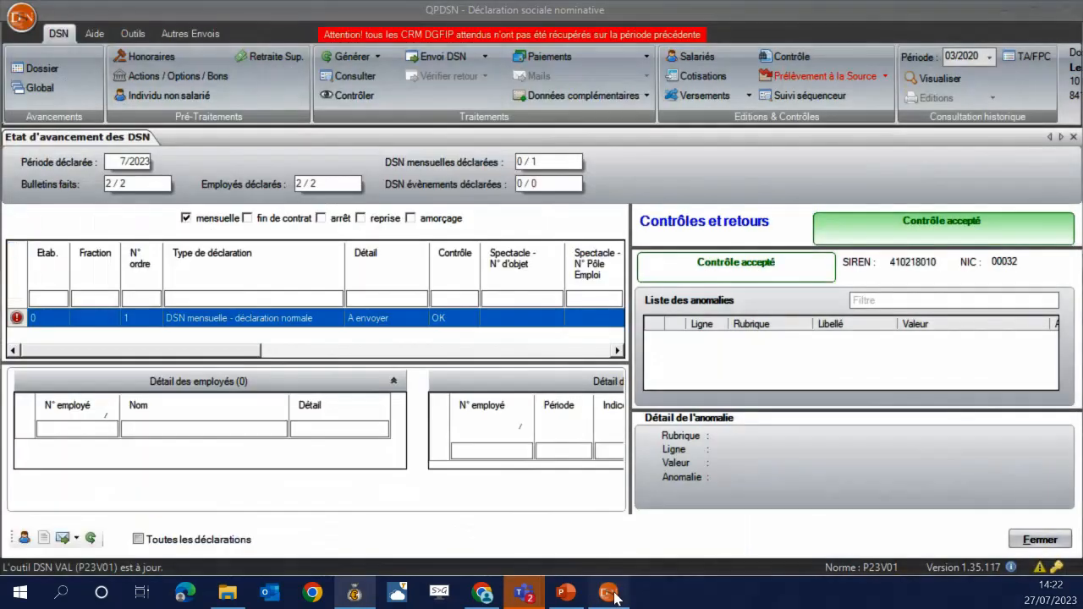
right_click(303, 320)
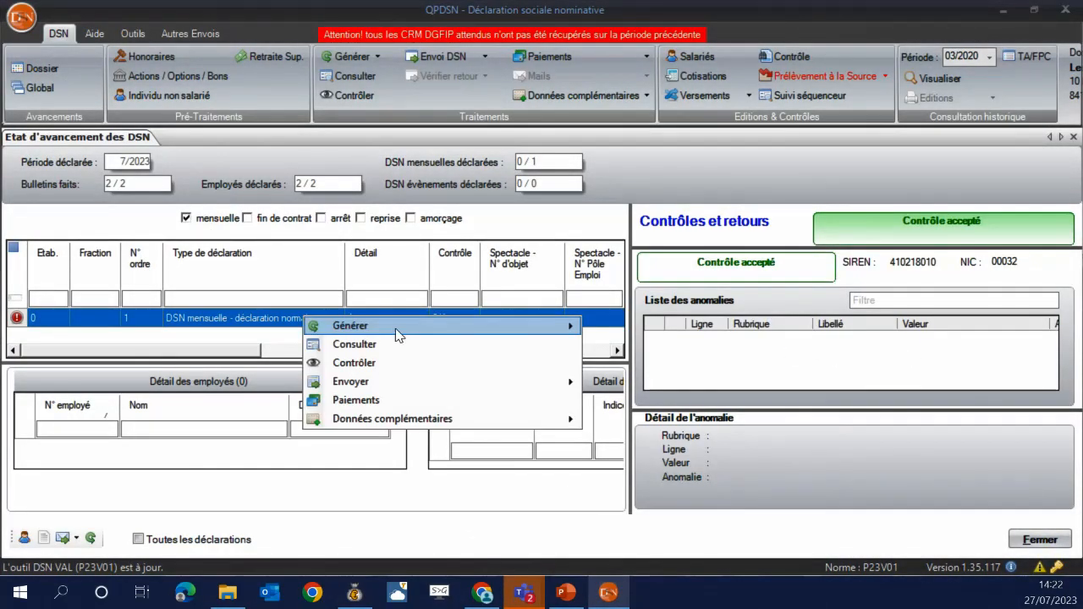
mouse_move(394, 327)
click(620, 324)
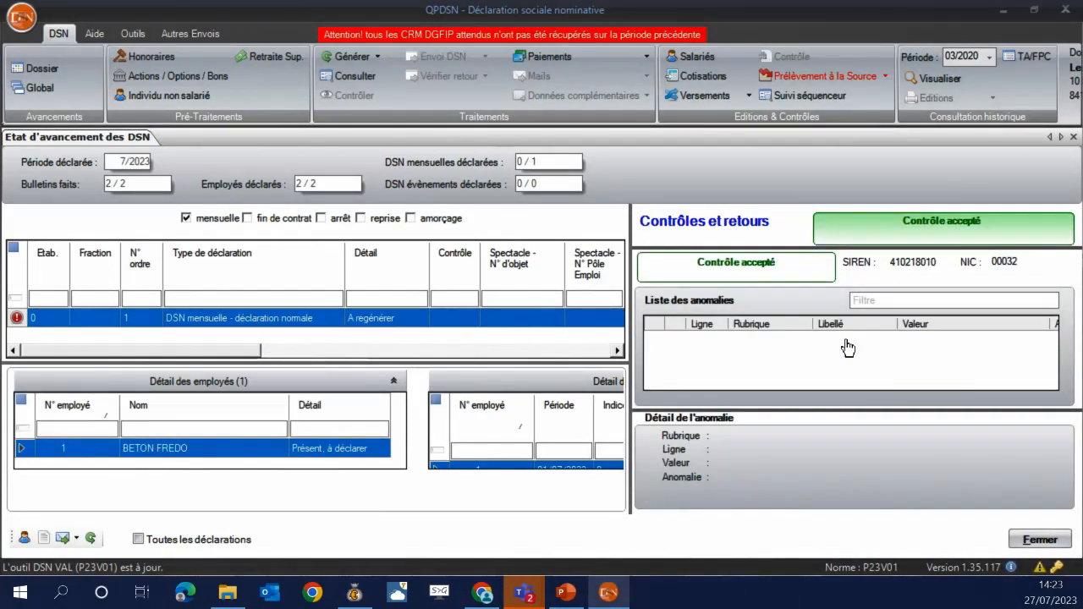
Review the CRM integration tools and resize the panes to examine the declaration's employee and payslip details.
click(136, 33)
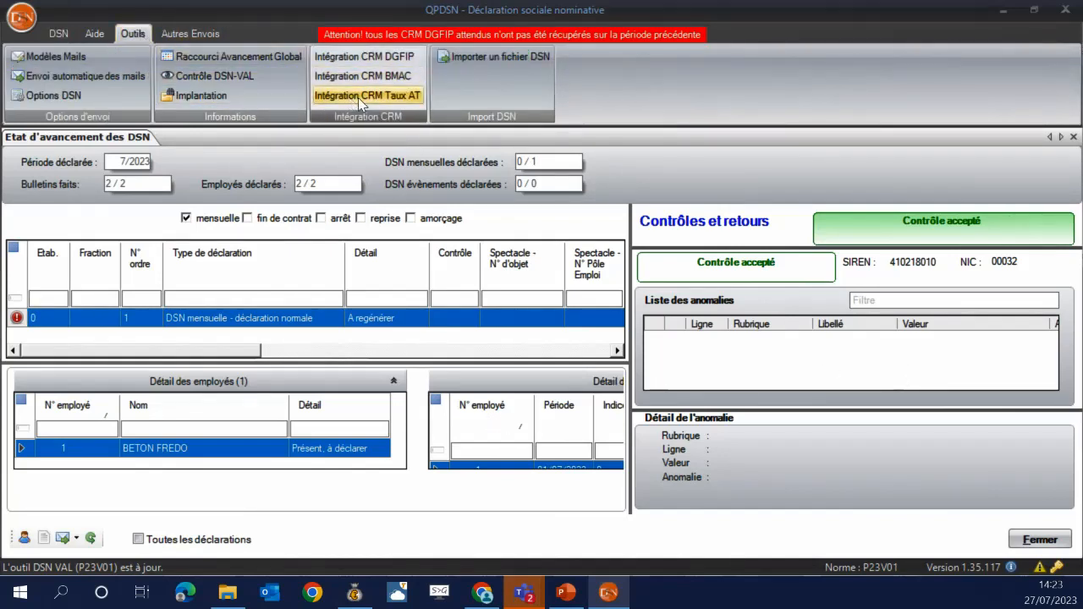
click(58, 33)
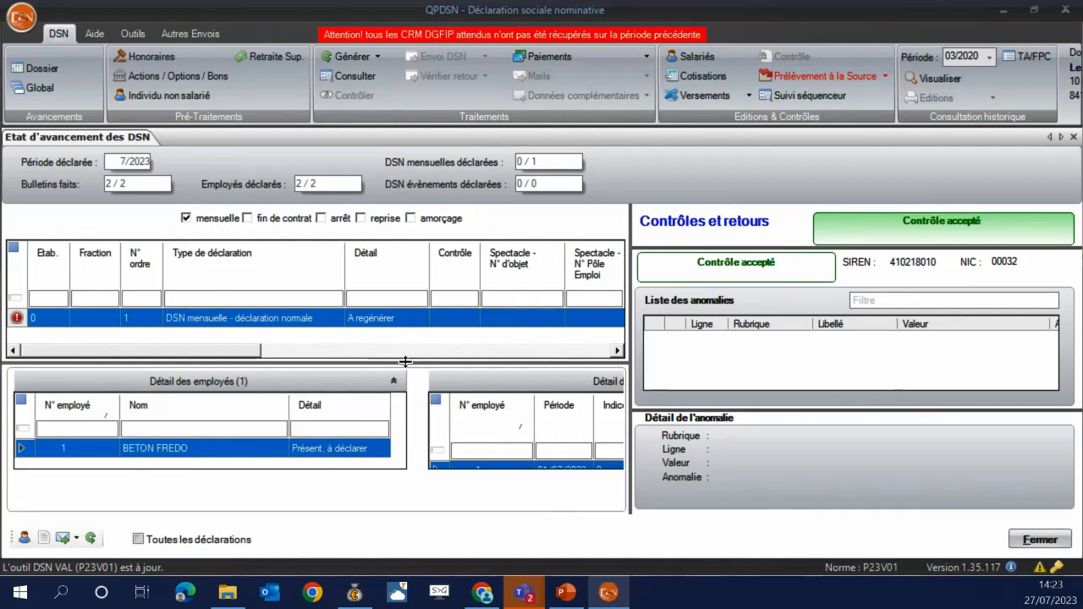
drag(406, 314, 406, 312)
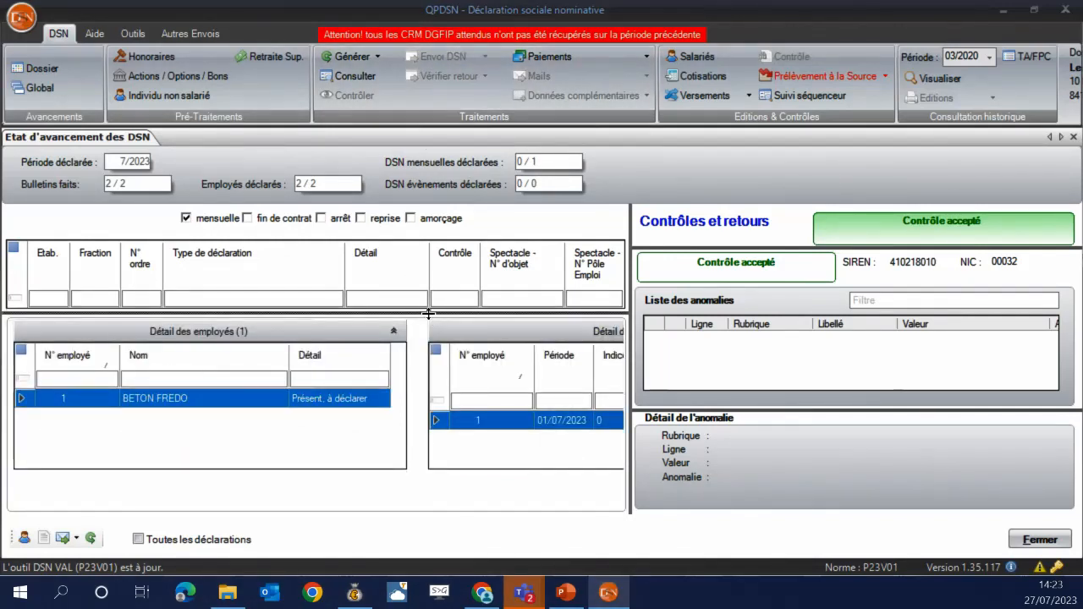
drag(430, 314, 418, 351)
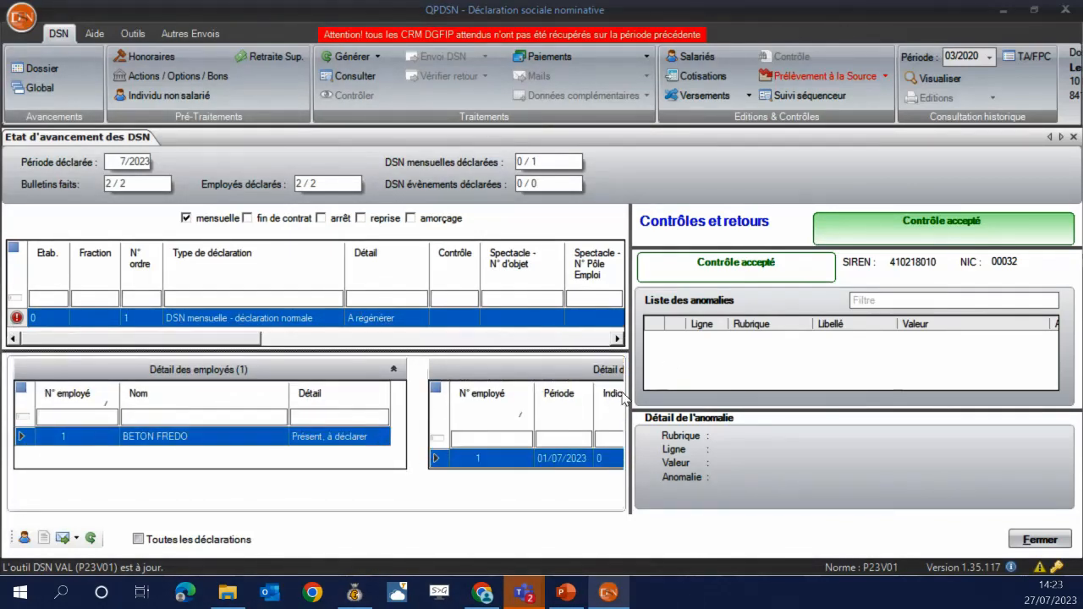
drag(765, 377, 783, 375)
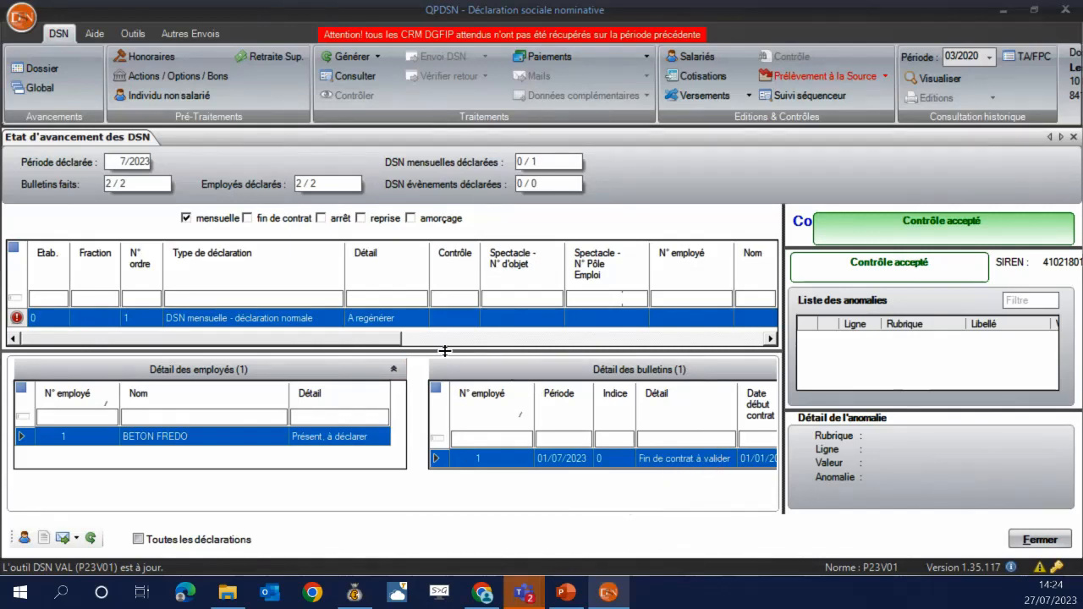
drag(439, 348, 433, 492)
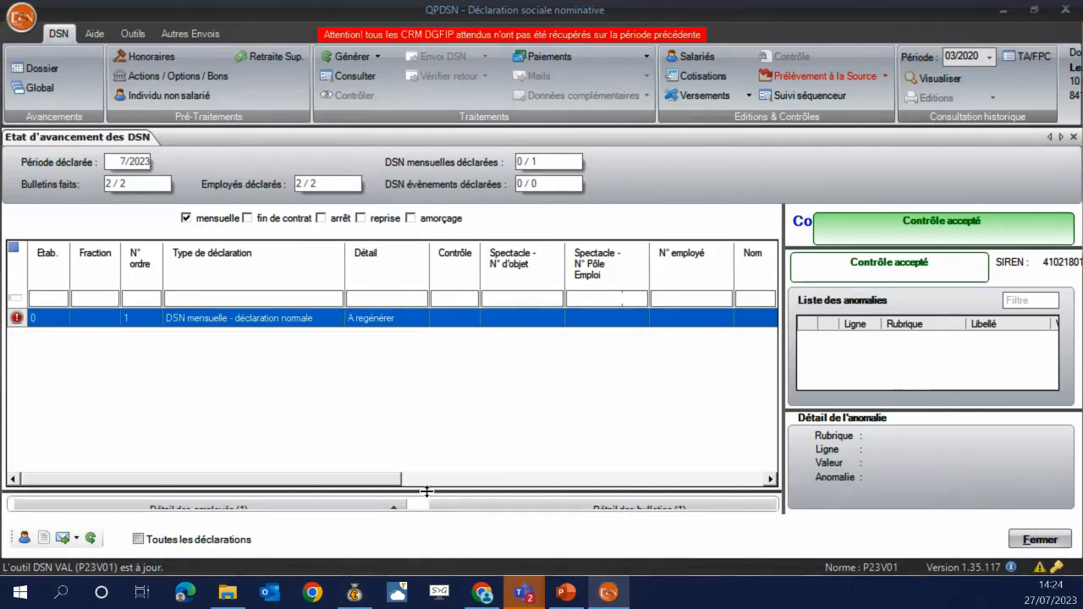
drag(427, 491, 421, 350)
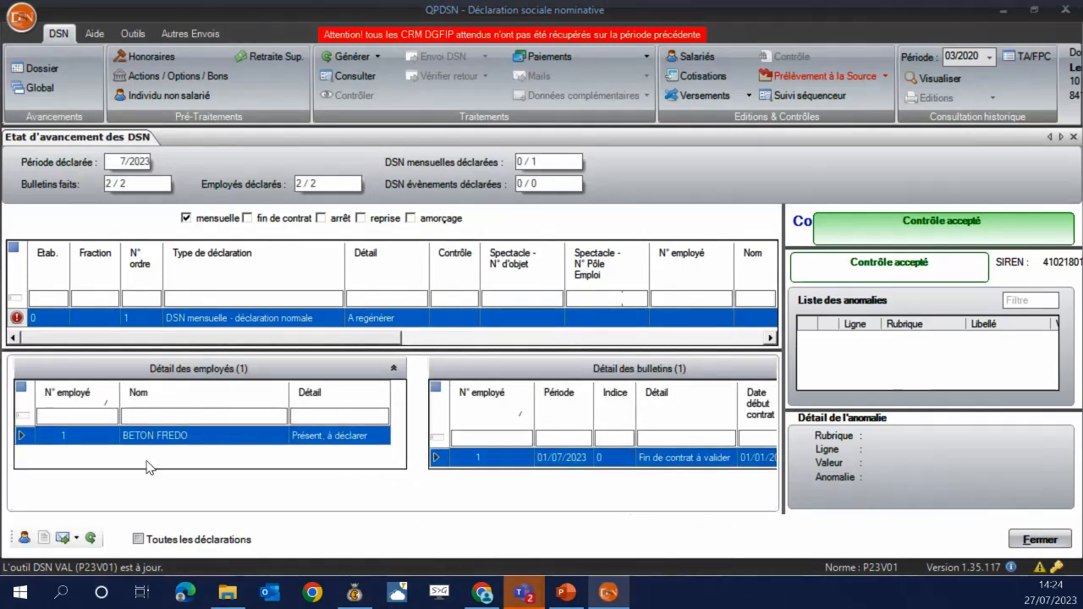
Hide and restore the employee details, and do the same for the payslip details.
click(24, 539)
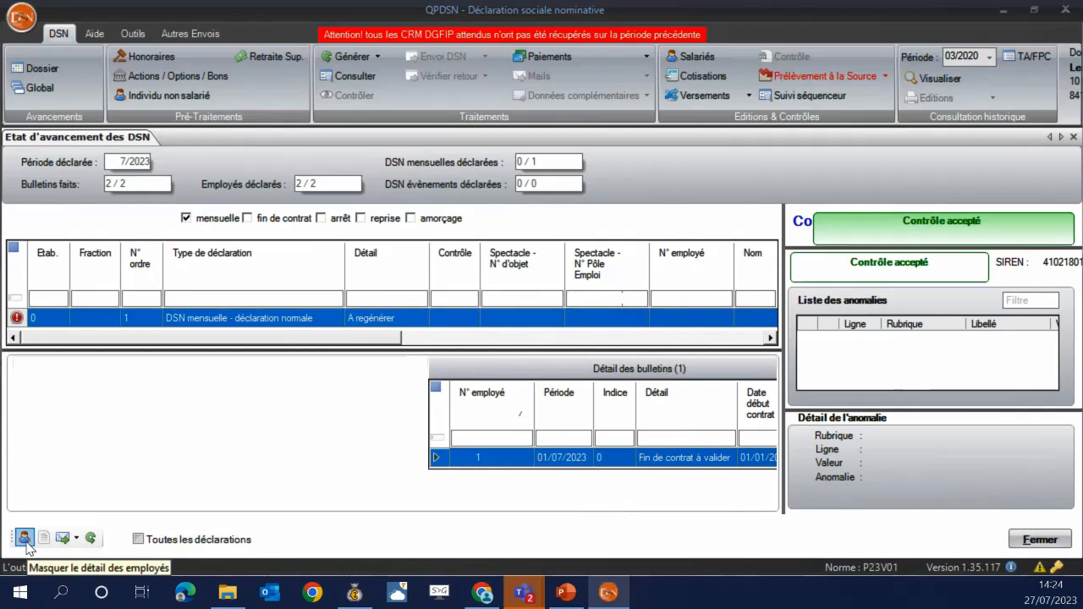
click(25, 538)
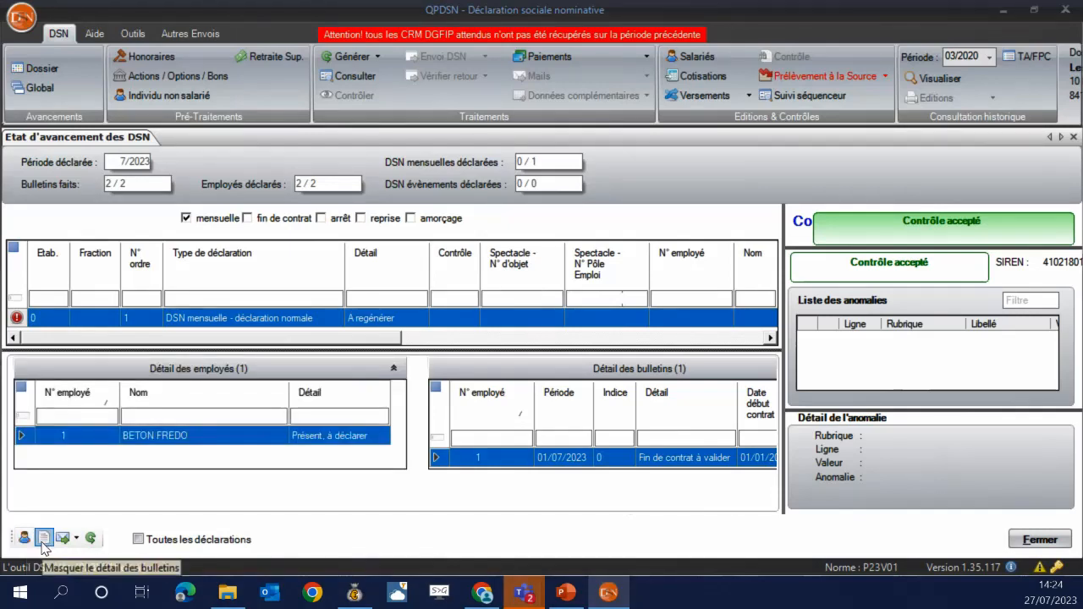
click(42, 541)
click(43, 541)
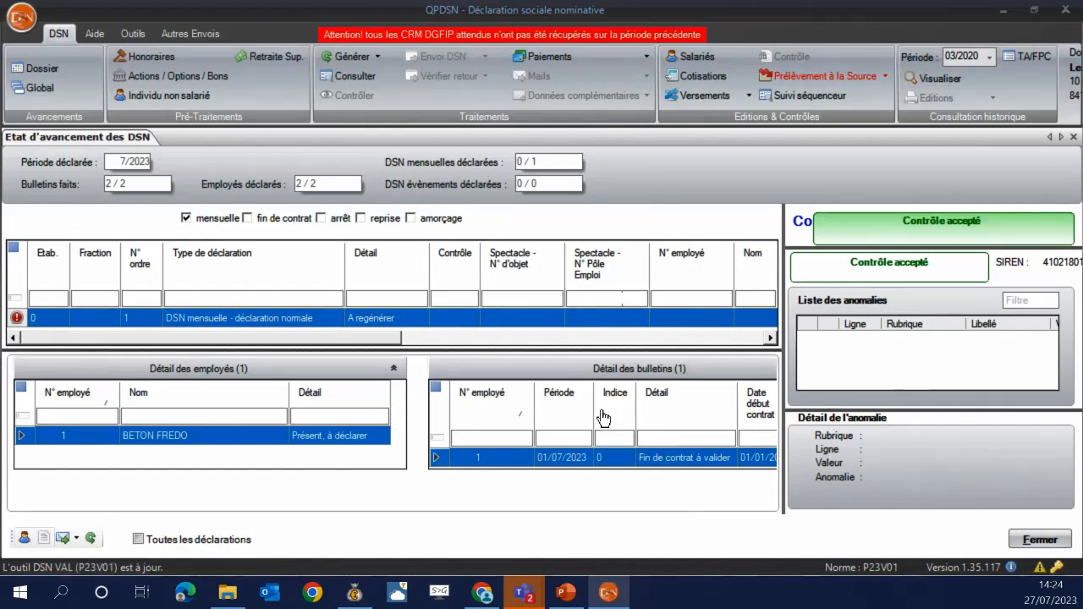
Switch to Quadra Paie, reopen the 07/2023 payslip for modification, and enter notice code 90 in the employee exit details.
click(353, 592)
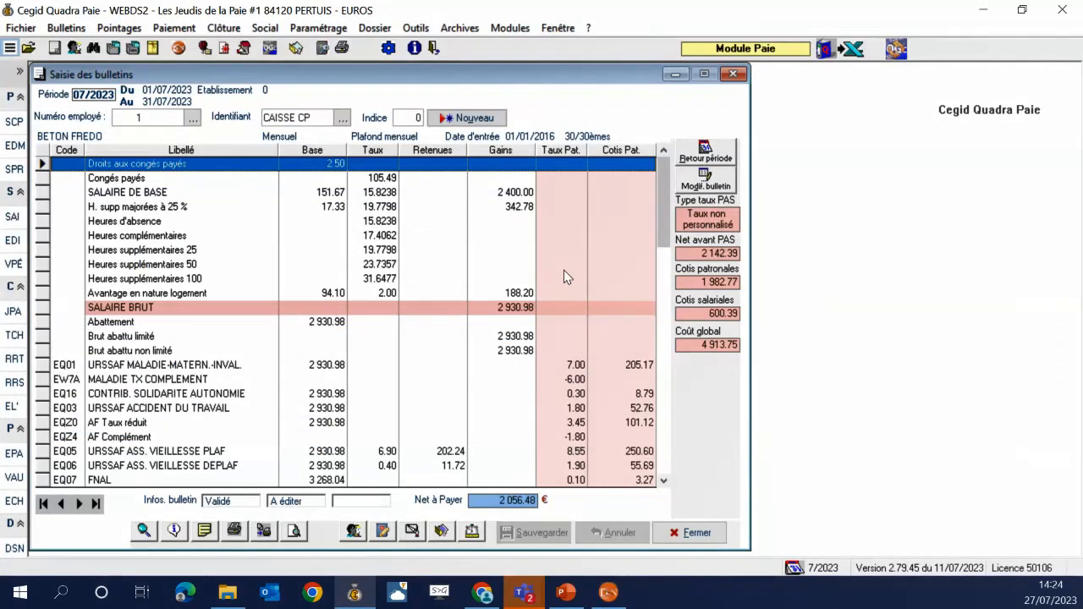
click(705, 179)
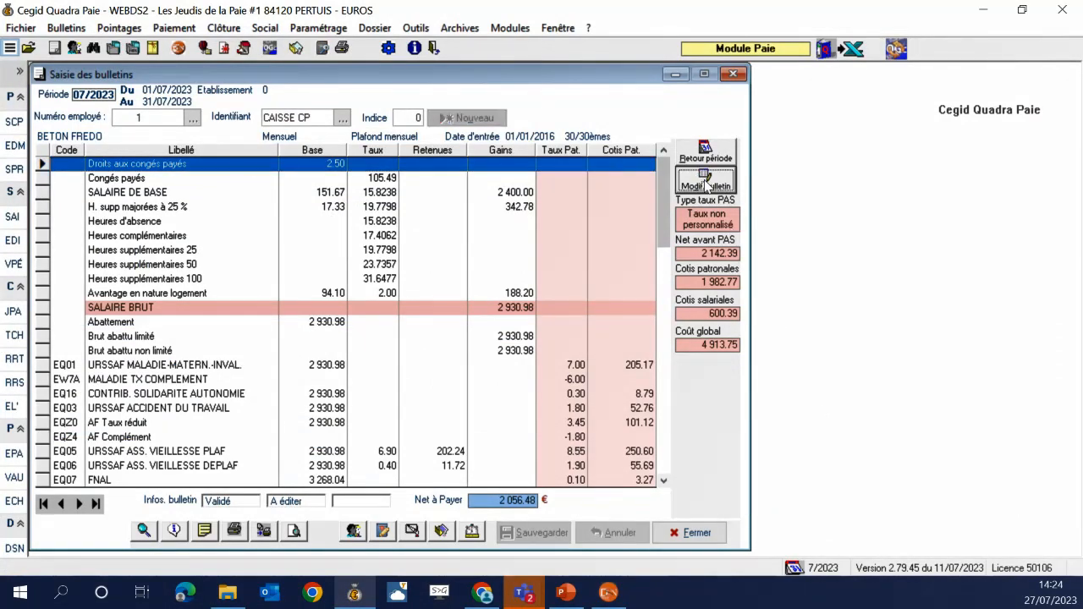
click(705, 291)
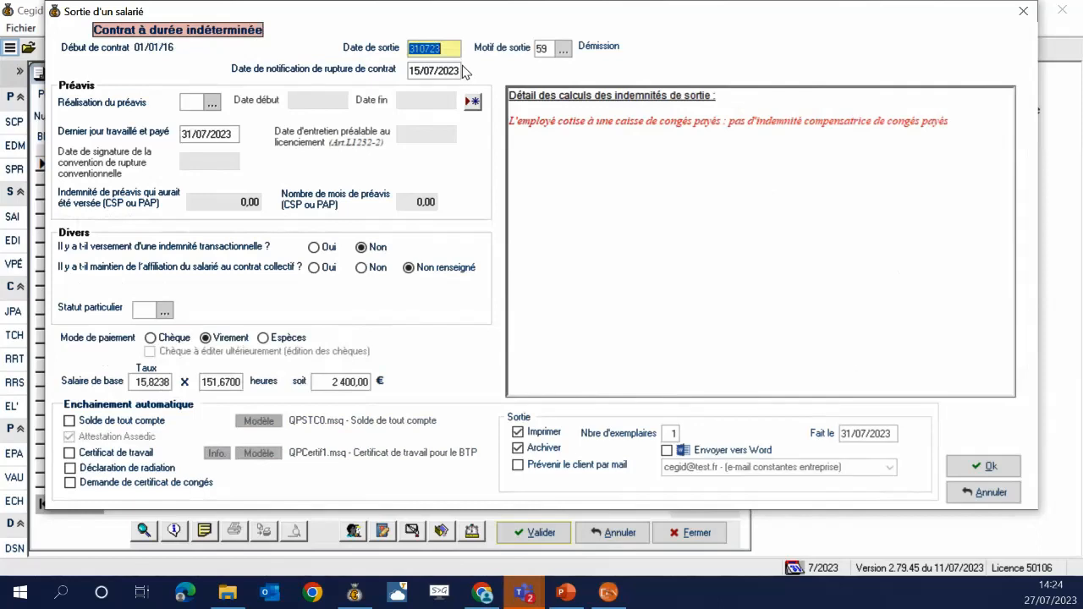
click(192, 105)
text(9)
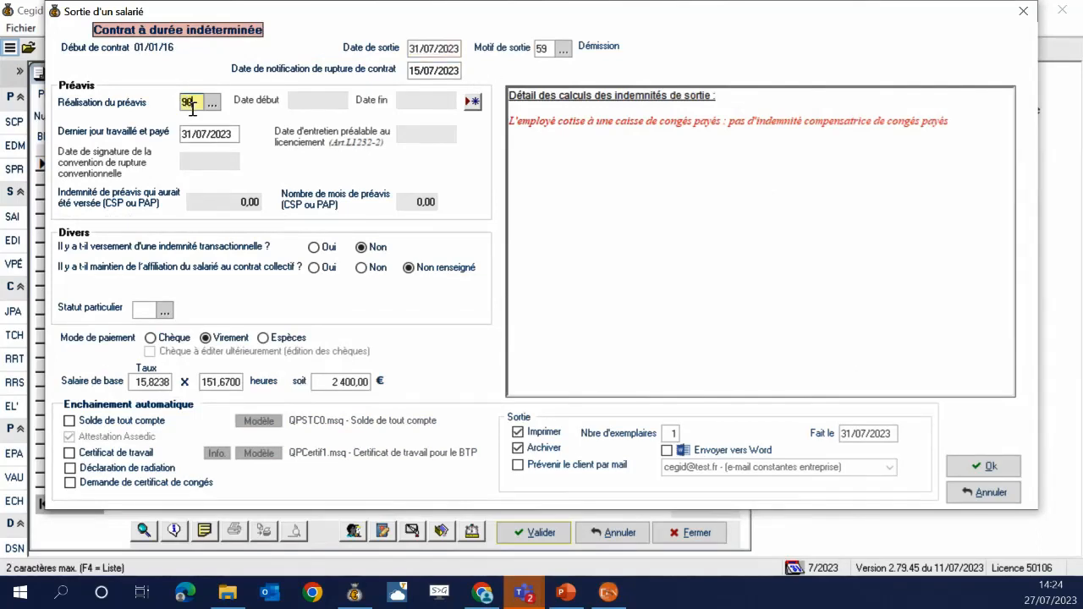
text(0)
key(Tab)
Disable printing and archiving, set the collective contract affiliation to Non, confirm the employee's exit, and save the payslip.
click(544, 446)
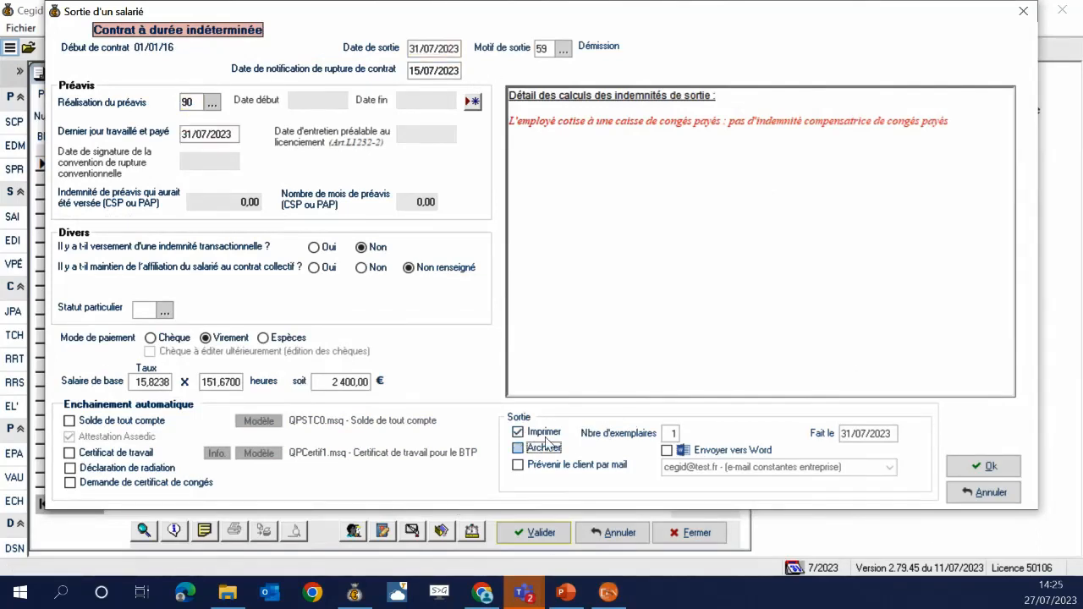
click(542, 433)
click(981, 465)
click(681, 355)
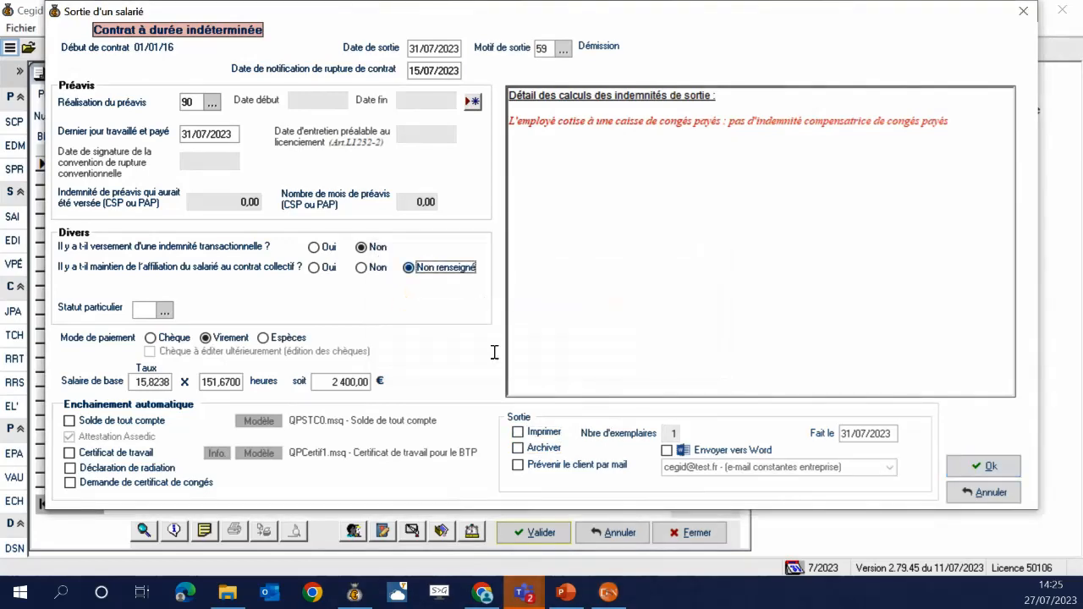
click(362, 268)
click(977, 464)
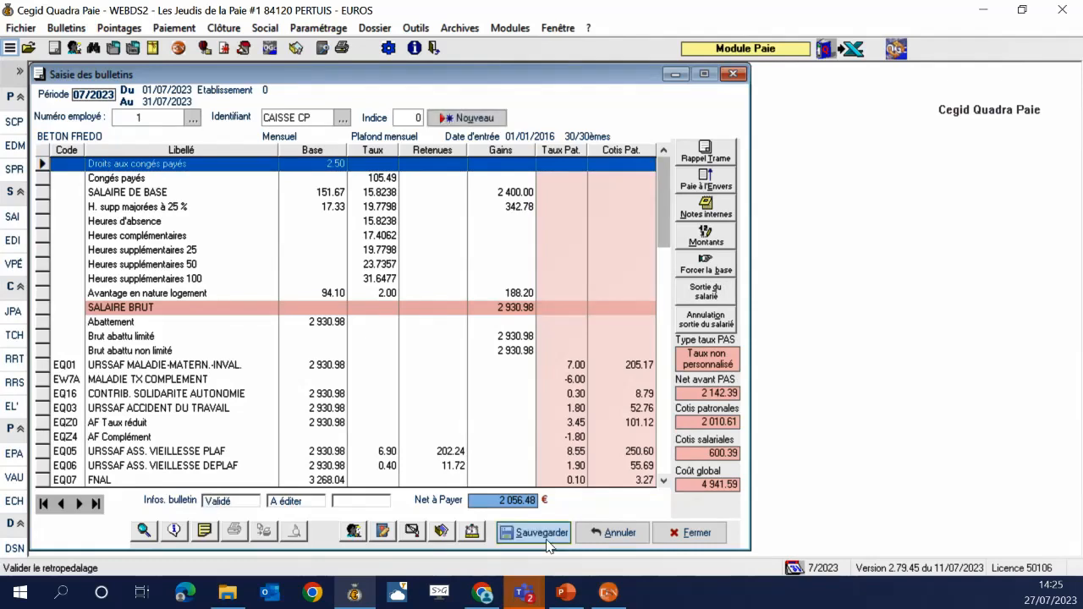
click(546, 540)
Switch to QPDSN, regenerate the 07/2023 normal monthly declaration, and display the application's tools.
click(608, 592)
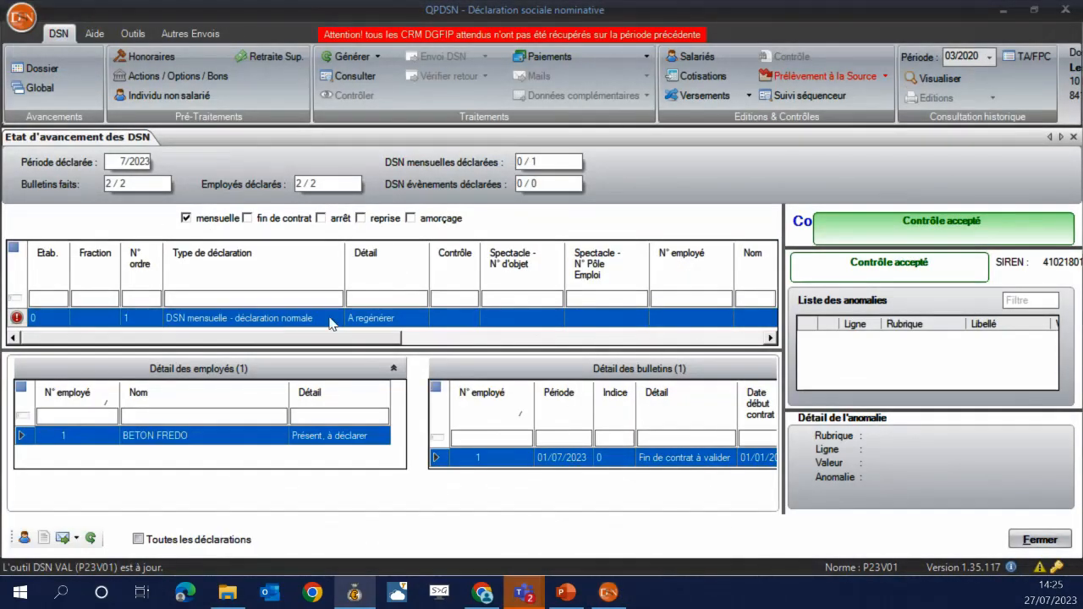
right_click(355, 321)
mouse_move(373, 322)
click(668, 331)
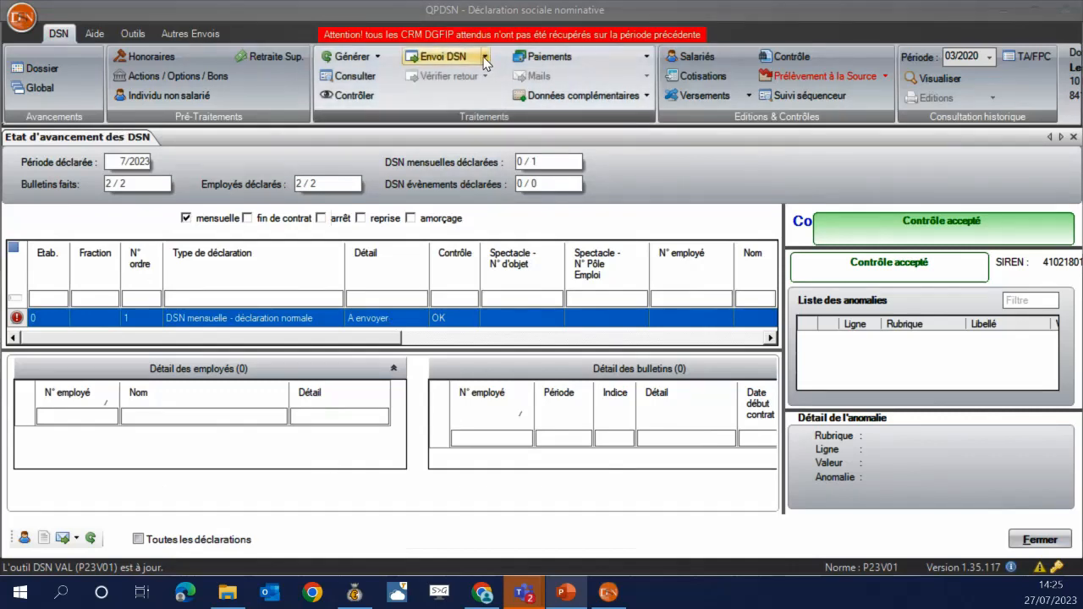
click(129, 42)
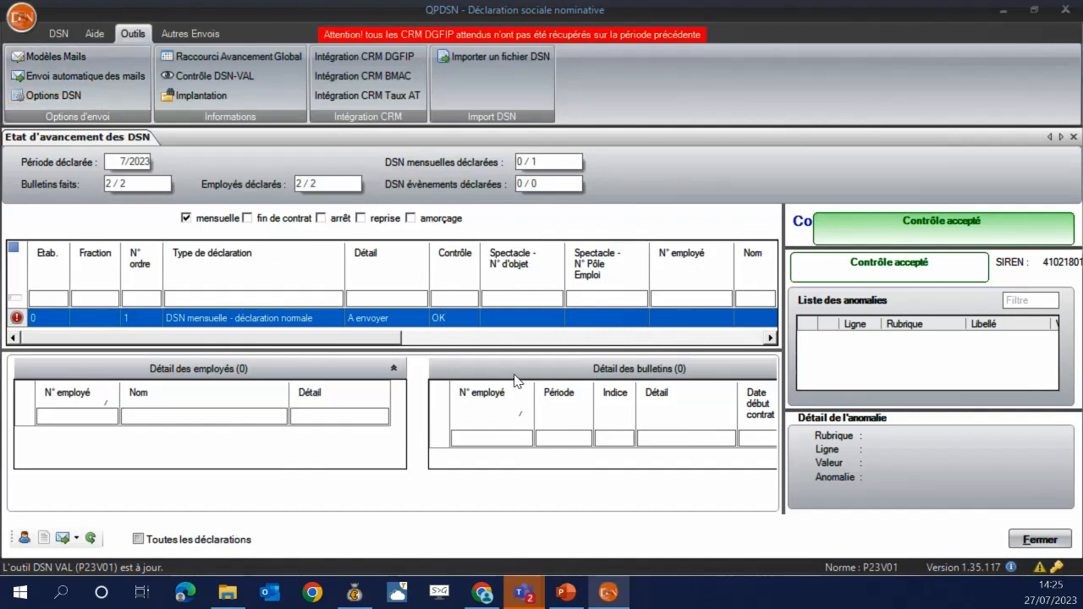
Return to Quadra Paie, close the payslip entry, and open QuadraPARAMETRAGE full screen.
click(355, 592)
click(732, 73)
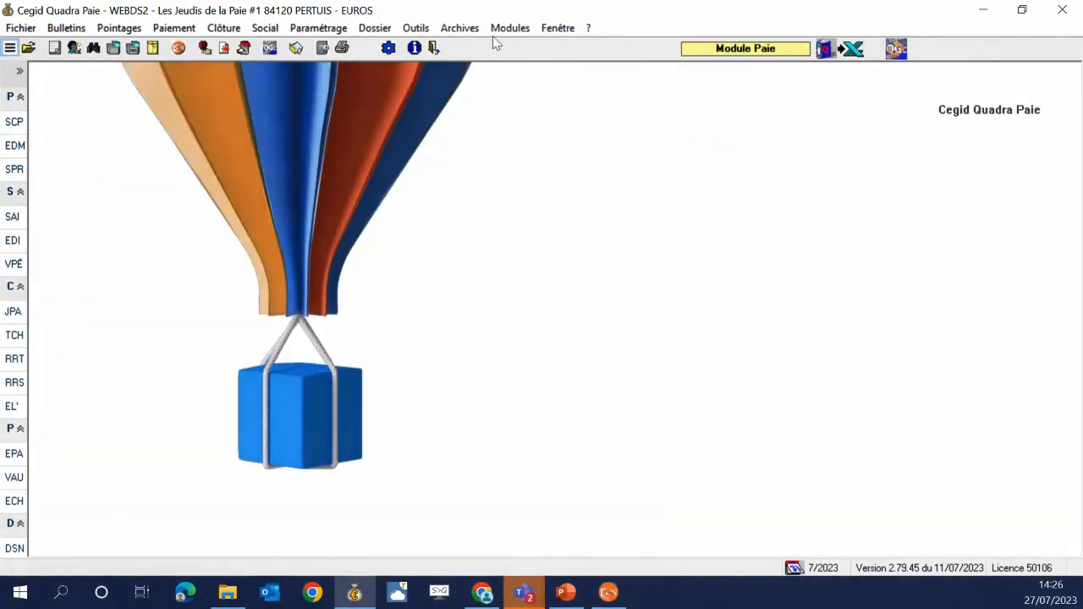
click(392, 48)
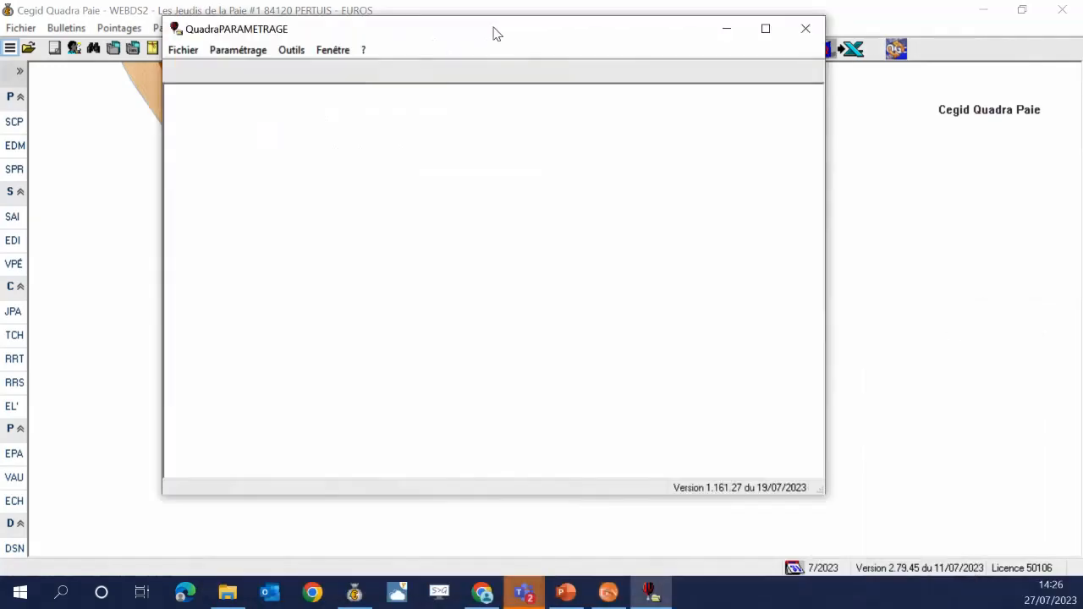
click(765, 33)
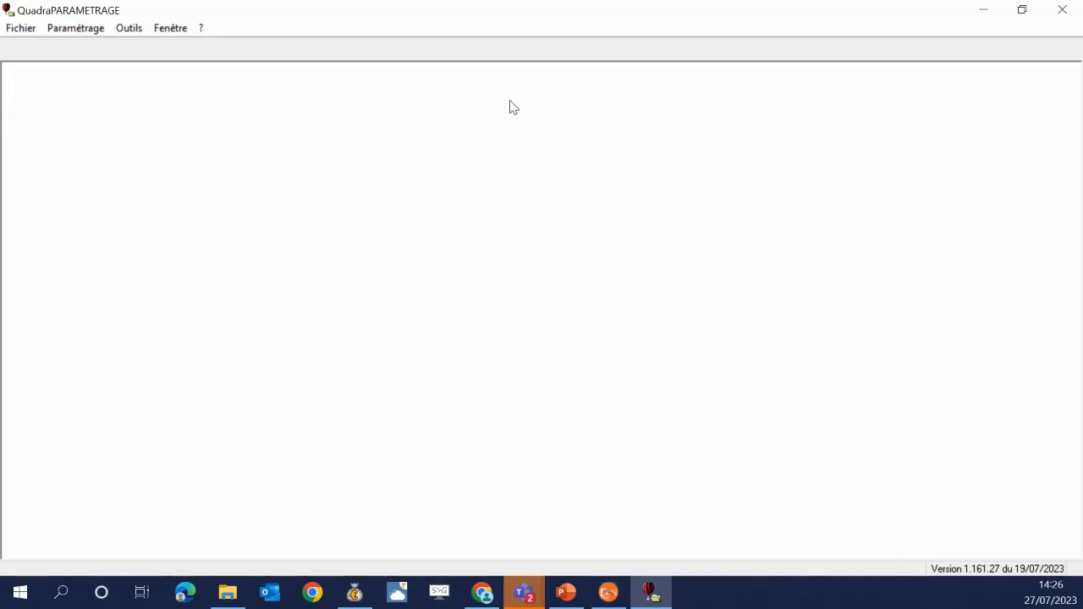
Examine the DSN administrator setting in an existing collaborator's general information, and close QuadraPARAMETRAGE.
click(98, 32)
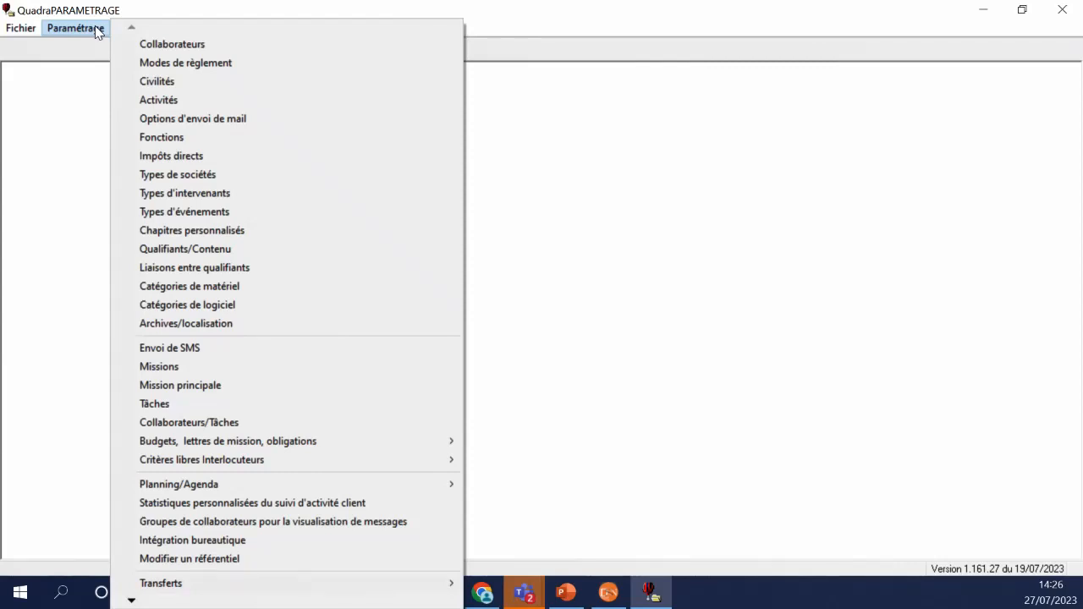
click(140, 42)
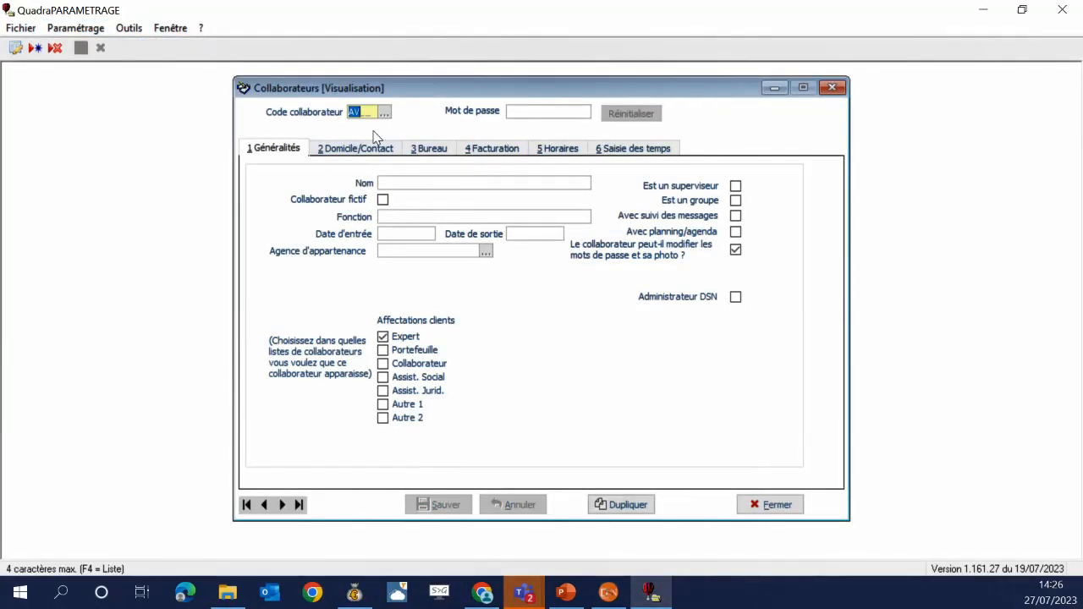
click(380, 110)
double_click(338, 97)
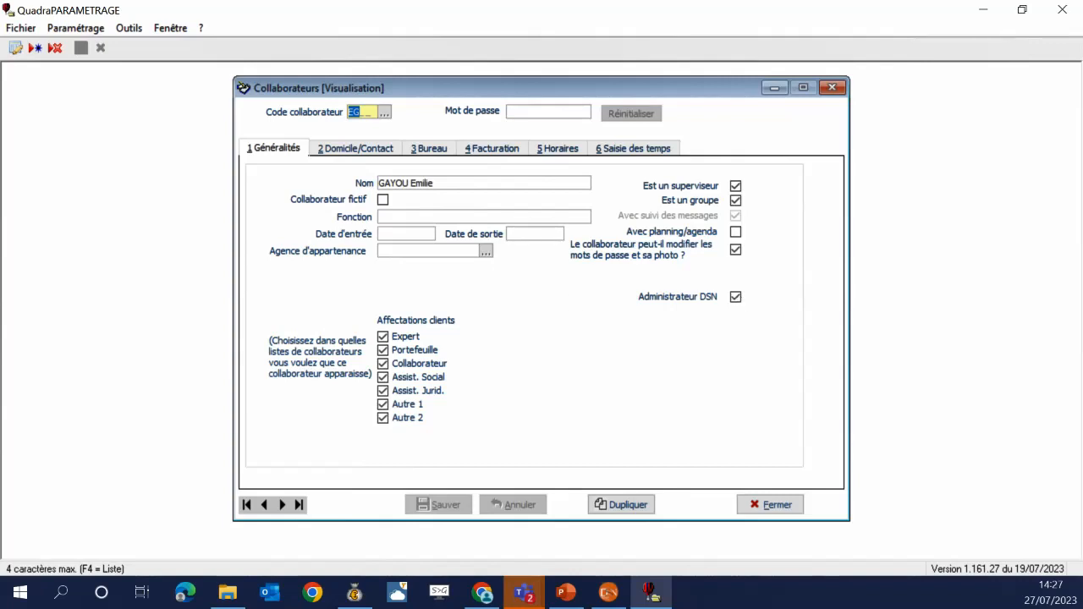
click(766, 506)
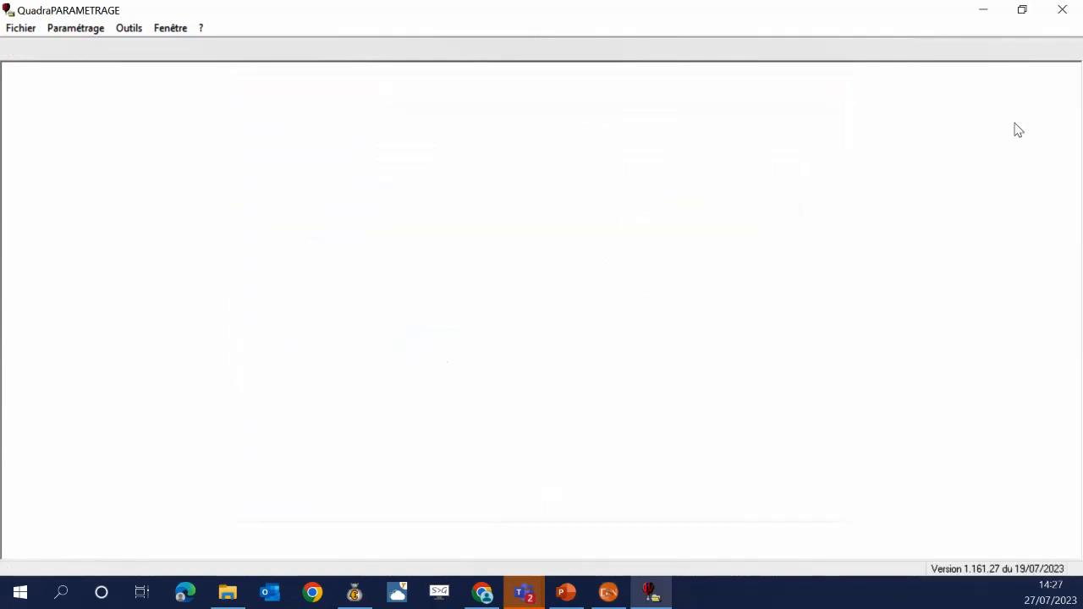
click(1062, 12)
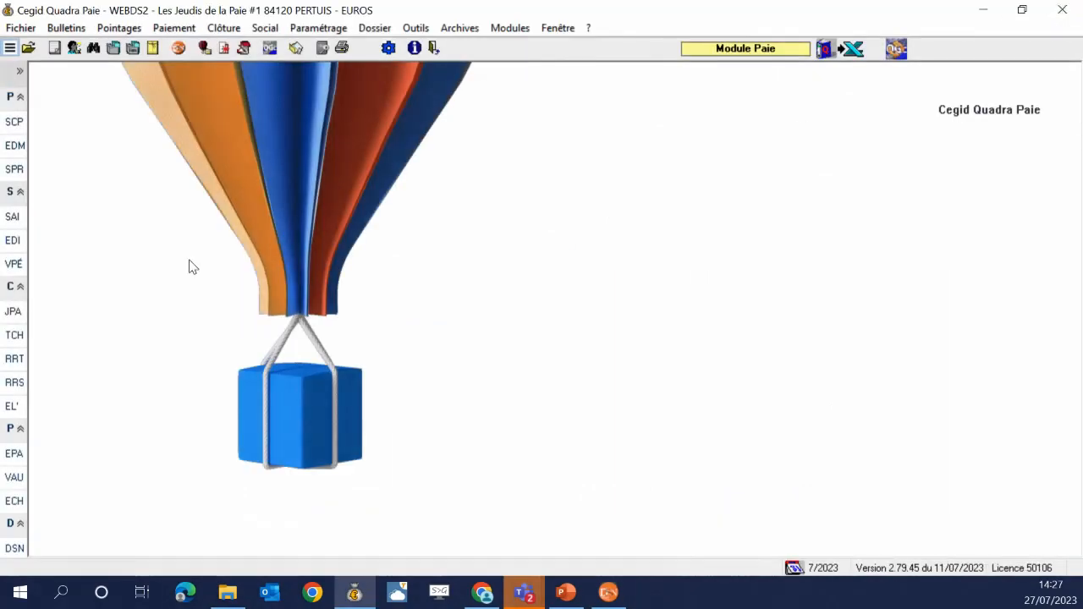
Switch to QPDSN and resize the panes to reveal the list of checks under Contrôles et retours.
key(alt+Tab)
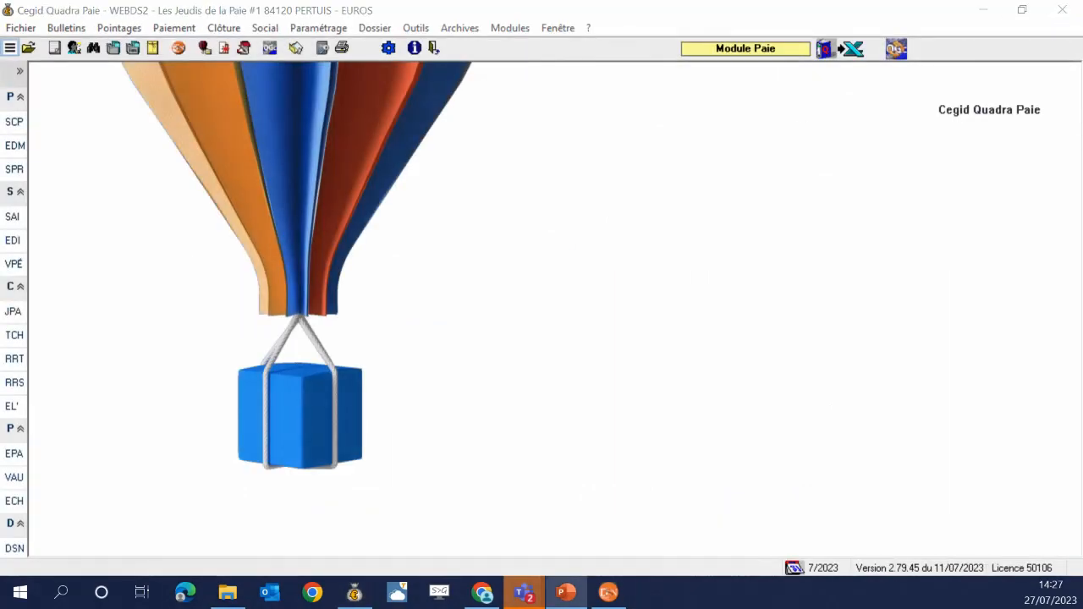
click(610, 594)
drag(475, 350, 475, 418)
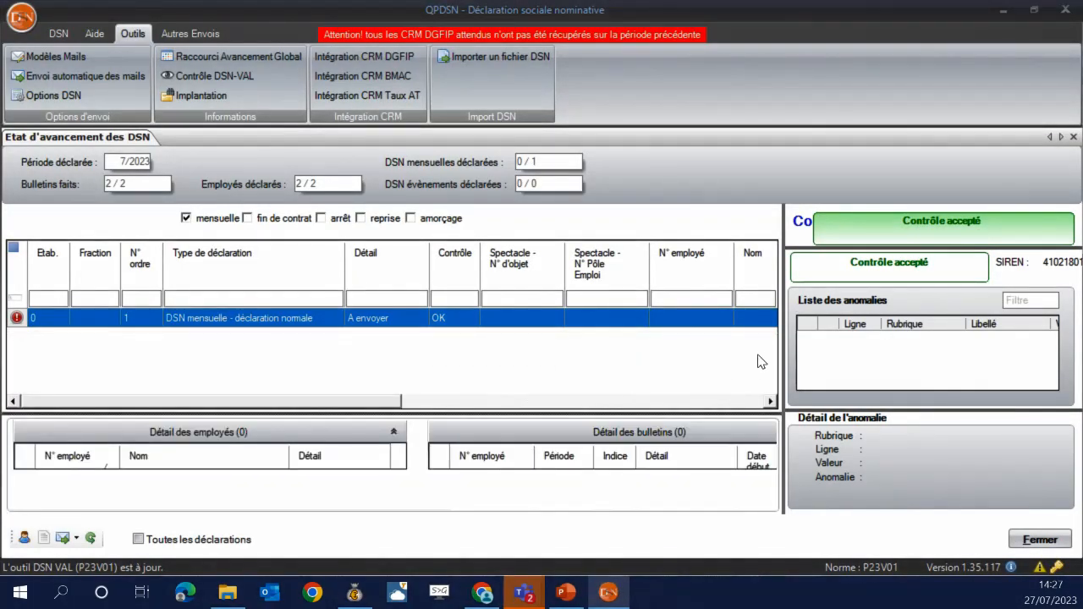
drag(787, 359, 517, 306)
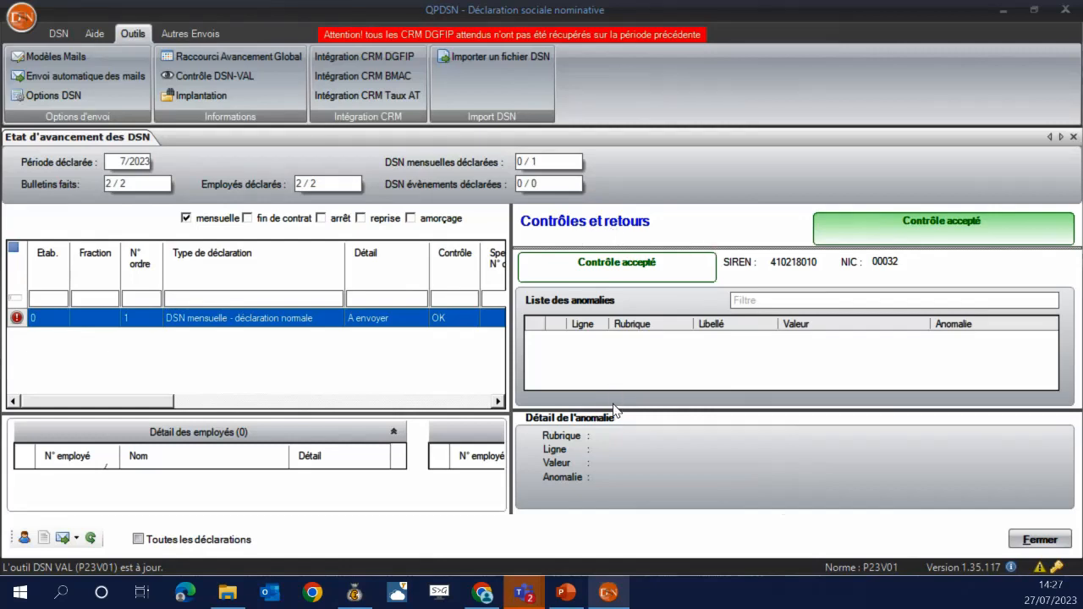
drag(612, 411, 595, 230)
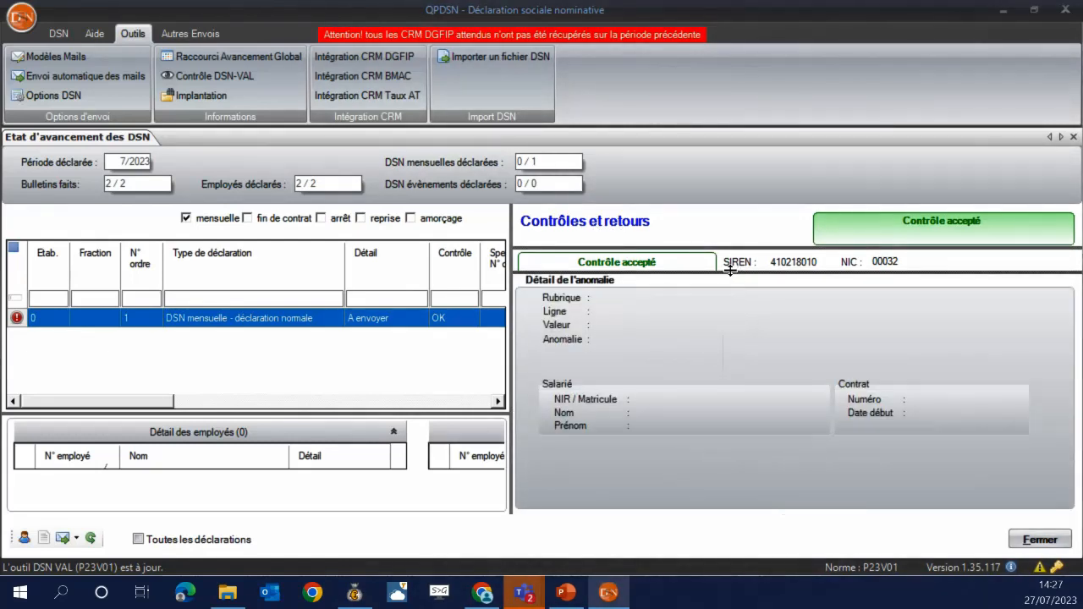
drag(708, 247, 702, 268)
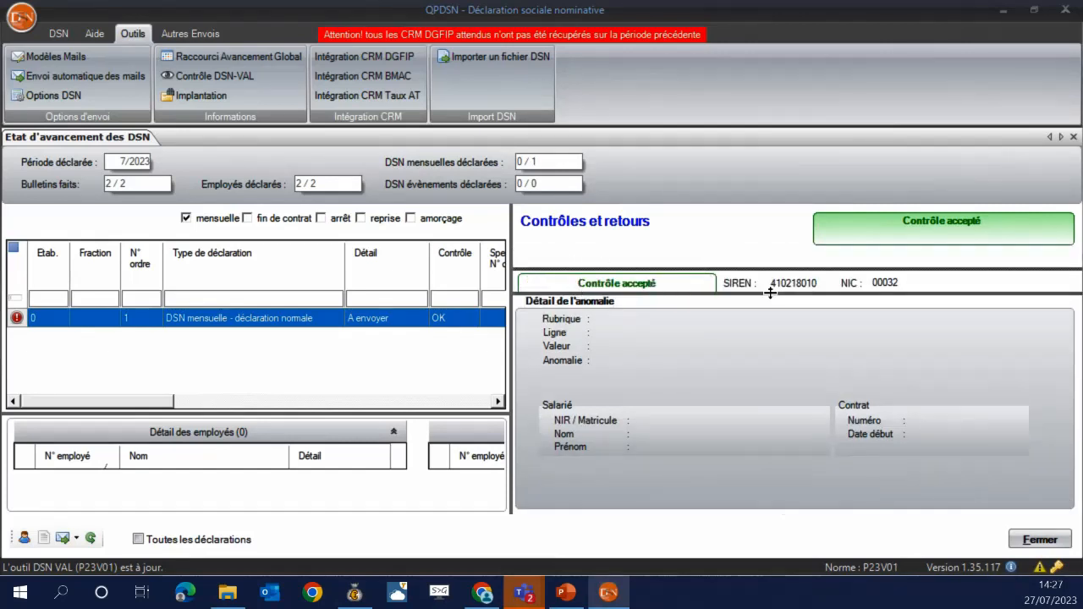
drag(757, 269, 750, 314)
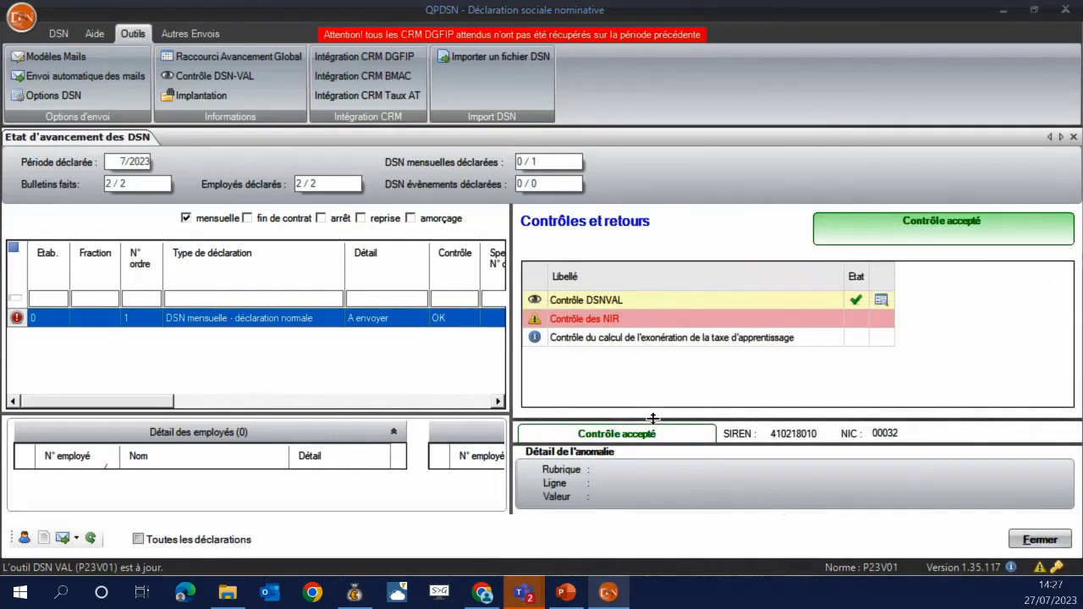
Examine the apprenticeship tax exemption check, return to the DSNVAL check, and readjust the panes to show its anomaly list.
click(570, 338)
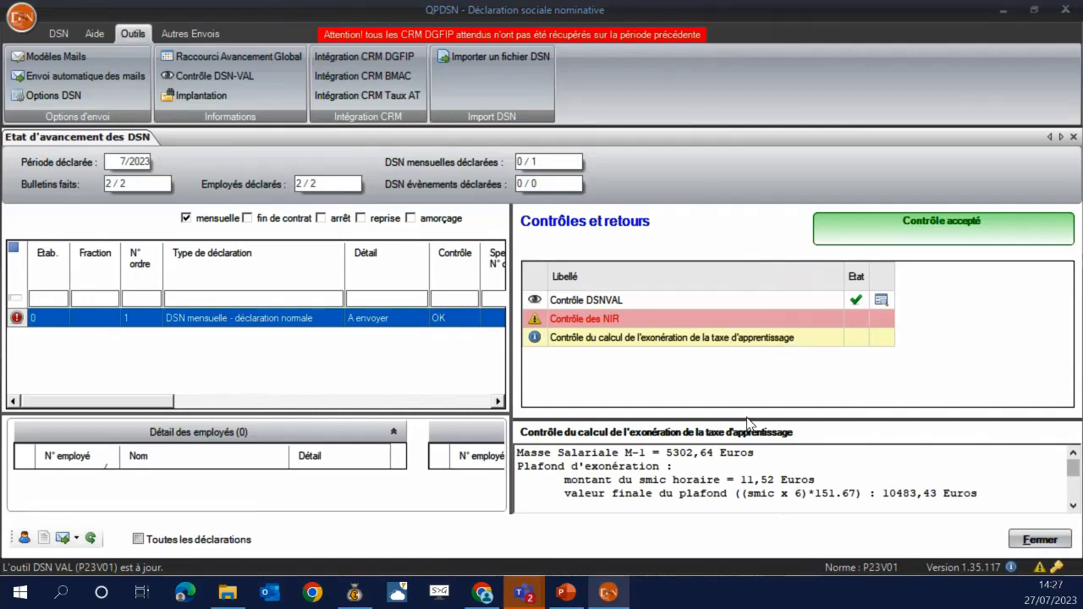
drag(748, 420, 649, 247)
click(651, 302)
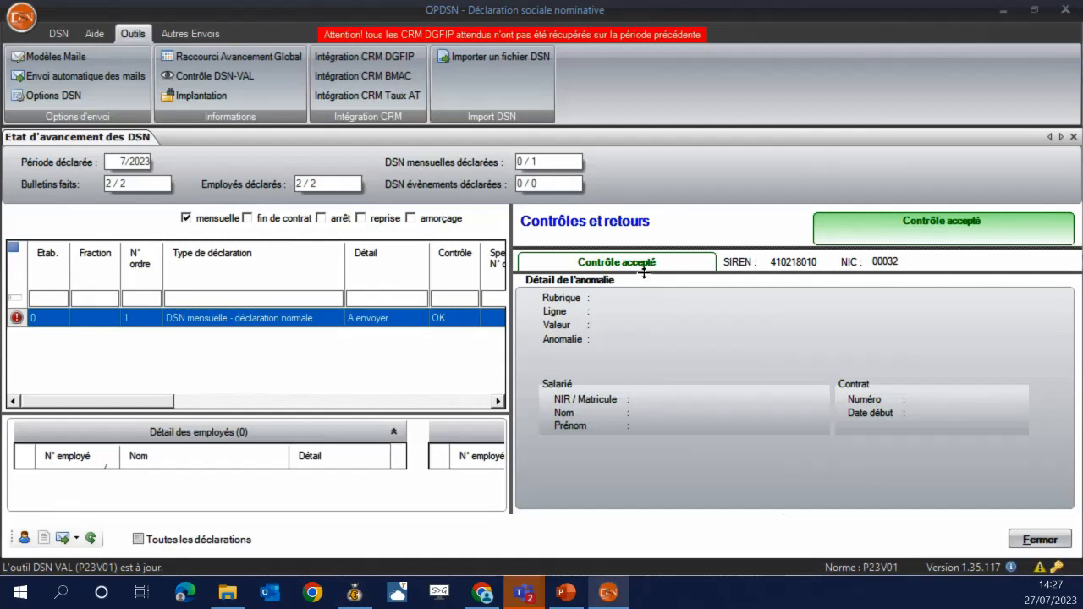
drag(644, 272, 648, 401)
drag(512, 377, 660, 370)
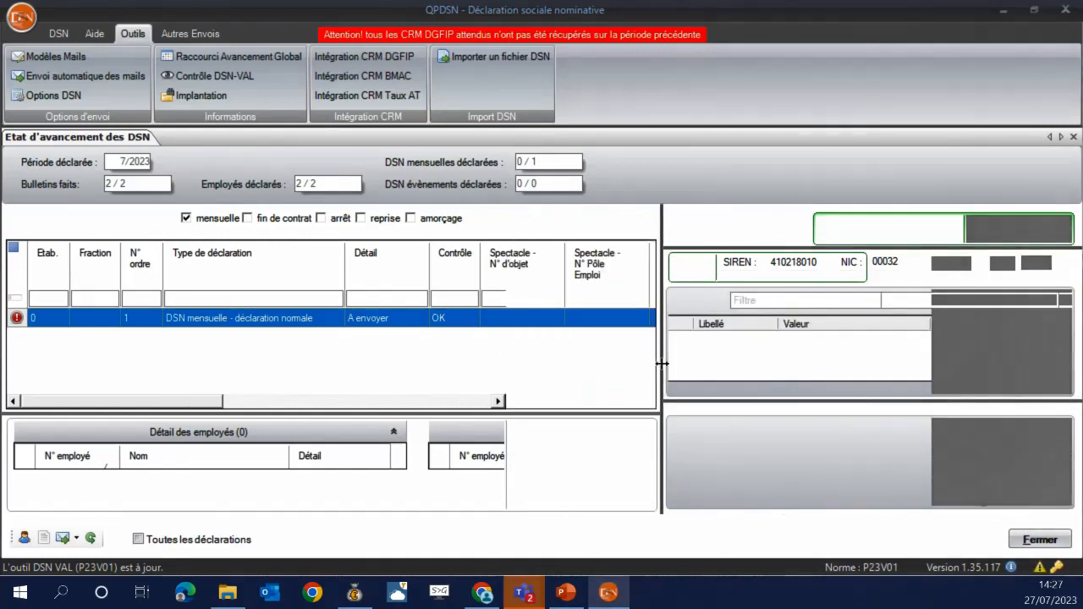
drag(443, 372, 384, 372)
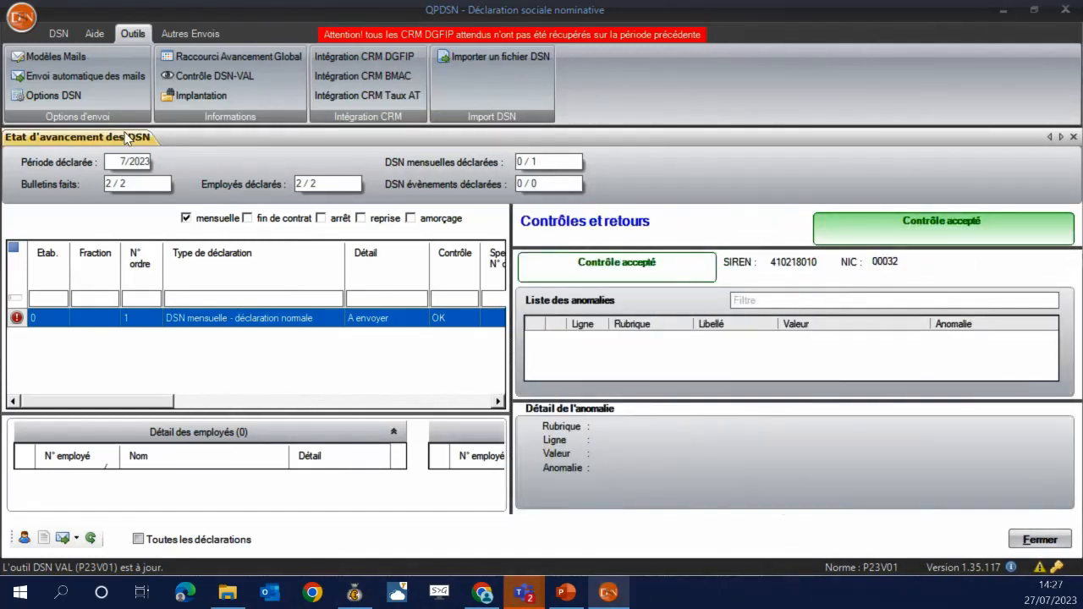
View the monthly declaration's S21.G00.30 - Individus section, adjust its panes, and return to the DSN progress view with a wider declaration list.
double_click(228, 318)
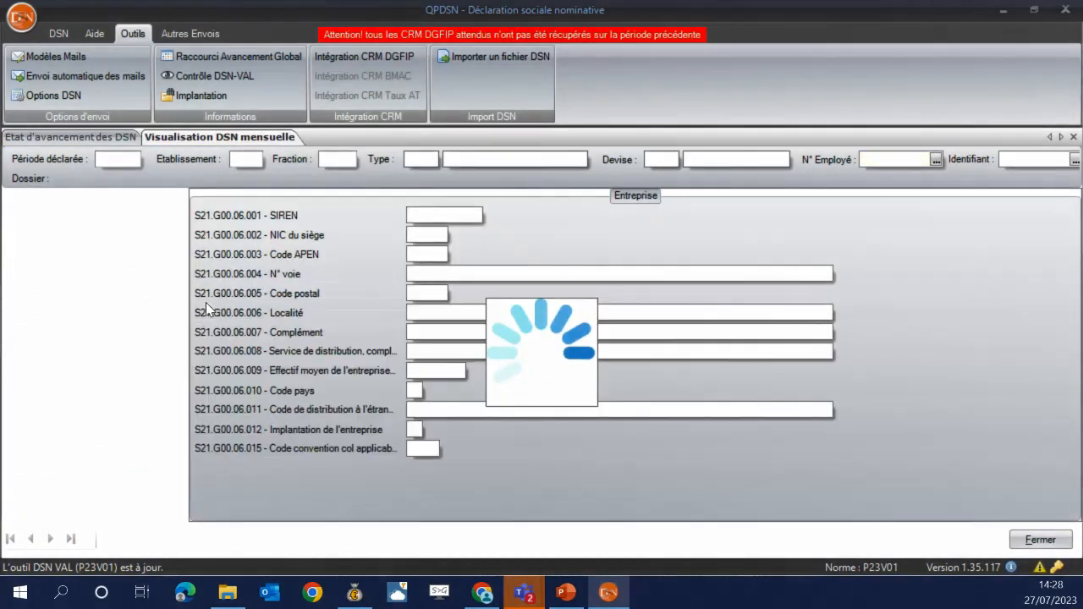
click(127, 247)
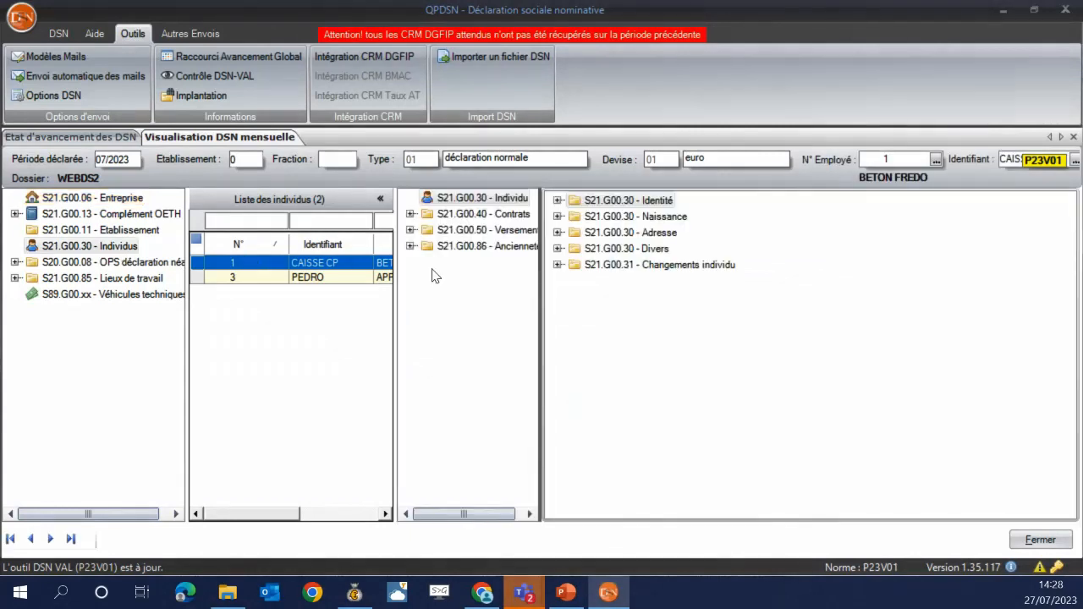
drag(395, 292, 269, 294)
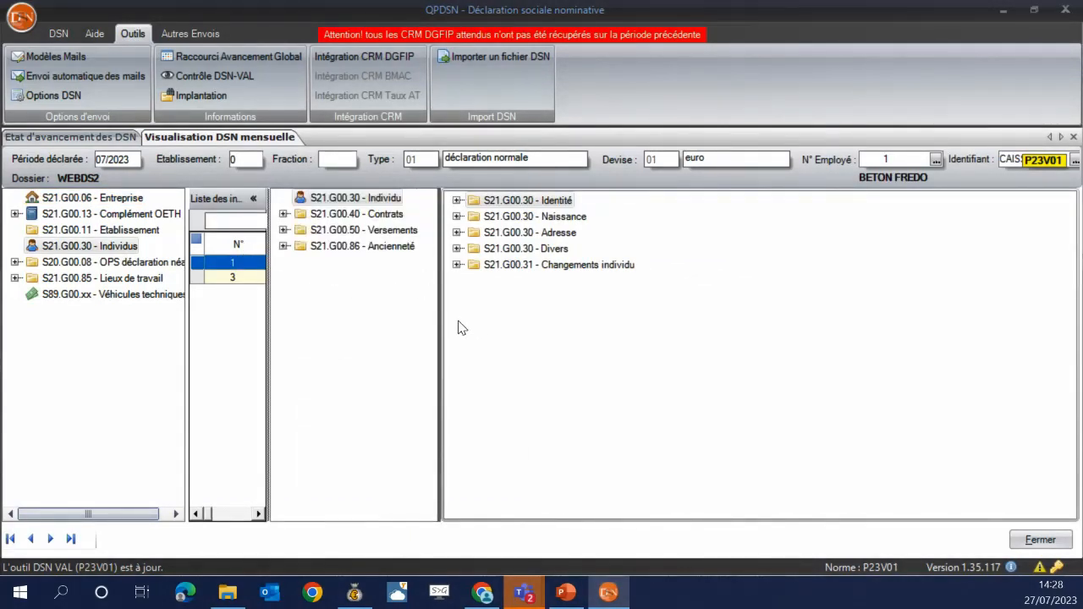
drag(438, 321, 333, 329)
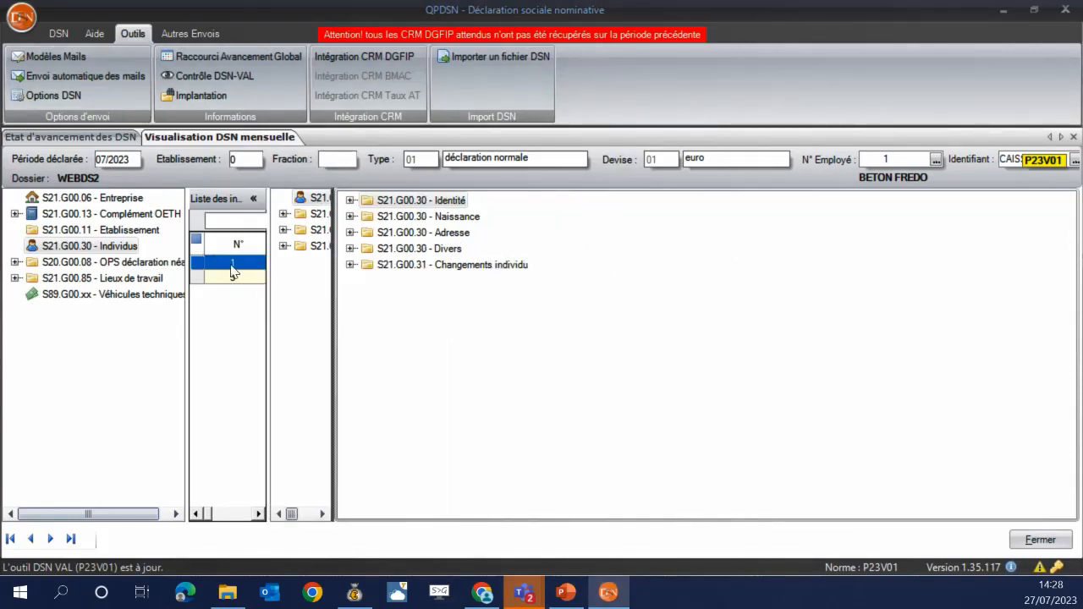
drag(267, 291, 408, 290)
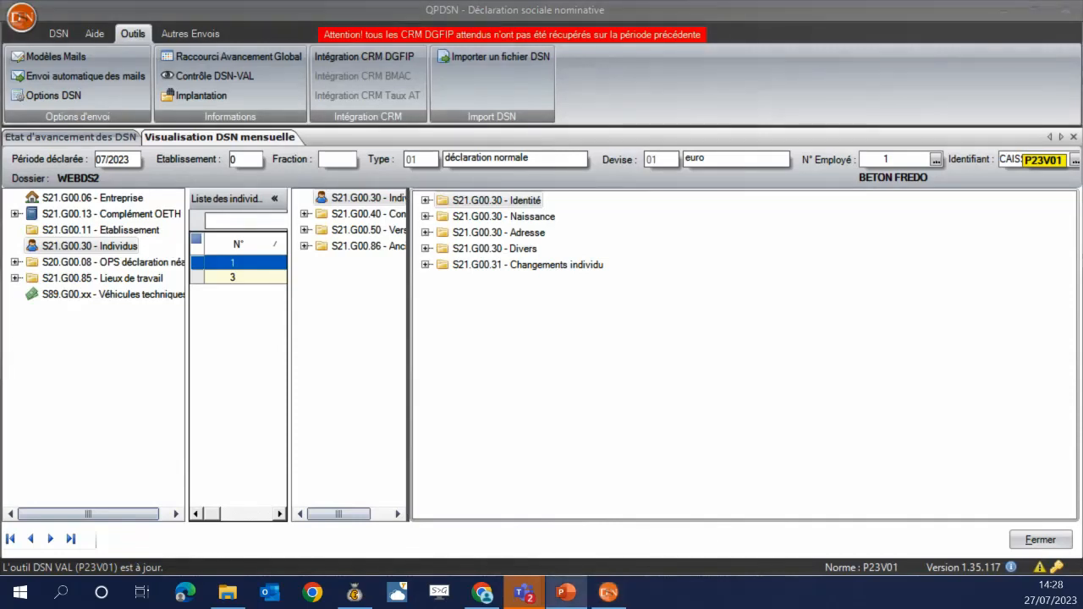
click(109, 139)
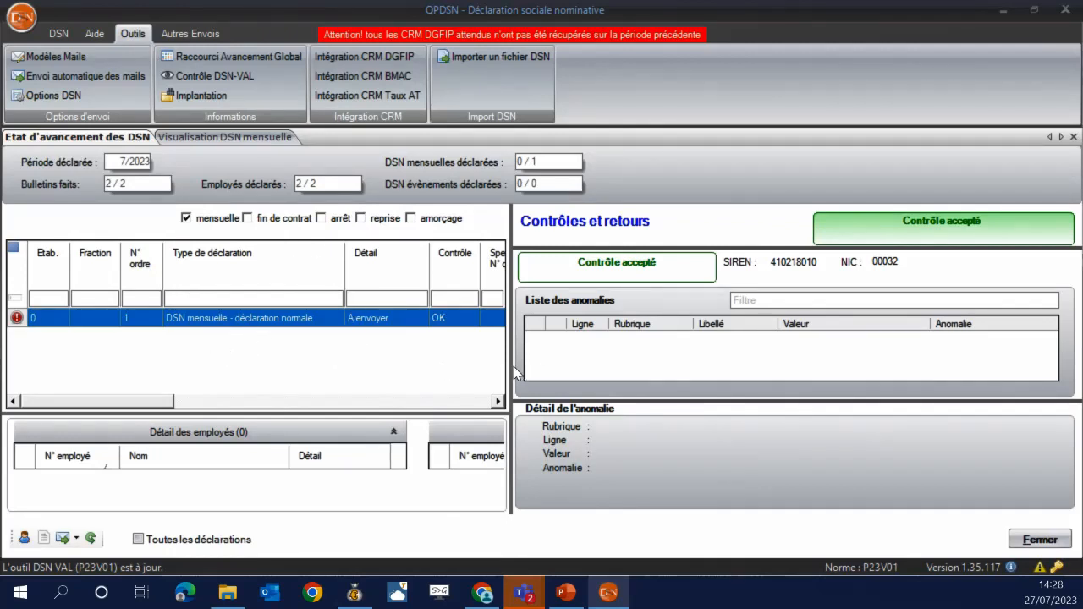
drag(511, 373, 590, 372)
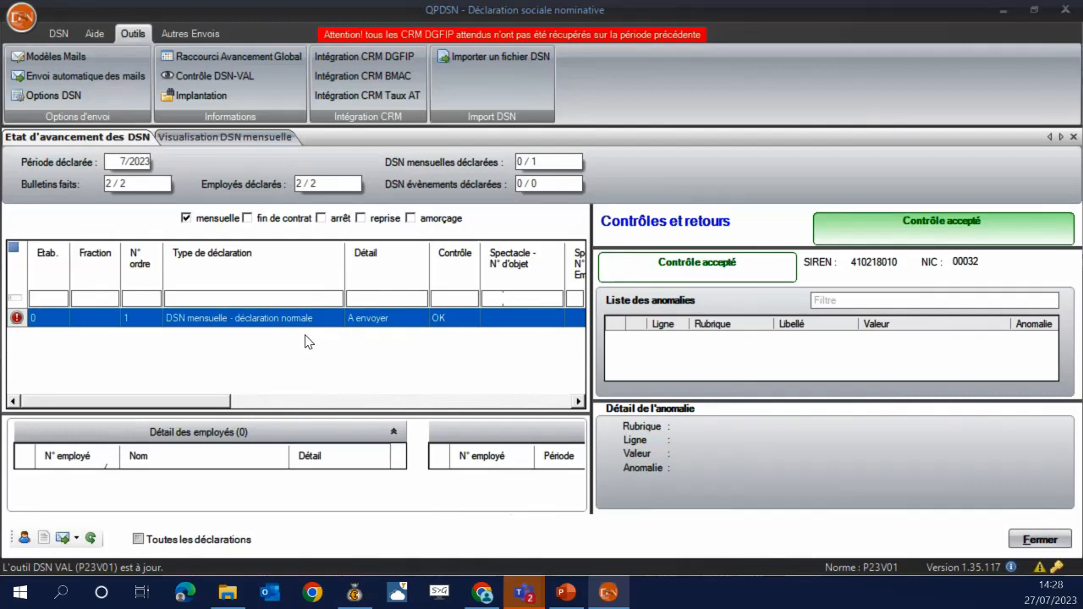
Switch to Quadra Paie and examine the DADS-U and DSN settings under Divers 3 for establishment 0 of WEBDS2.
click(357, 595)
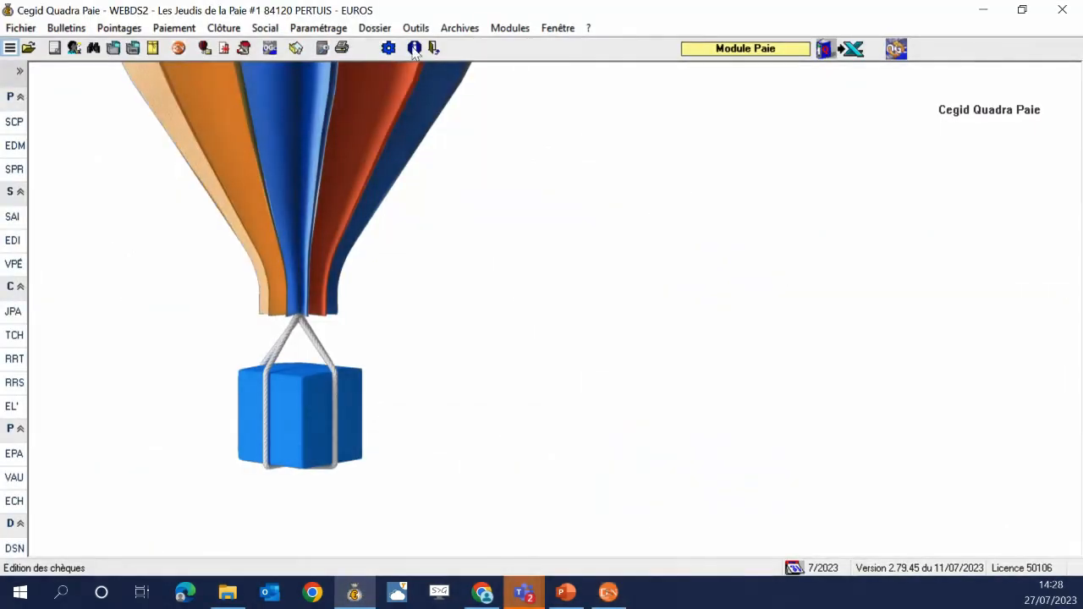
click(318, 28)
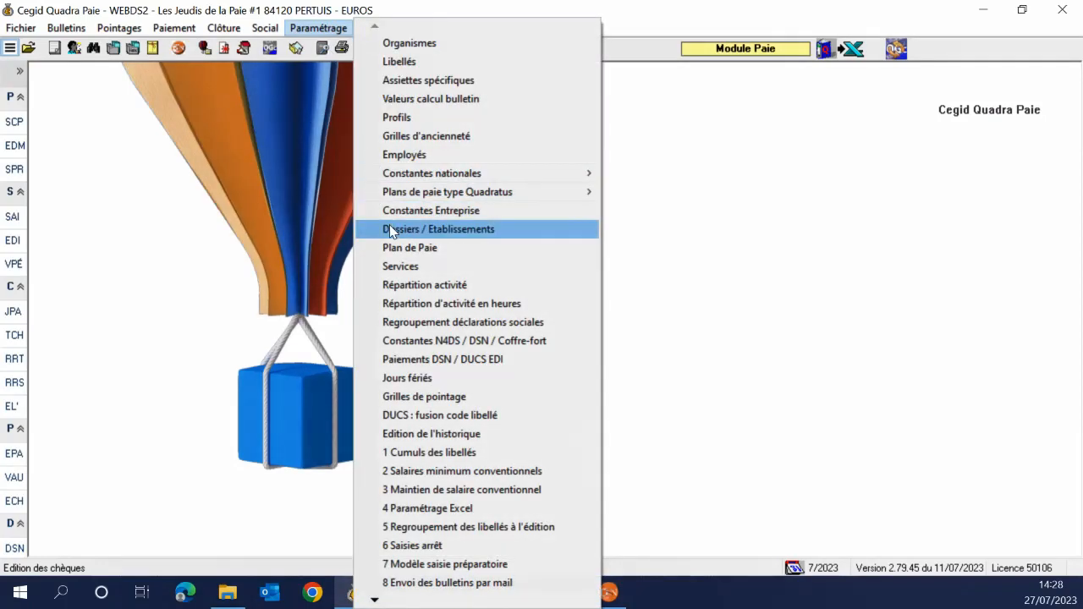
click(389, 228)
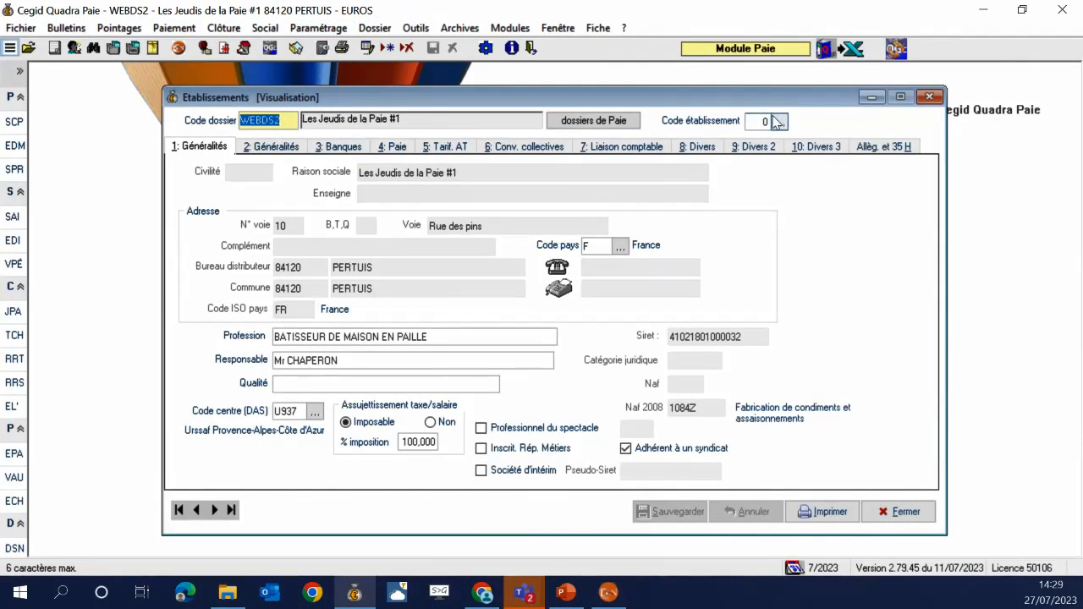
click(805, 148)
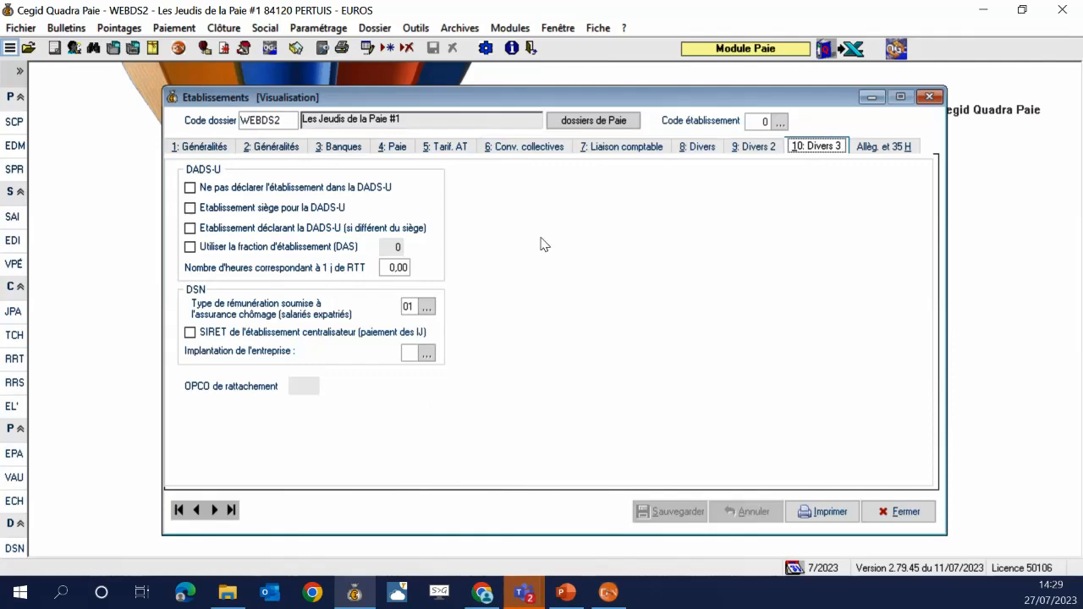
key(Escape)
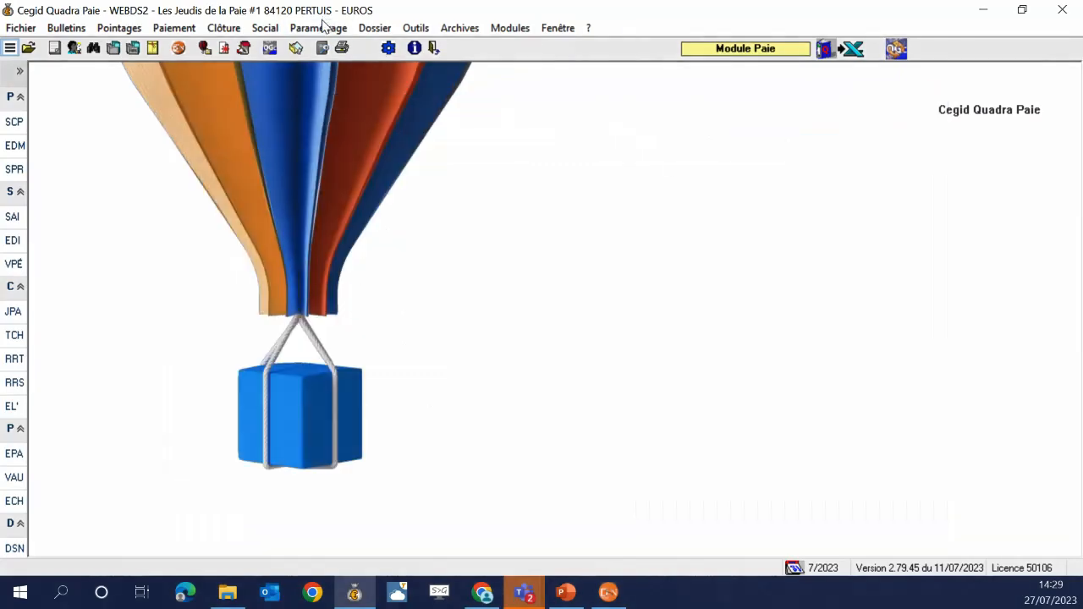
Examine the TDS / DADS-U options in the Constantes entreprise, and close that window.
click(318, 28)
click(379, 215)
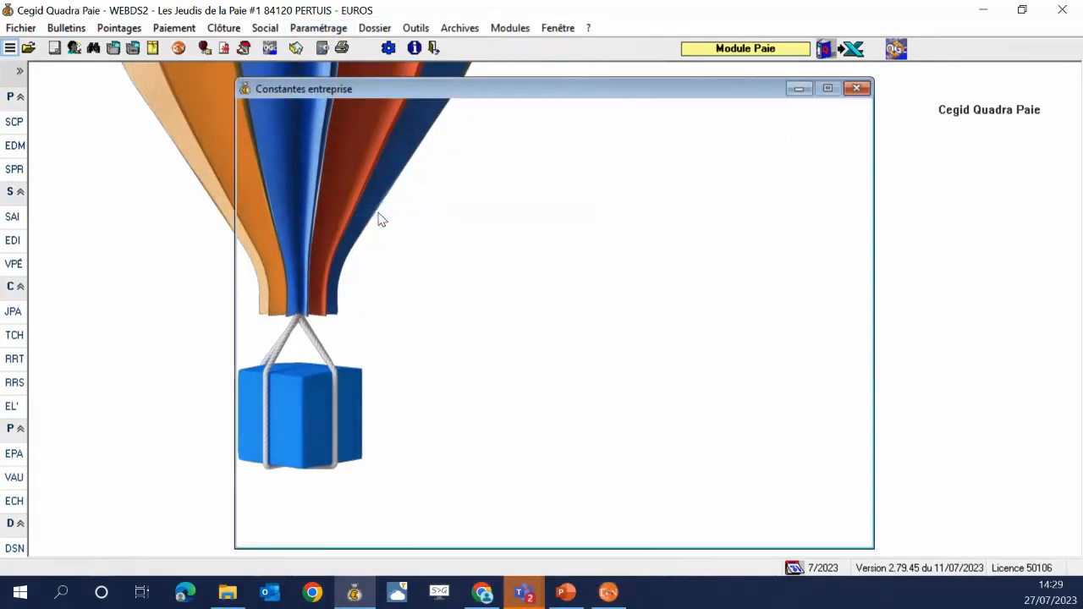
click(592, 118)
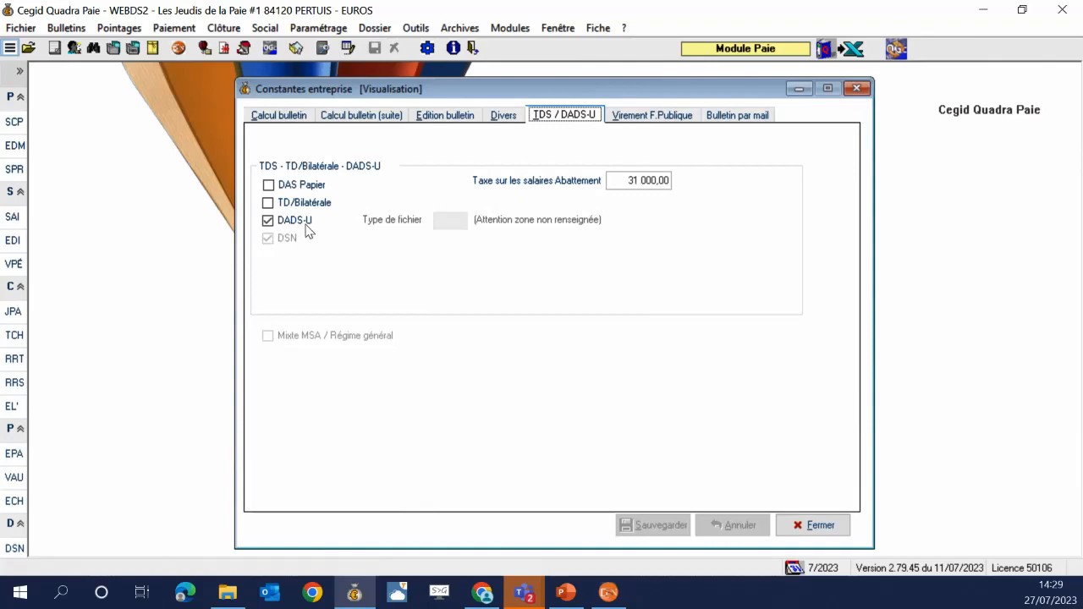
click(856, 88)
Switch to QPDSN and enable Saisie du code établissement obligatoire in the DSN options.
click(622, 592)
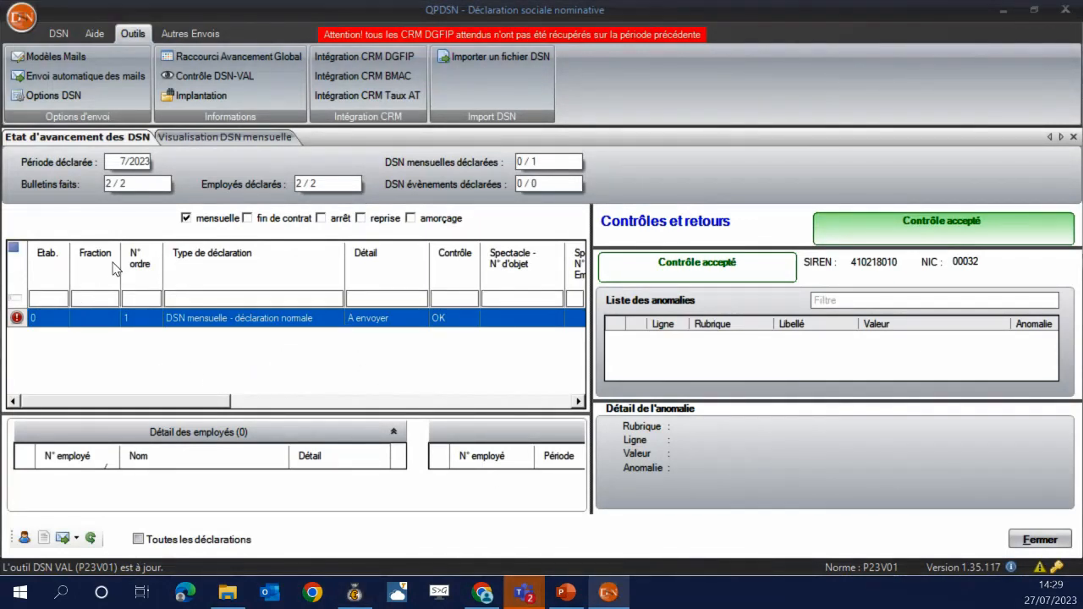
click(44, 95)
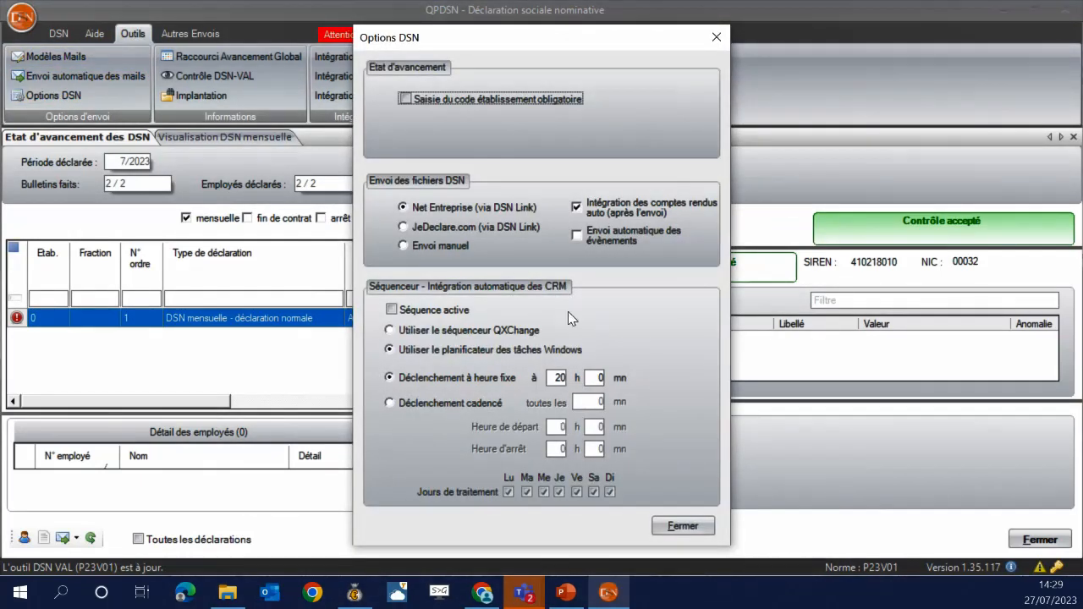
click(461, 103)
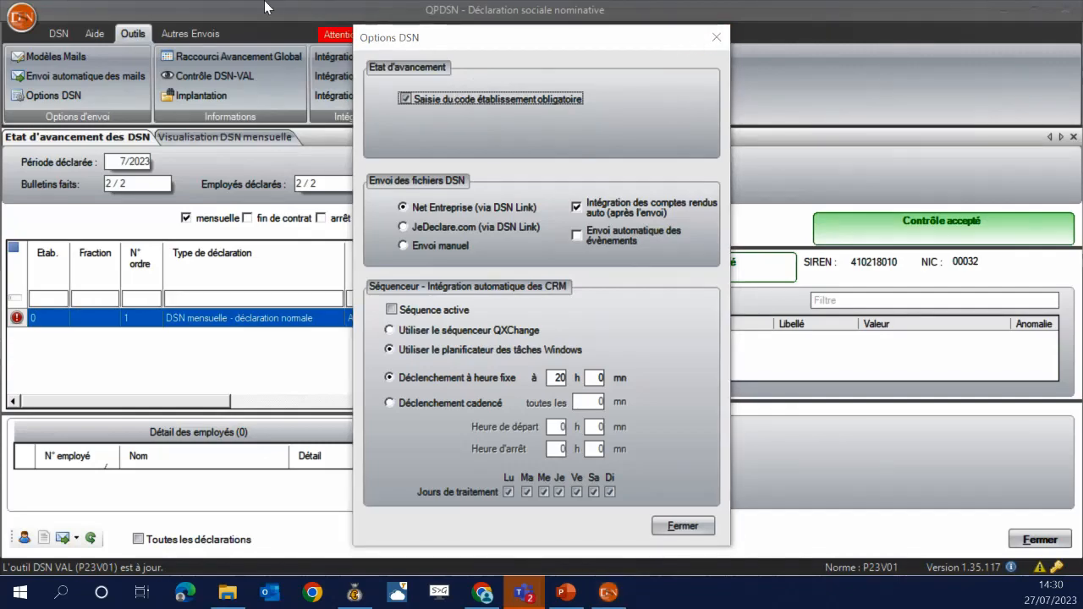
click(717, 37)
Switch to PowerPoint, review slide 21 on why an establishment is missing from the DSN module, and return to QPDSN.
drag(0, 338, 302, 206)
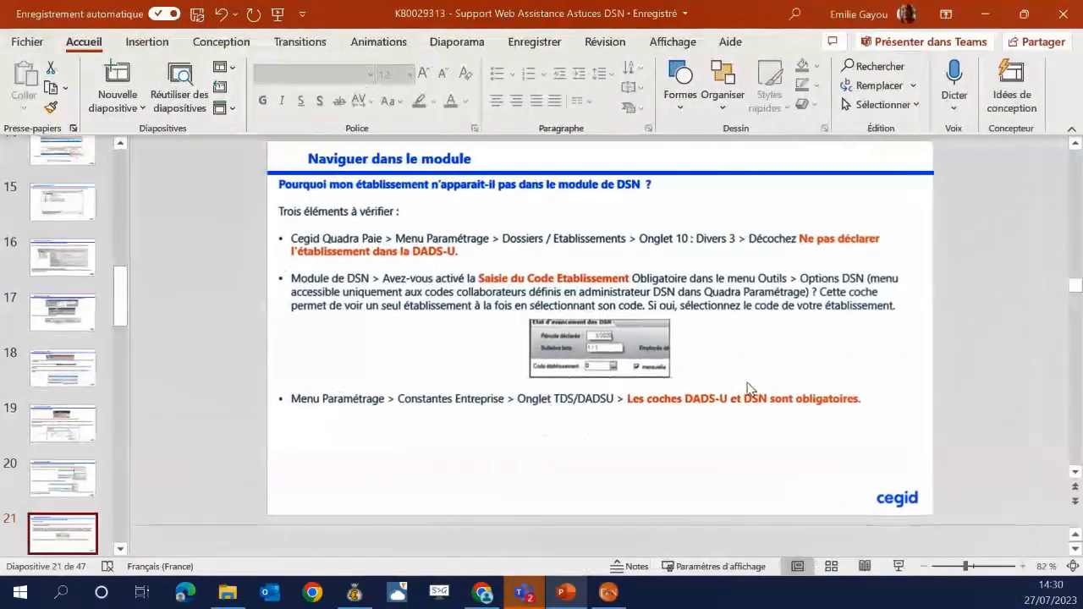
ctrl+scroll(601, 362, up, 6)
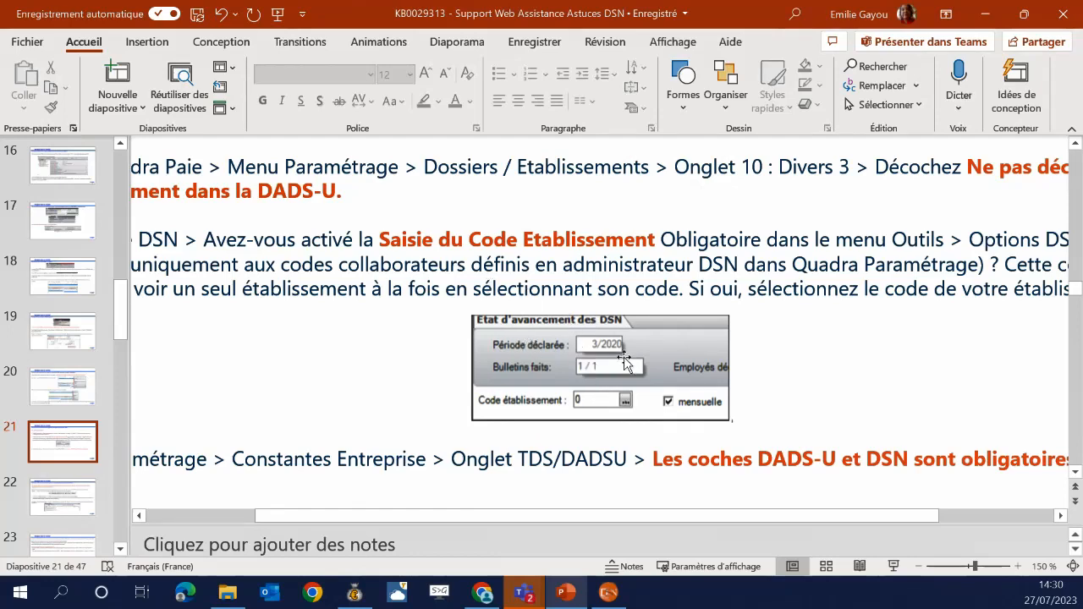
ctrl+scroll(632, 370, down, 5)
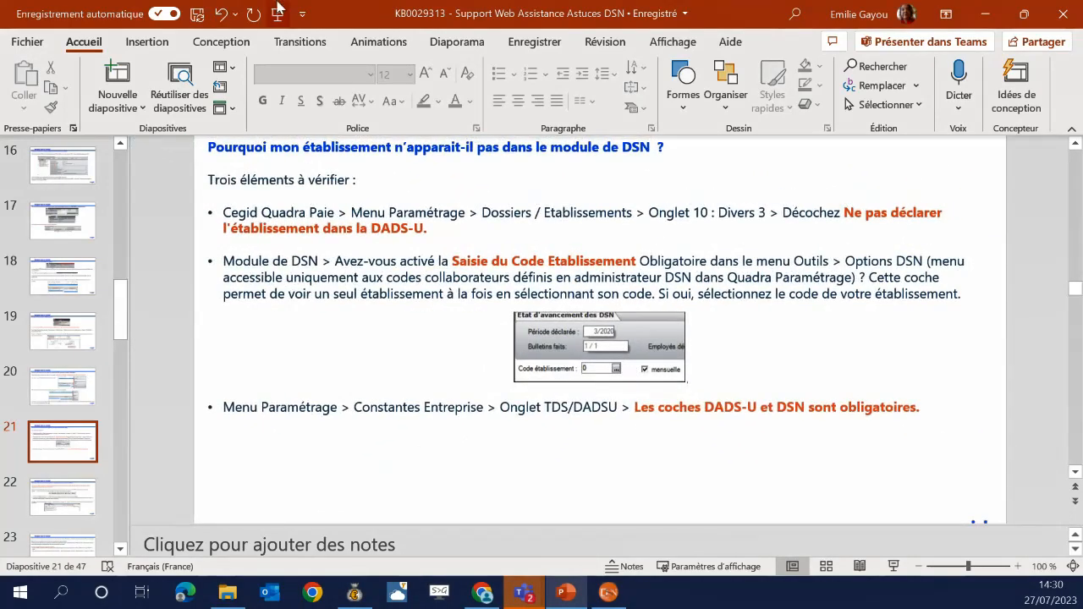
drag(354, 15, 0, 131)
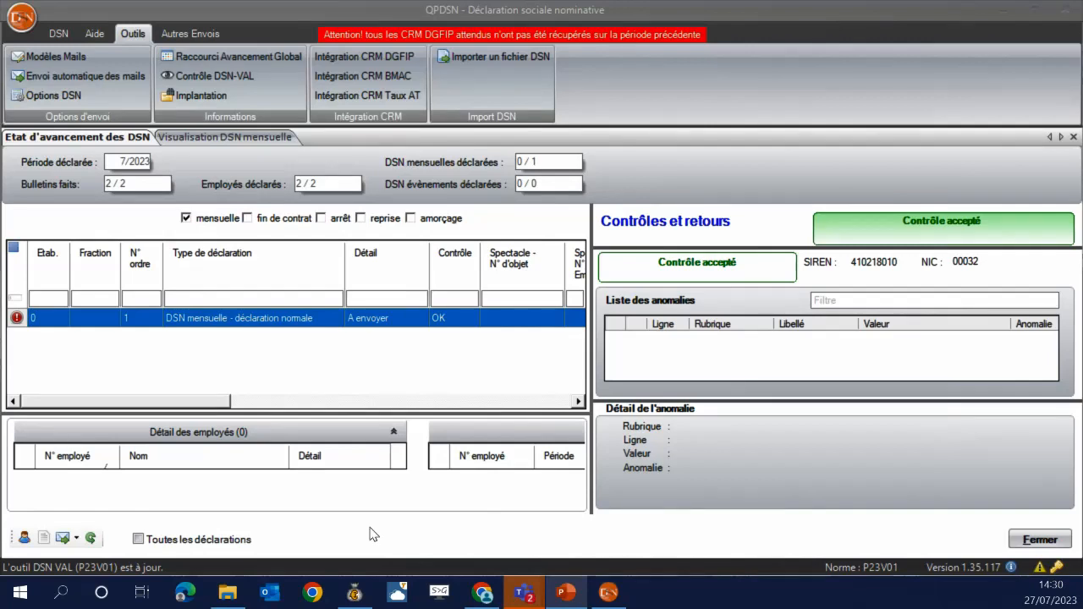
click(563, 233)
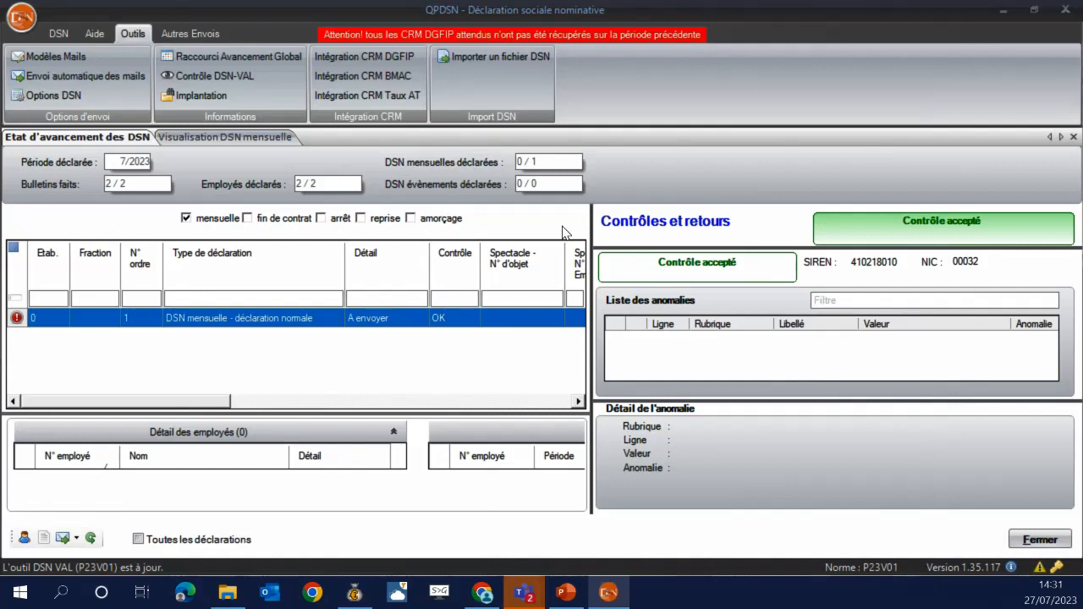
Close QPDSN and open the payroll file WEBEDI in Quadra Paie.
click(355, 592)
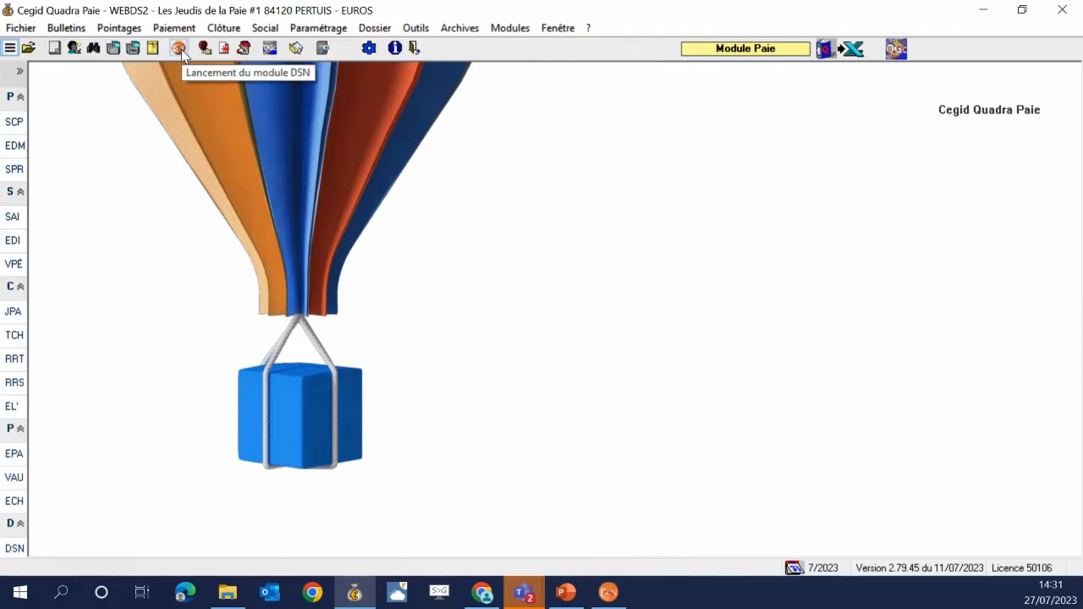
click(608, 592)
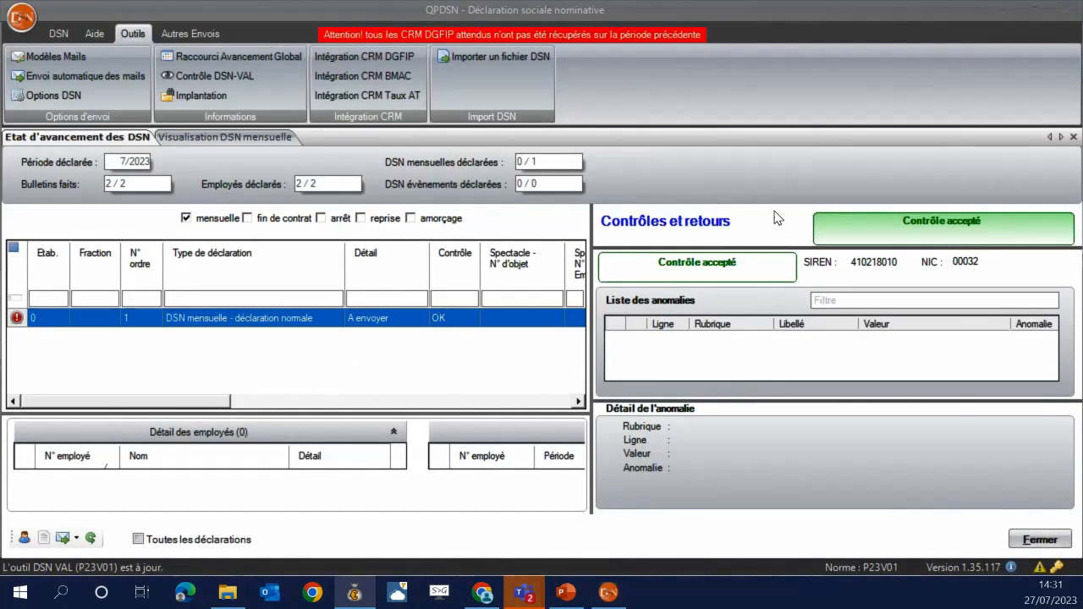
click(1064, 10)
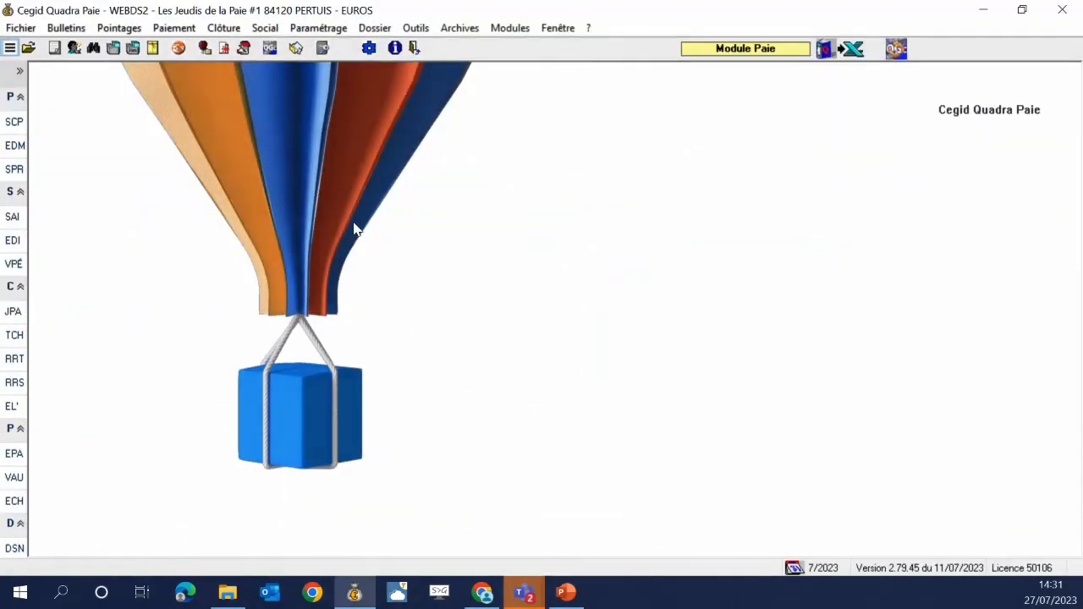
click(415, 28)
click(428, 49)
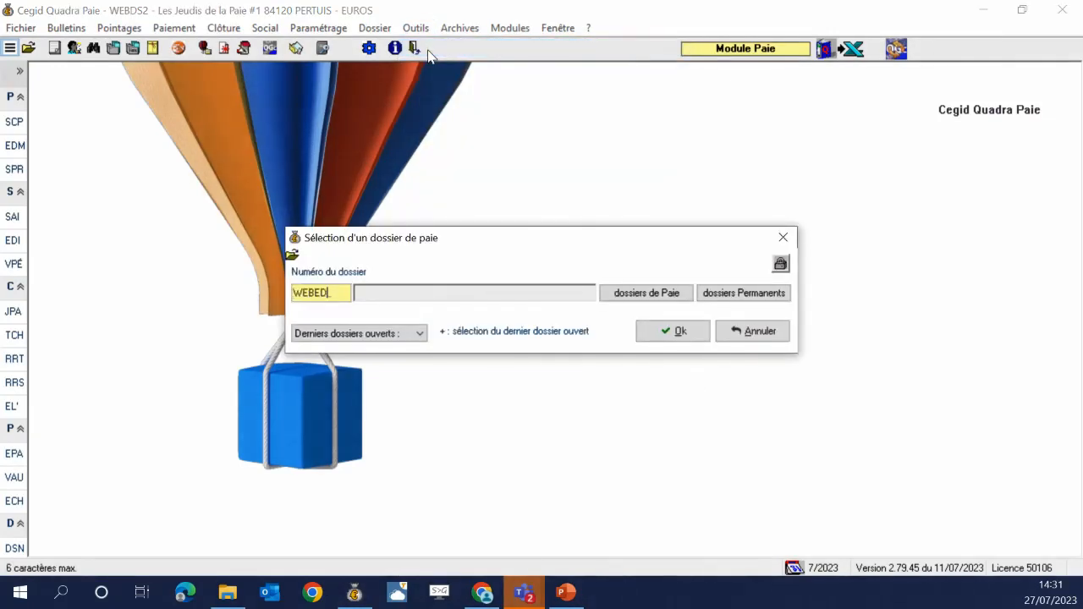
text(WEBEDI)
key(Return)
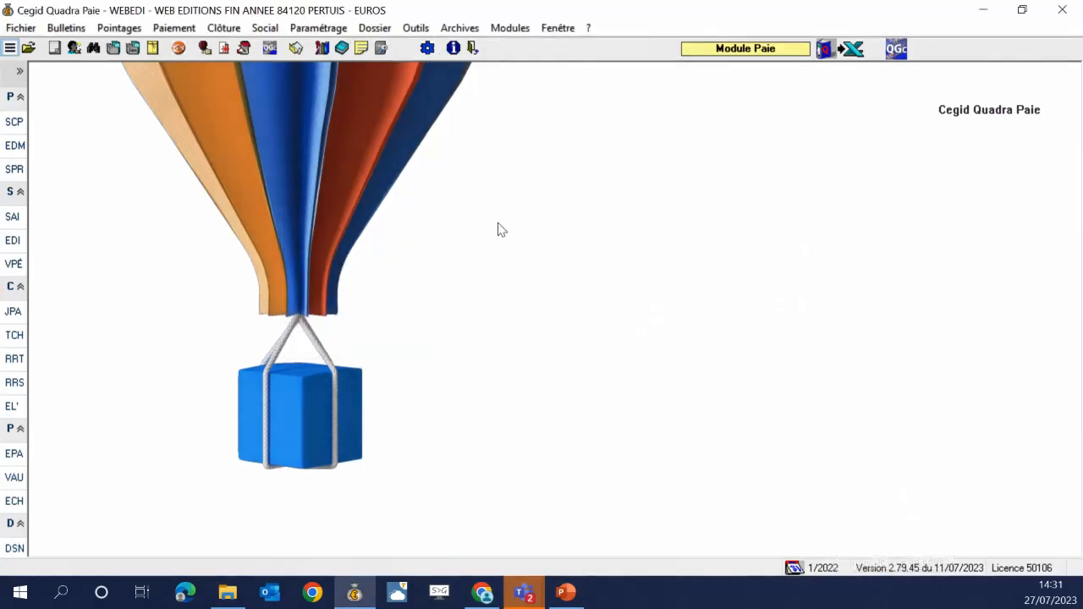
Launch the DSN module for the WEBEDI file and maximize its window.
click(339, 28)
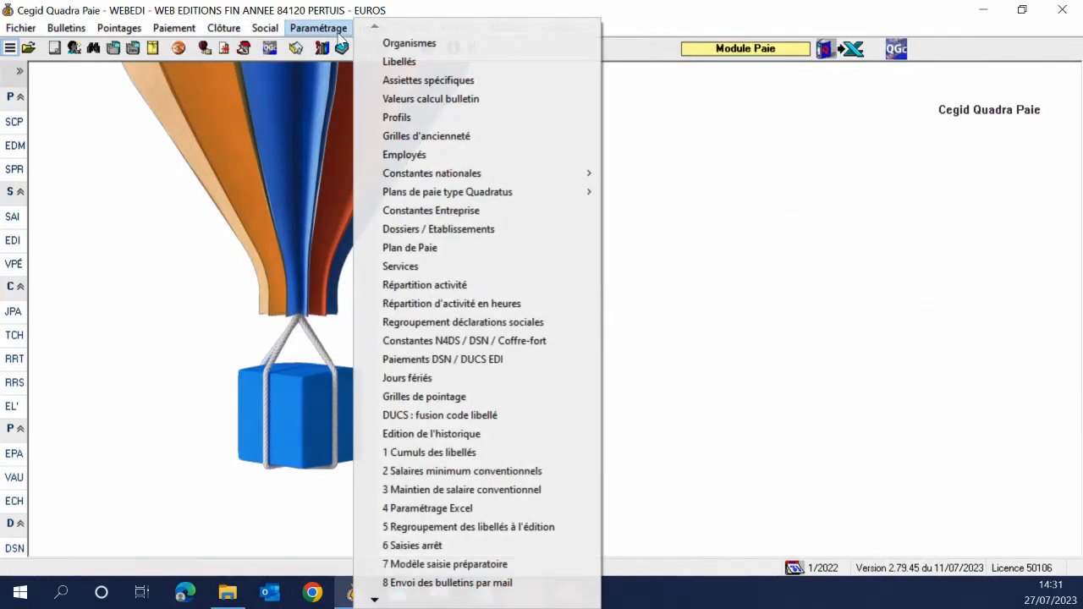
click(357, 229)
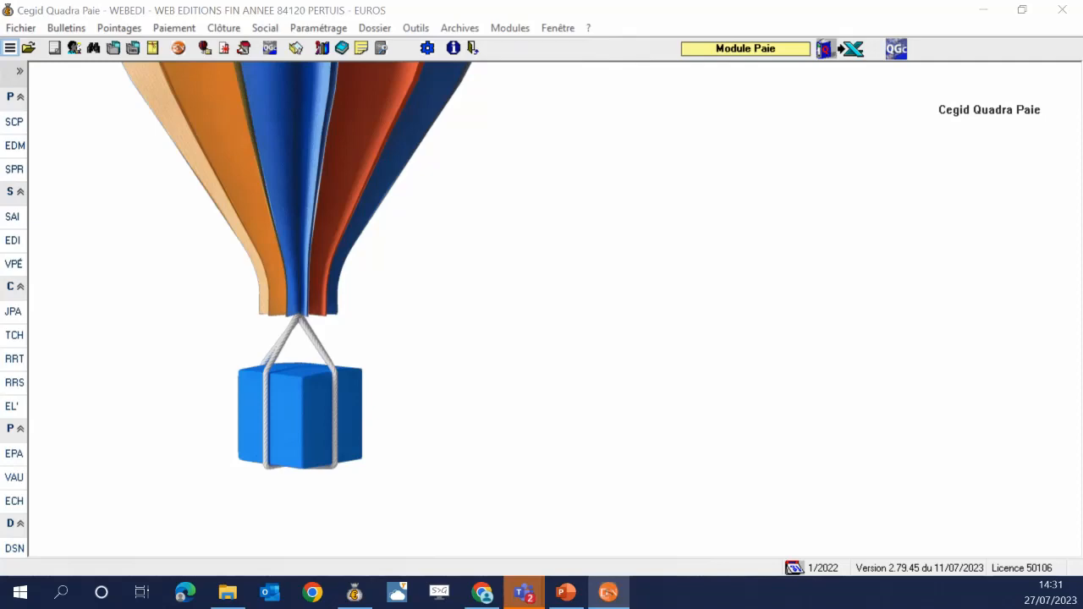
drag(1082, 232, 761, 59)
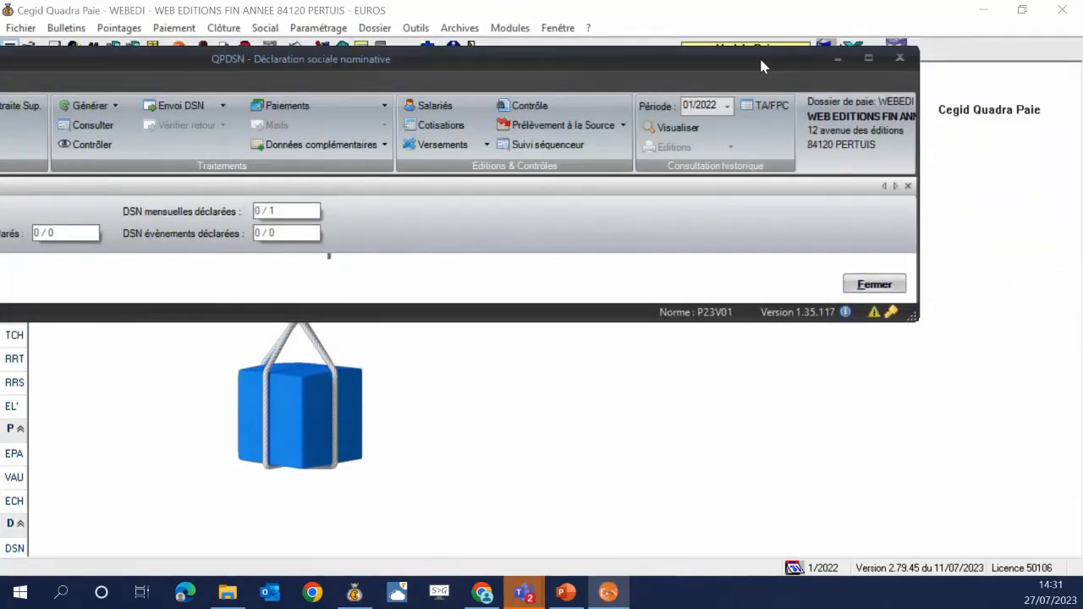
click(868, 57)
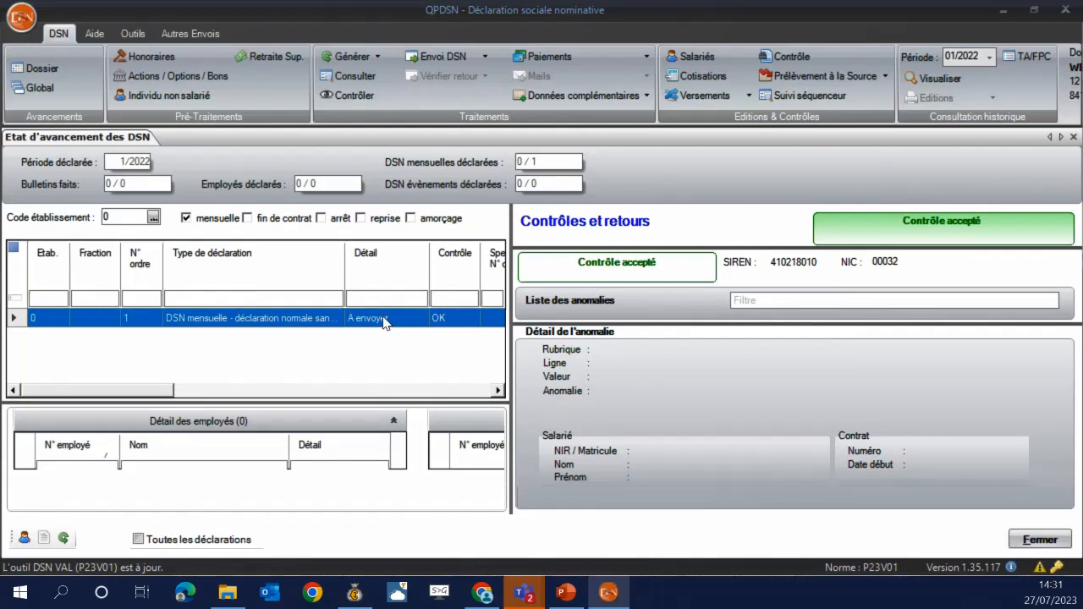
Delete the generated 1/2022 monthly declaration of establishment 0, and clear the Code établissement filter.
key(Delete)
key(Return)
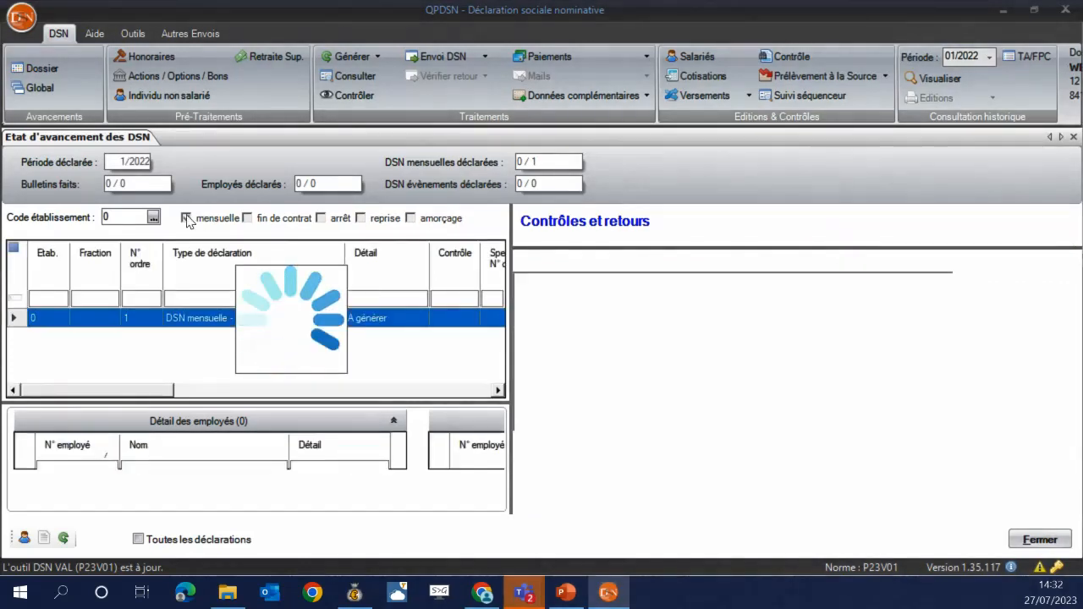
click(137, 216)
key(BackSpace)
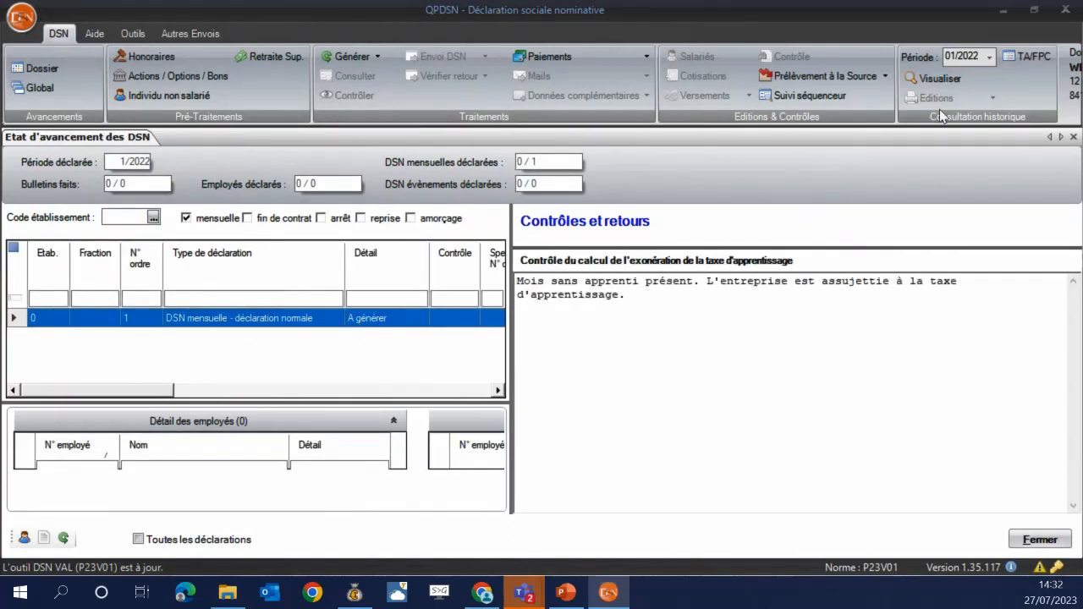
Close QPDSN, examine the general information of WEBEDI's establishment 0 in Quadra Paie, and close the establishment record.
click(1067, 10)
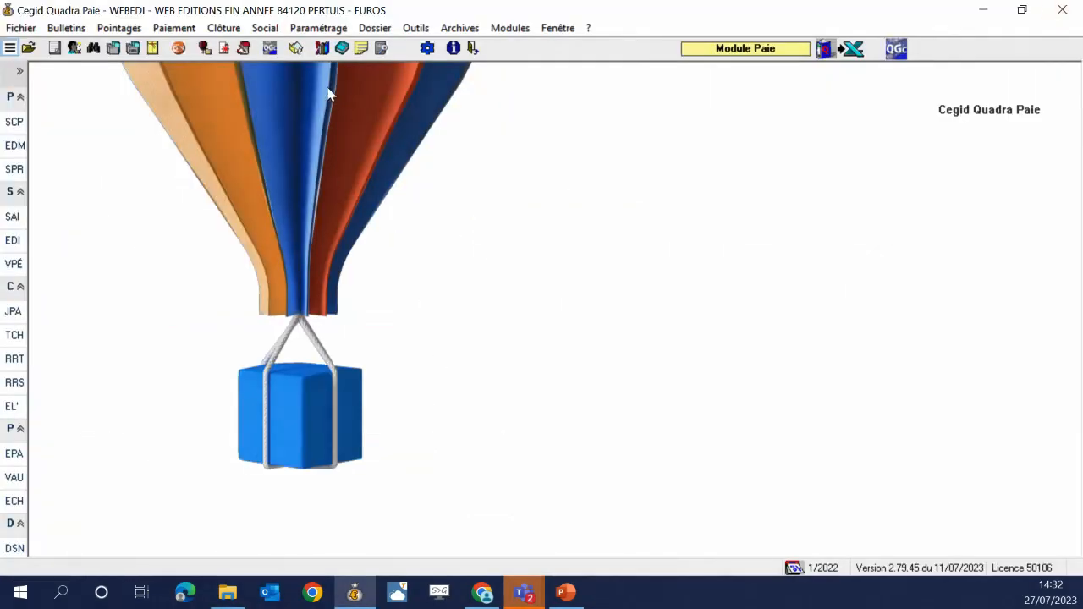
click(319, 28)
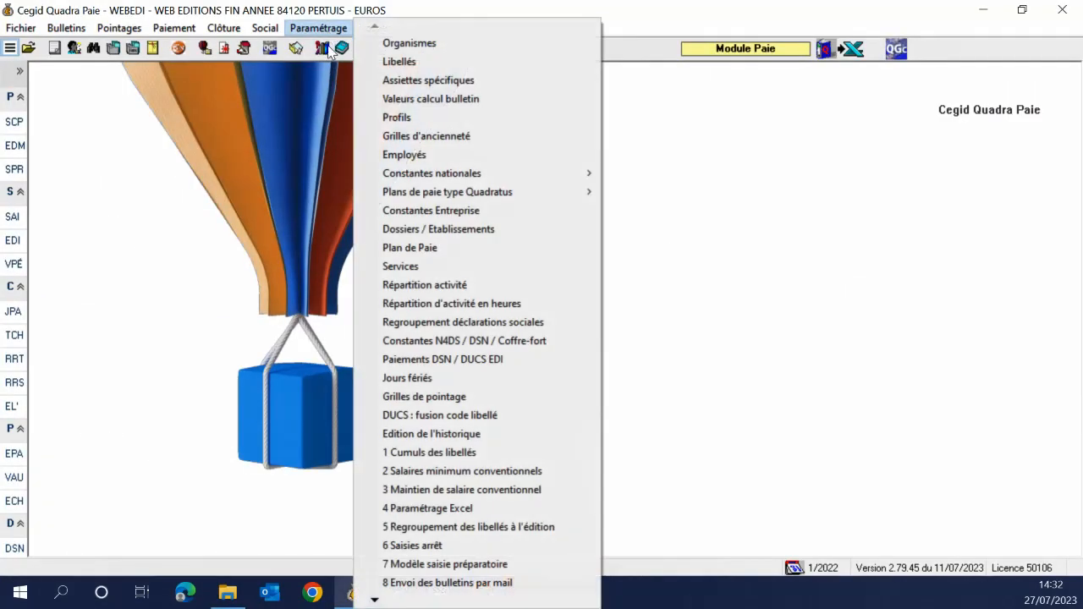
click(393, 231)
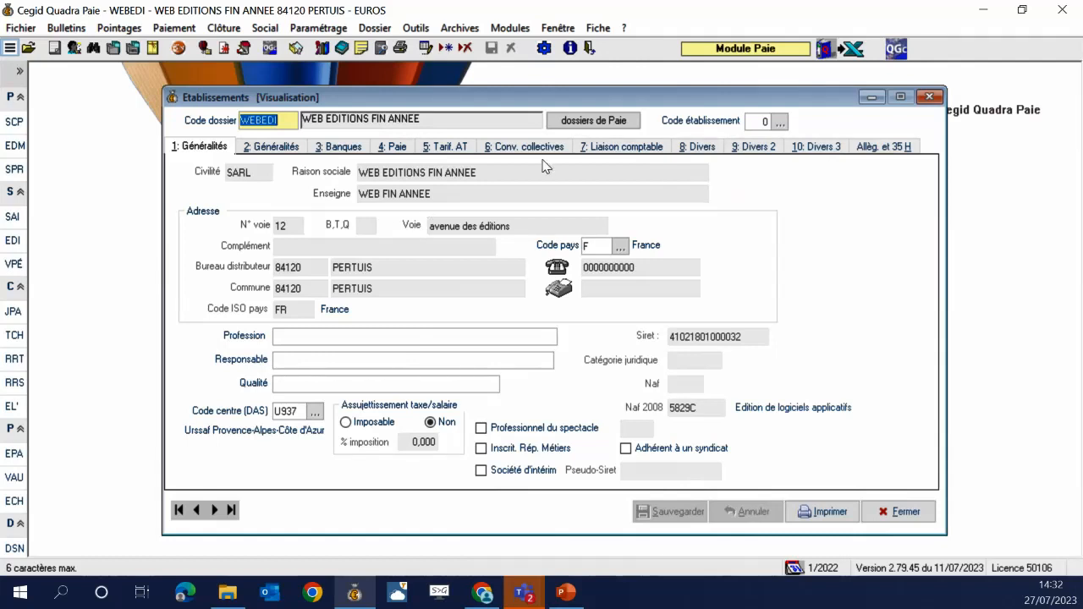
click(930, 97)
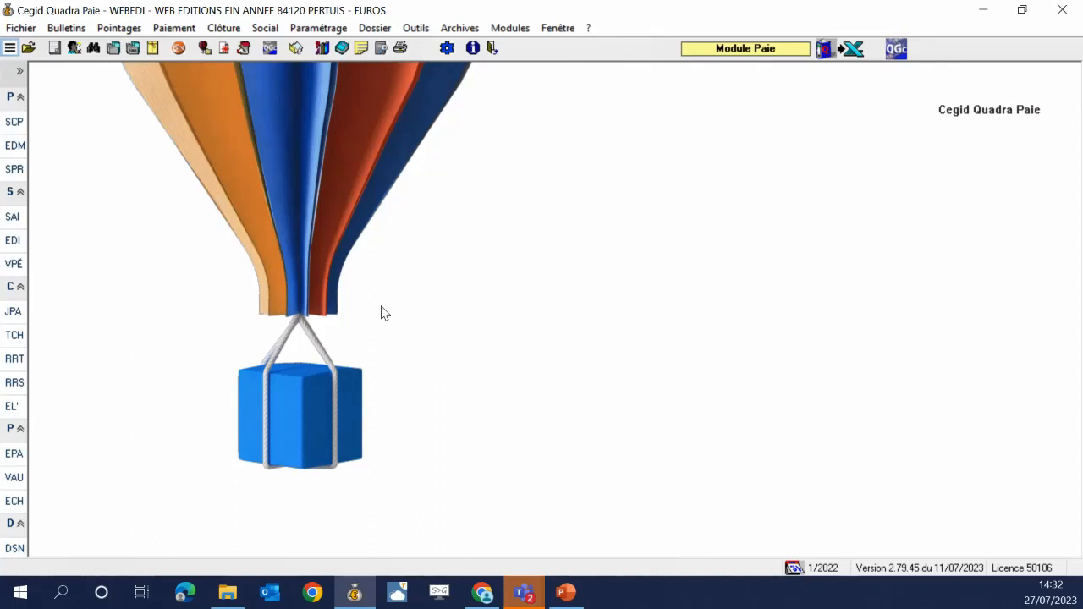
Relaunch the DSN module, generate establishment 0's monthly declaration for 1/2022, and widen the Type de déclaration column.
click(179, 49)
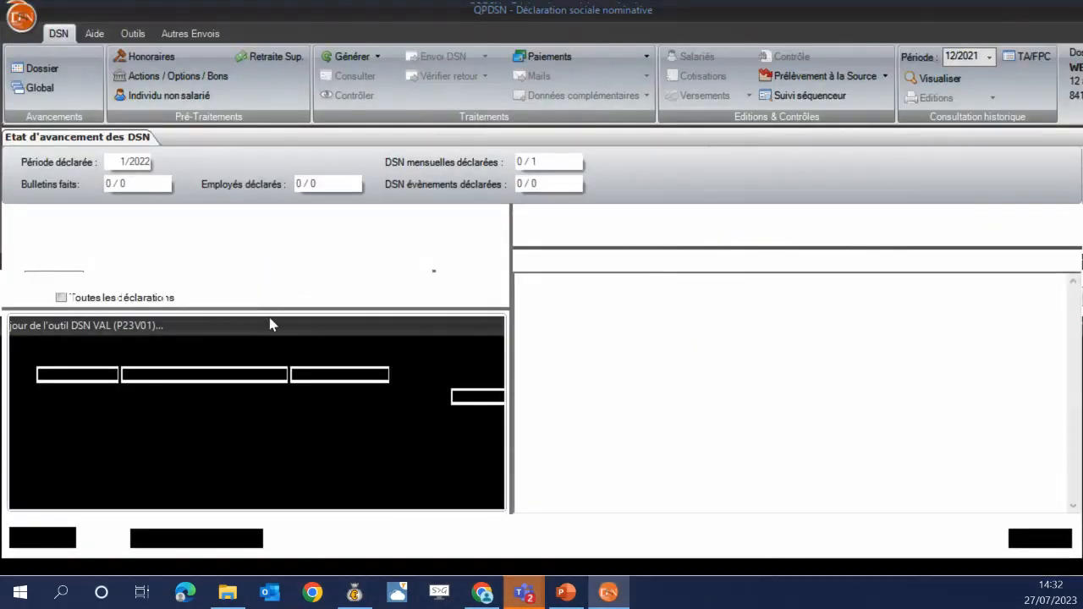
drag(251, 307, 253, 435)
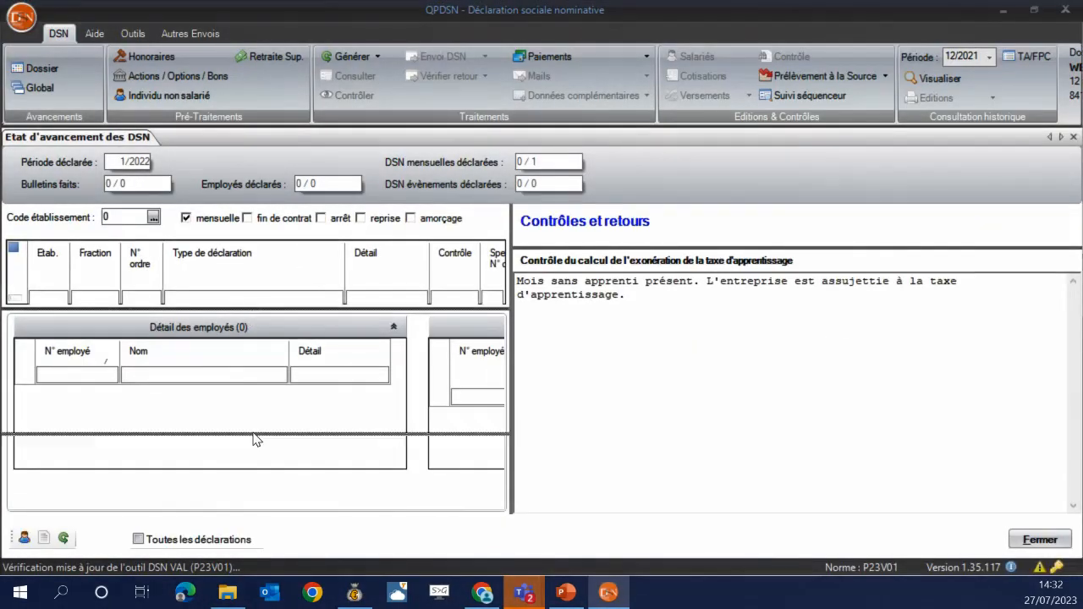
right_click(284, 318)
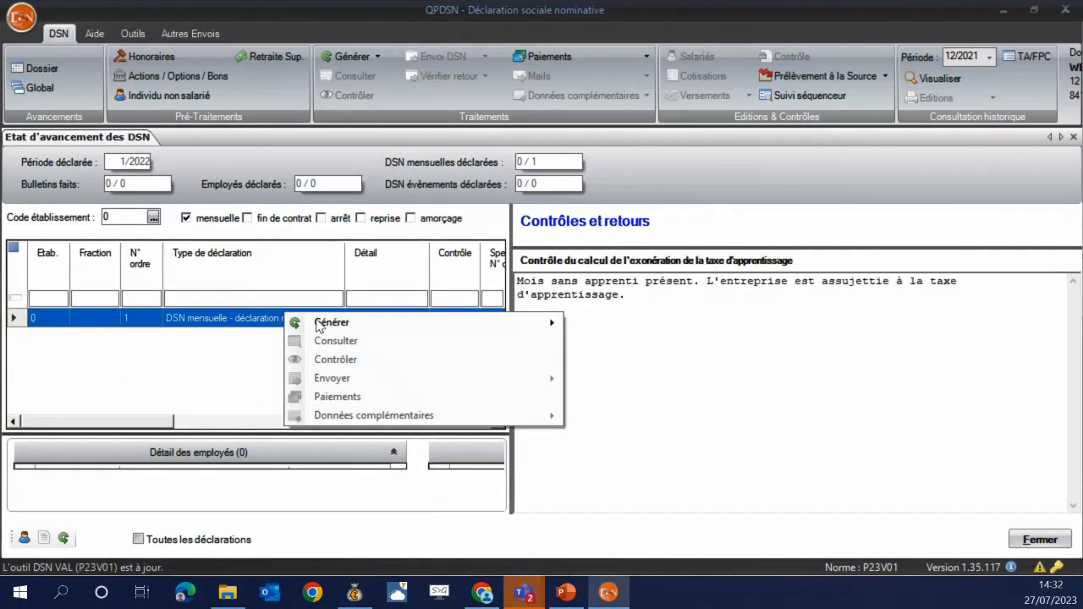
mouse_move(338, 321)
click(660, 324)
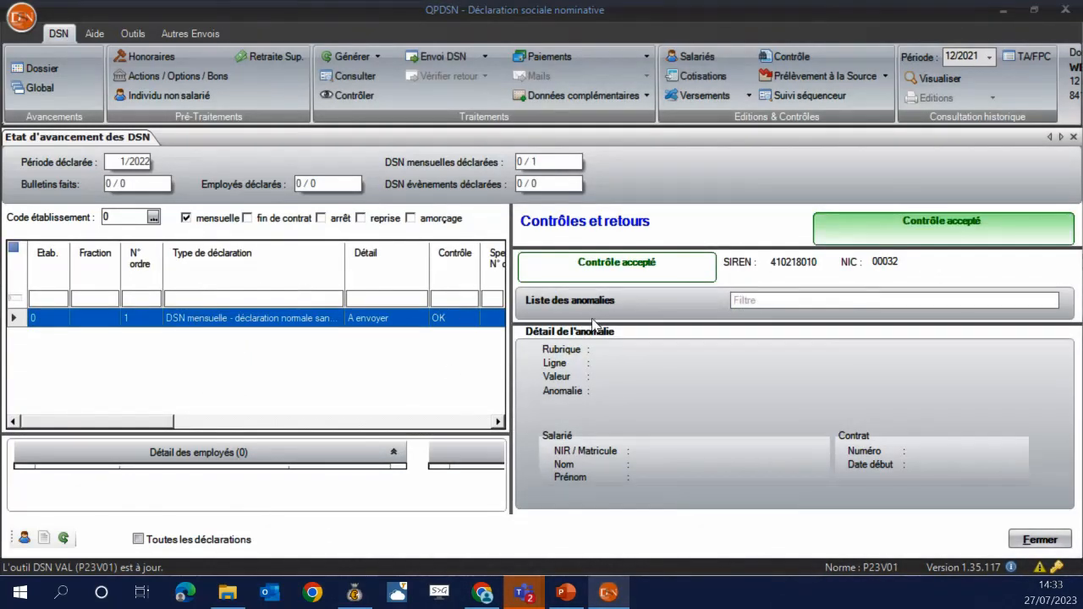
drag(590, 322, 495, 361)
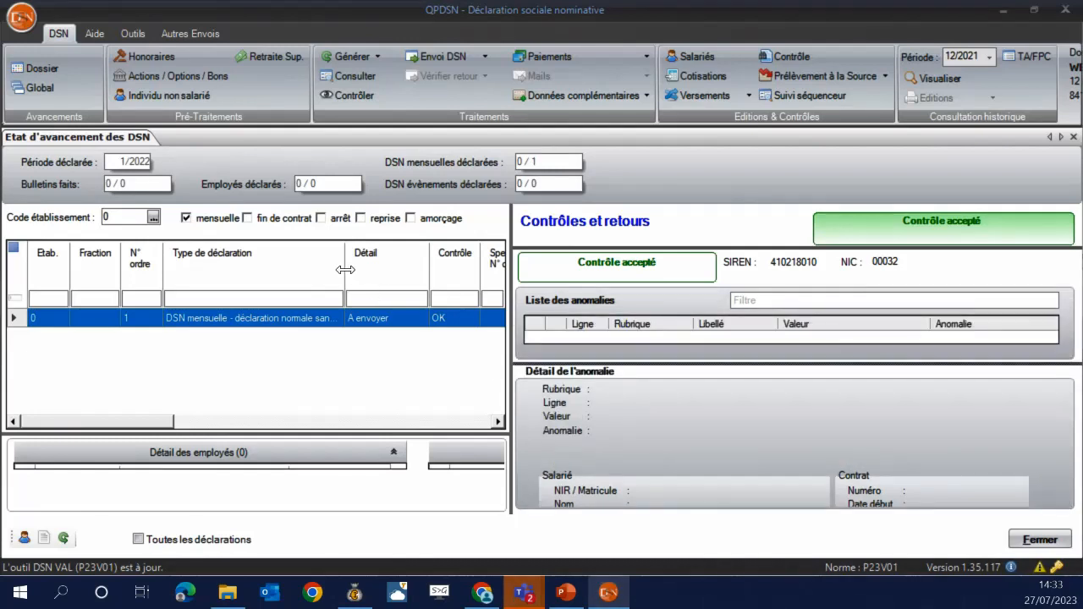
drag(344, 269, 430, 292)
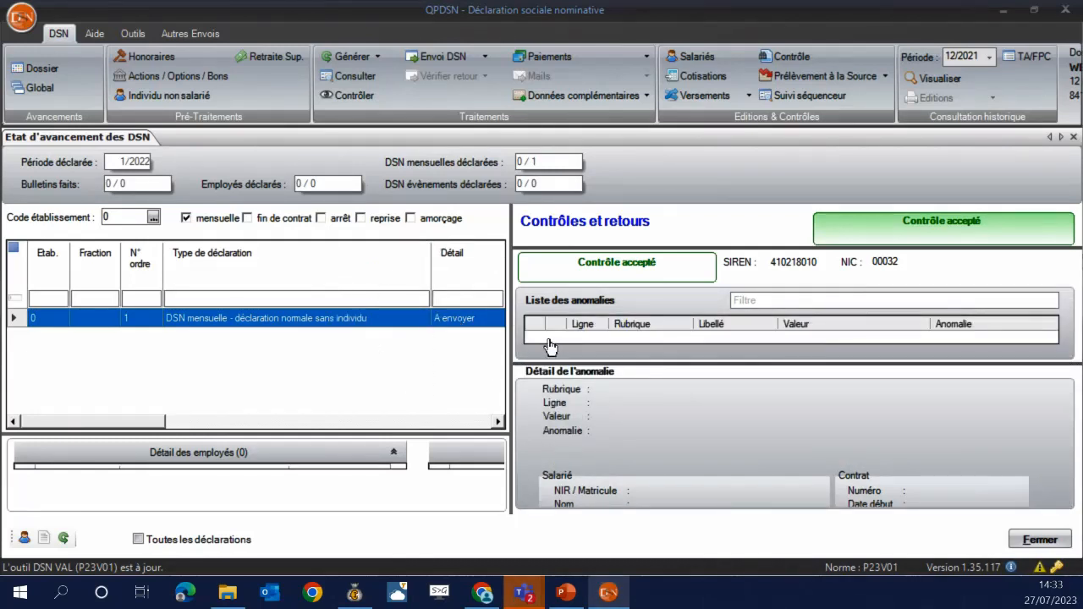
Switch to Quadra Paie and examine the Entrées / Sorties history of employee number 1.
click(354, 593)
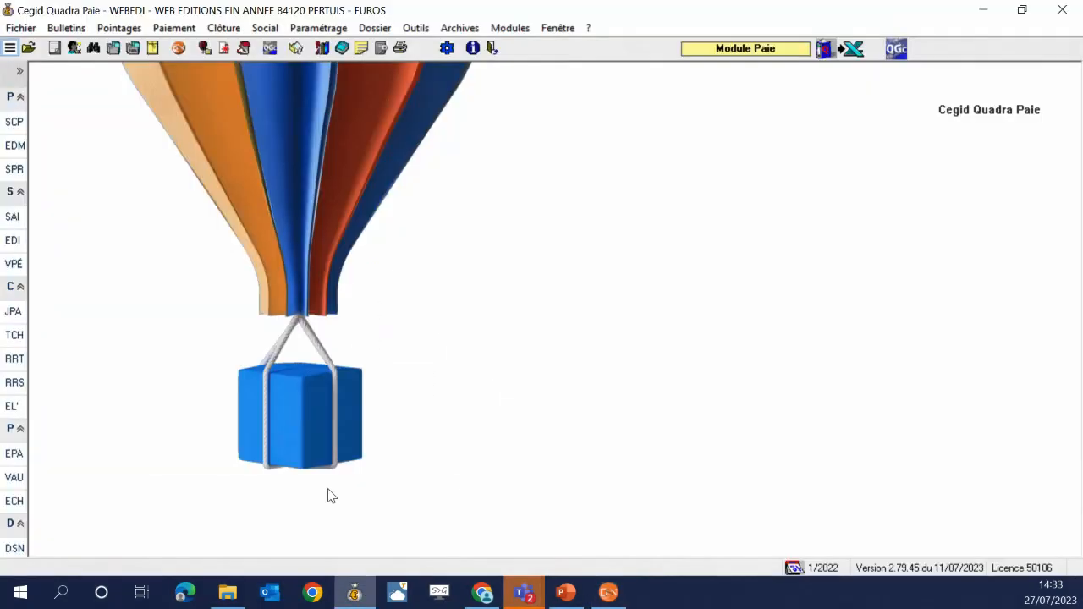
click(73, 48)
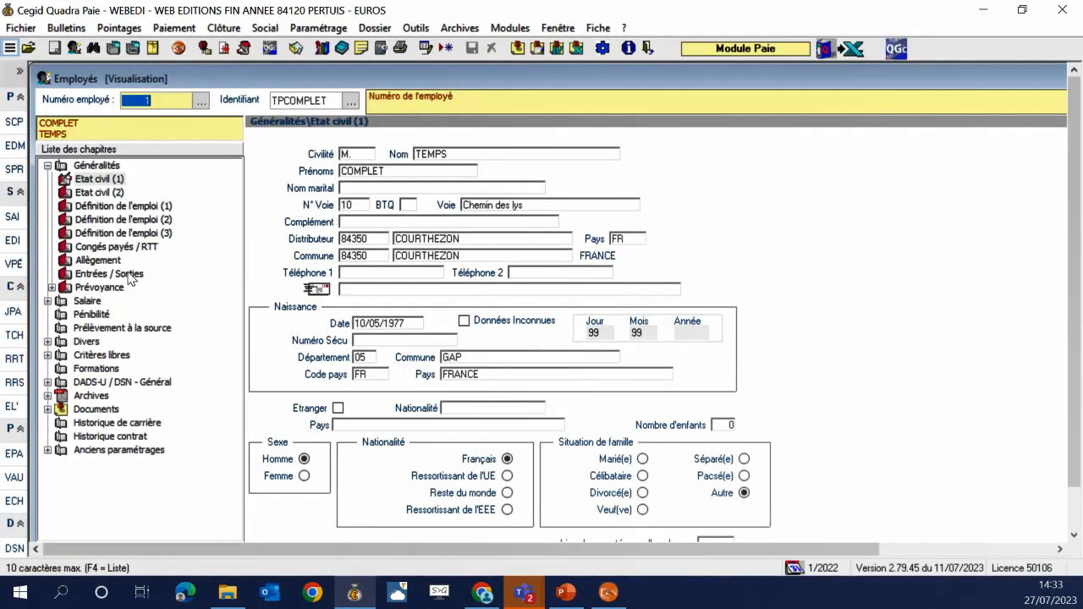
click(142, 274)
click(412, 350)
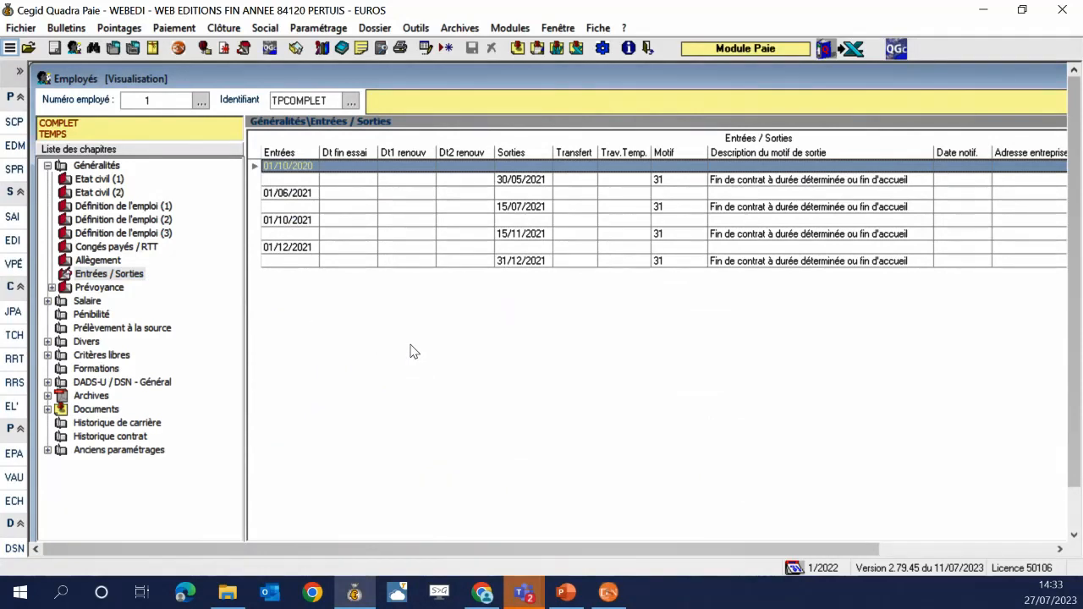
Add a new entry dated 01/01/2022 to the employee's Entrées / Sorties table.
click(290, 277)
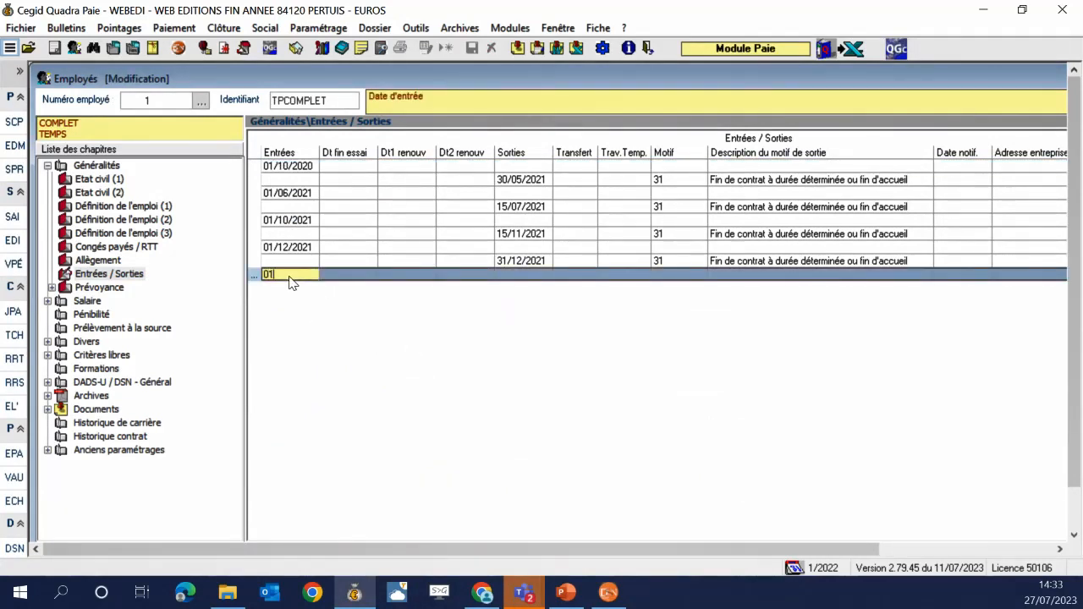
text(01/01/2022)
key(Return)
key(Return)
key(Return)
key(Return)
key(Return)
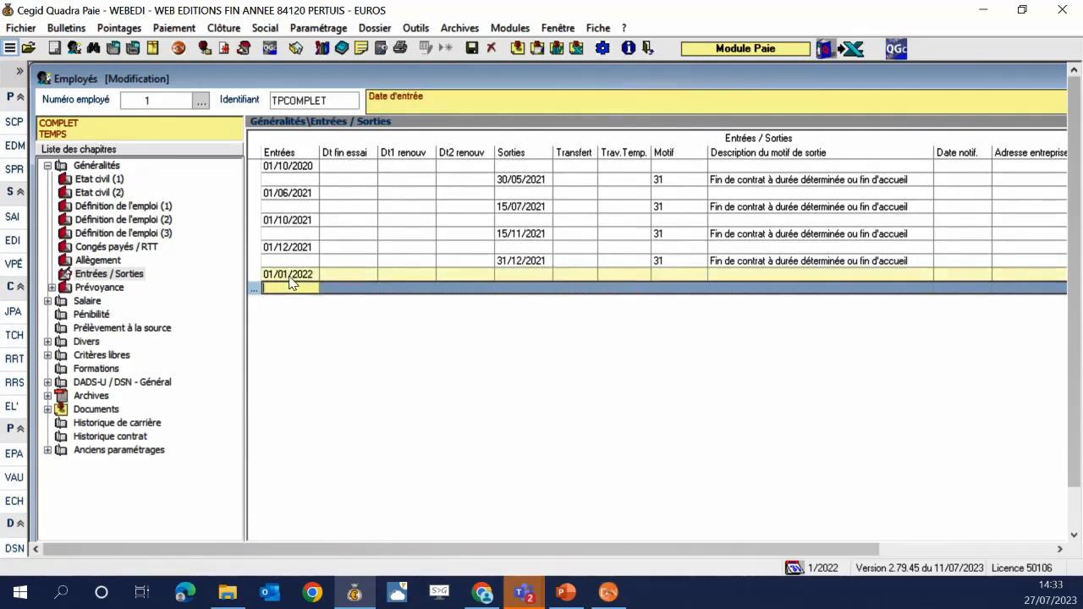
Add the matching exit line dated 31/12/2026 with exit reason 31.
key(Return)
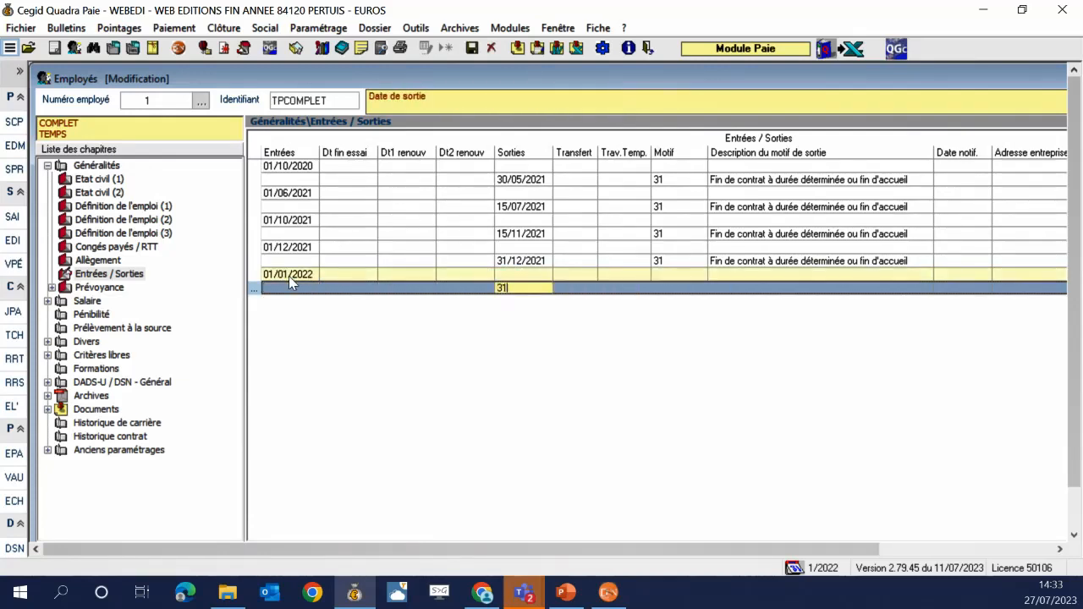
text(31/12/2026)
key(Return)
key(Return)
text(3)
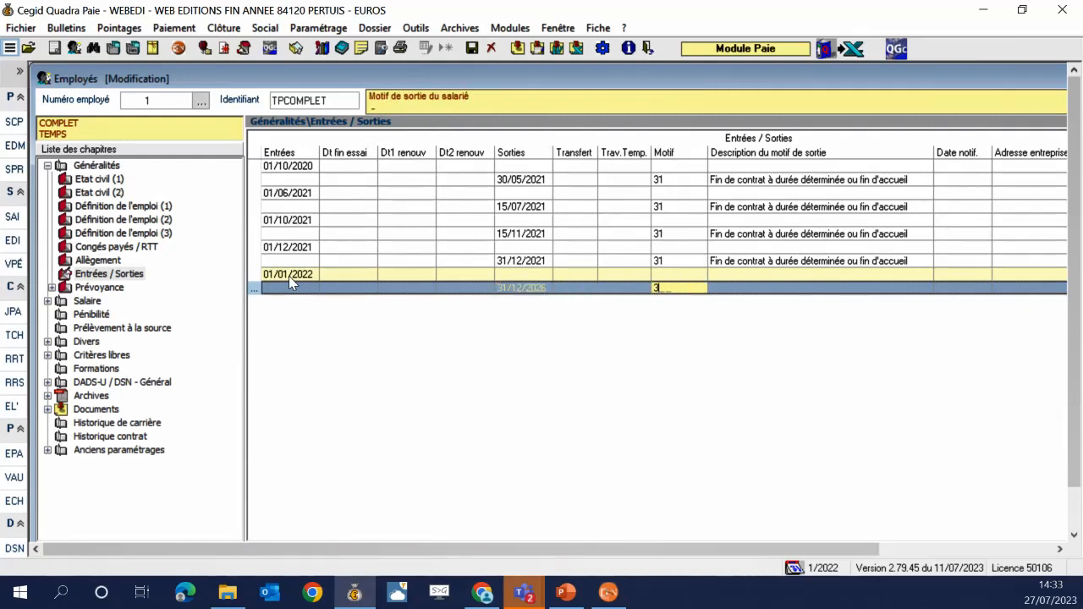
text(1)
key(Return)
key(Escape)
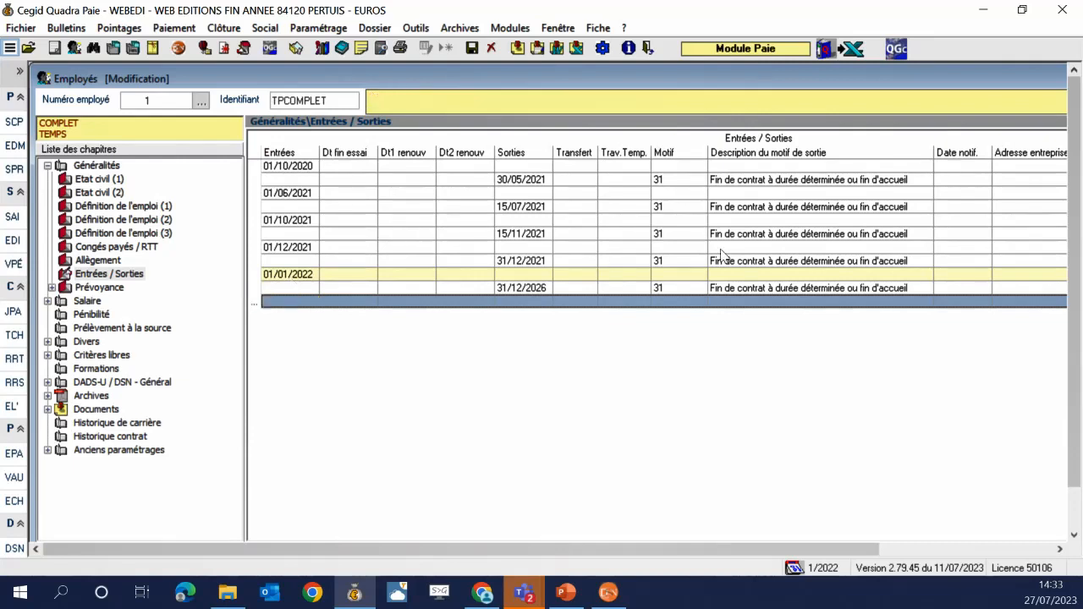
Save the employee record, declining the 'Embauche effective de l'individu' report, and close the record.
drag(1072, 313, 1072, 352)
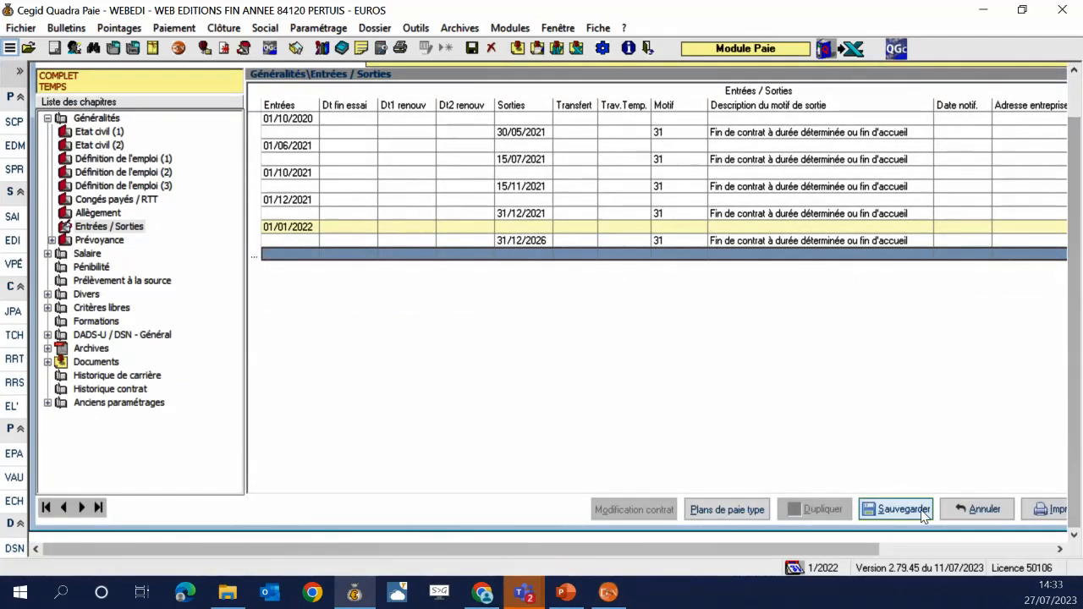
click(923, 514)
click(644, 350)
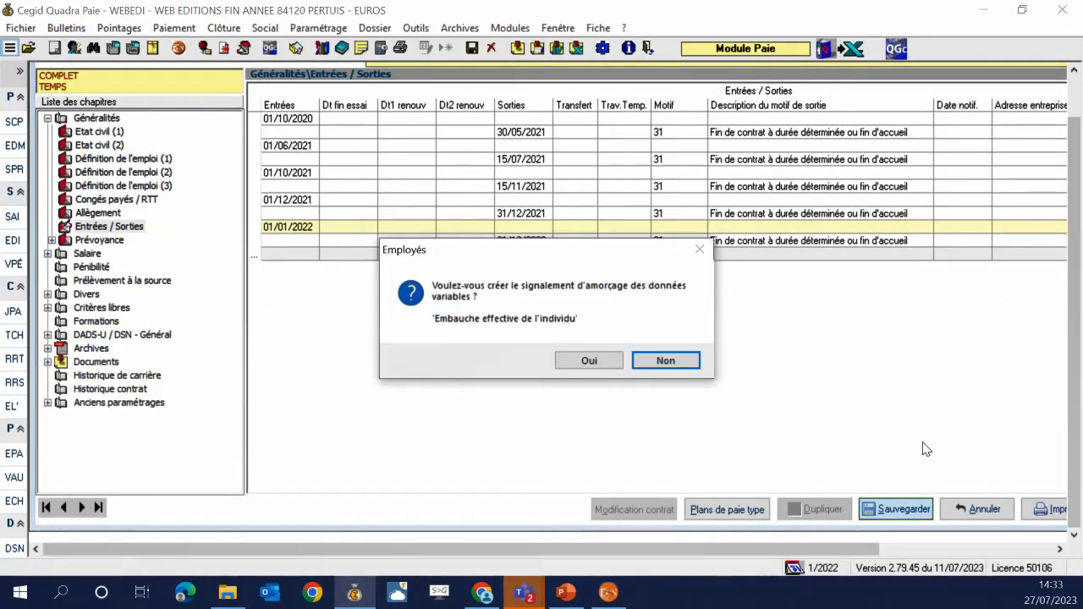
click(665, 360)
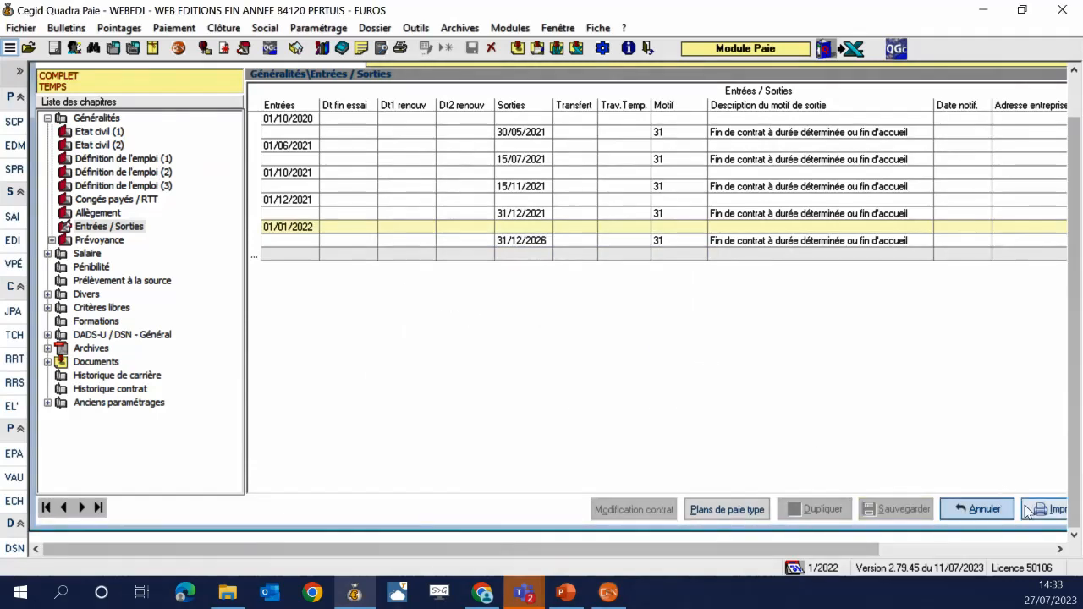
click(983, 509)
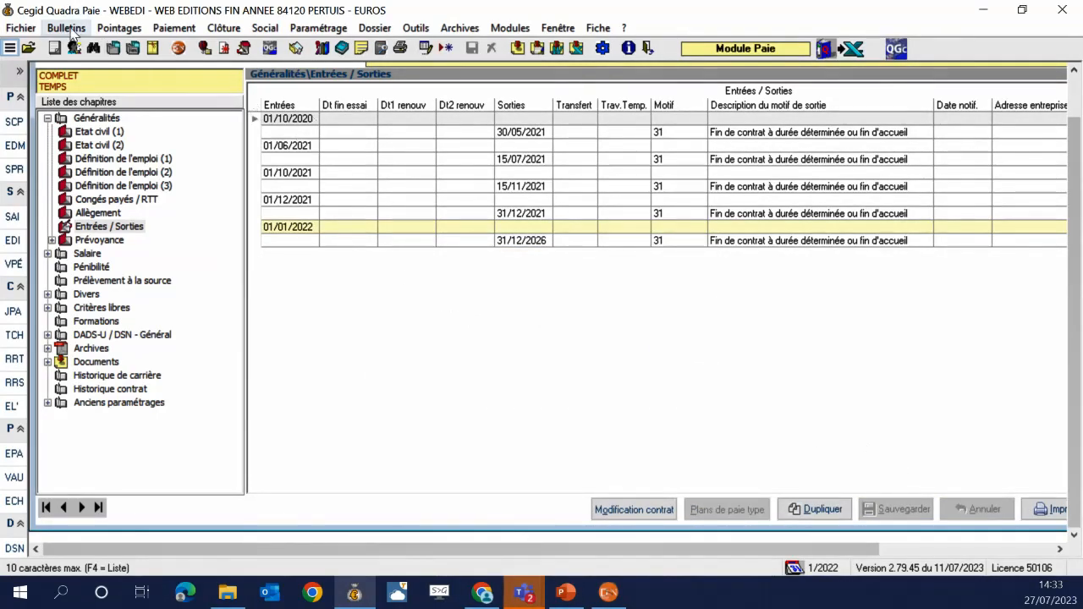
drag(1075, 269, 1064, 182)
drag(986, 80, 727, 82)
click(995, 78)
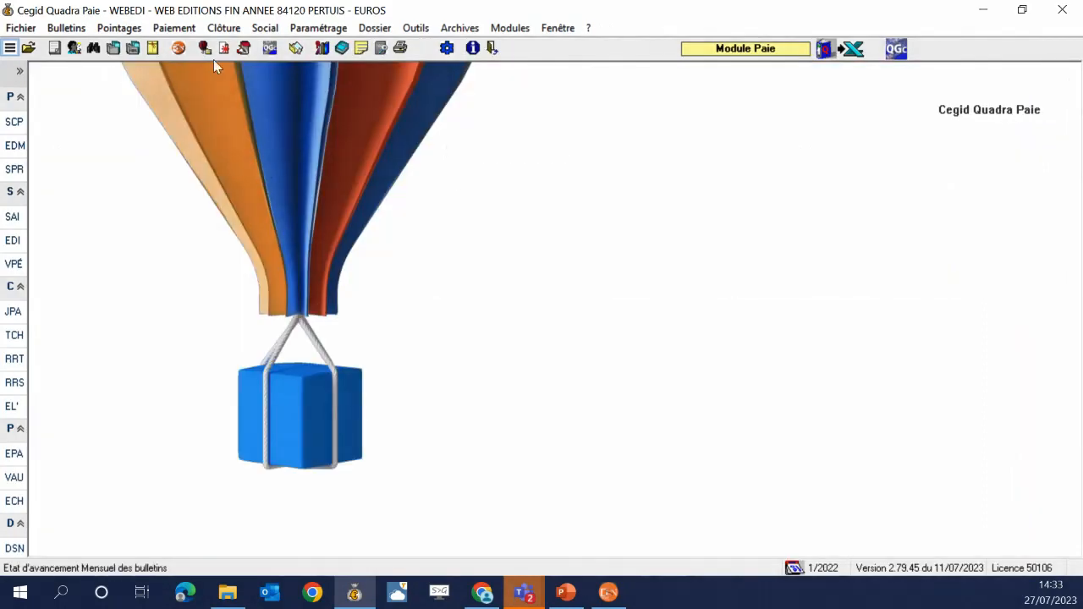
Create employee 1's 01/2022 payslip from the template with 21 days worked and save it.
click(56, 49)
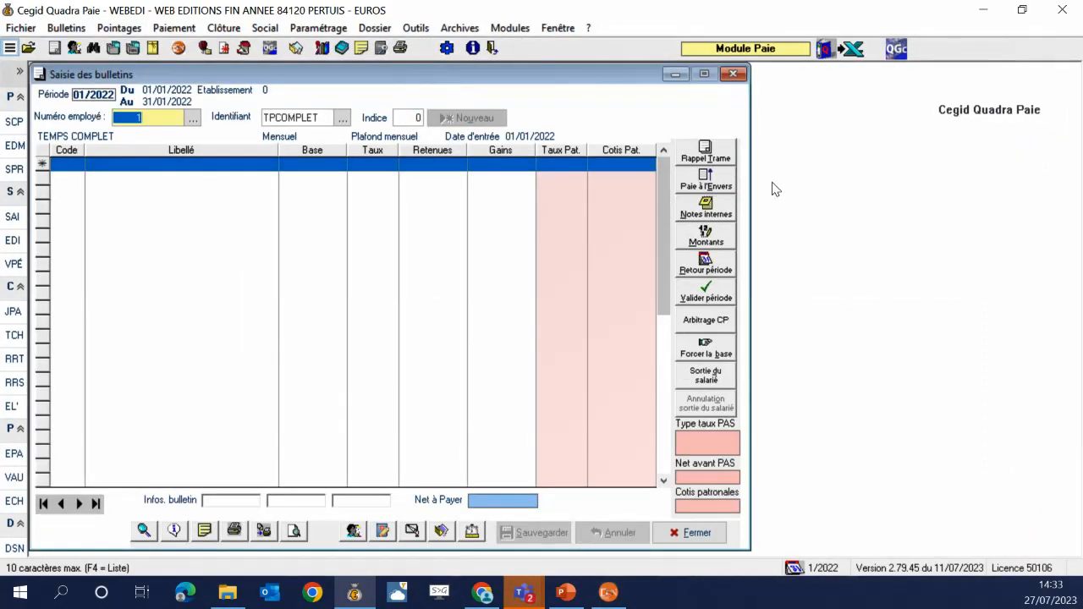
click(723, 156)
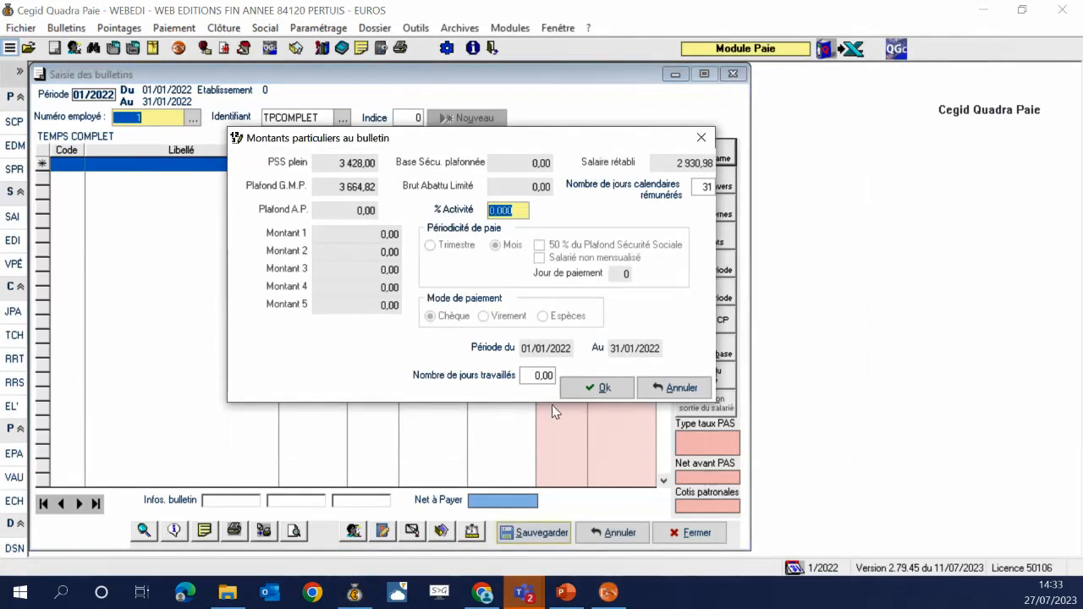
click(548, 369)
text(21)
key(Tab)
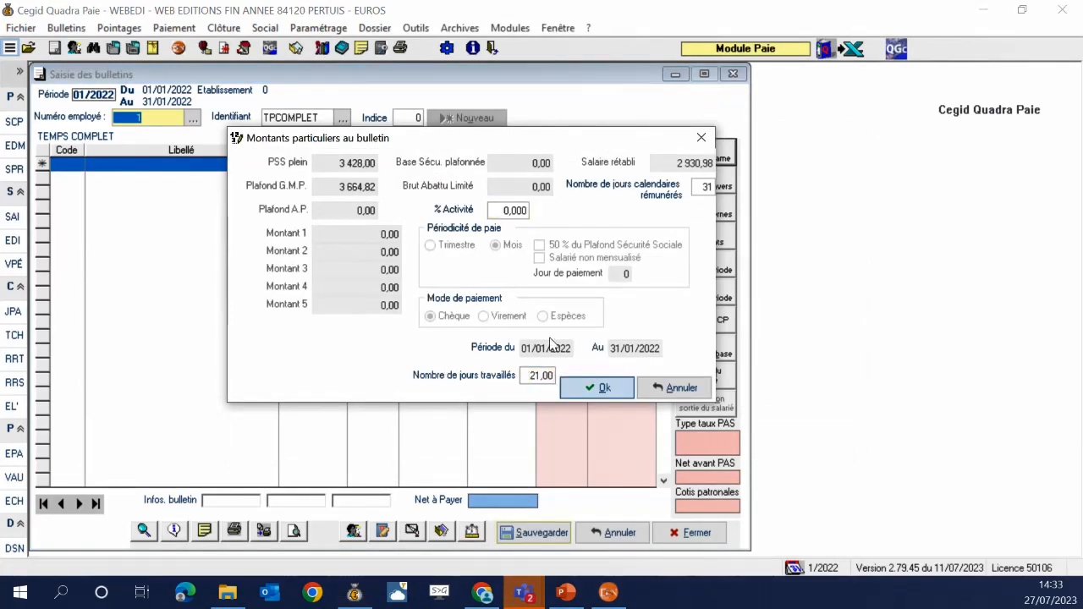
click(597, 389)
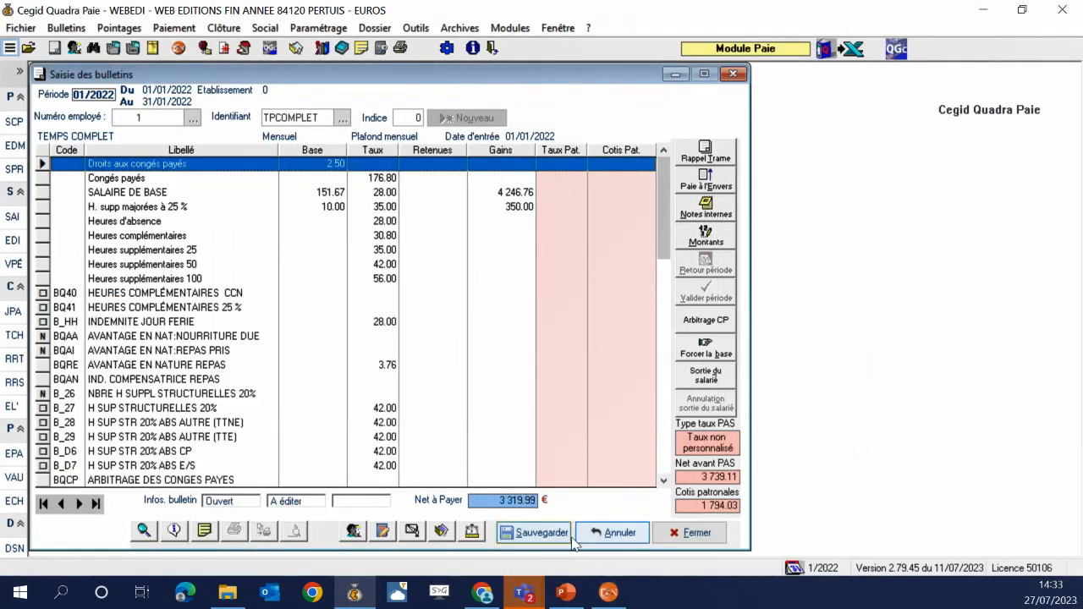
click(546, 534)
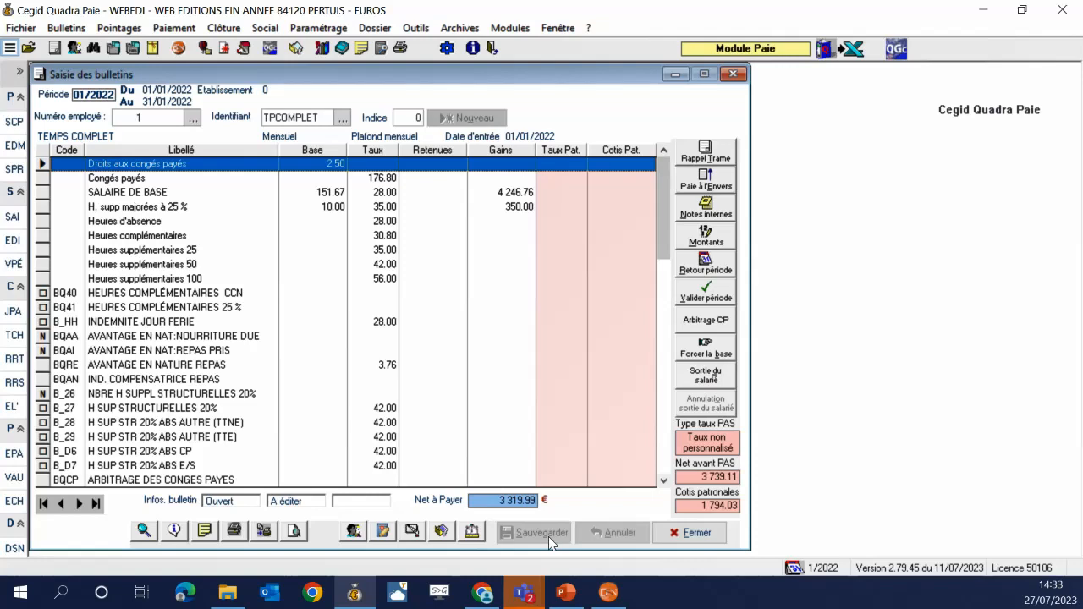
Validate the 1/2022 payslip period for employee 1, confirming with OUI.
click(706, 292)
text(OUI)
key(Return)
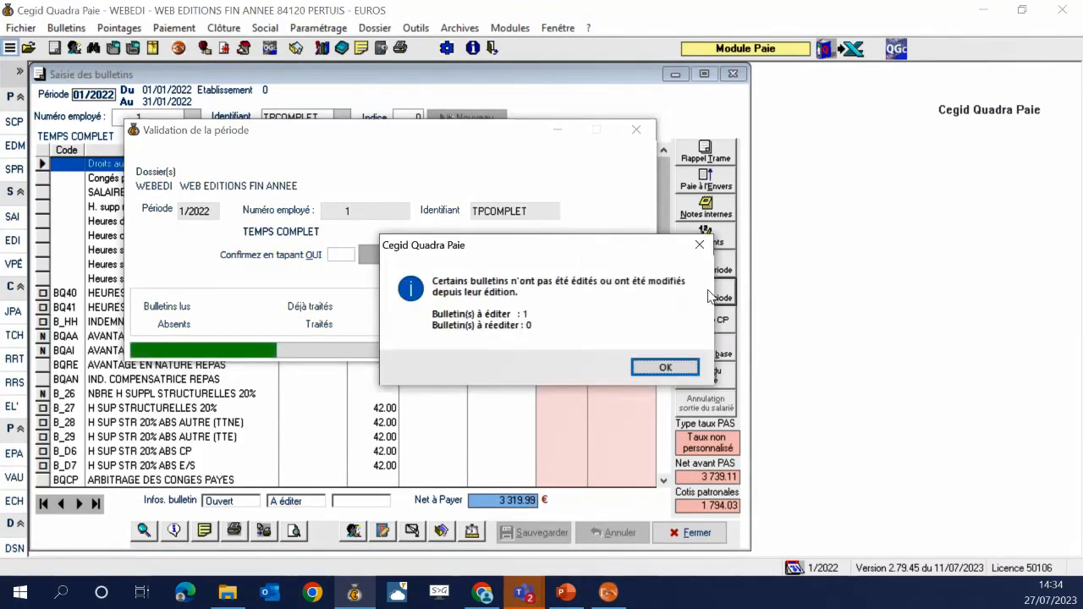
click(677, 372)
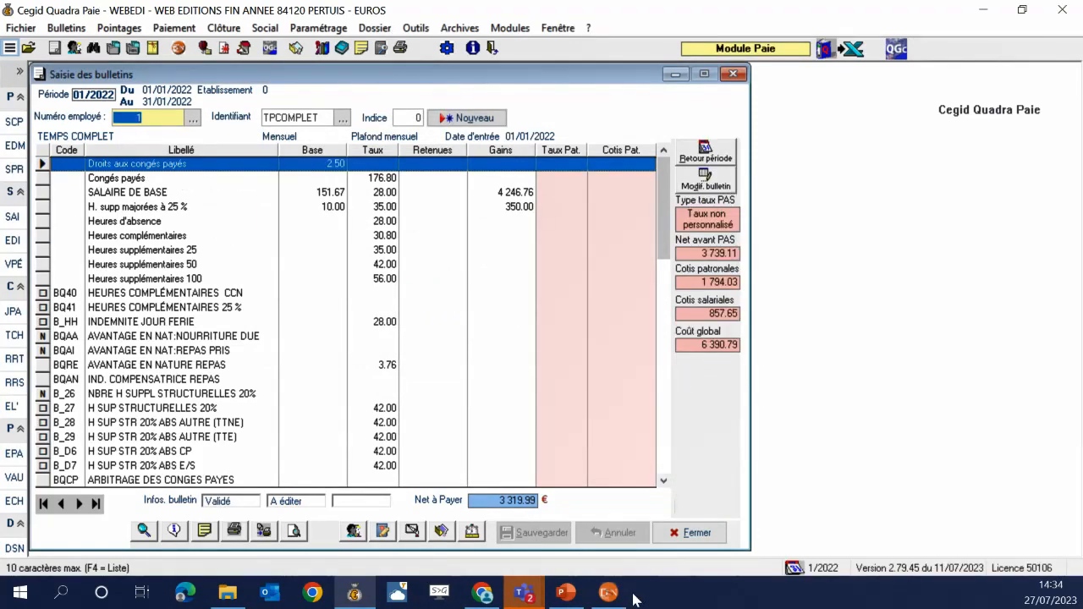
Switch to QPDSN and generate the 1/2022 monthly DSN of type 'déclaration normale sans individu', with control.
click(603, 596)
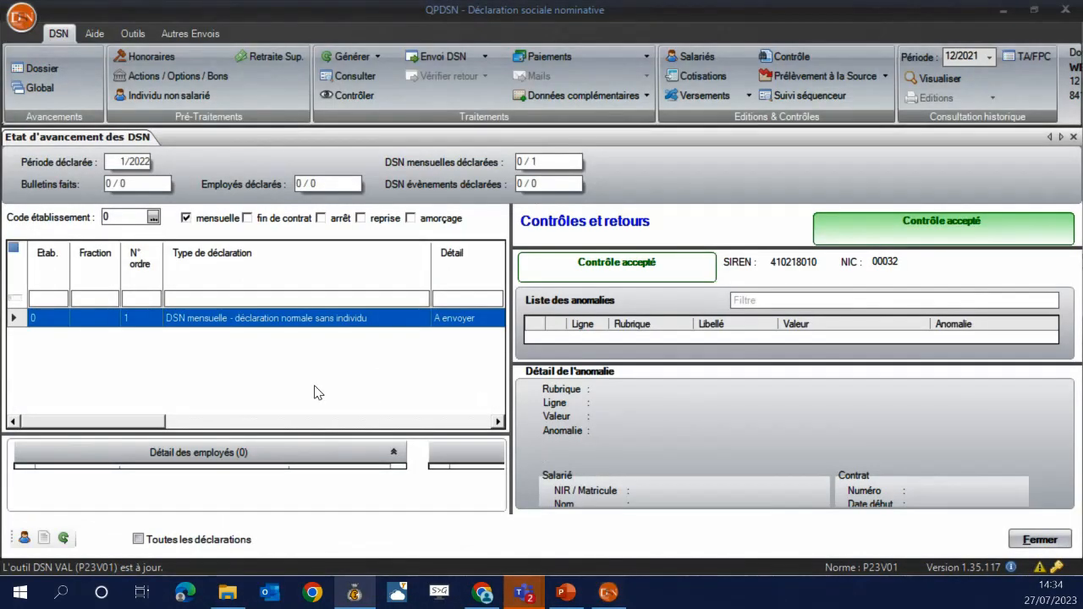
right_click(298, 328)
mouse_move(325, 338)
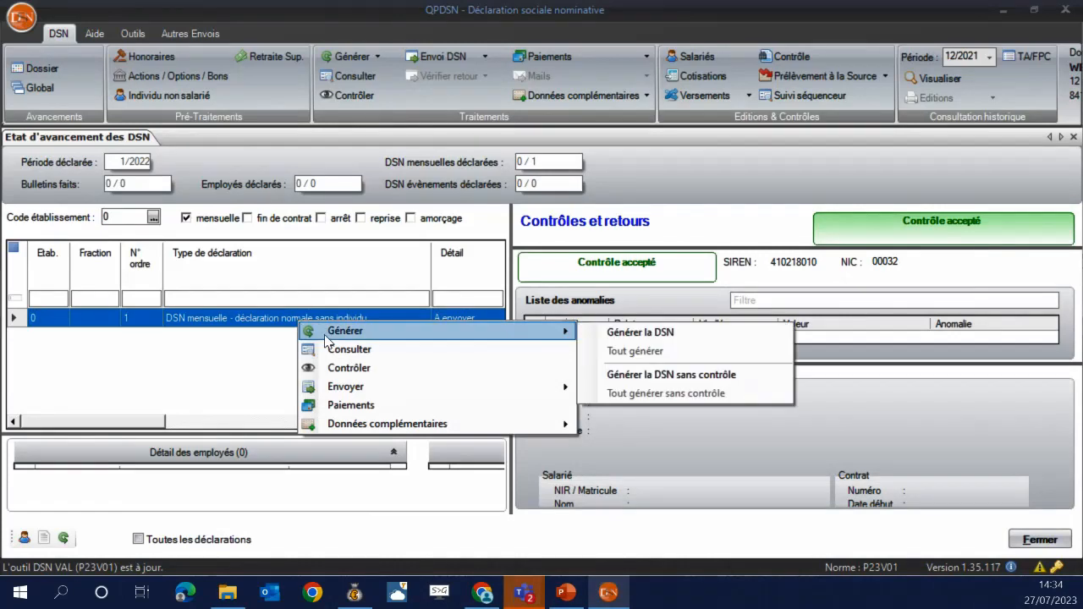
click(668, 334)
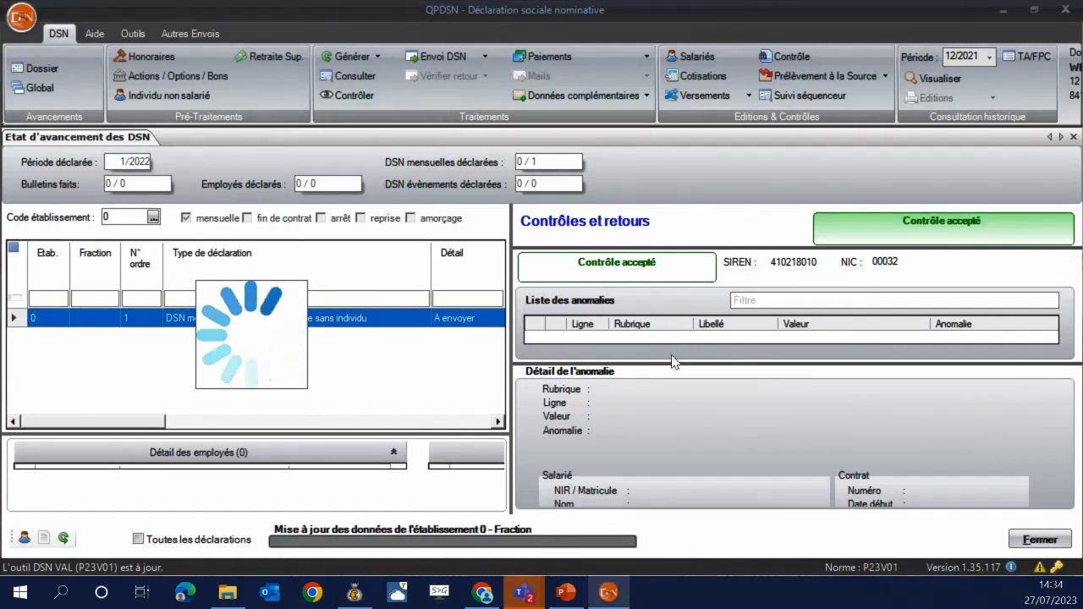
Examine the DSN's anomaly list and details, and check the S21.G00.30 - Individus section of the declaration.
drag(673, 365, 674, 430)
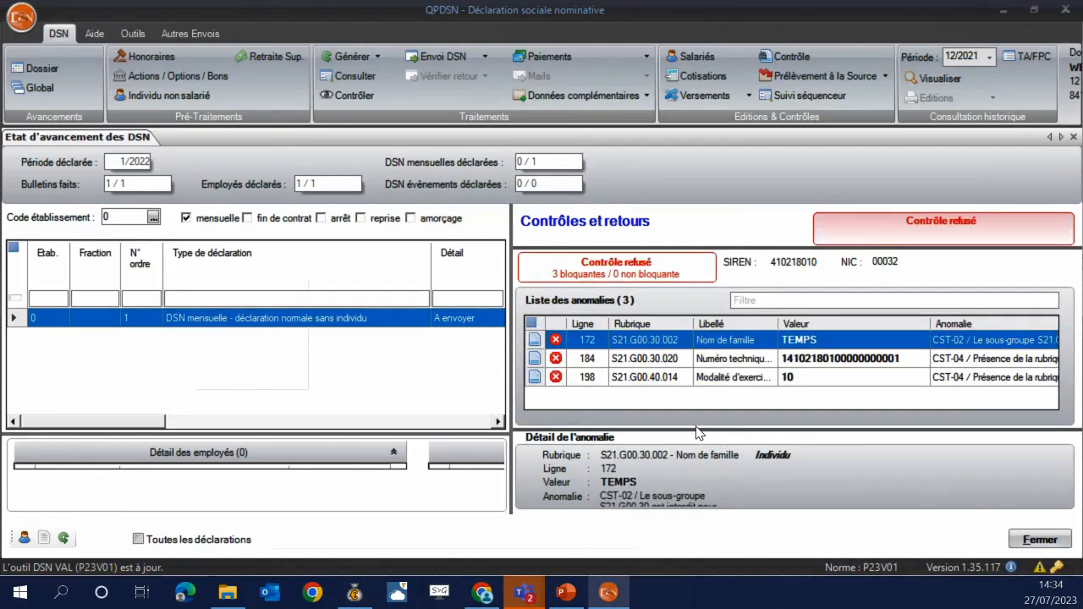
drag(697, 429, 697, 389)
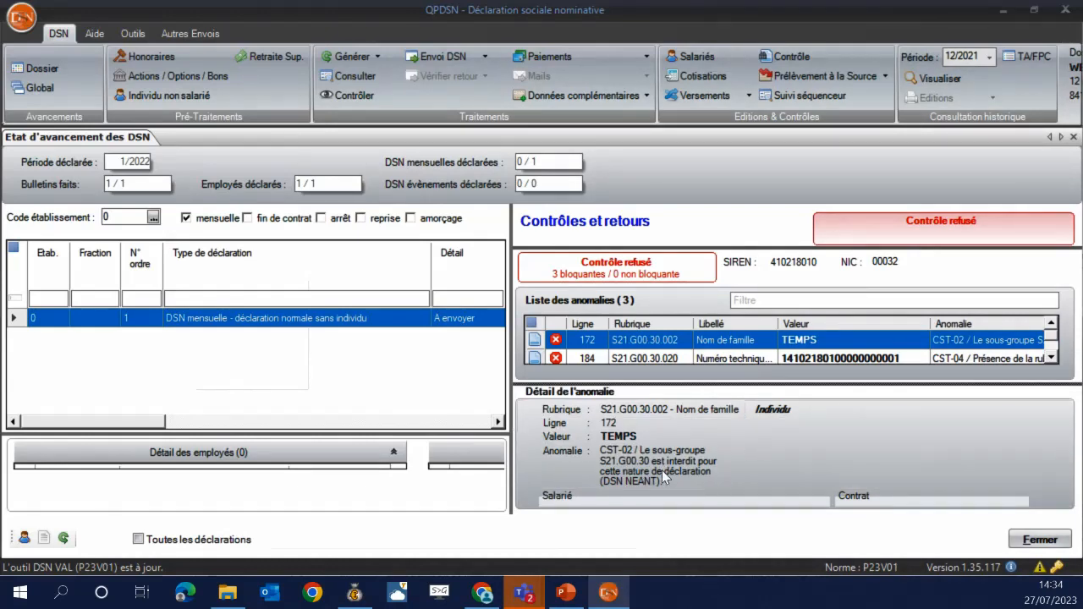
double_click(298, 319)
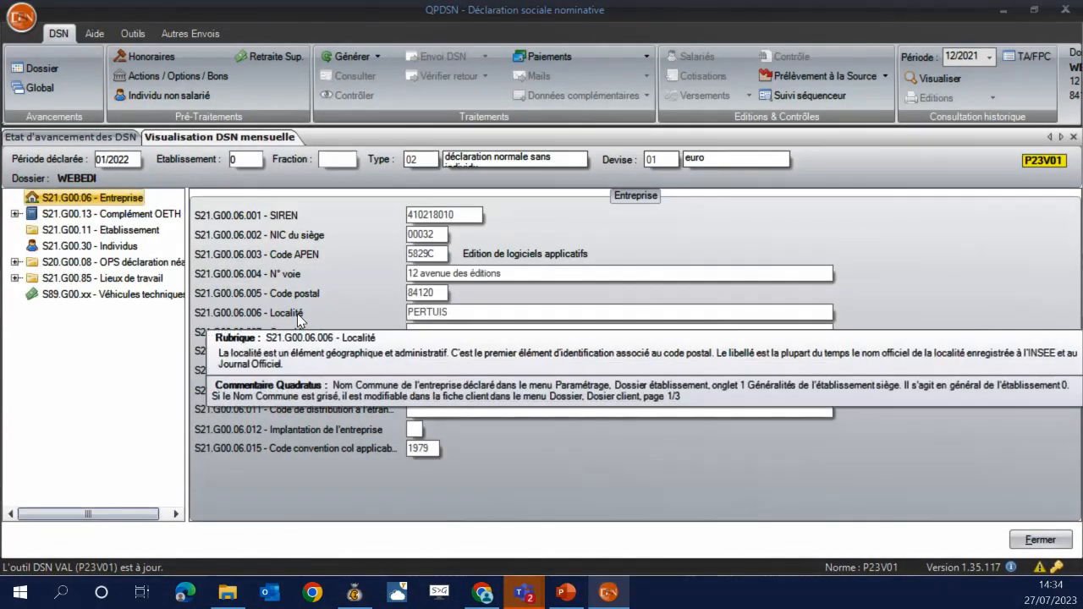
click(115, 250)
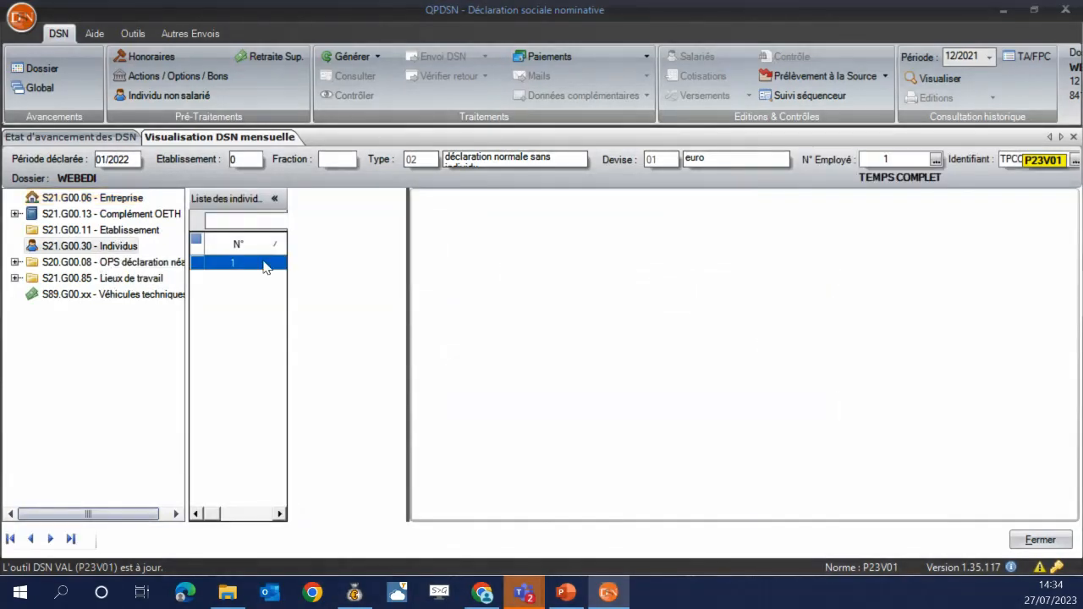
click(78, 137)
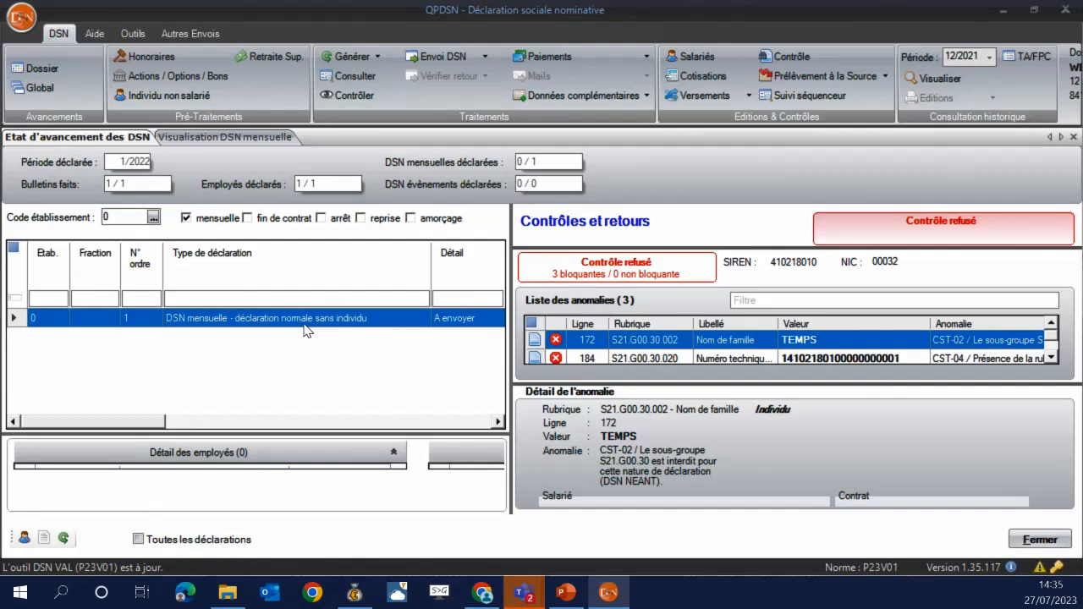
Delete DSN N° 1 and regenerate it as a monthly 'déclaration normale'.
key(Delete)
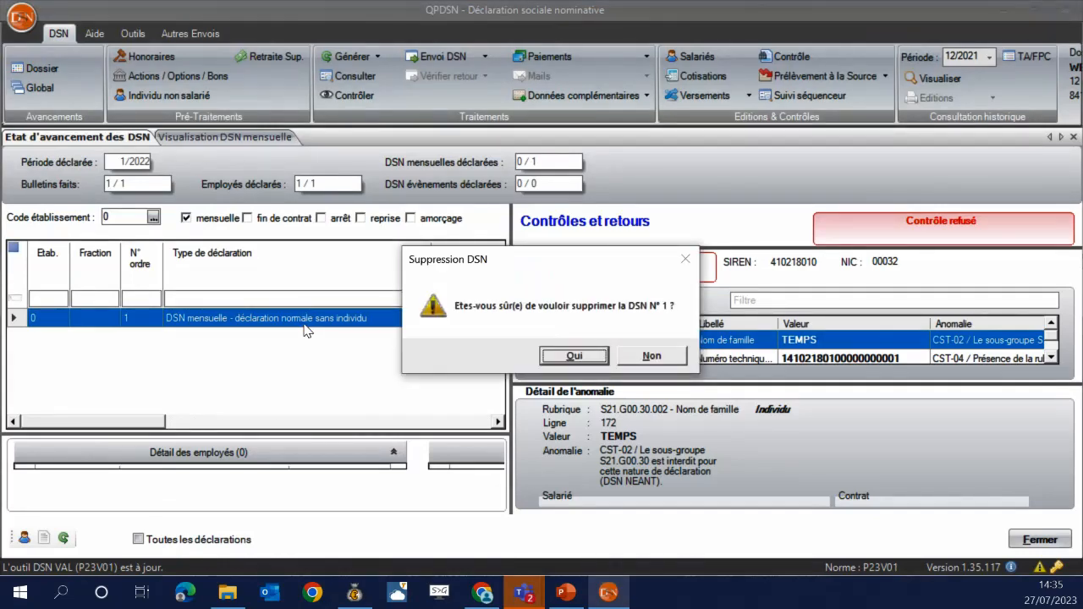
key(Return)
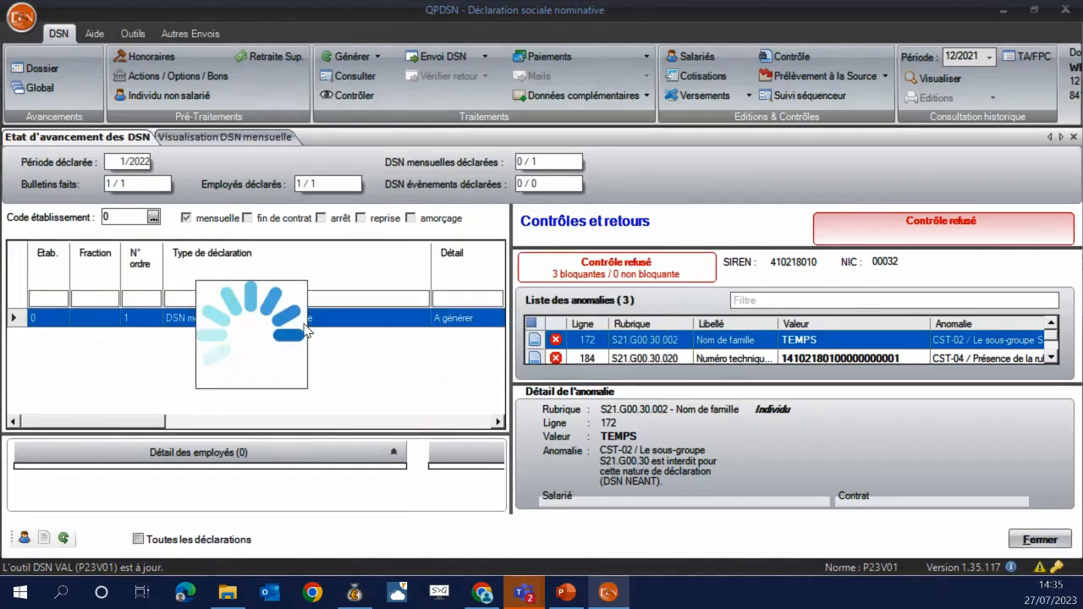
right_click(306, 330)
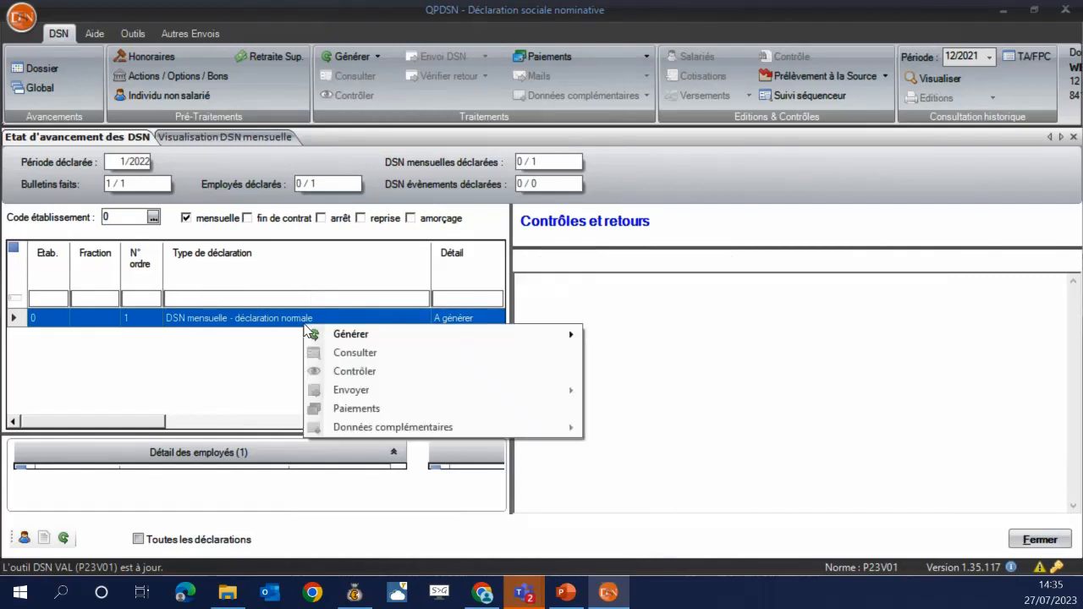
mouse_move(550, 338)
click(626, 335)
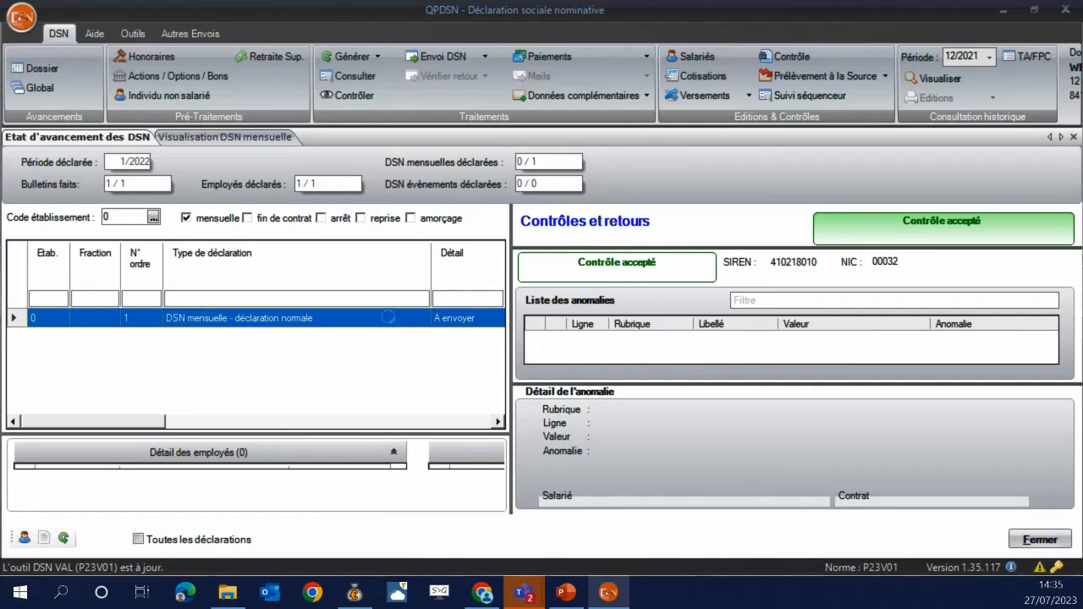
Delete the generated monthly DSN, then close QPDSN and the payslip entry window.
key(Delete)
key(Return)
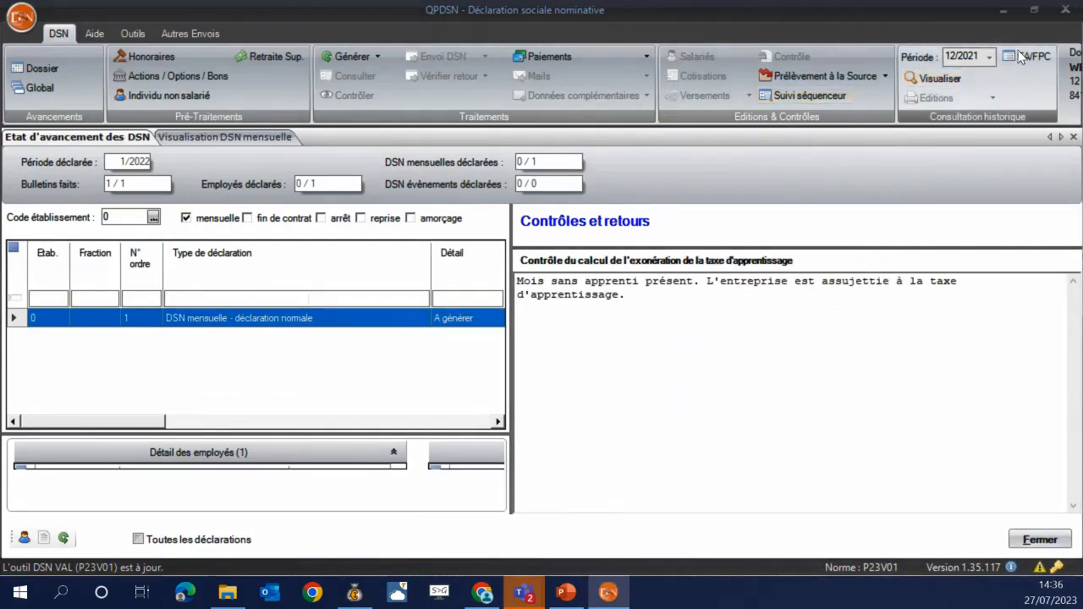
click(1072, 18)
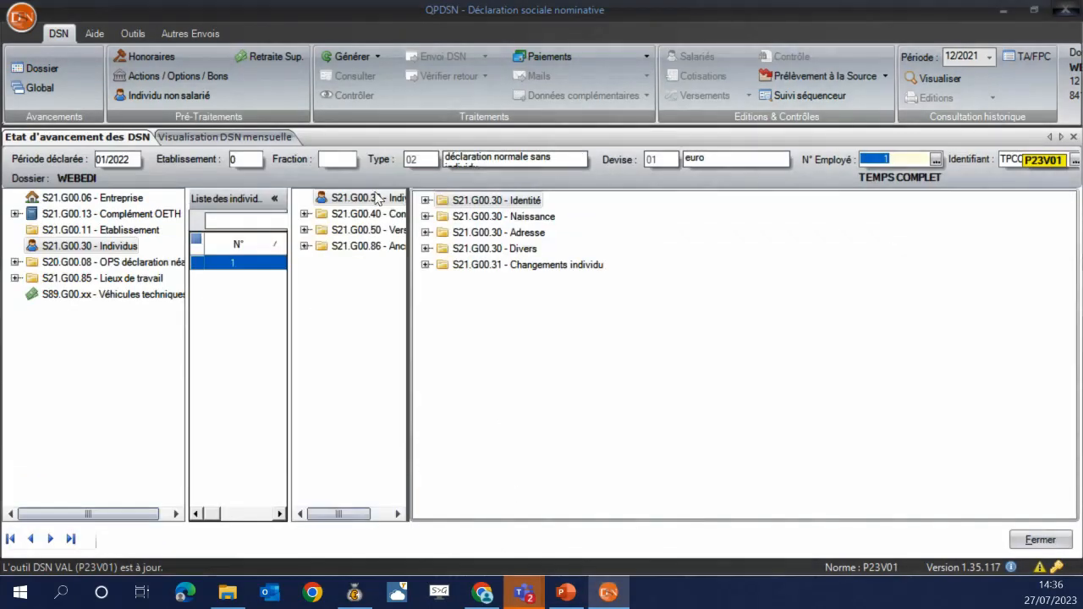
click(732, 76)
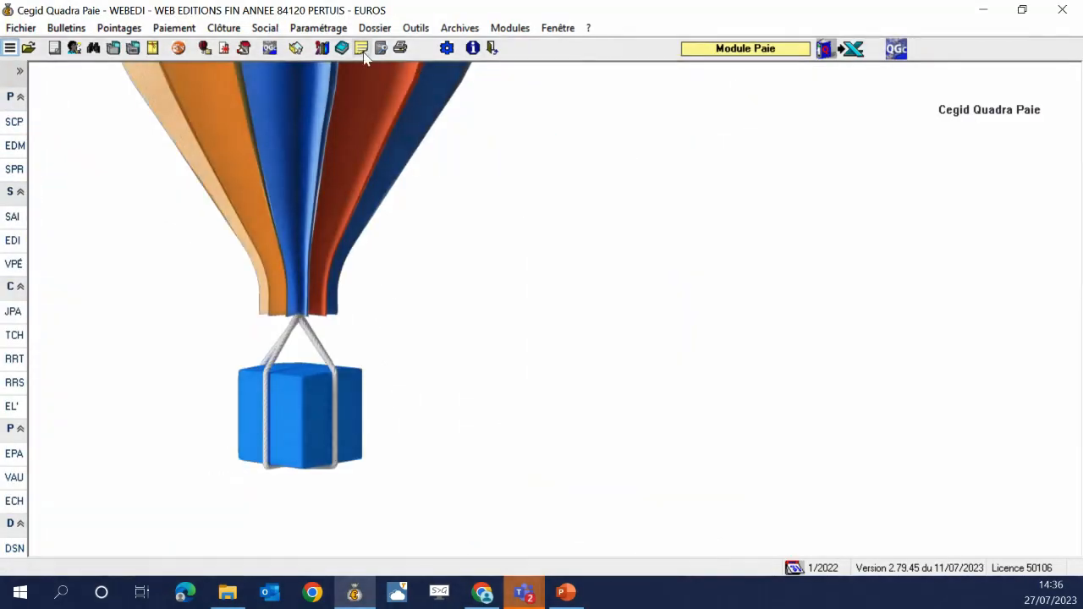
Enable 'Ne pas déclarer l'établissement dans la DADS-U' for establishment 0 of folder WEBEDI and save the establishment record.
click(318, 28)
click(399, 230)
click(818, 147)
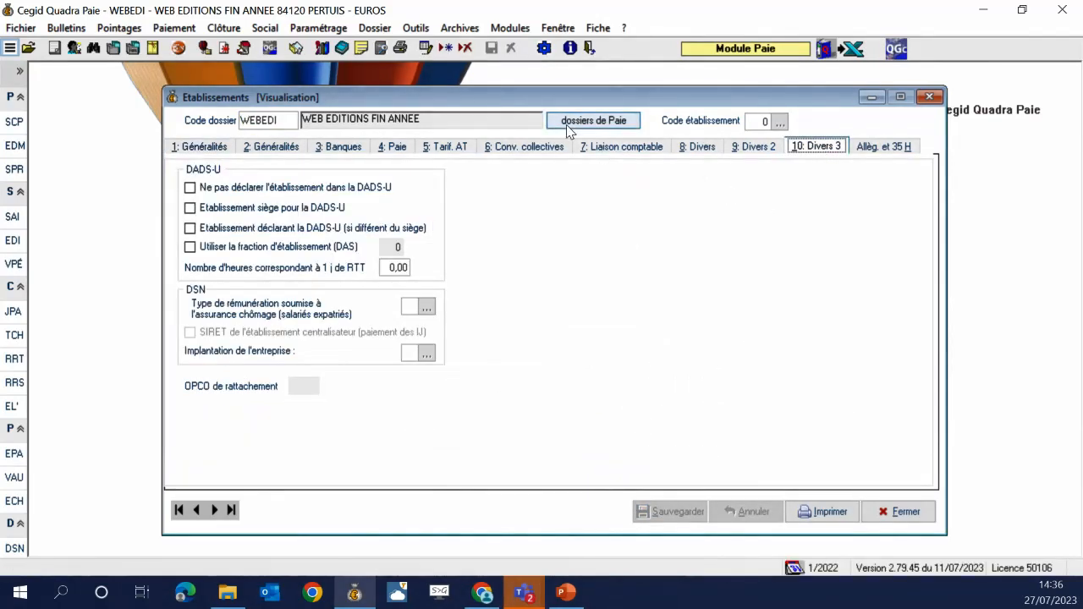
click(245, 188)
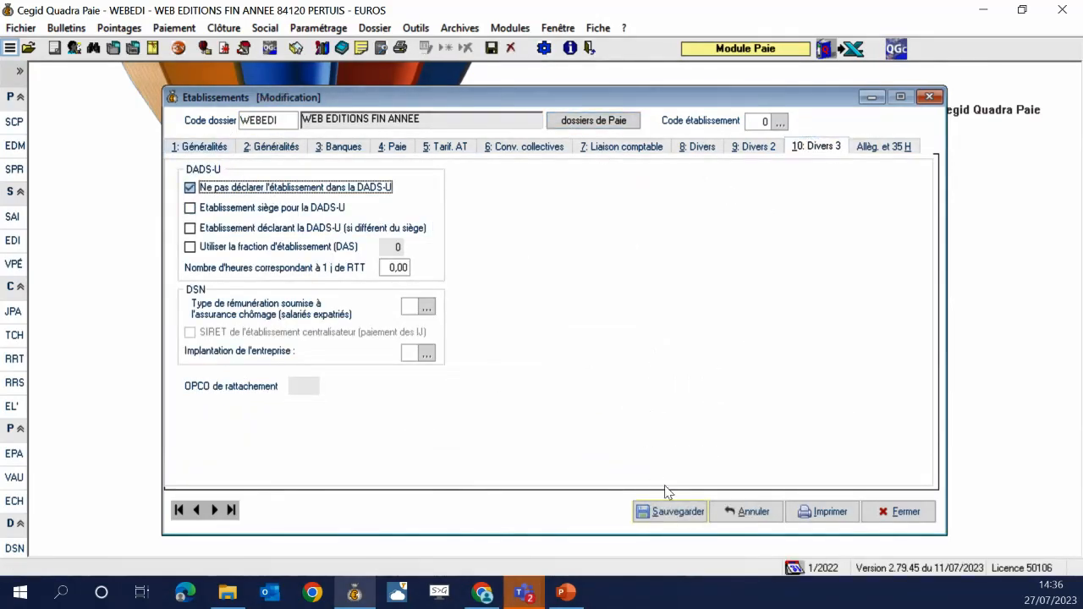
click(669, 512)
click(643, 355)
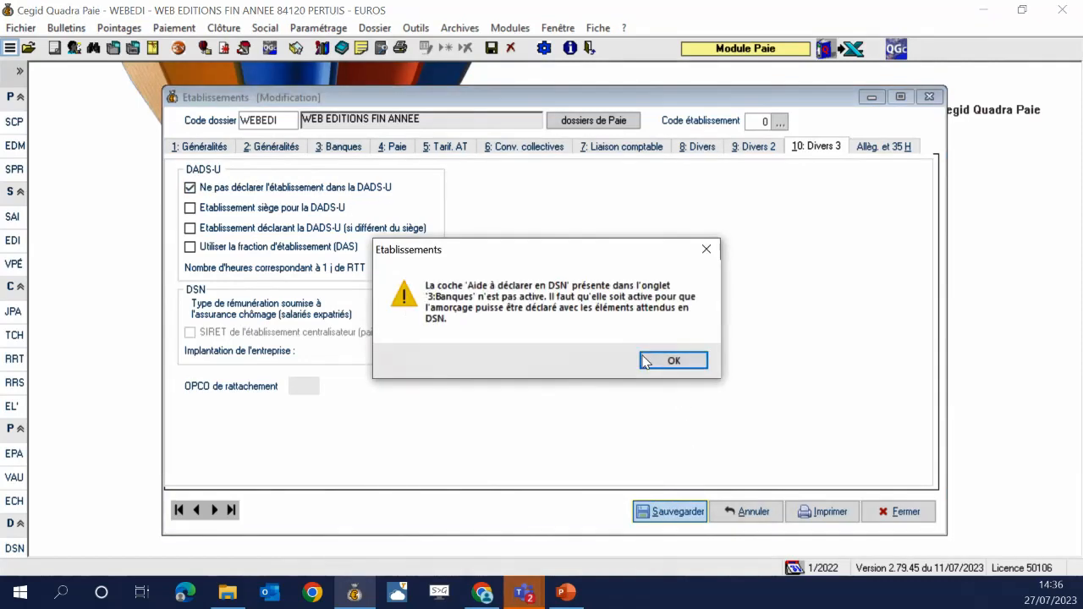
click(688, 363)
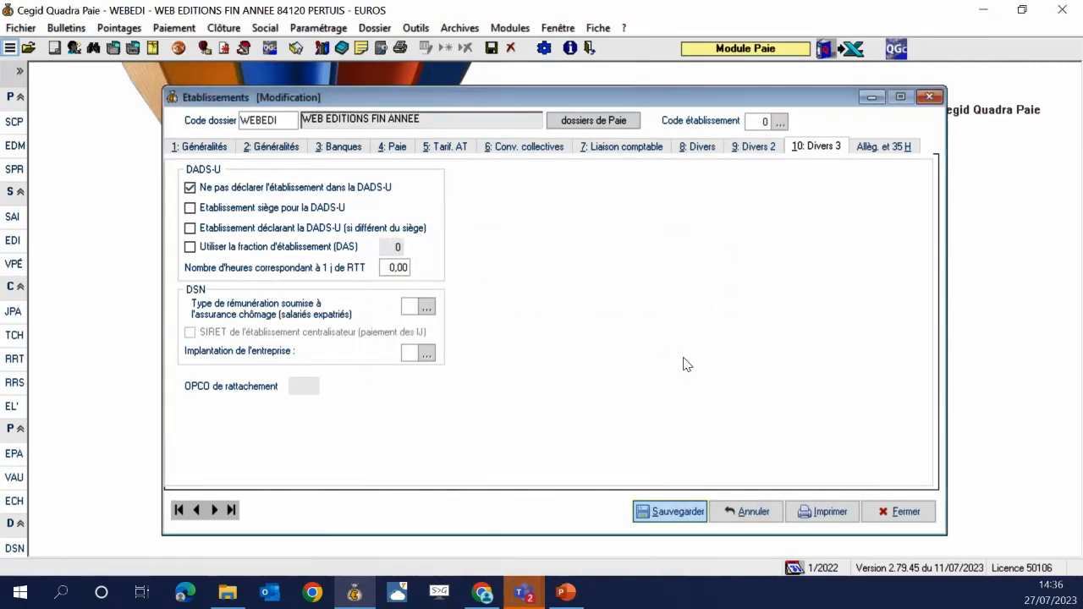
click(893, 513)
Start closing the payroll period and check the 1/2022 monthly DSN progress in QPDSN with the establishment code cleared.
click(63, 34)
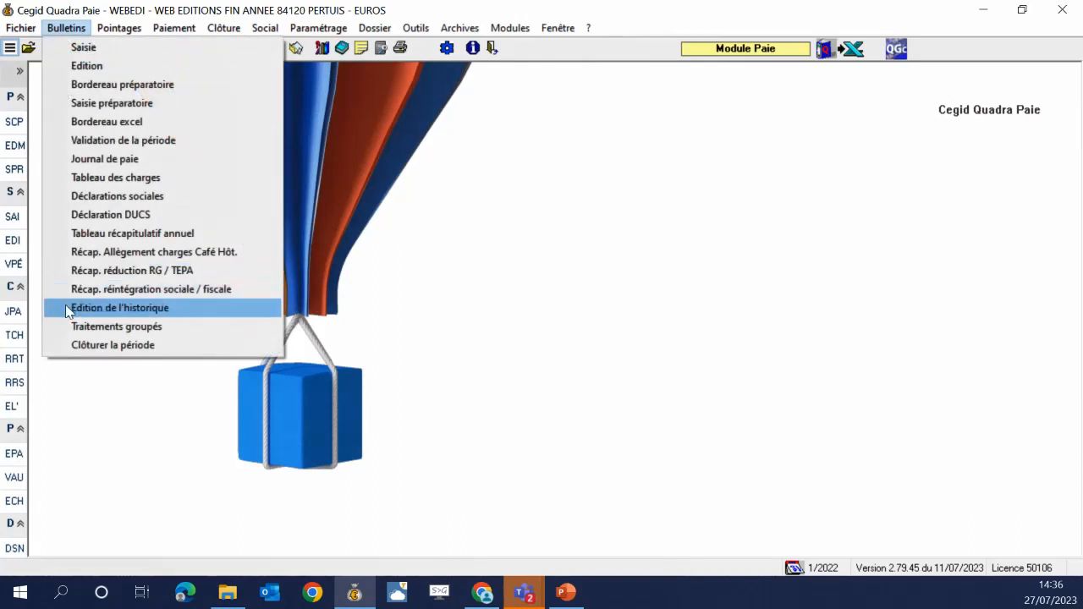
click(98, 343)
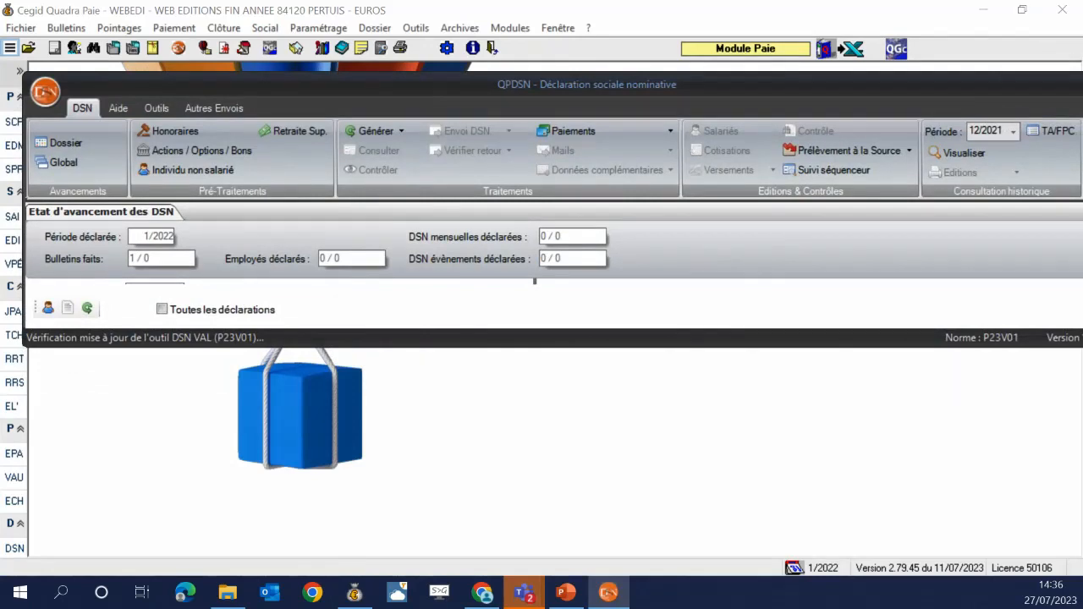
drag(728, 82, 524, 63)
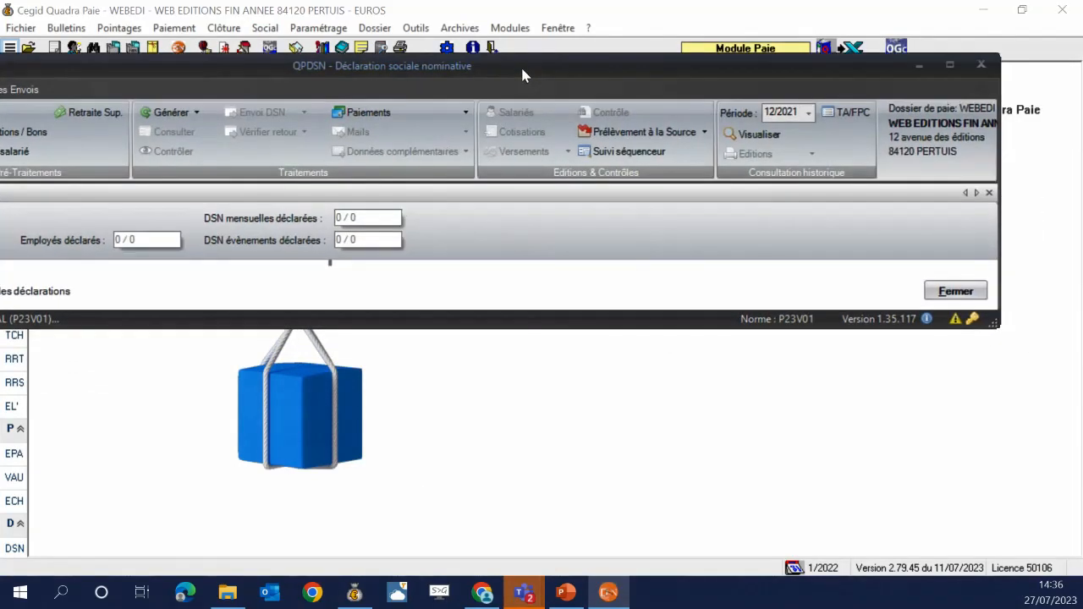
click(948, 66)
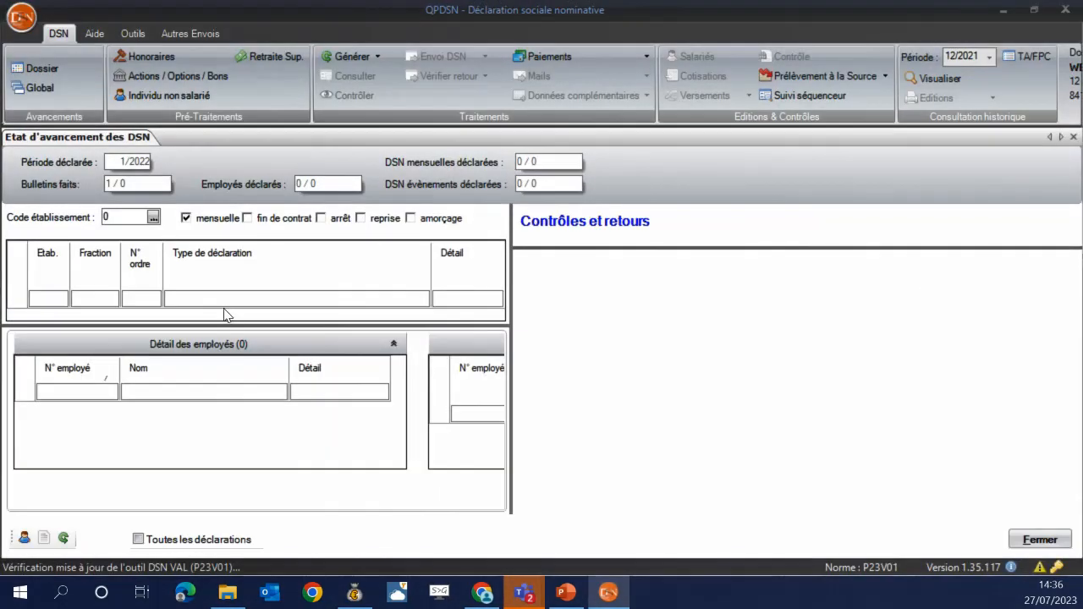
click(118, 215)
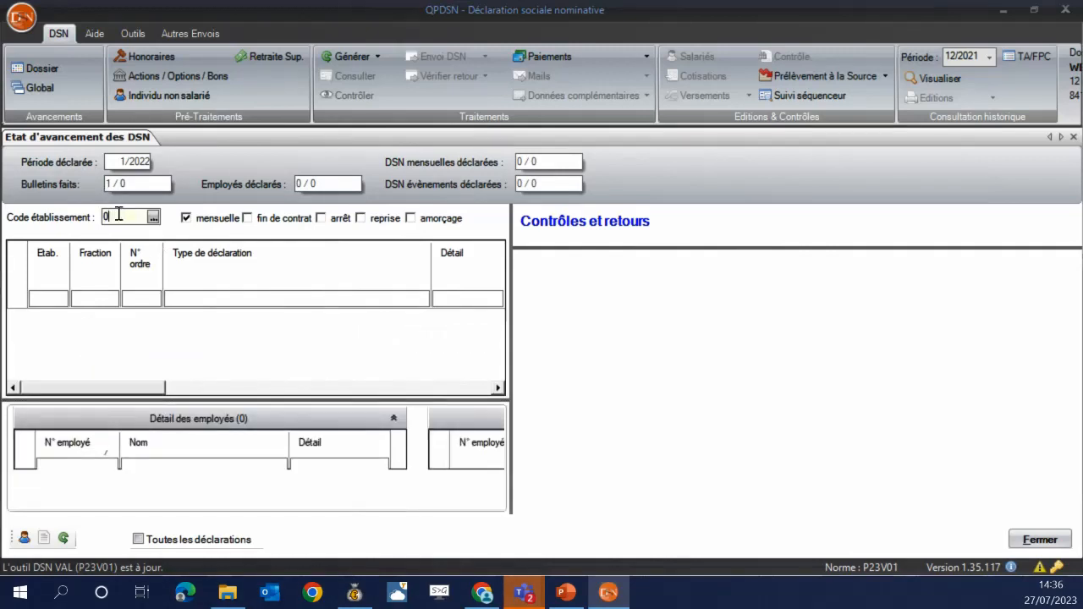
key(Return)
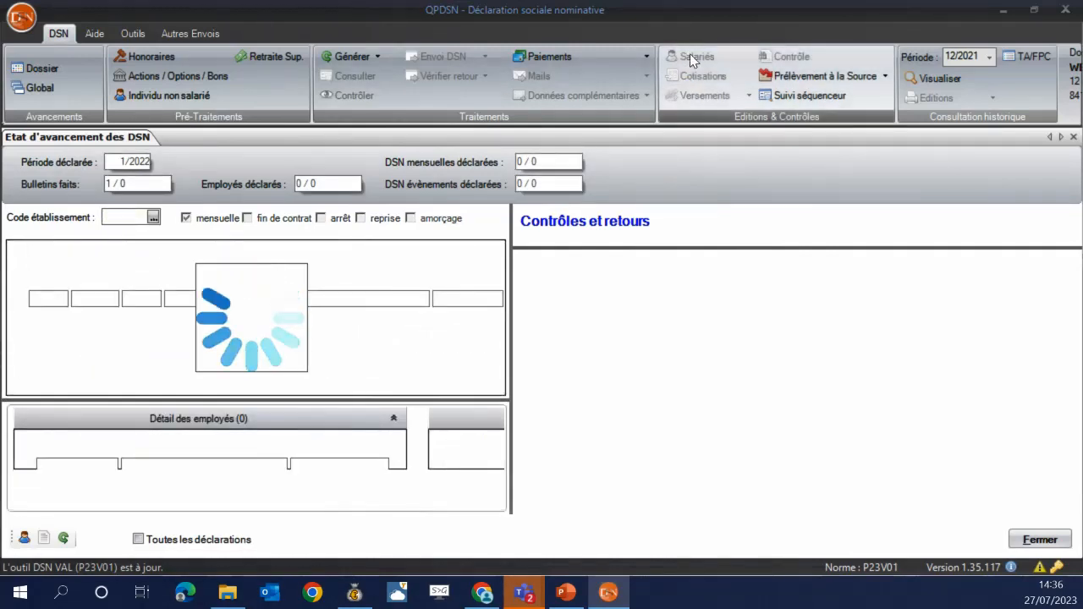
click(1064, 10)
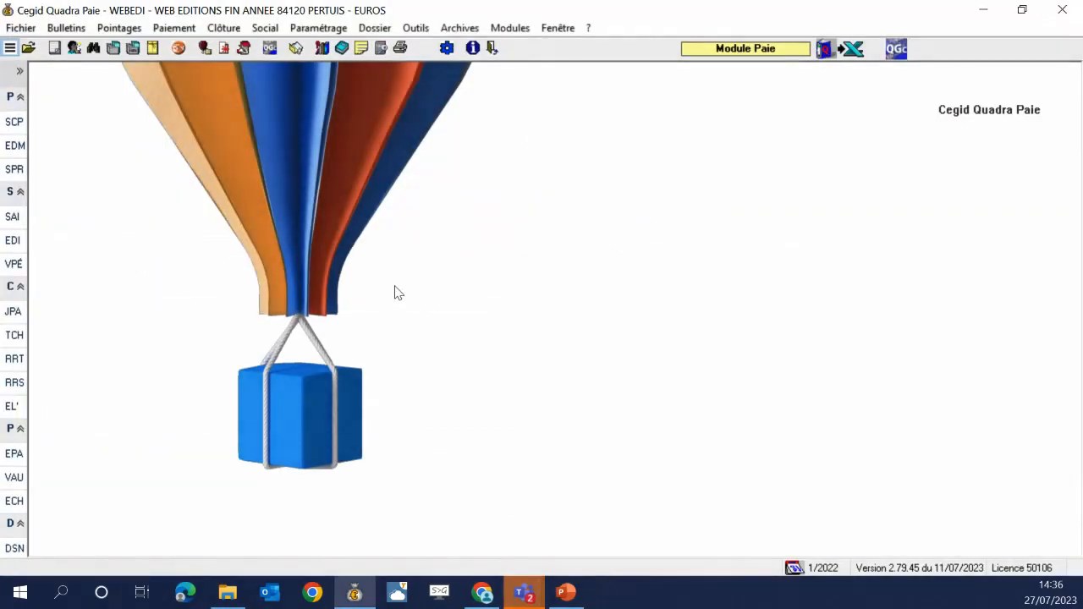
Close the 01/2022 payroll period for folder WEBEDI, confirming with OUI.
click(66, 28)
click(108, 344)
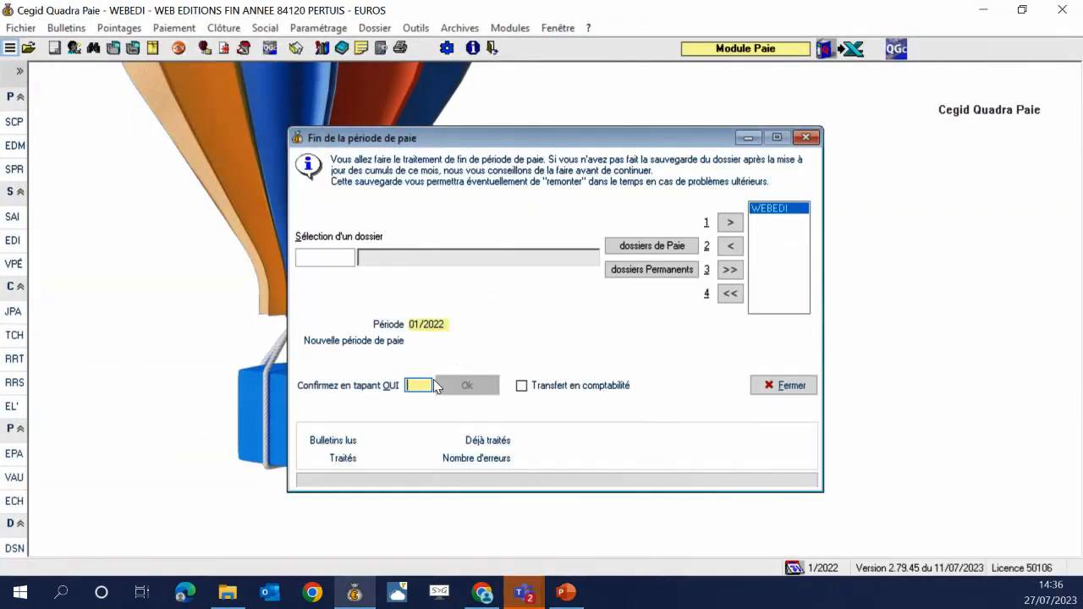
text(OUI)
key(Return)
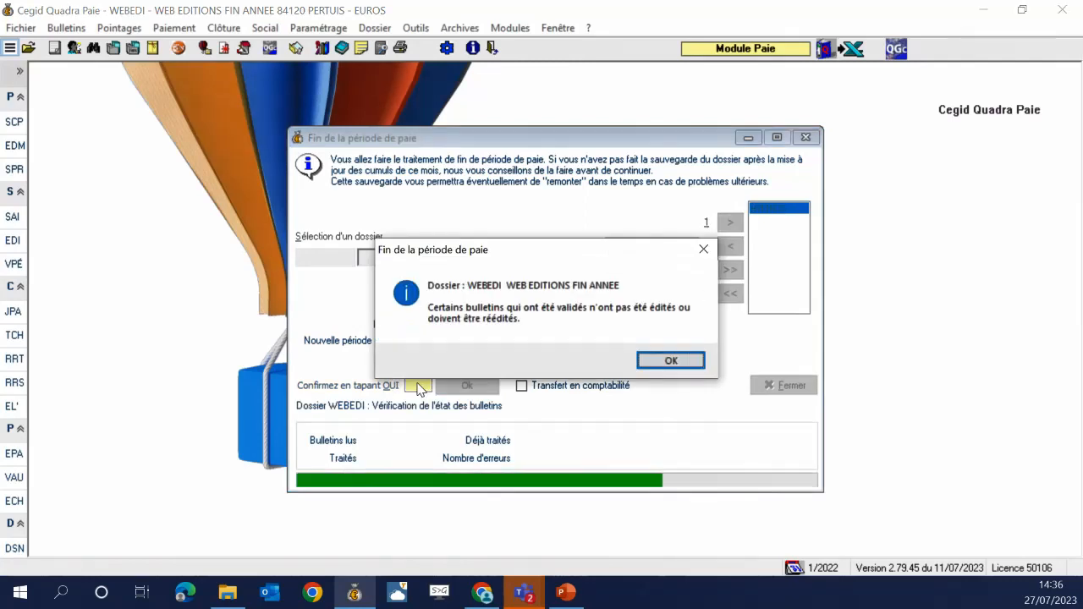
click(703, 365)
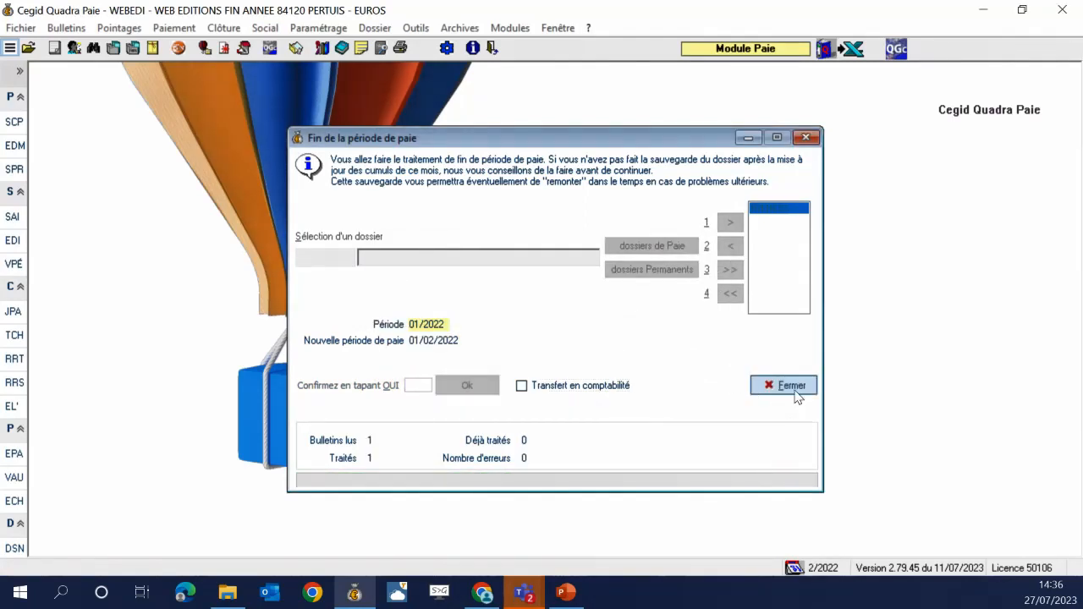
click(794, 397)
Close the 02/2022 payroll period for folder WEBEDI, confirming with OUI.
click(66, 28)
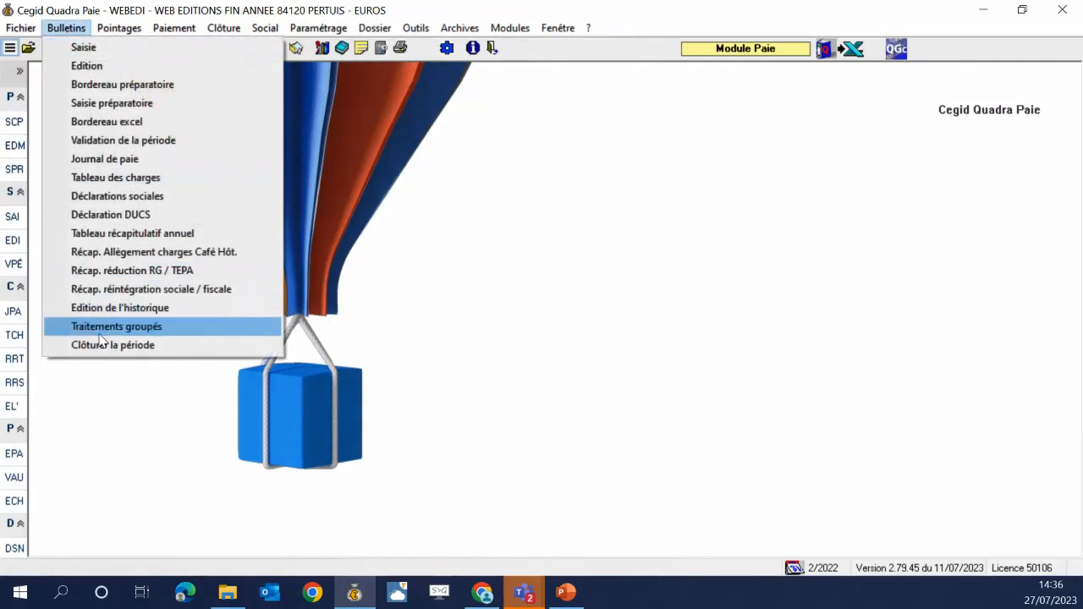
click(110, 346)
text(OUI)
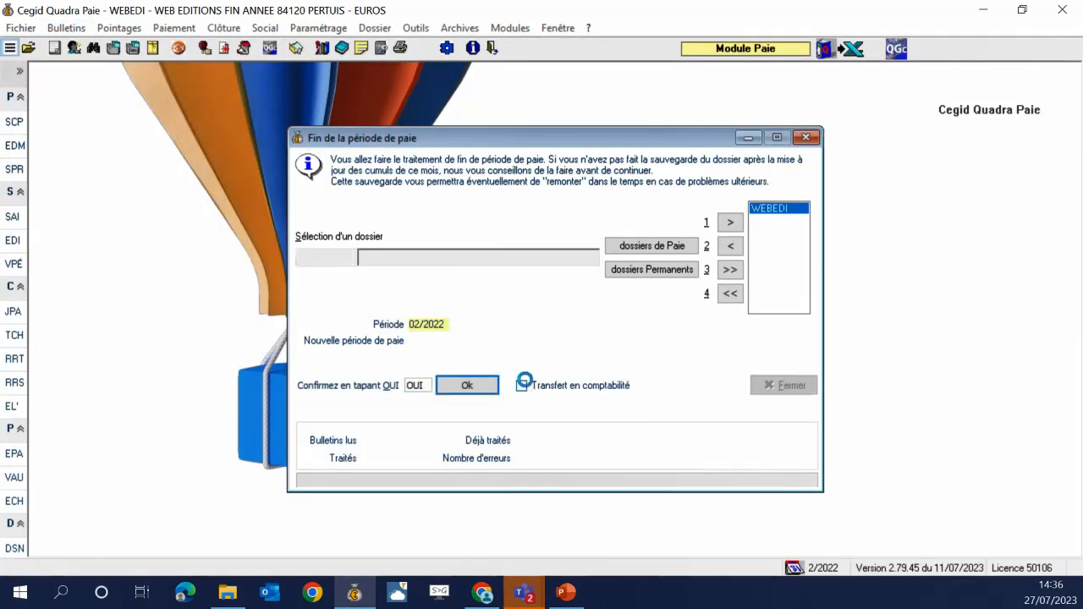
key(Return)
click(601, 362)
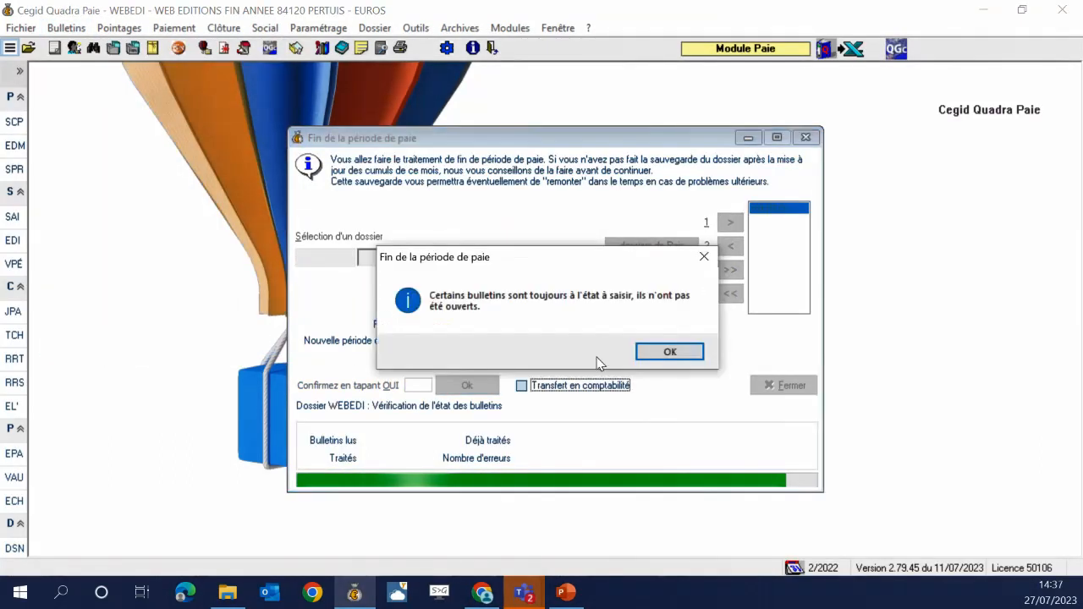
click(685, 350)
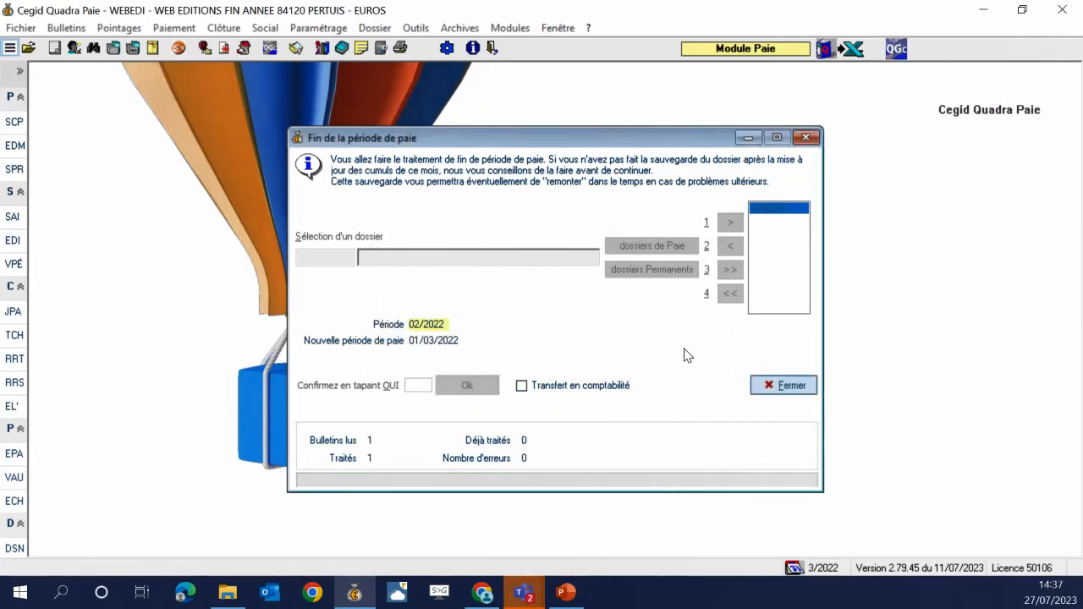
click(799, 388)
Close the 03/2022 payroll period for folder WEBEDI, confirming with OUI and continuing despite no payslips entered.
click(66, 28)
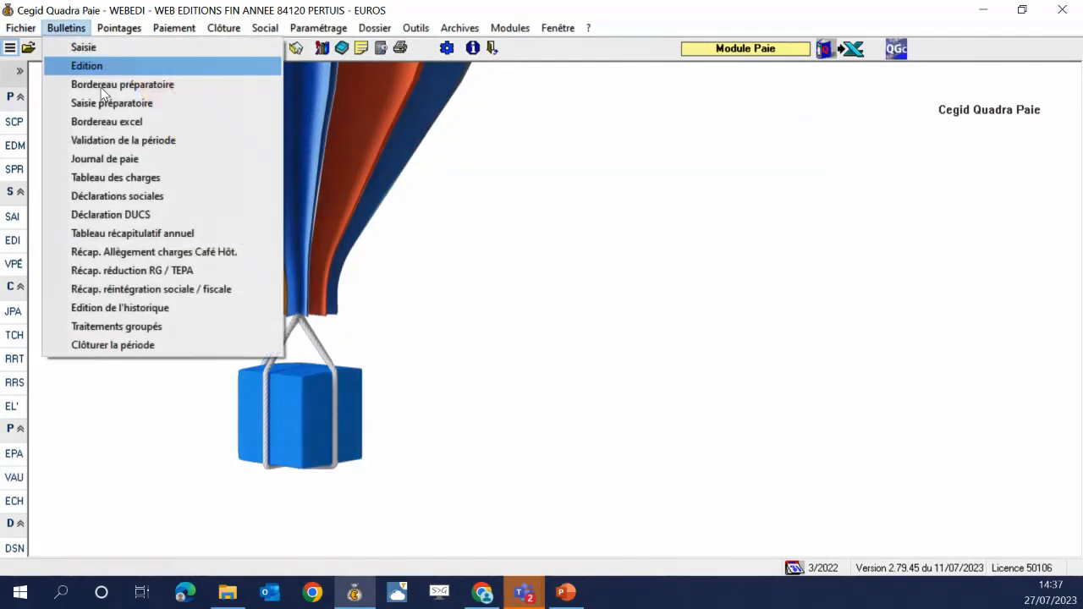
click(123, 344)
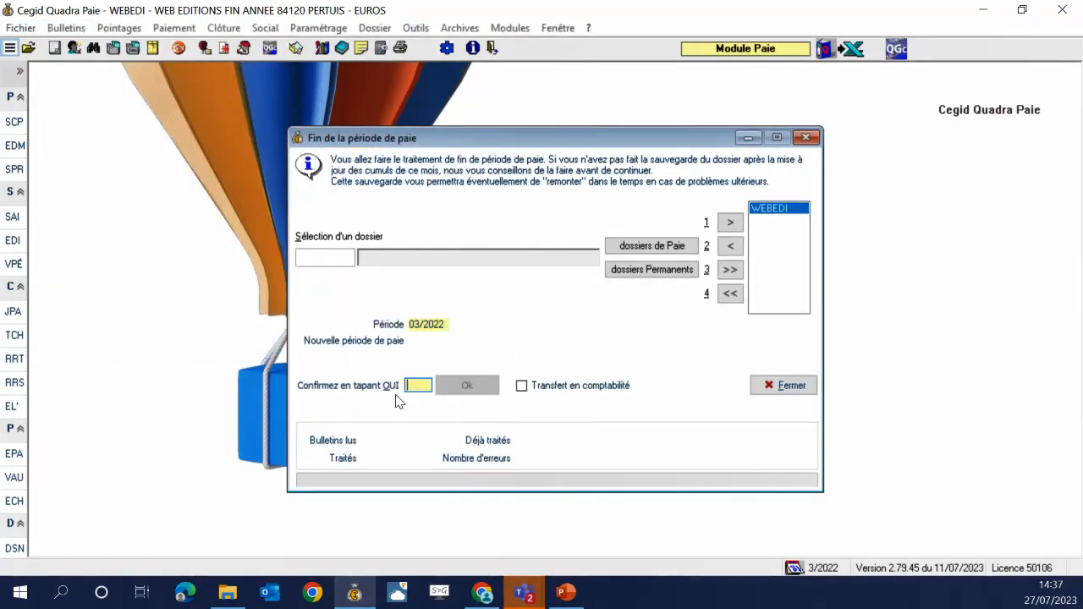
text(OUI)
click(466, 385)
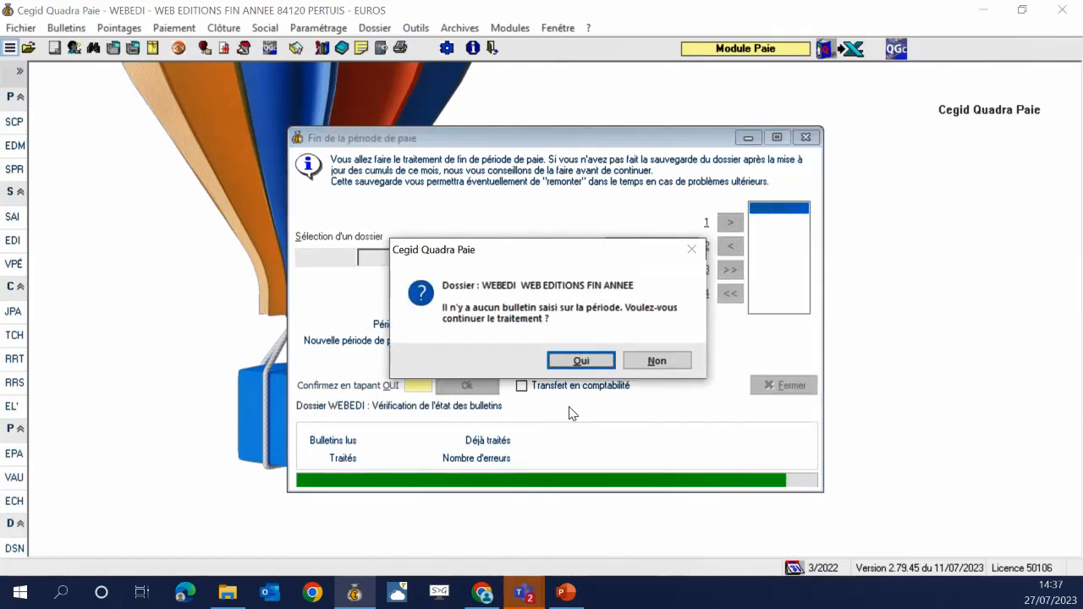
click(581, 361)
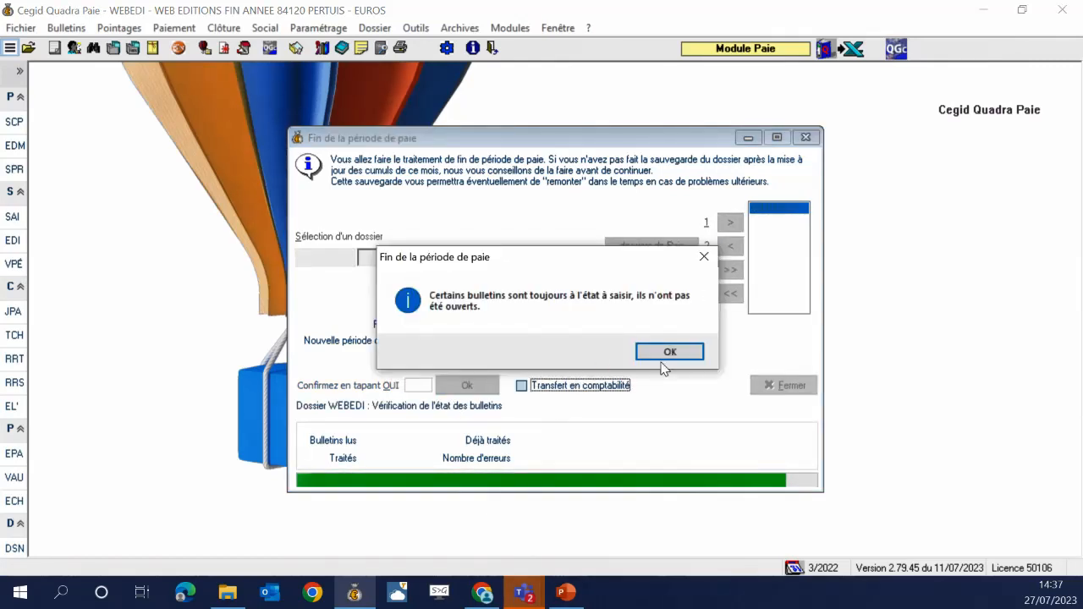
click(674, 362)
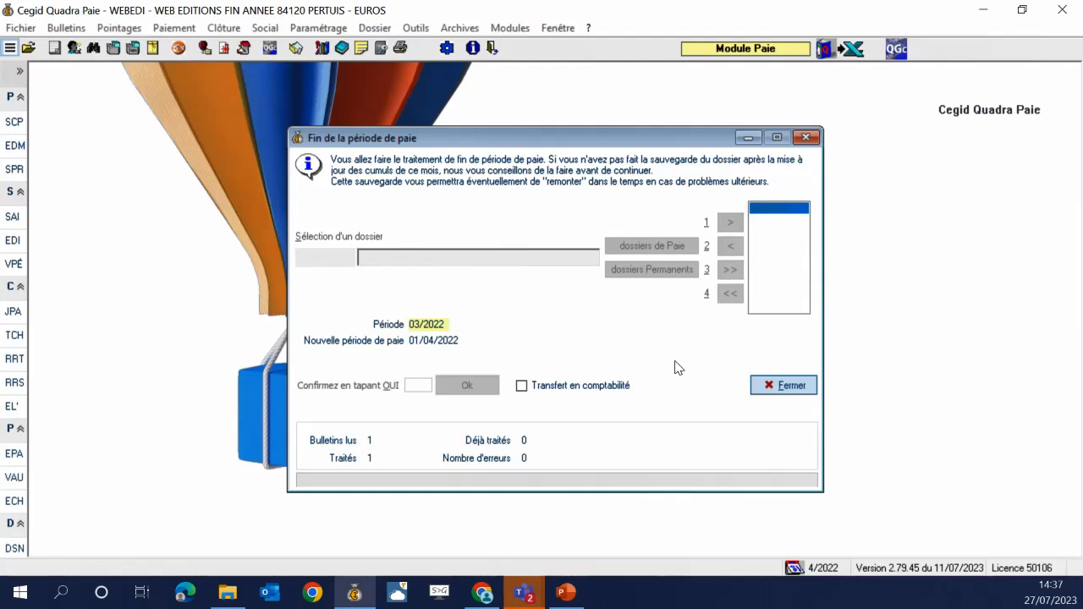
click(774, 388)
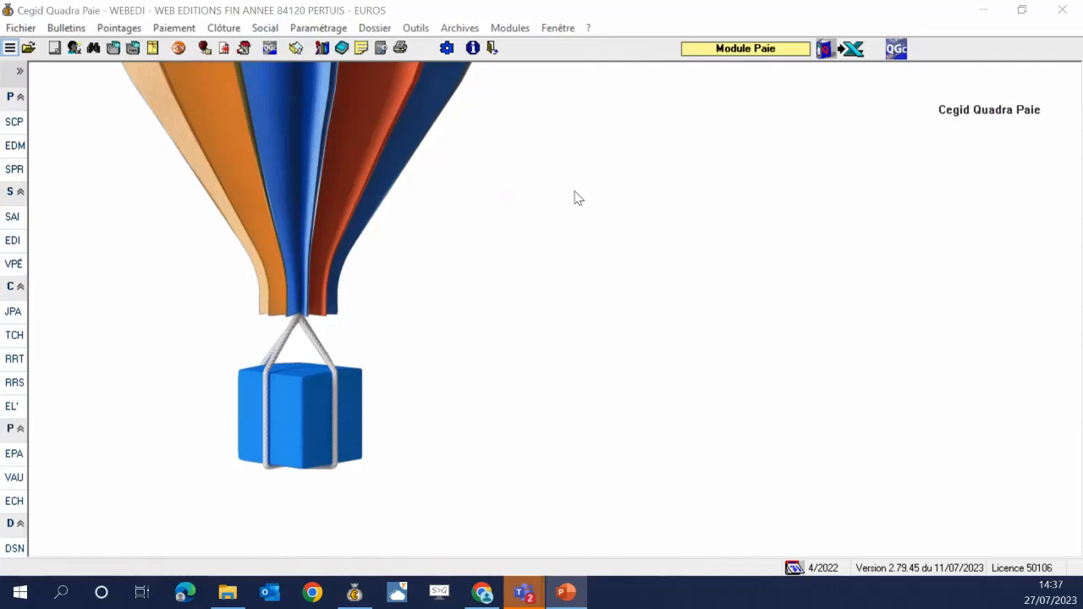
Review the DADS-U and DSN options in the Divers 3 settings of WEBEDI's establishment 0.
click(328, 29)
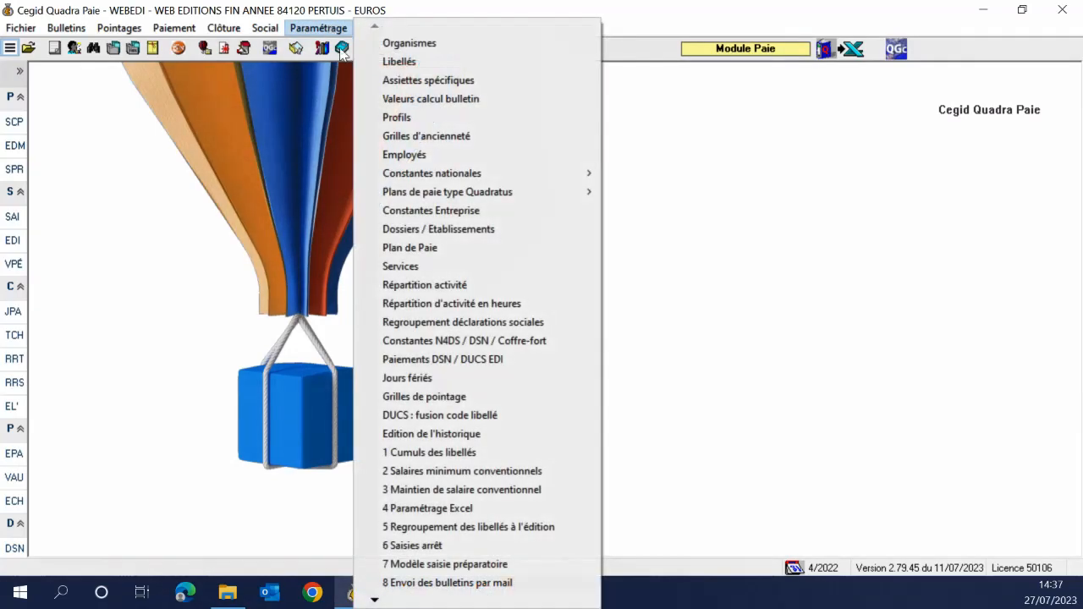
click(431, 230)
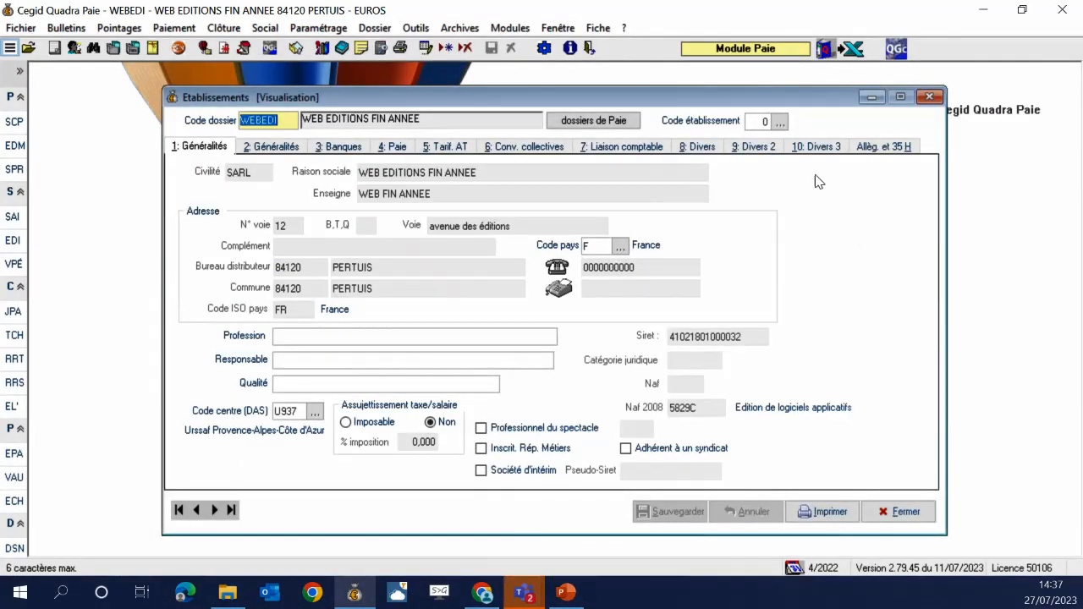
click(817, 147)
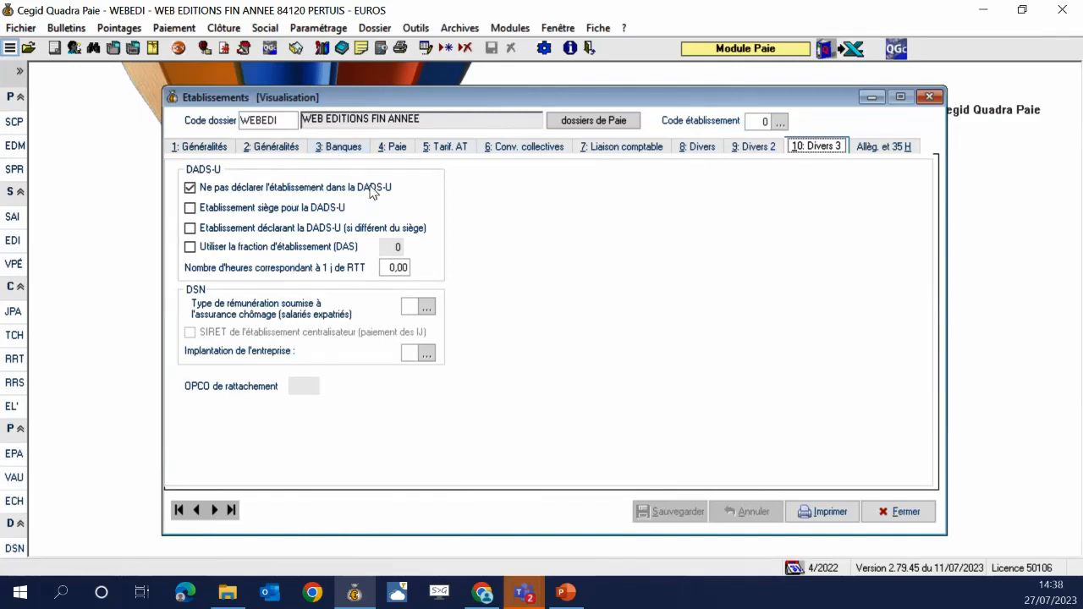
click(929, 97)
key(alt+Tab)
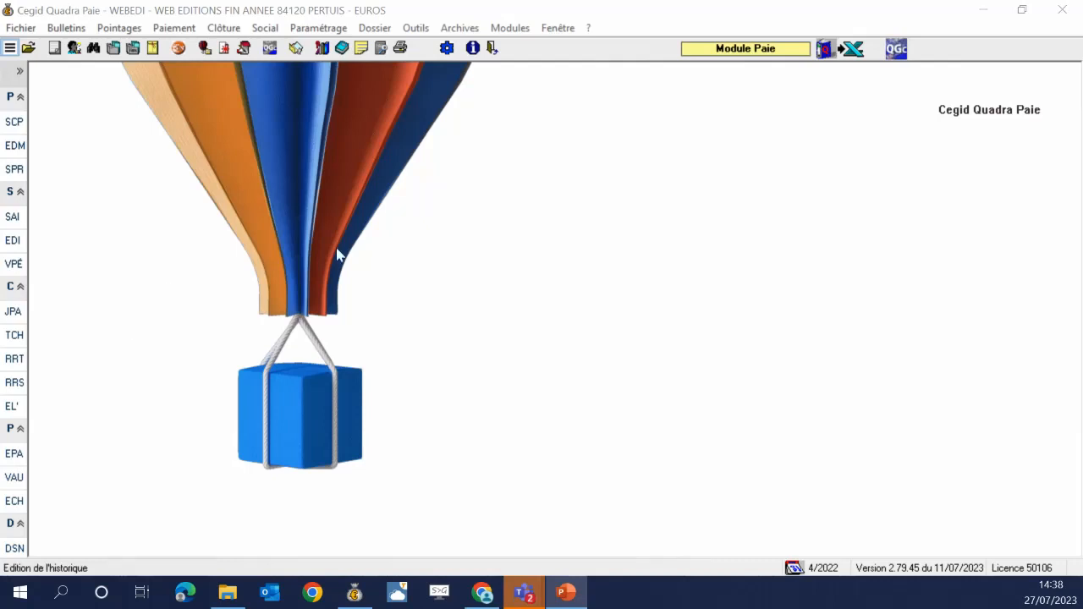
Open the payroll folder WEBDS2.
click(415, 28)
click(434, 51)
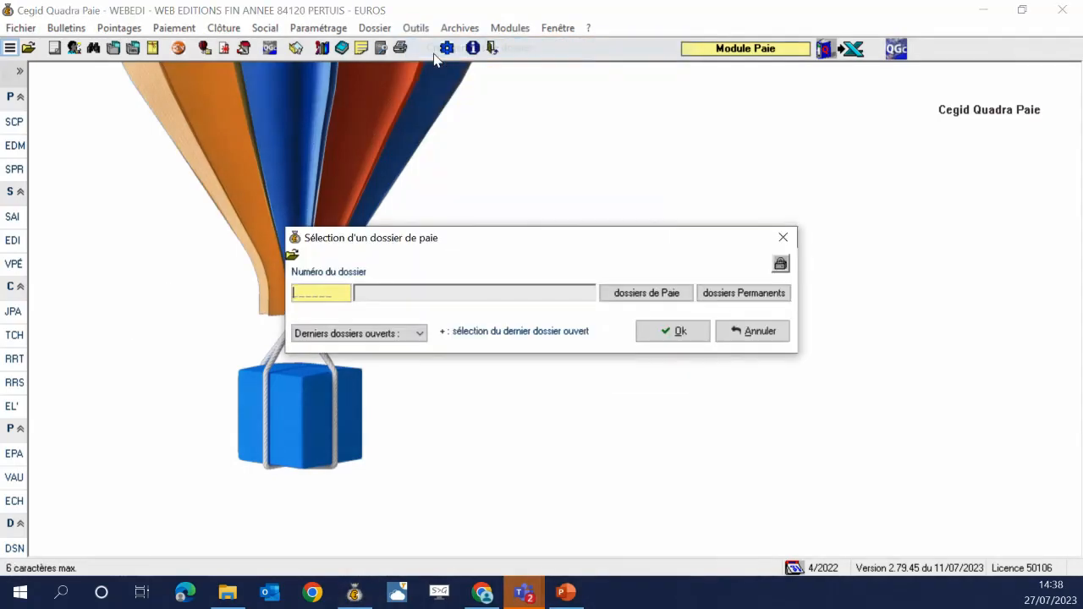
text(WEBDIS2)
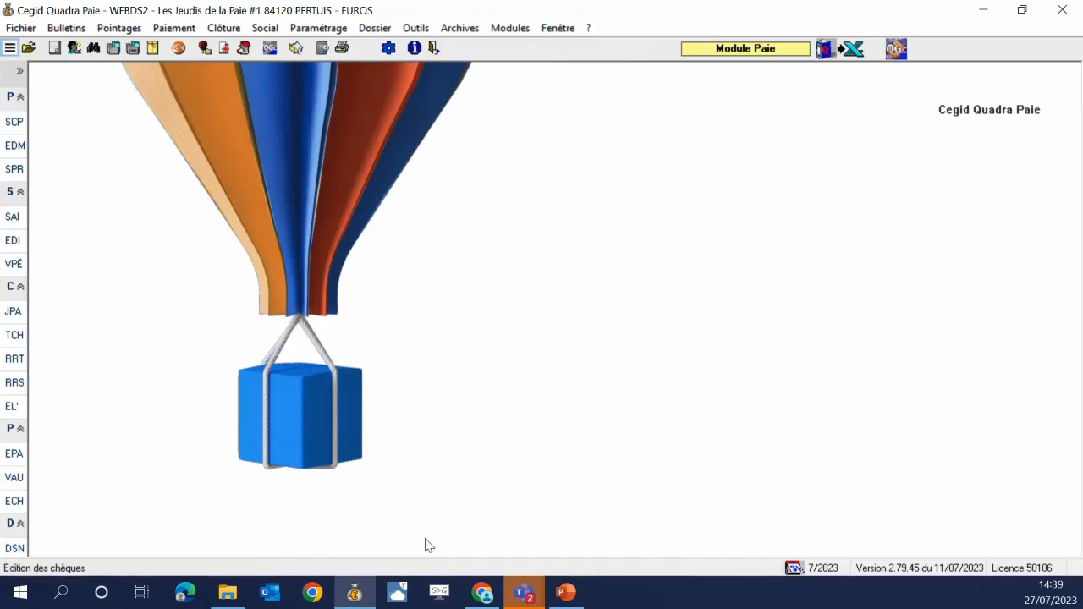
Switch to Chrome, reopen the expired Yourcegid On Demand session with the prefilled credentials, and launch Expert On Demand.
click(482, 592)
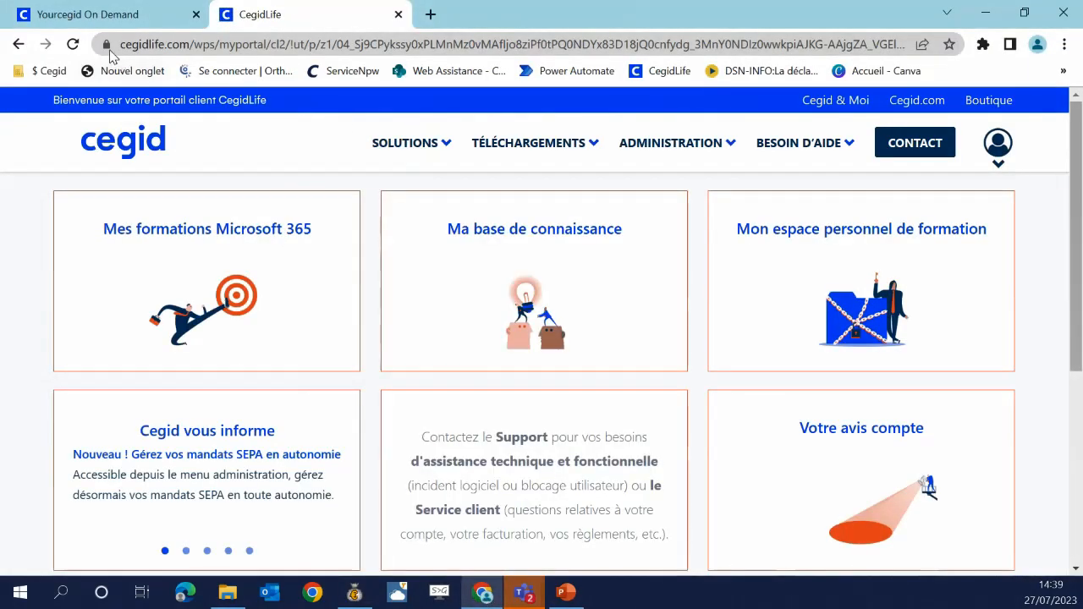
click(104, 20)
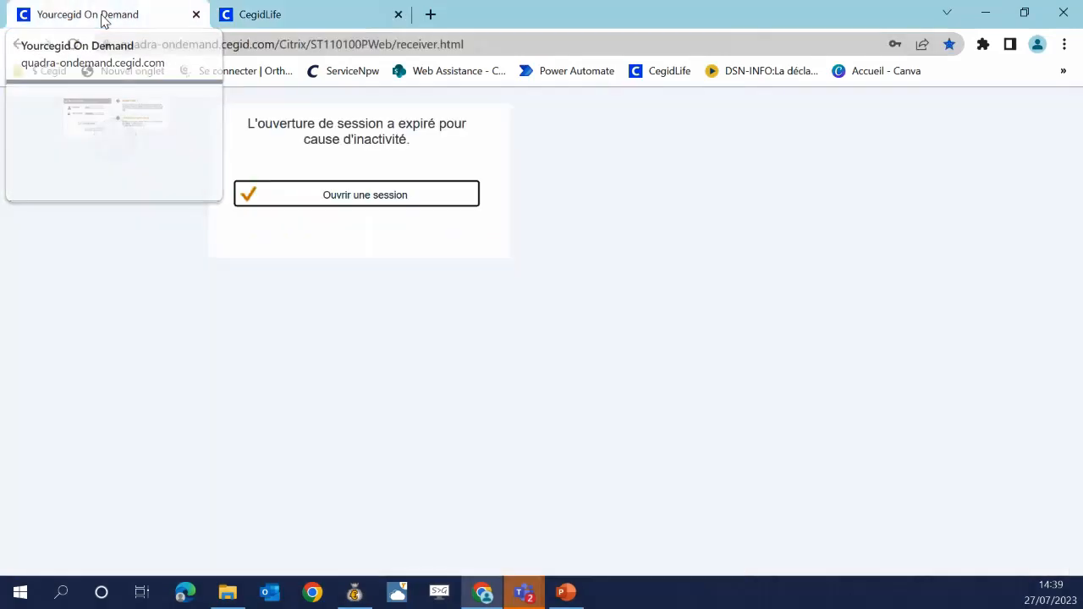
click(375, 194)
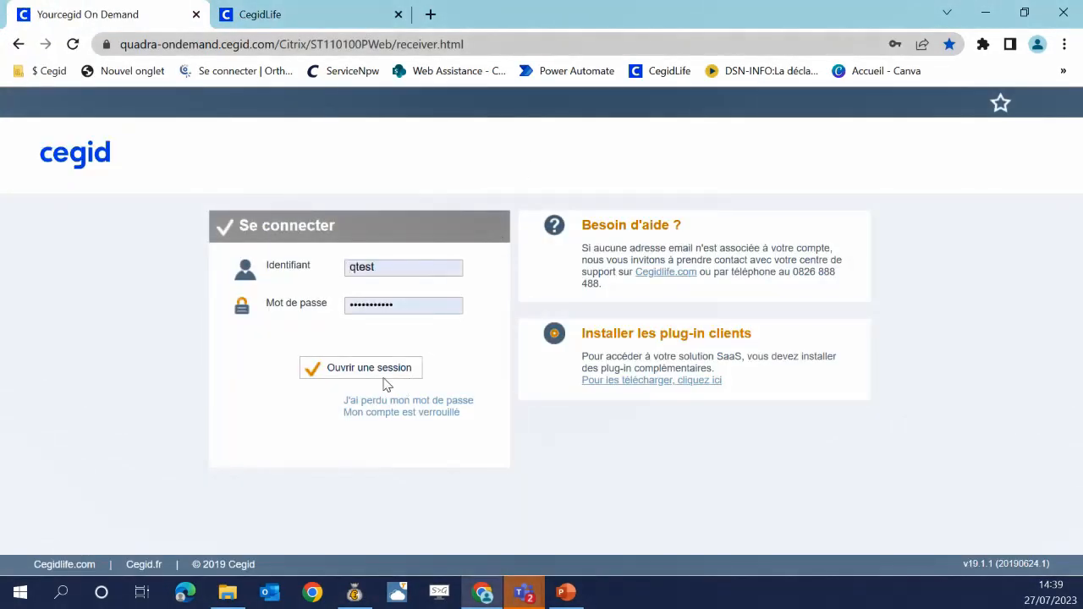
click(382, 370)
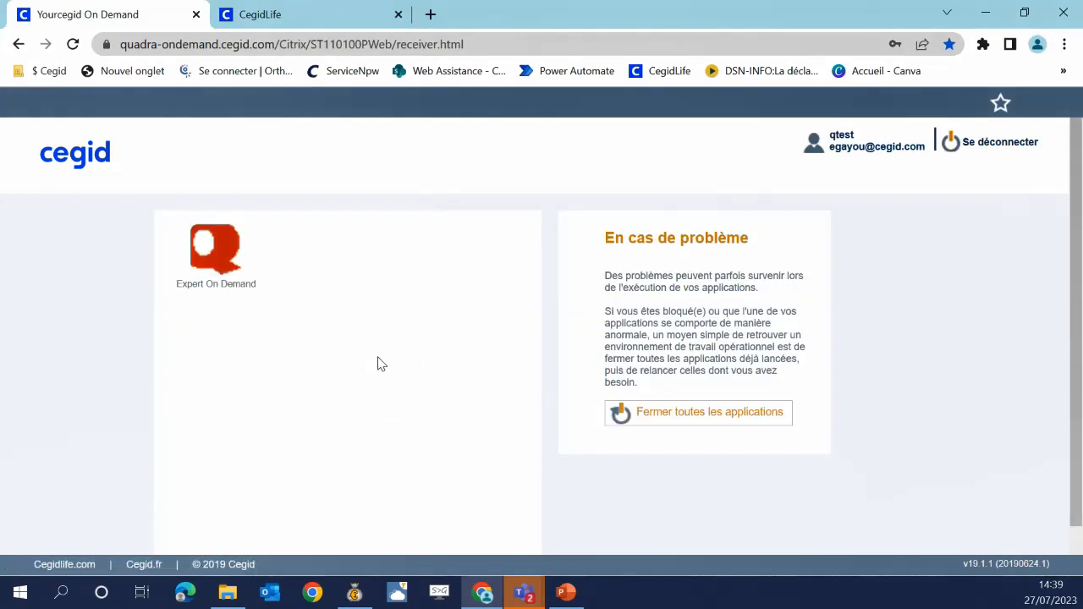
click(237, 292)
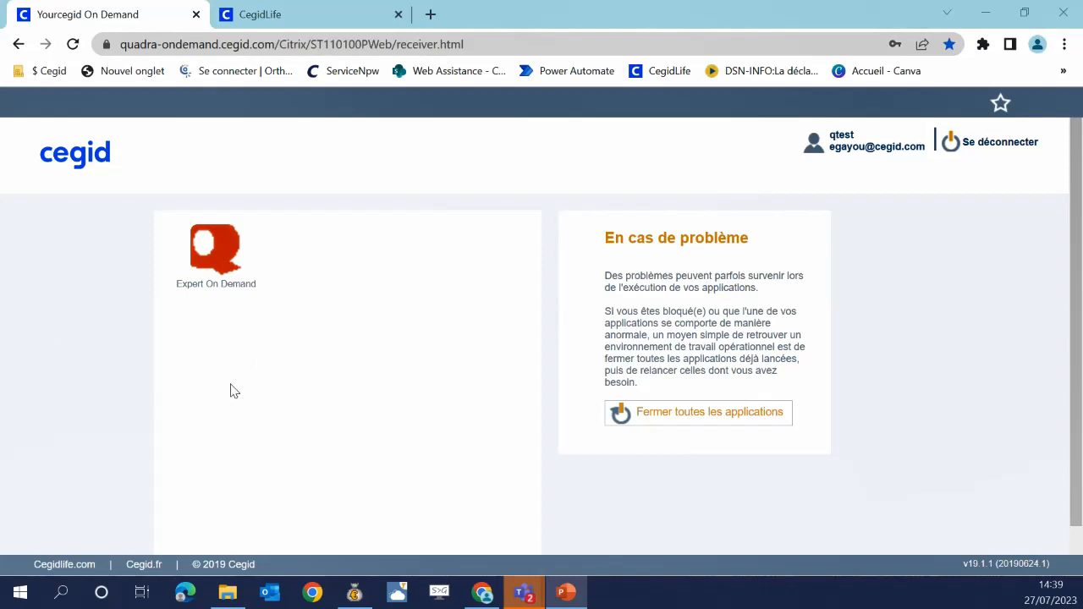
Close the Expert On Demand identification window and move the browser aside to return to Cegid Quadra Paie.
mouse_move(620, 598)
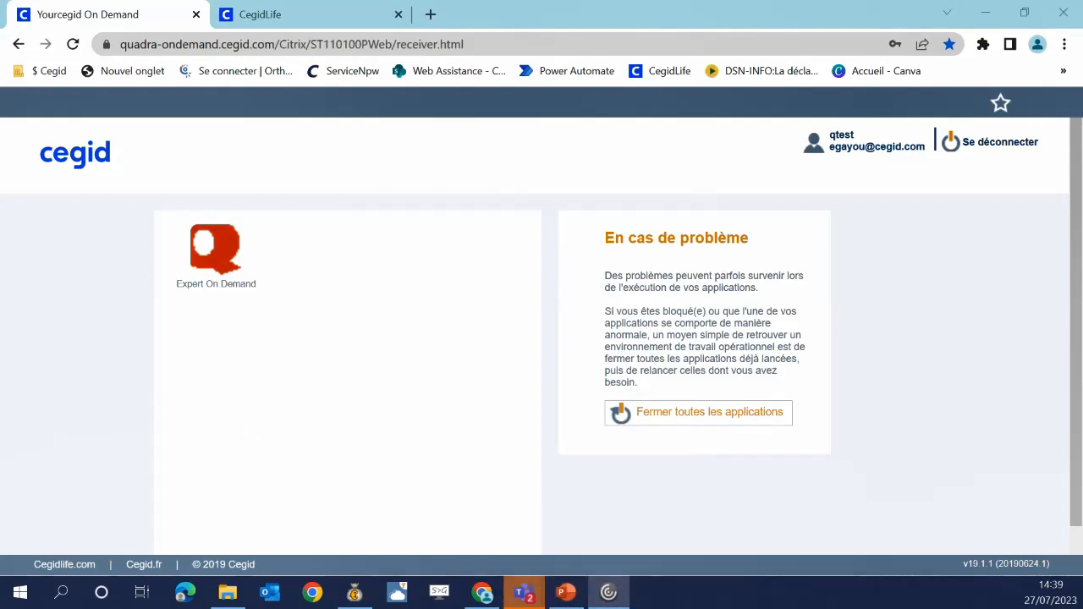
click(609, 592)
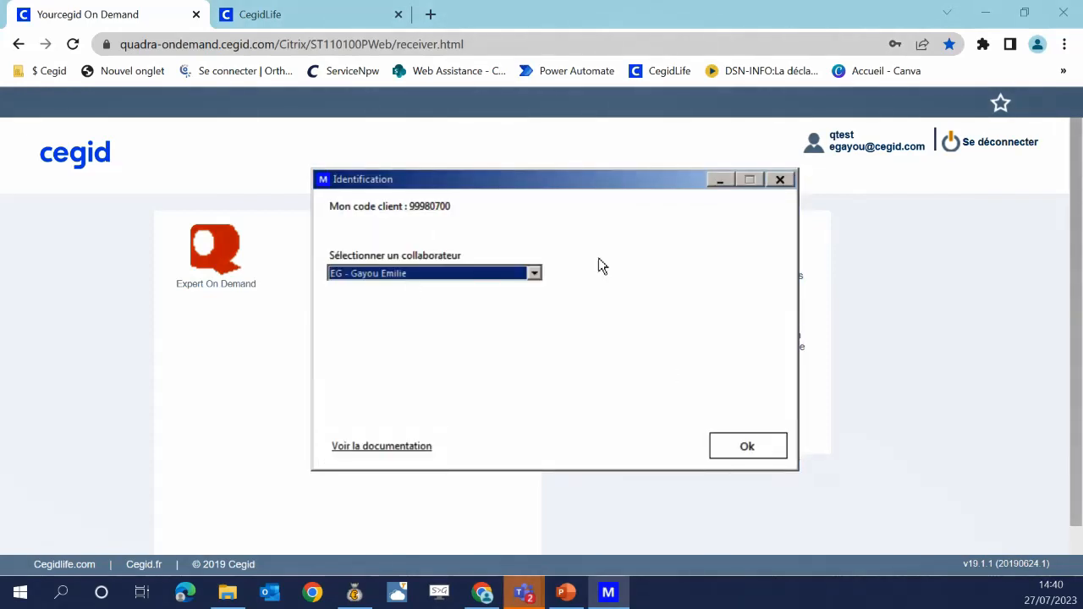
key(Return)
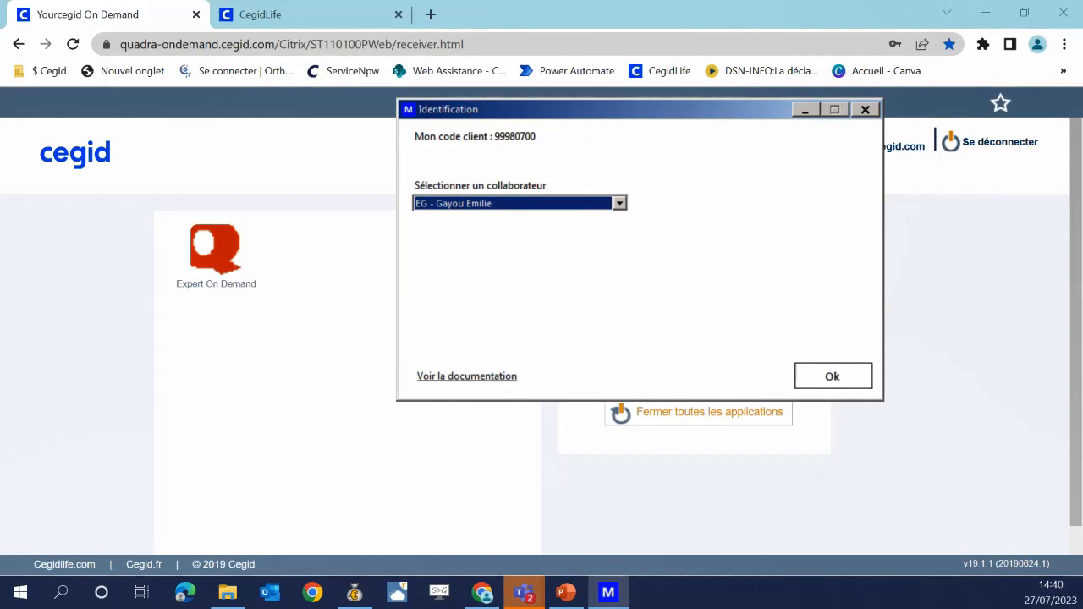
drag(693, 106, 1081, 117)
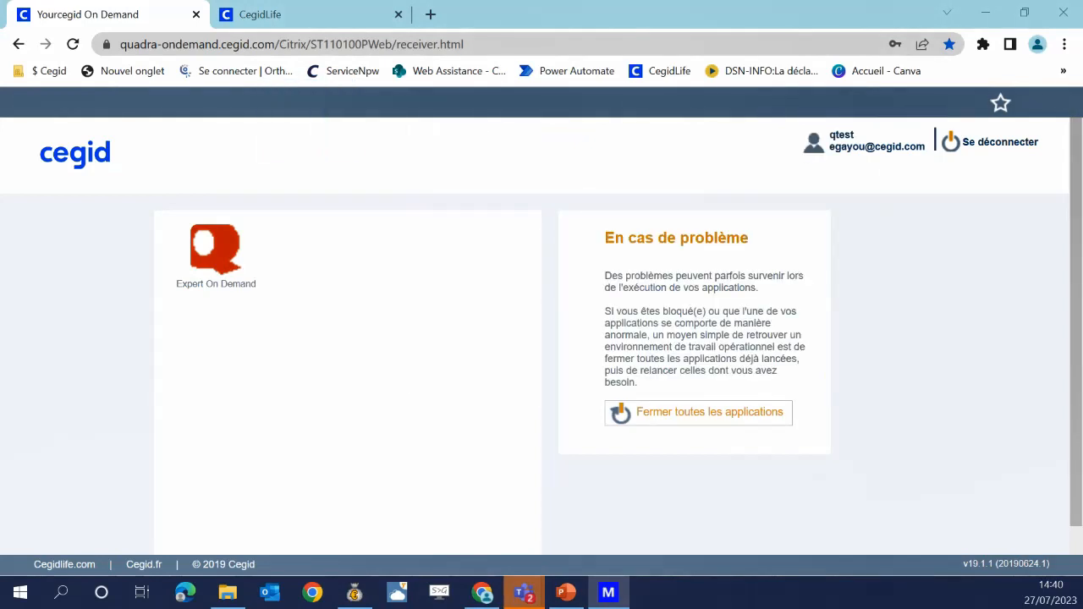
drag(1082, 245, 555, 132)
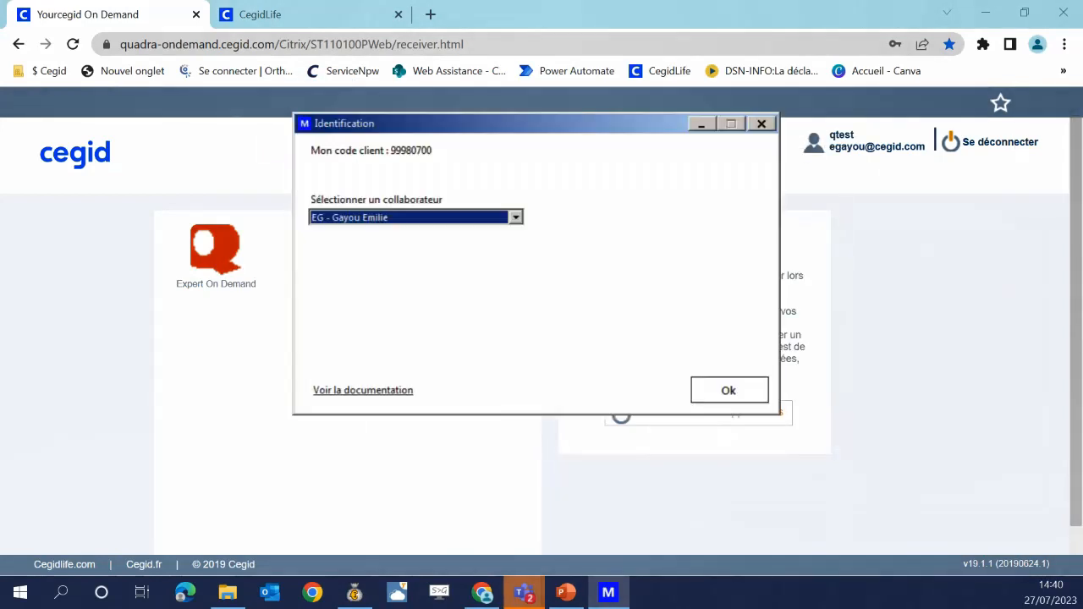
right_click(618, 592)
click(584, 558)
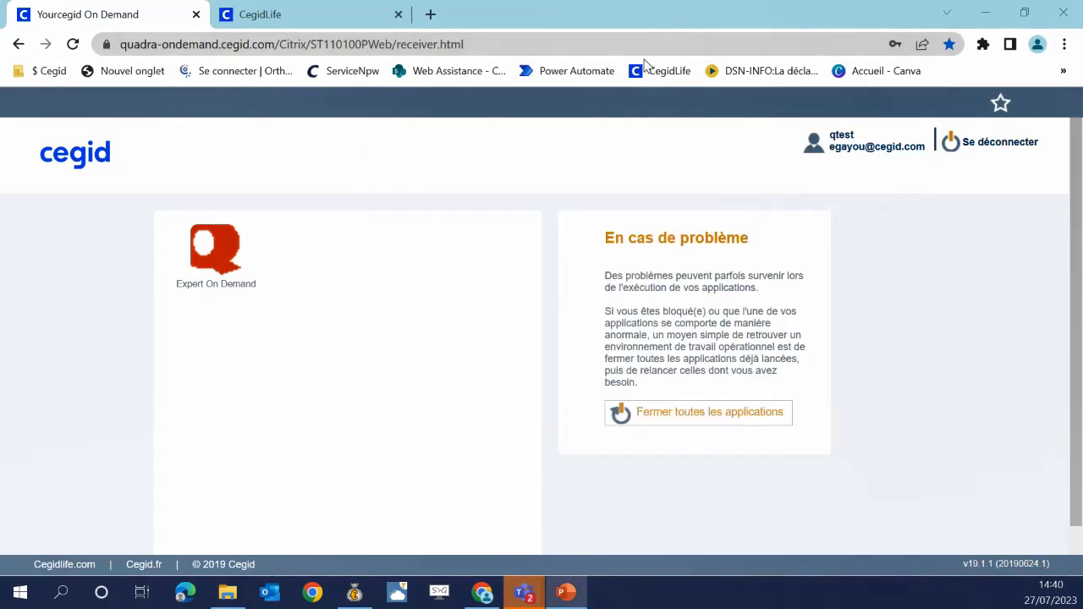
drag(635, 17, 1082, 1)
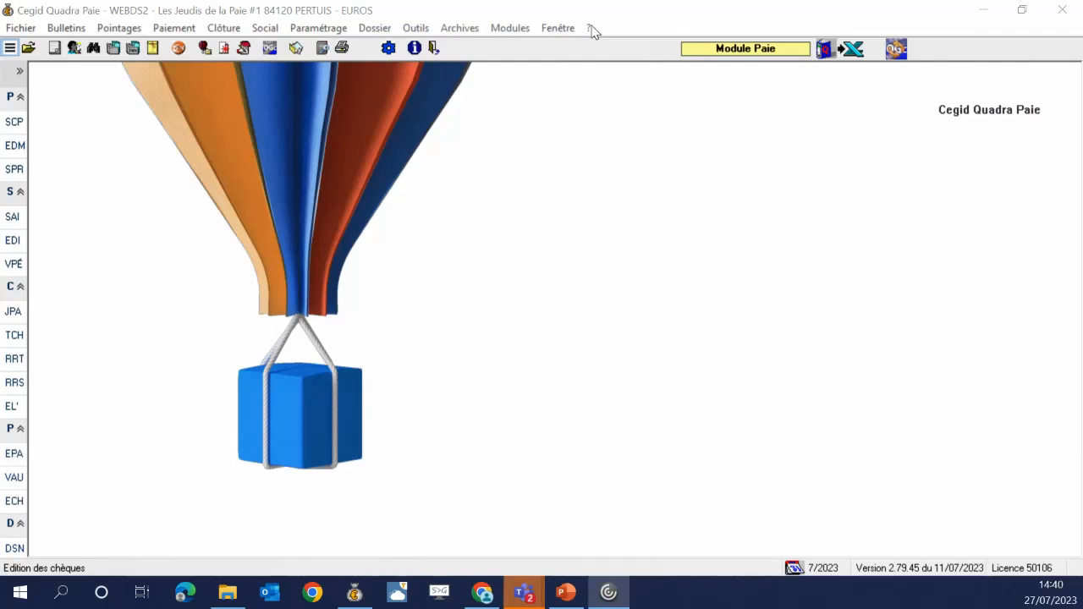
Open the Racine Paie directory through QuadraOUTILS, launched from the utilities of the Cegid Quadra Paie About window.
click(572, 86)
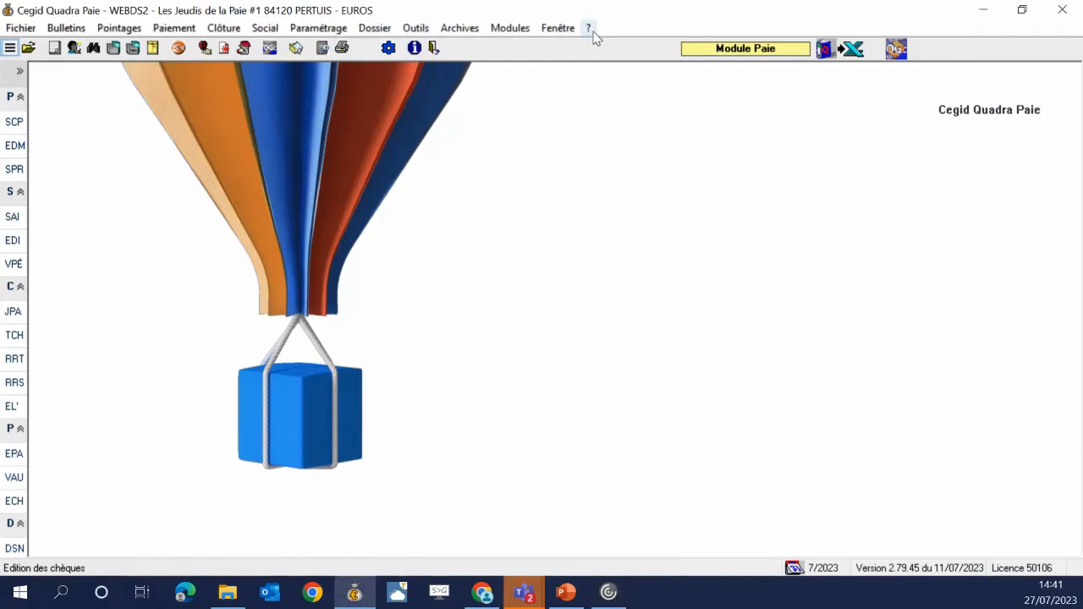
click(591, 30)
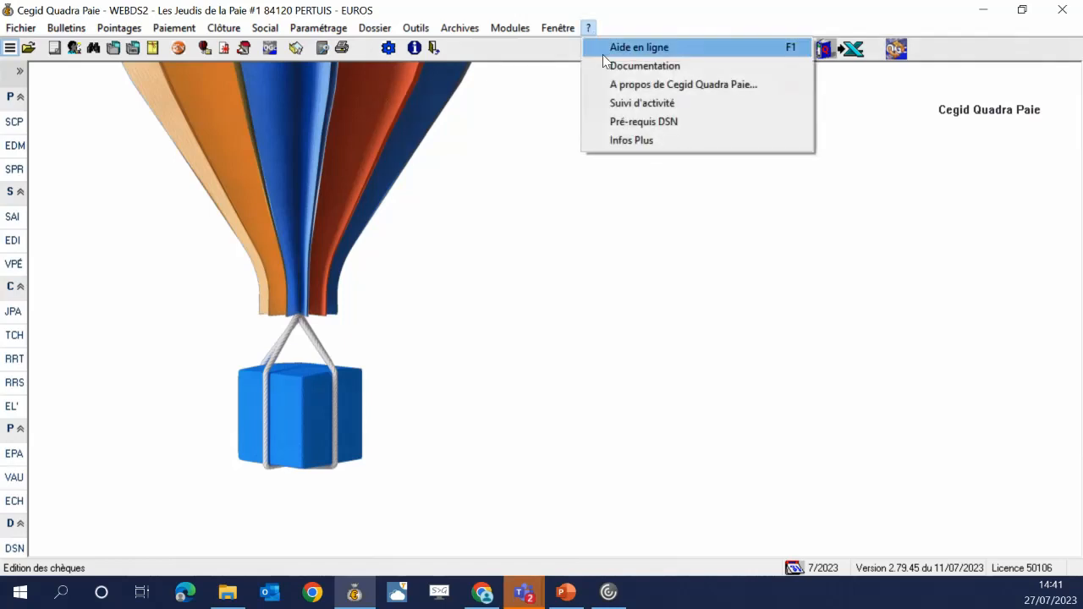
click(611, 90)
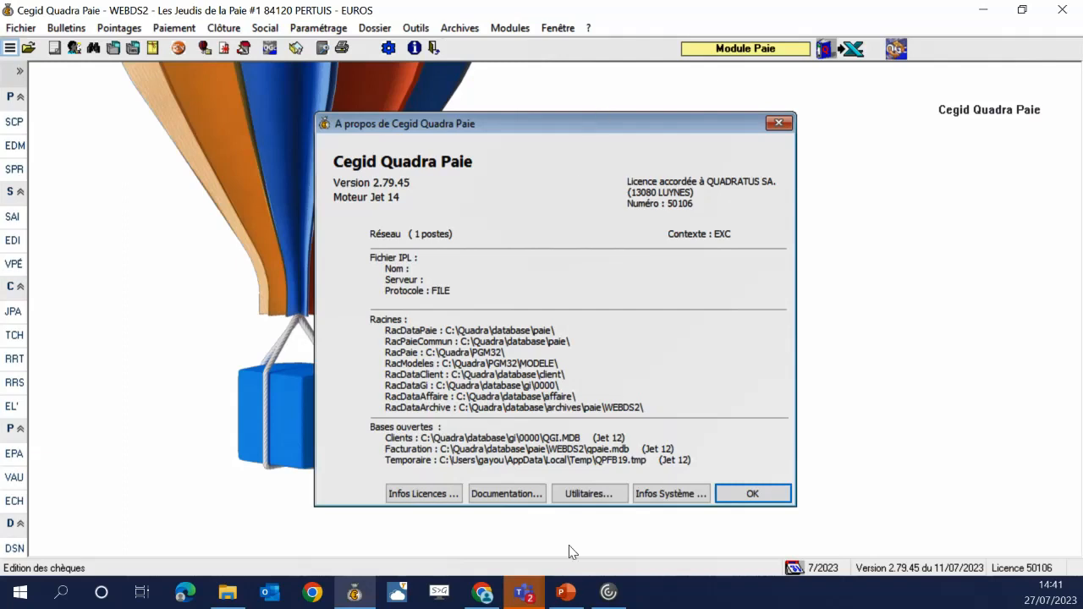
click(588, 491)
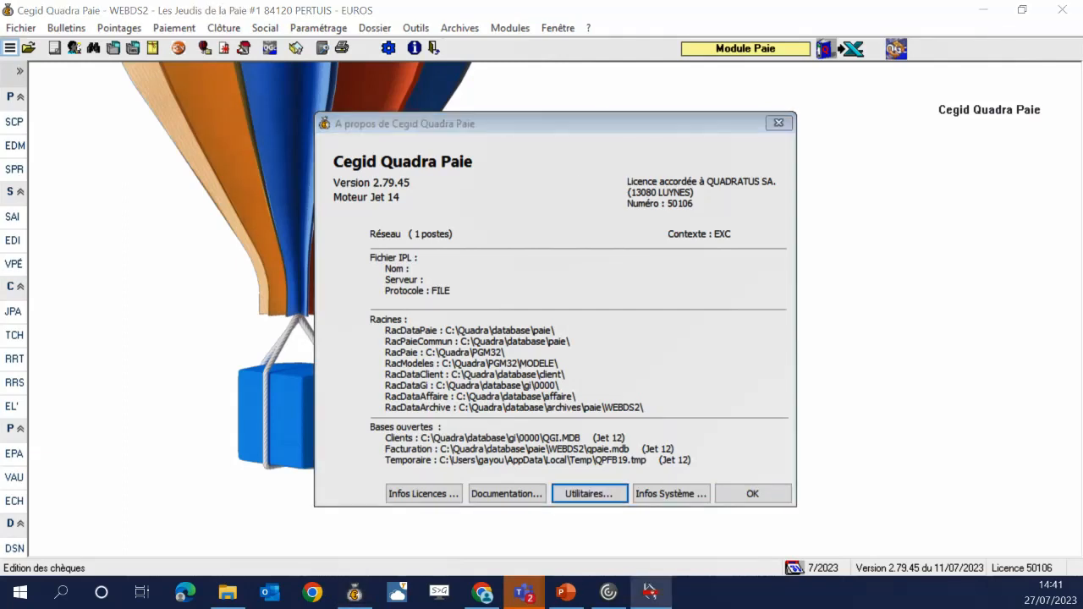
drag(1081, 150, 488, 58)
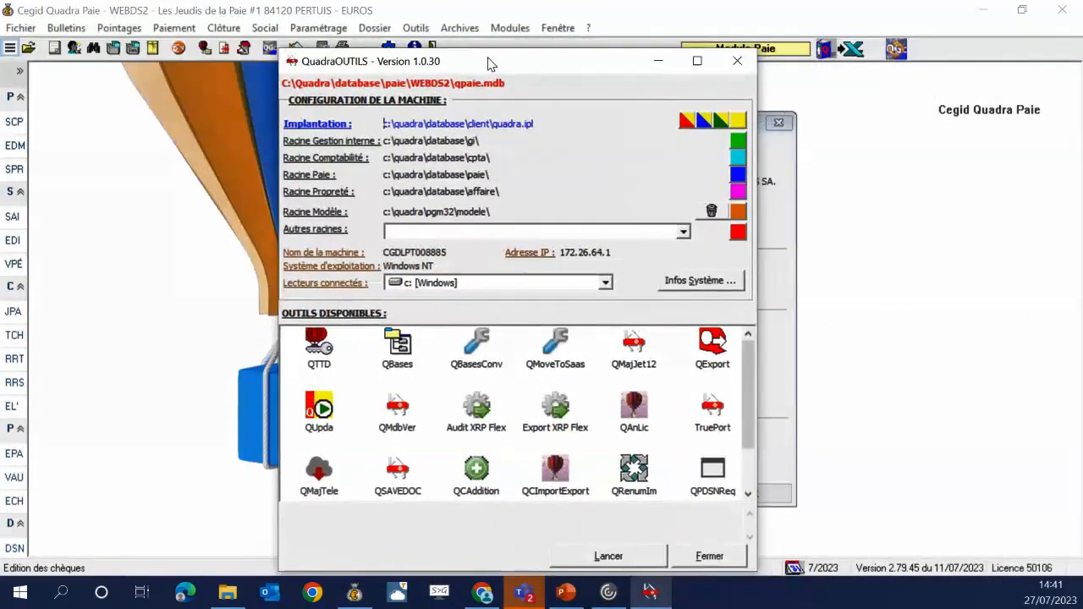
click(743, 178)
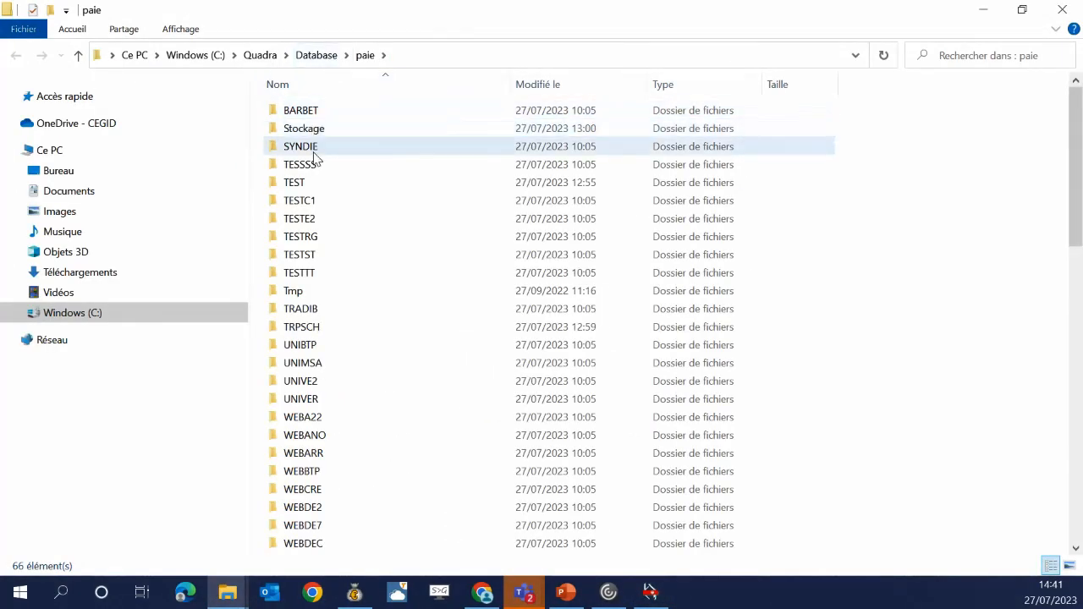
Open the WEBDS2 folder inside the paie directory.
scroll(353, 237, down, 6)
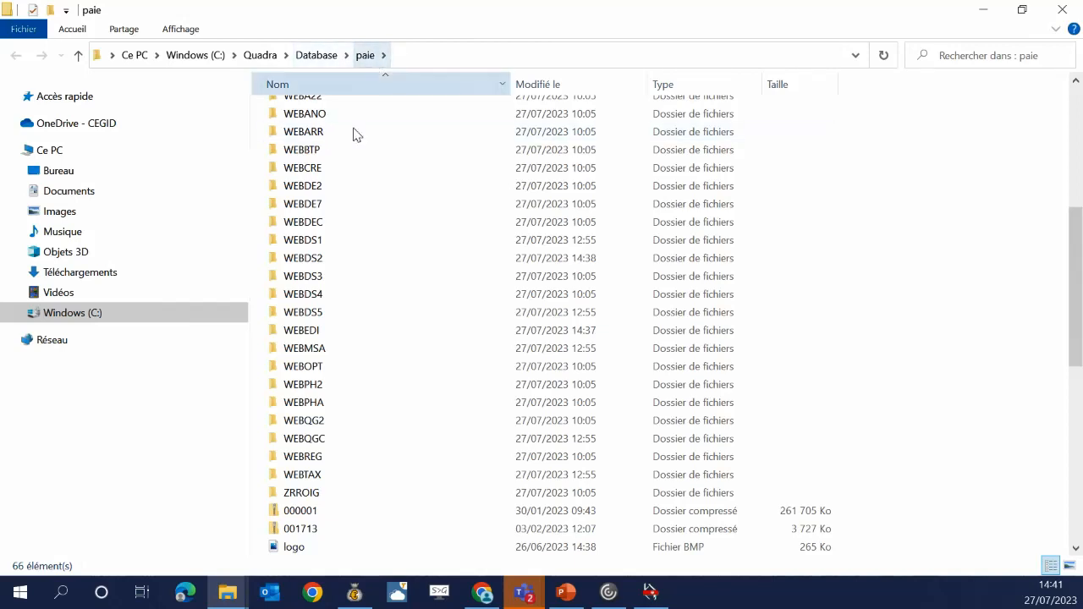
click(323, 262)
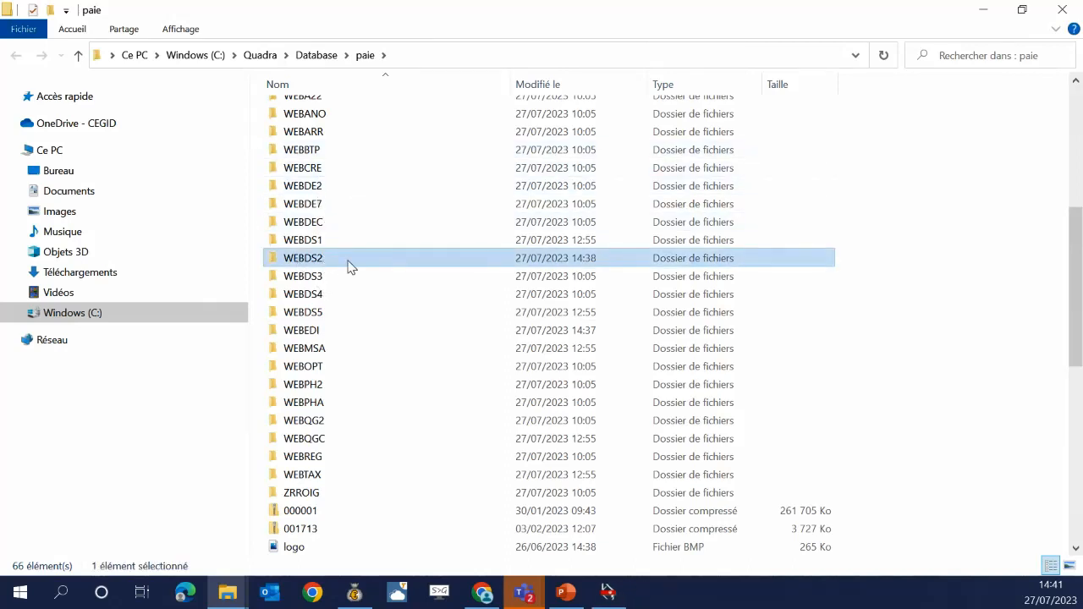
double_click(349, 265)
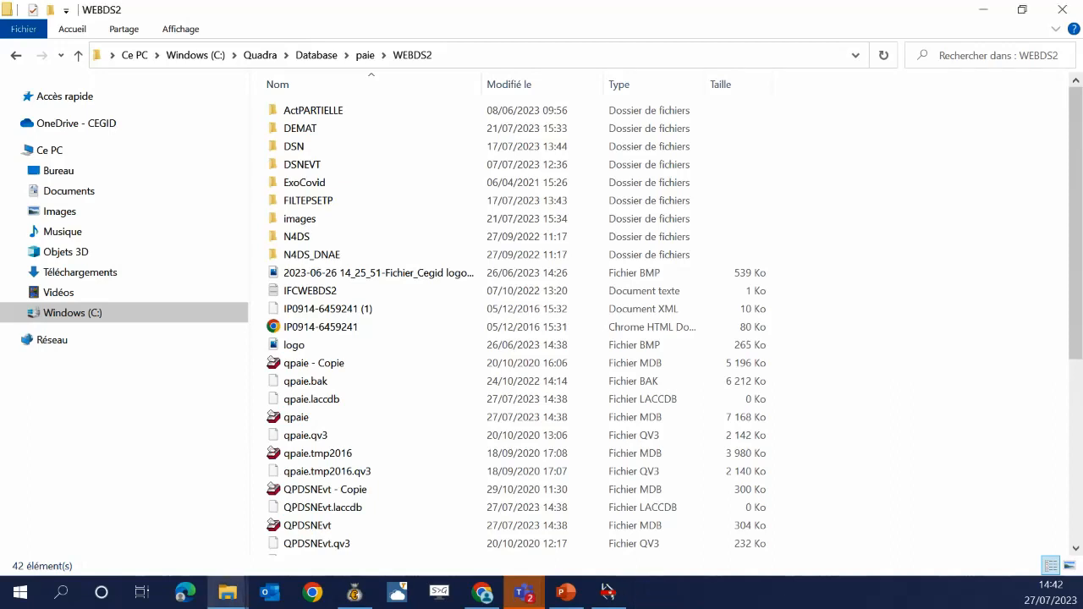
drag(1082, 118, 0, 64)
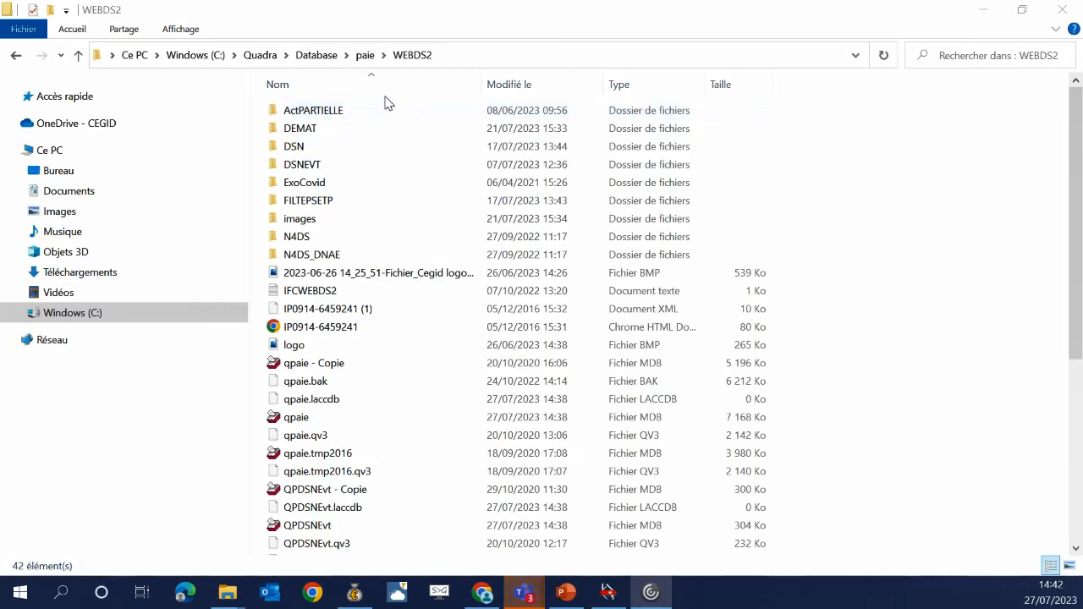
Open WEBDS2's DSN subfolder and look through its monthly period folders.
click(341, 130)
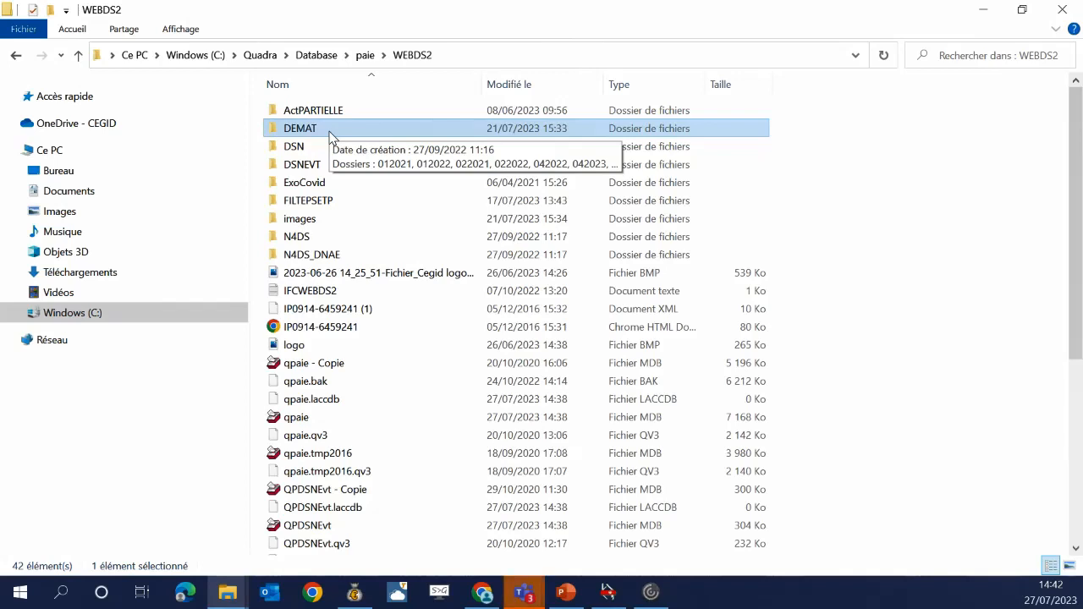
click(316, 148)
double_click(316, 148)
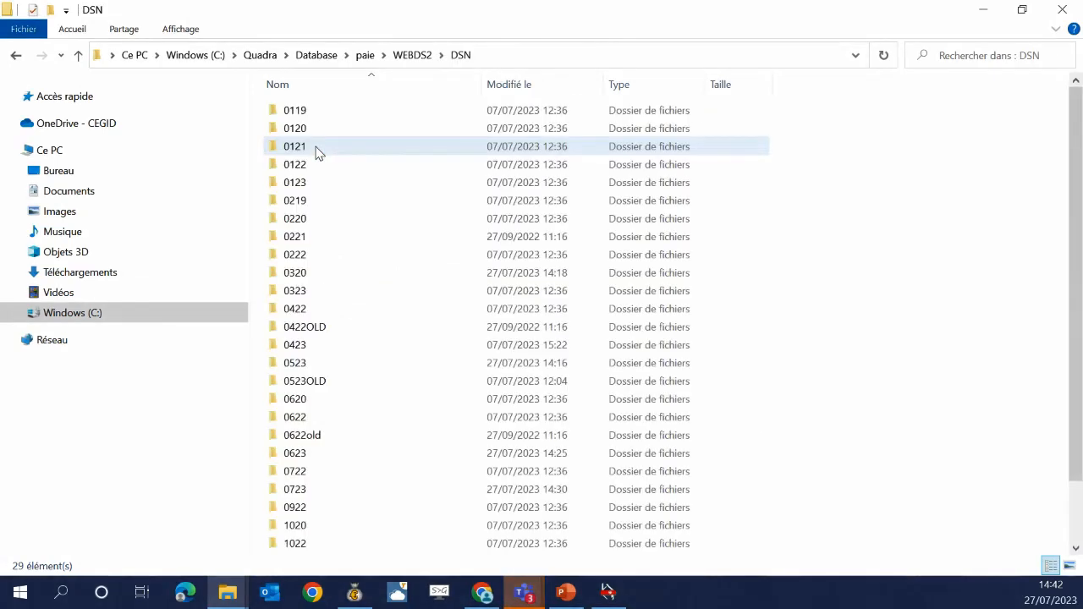
scroll(465, 250, down, 1)
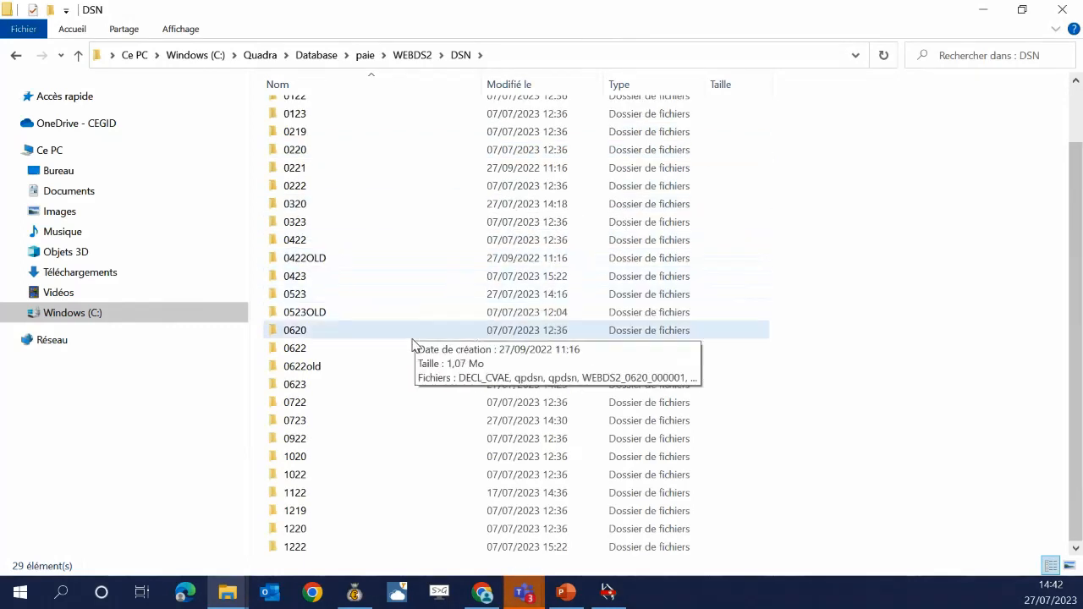
scroll(414, 359, up, 2)
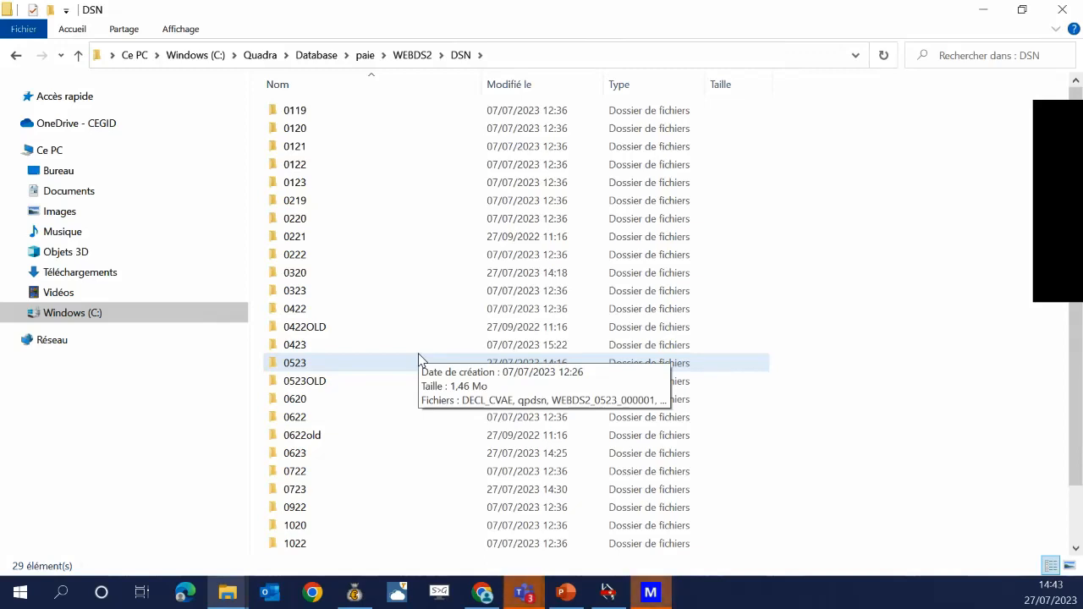
Go back to WEBDS2 and open its DSNEVT subfolder to view the event DSN period folders.
click(423, 54)
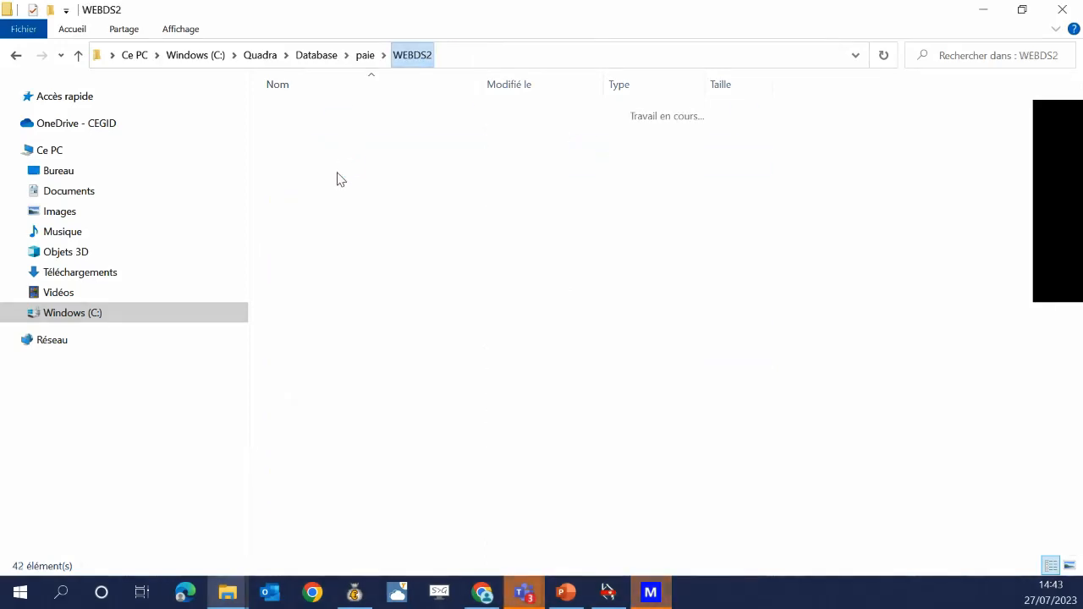
double_click(321, 165)
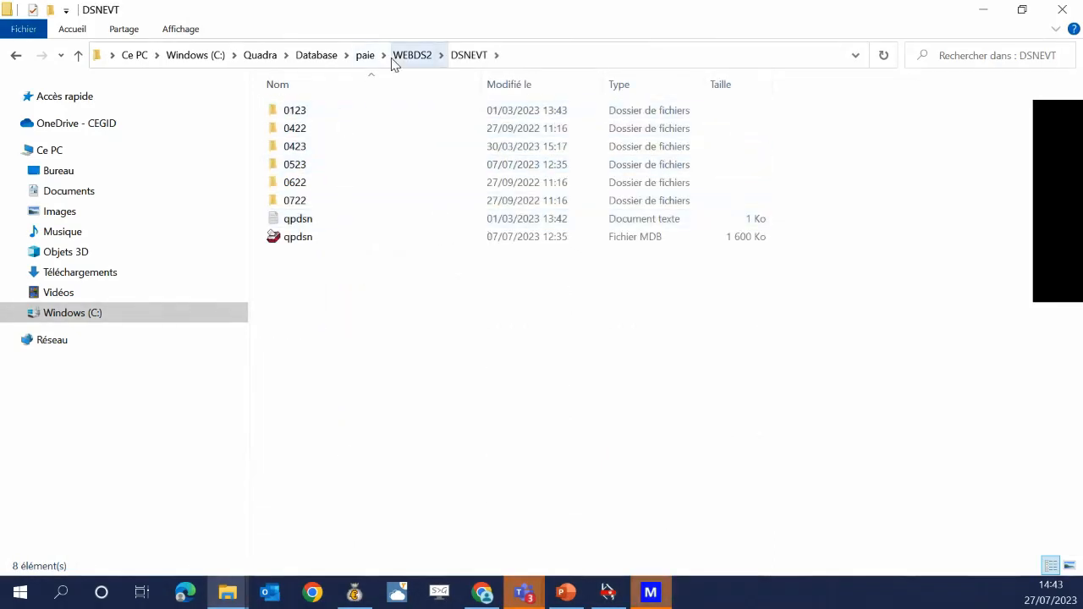
drag(1082, 110, 0, 17)
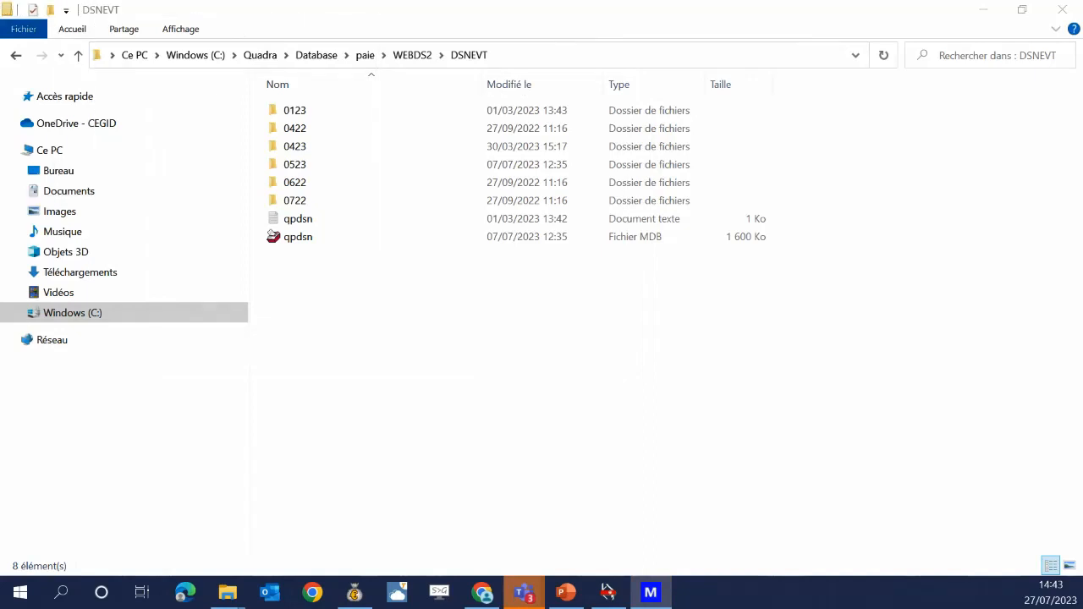
drag(0, 194, 1082, 173)
Return to the WEBDS2 folder and review its other subfolders, including images, N4DS_DNAE, ExoCovid and ActPARTIELLE.
click(398, 56)
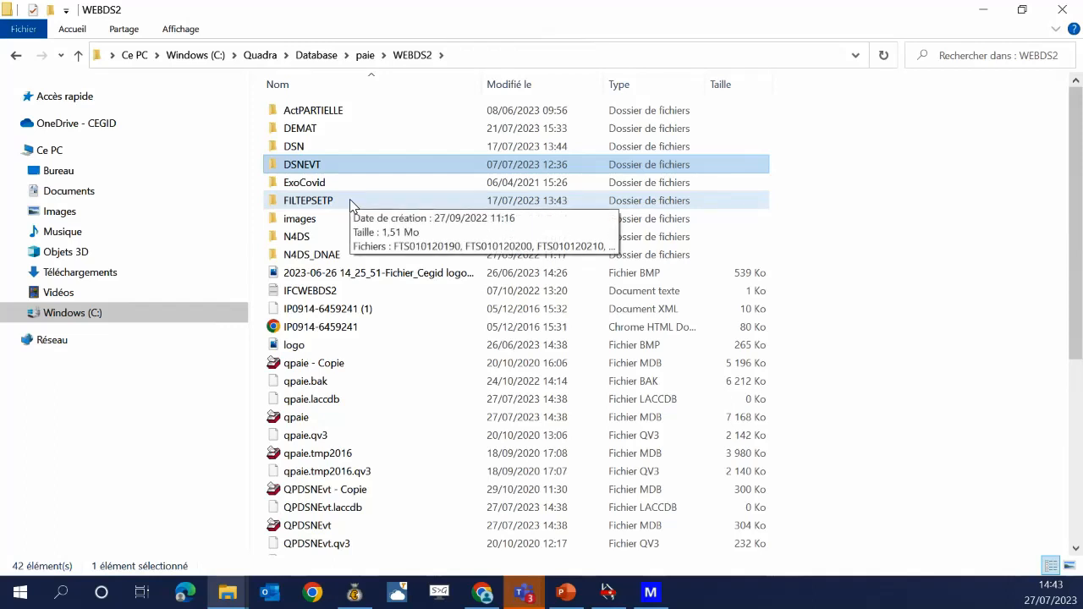
click(343, 224)
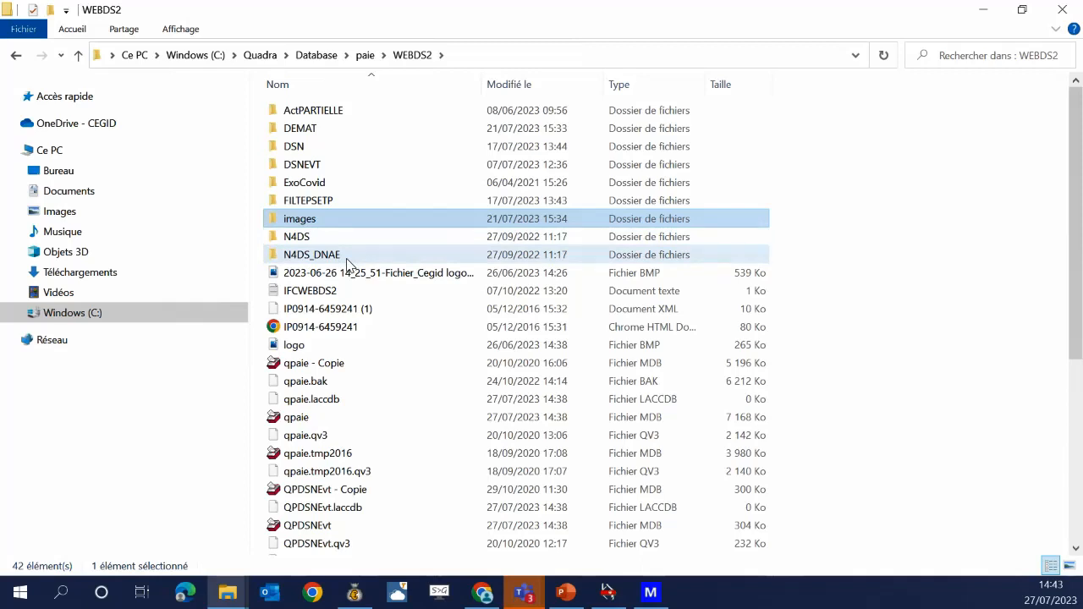
mouse_move(346, 262)
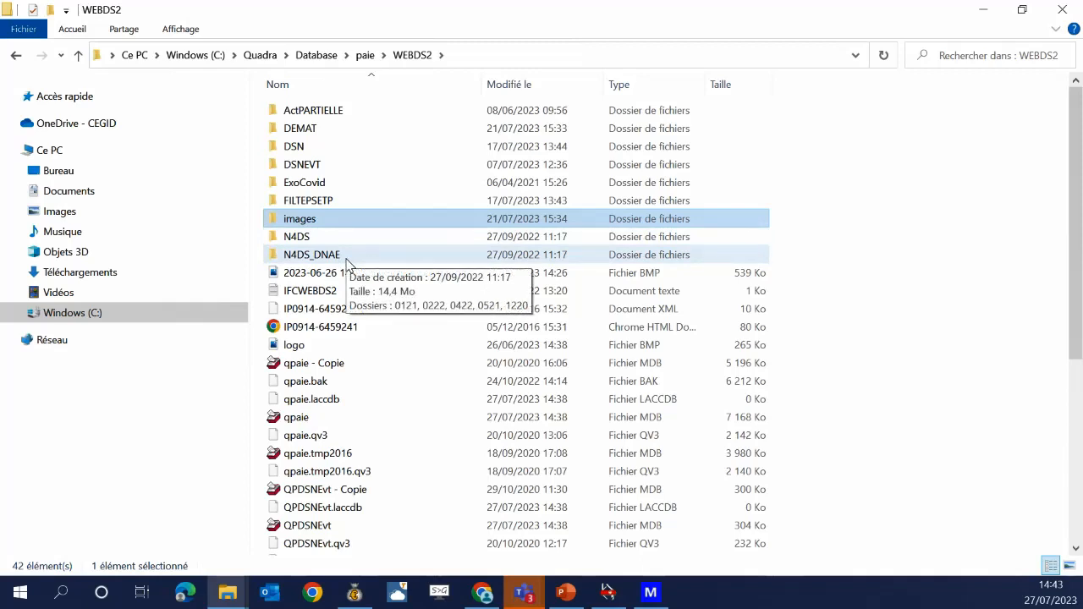
click(350, 190)
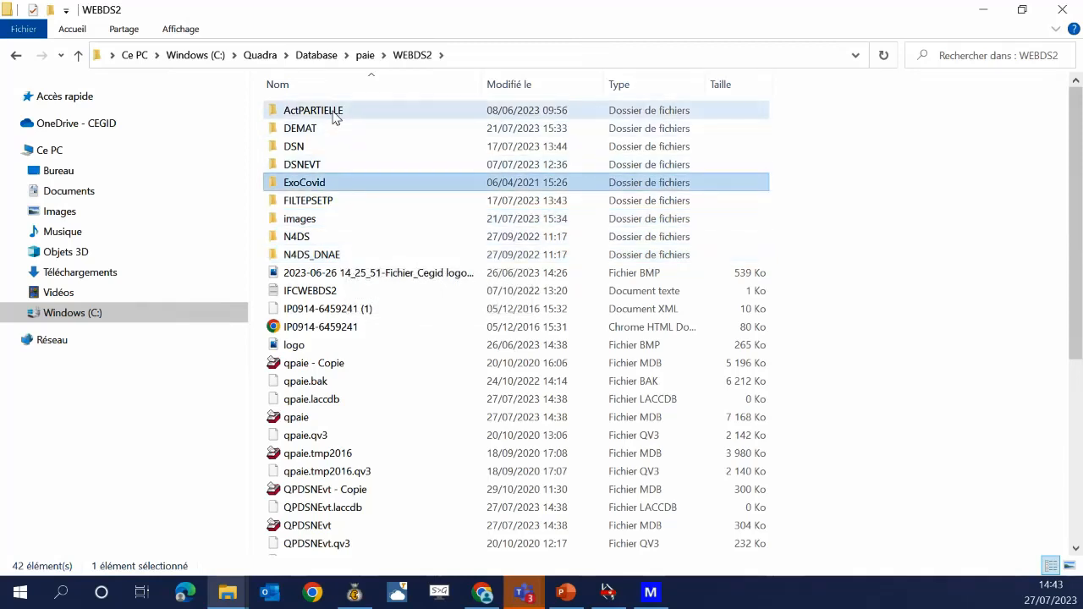
mouse_move(336, 117)
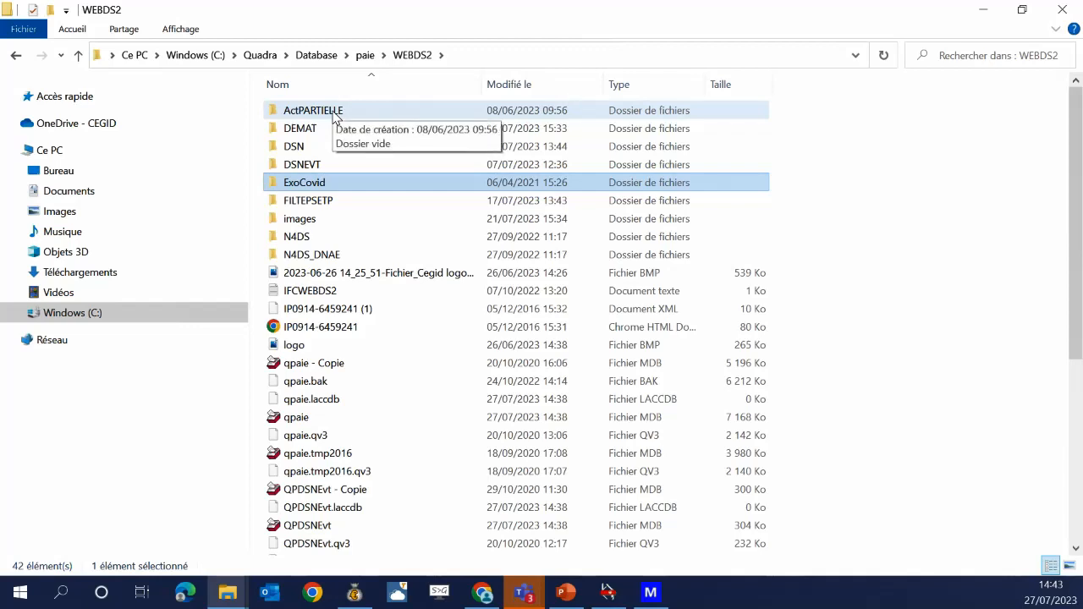
Open the 0723 period folder under DSN and examine its DECL_CVAE, qpdsn and WEBDS2_0723_000001 files.
double_click(326, 148)
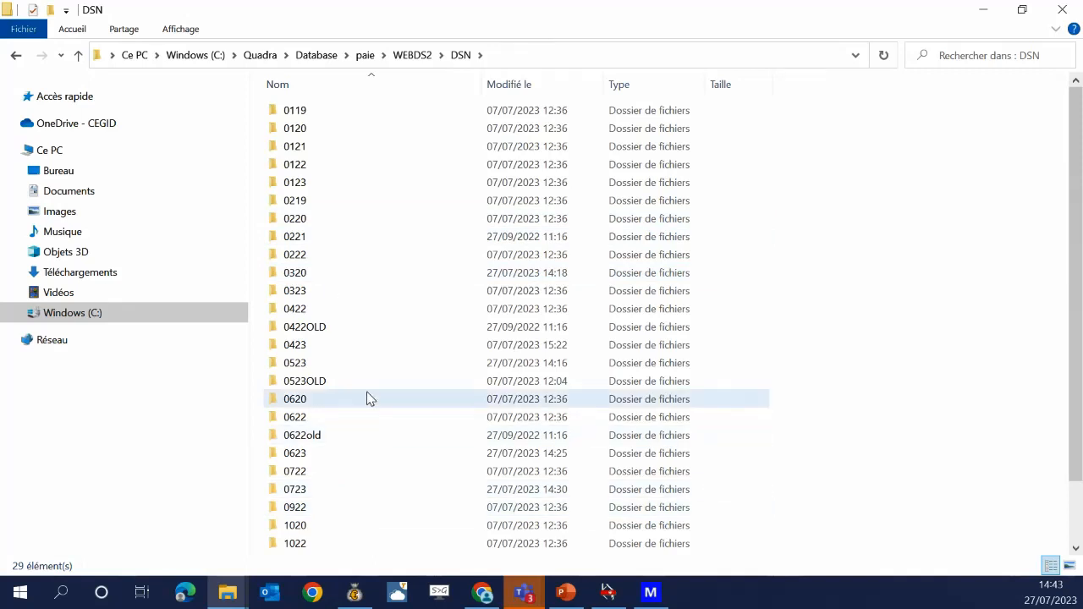
double_click(333, 491)
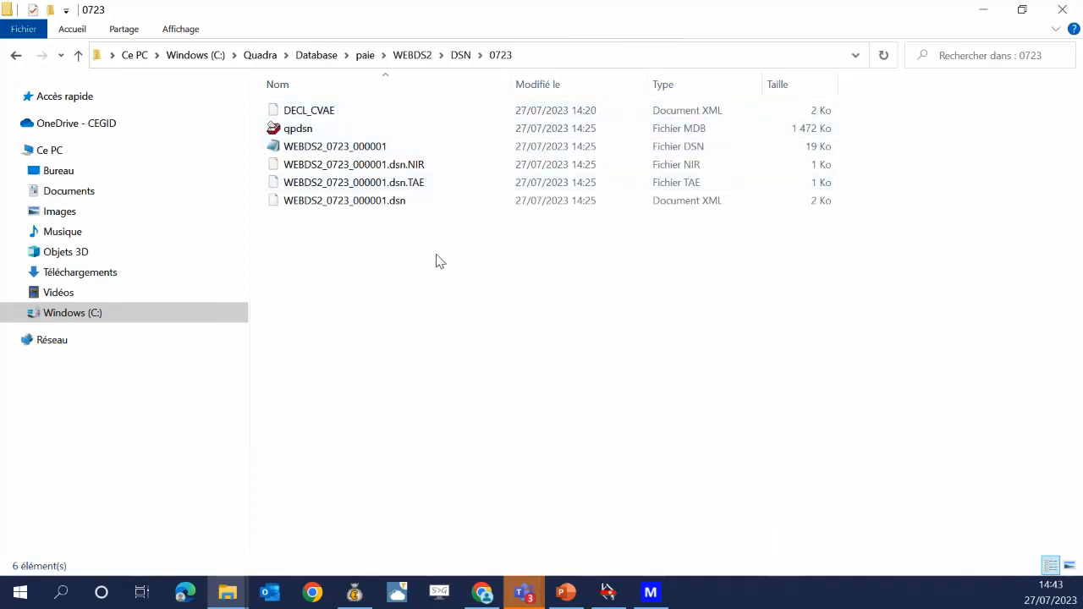
mouse_move(397, 113)
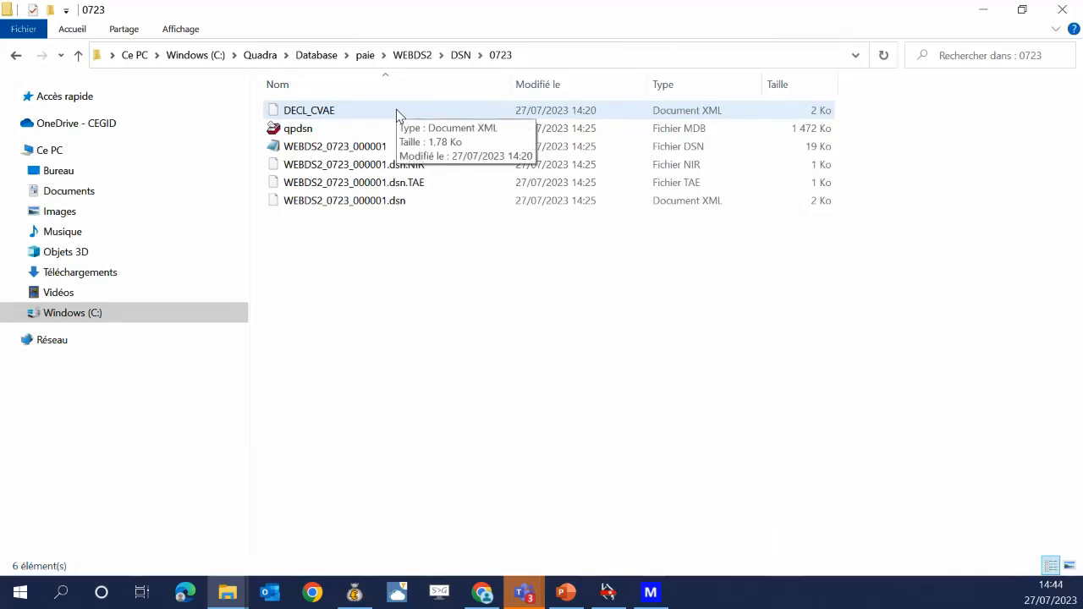
click(327, 128)
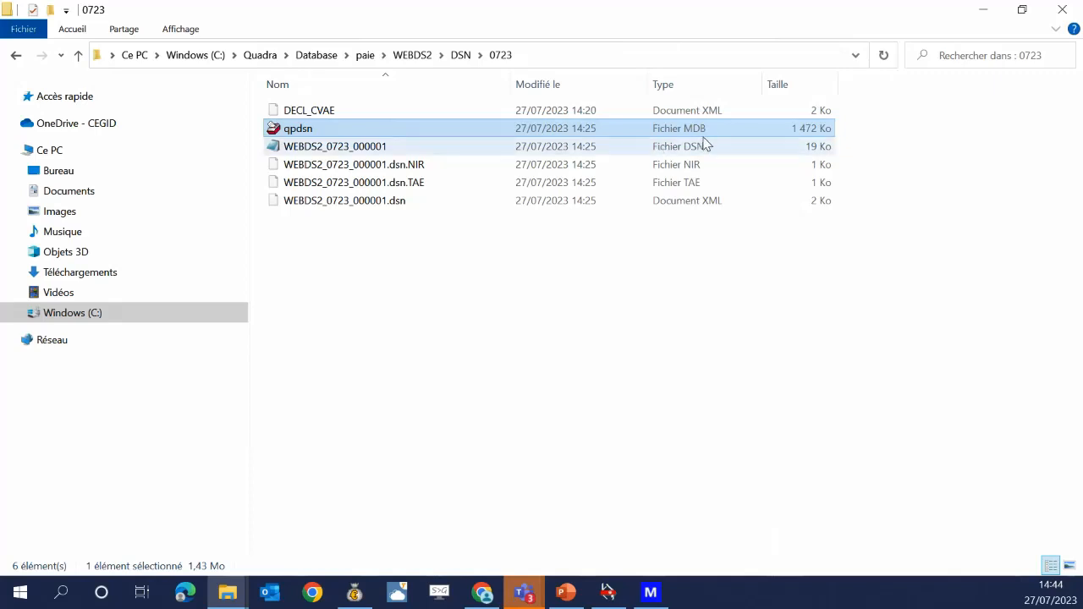
click(356, 149)
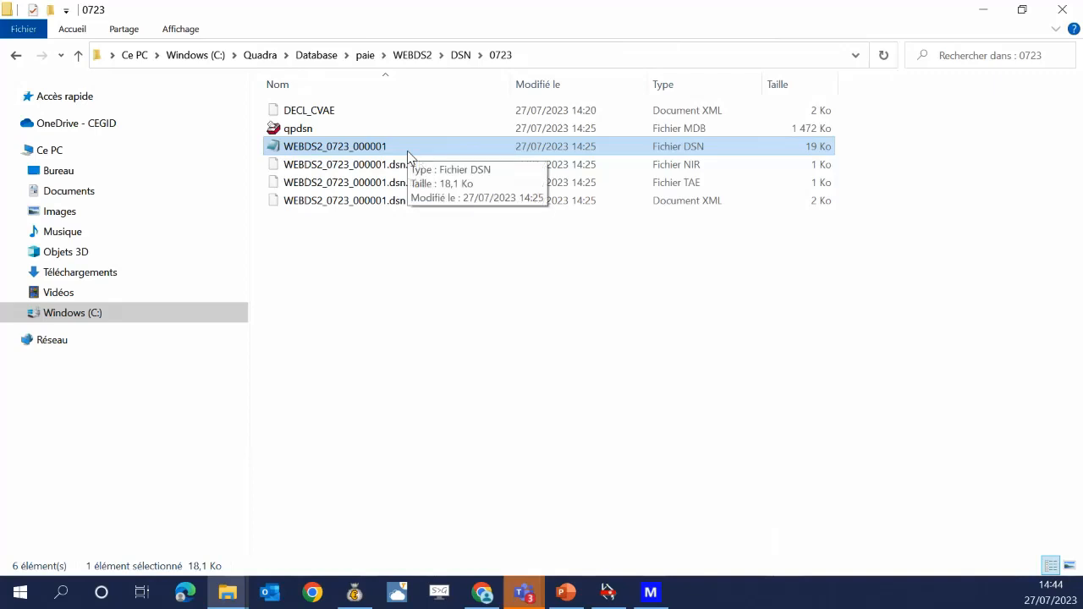
Switch to Cegid Quadra Paie, show the QPDSN progress view for 07/2023 in a maximised window and widen its declarations list.
click(359, 595)
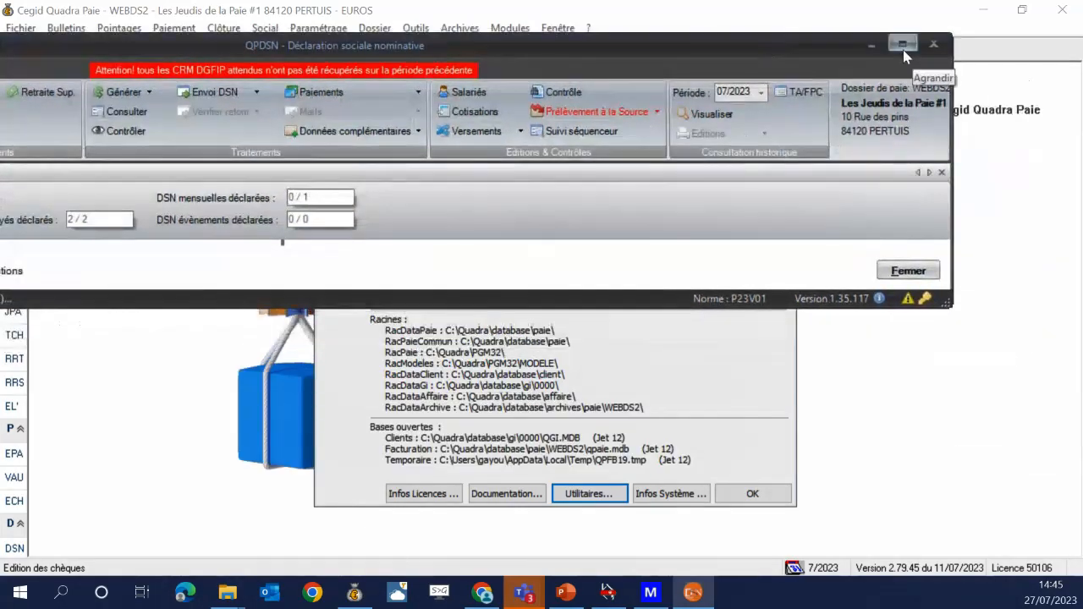
click(902, 32)
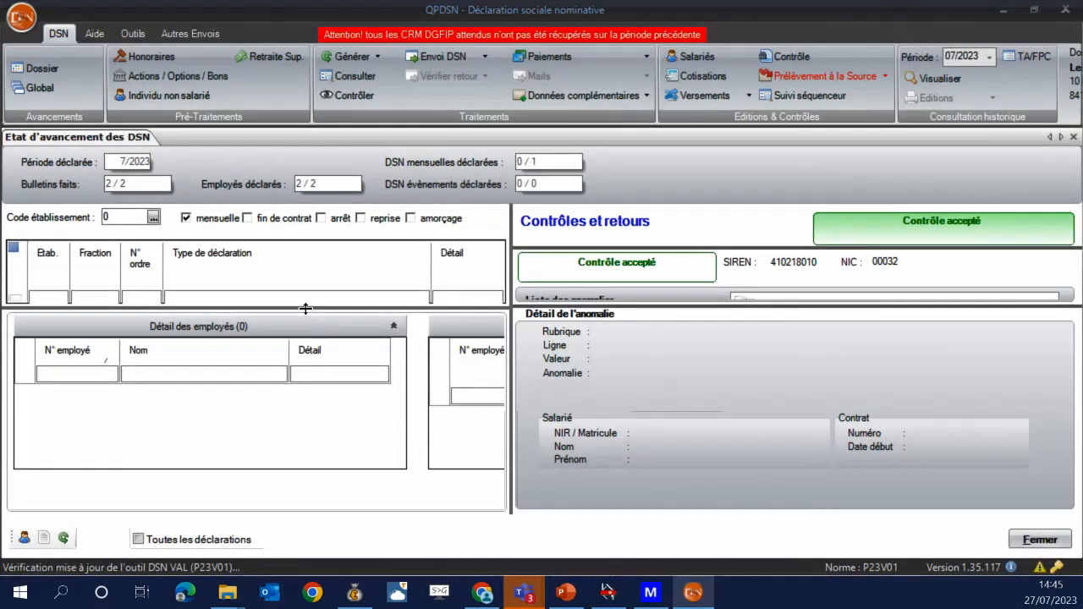
drag(510, 339, 685, 355)
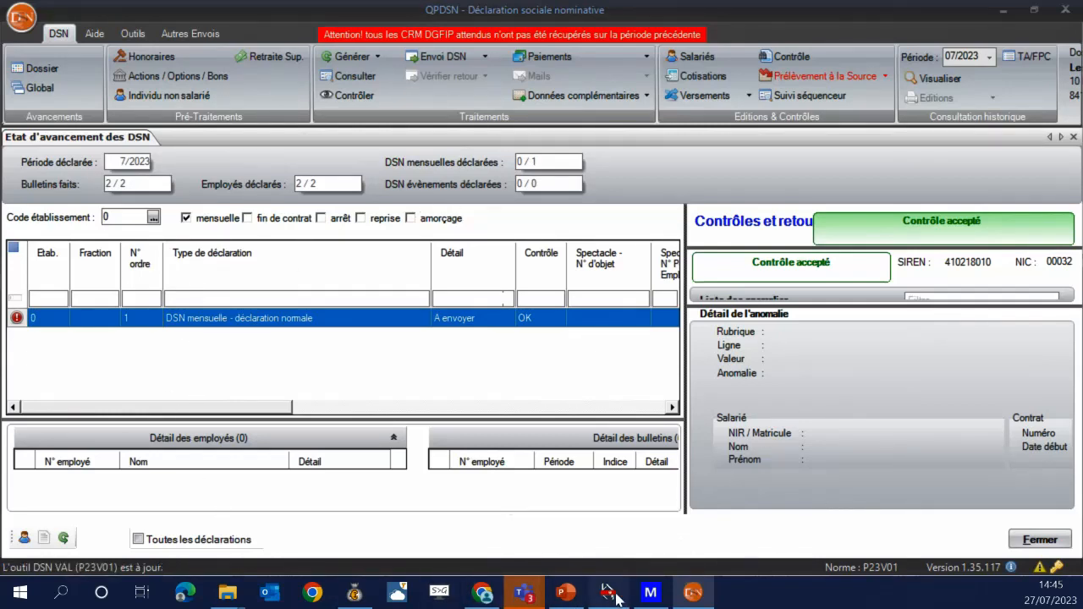
Compare the 0723 folder's files with QPDSN's Contrôle des NIR and apprenticeship tax exemption check details.
mouse_move(228, 594)
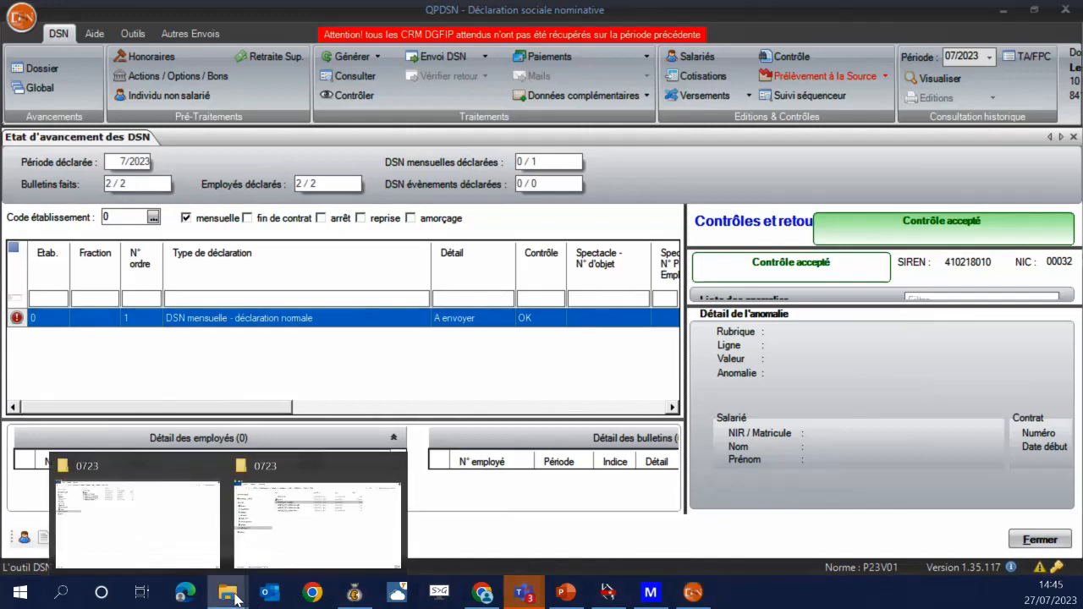
click(289, 550)
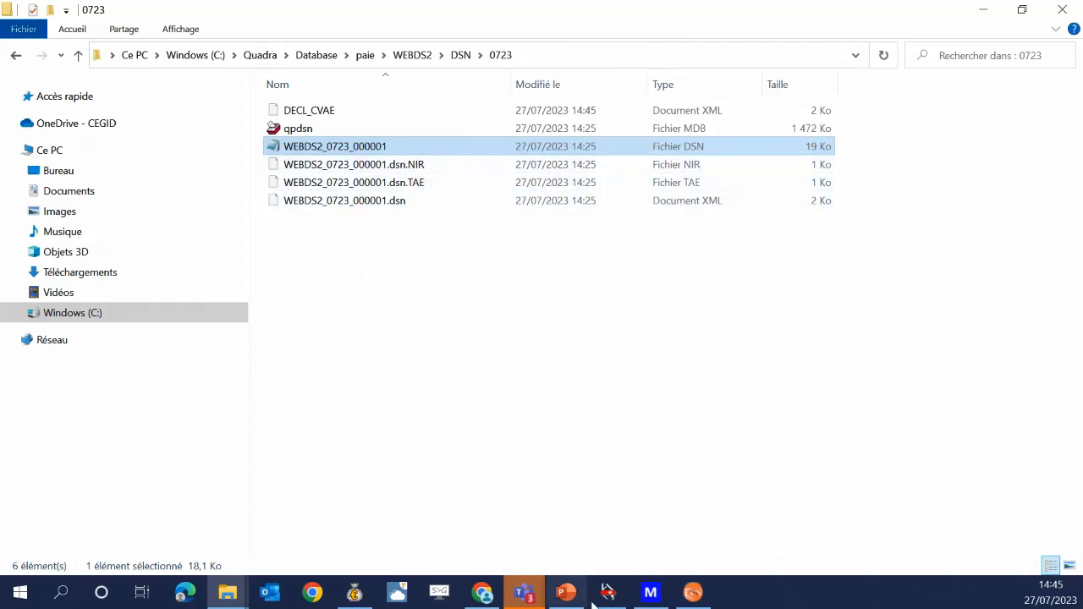
click(693, 592)
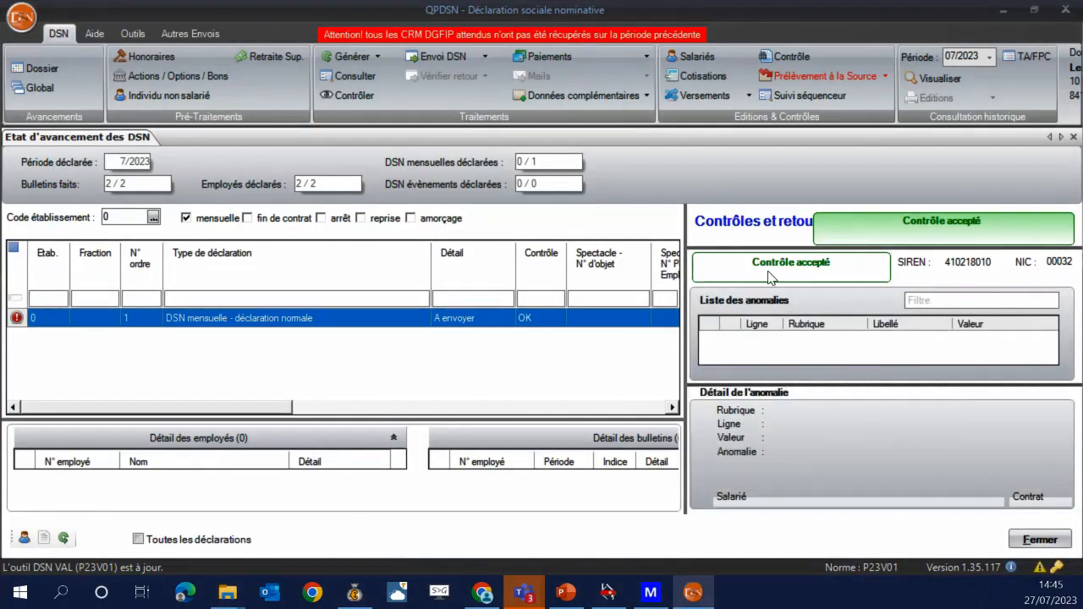
drag(744, 245, 756, 359)
click(759, 322)
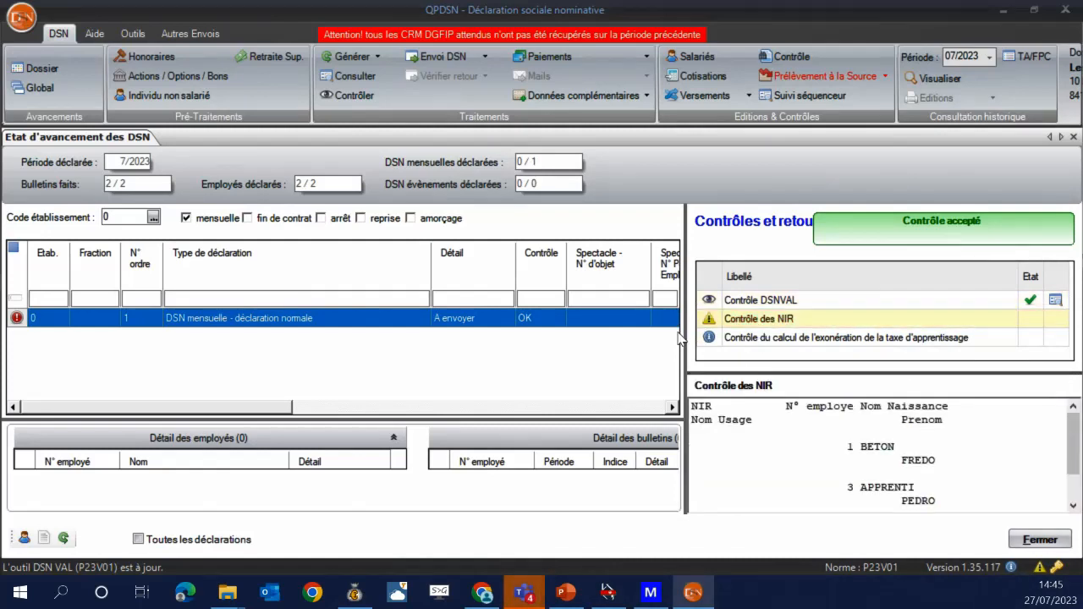
drag(684, 338, 508, 347)
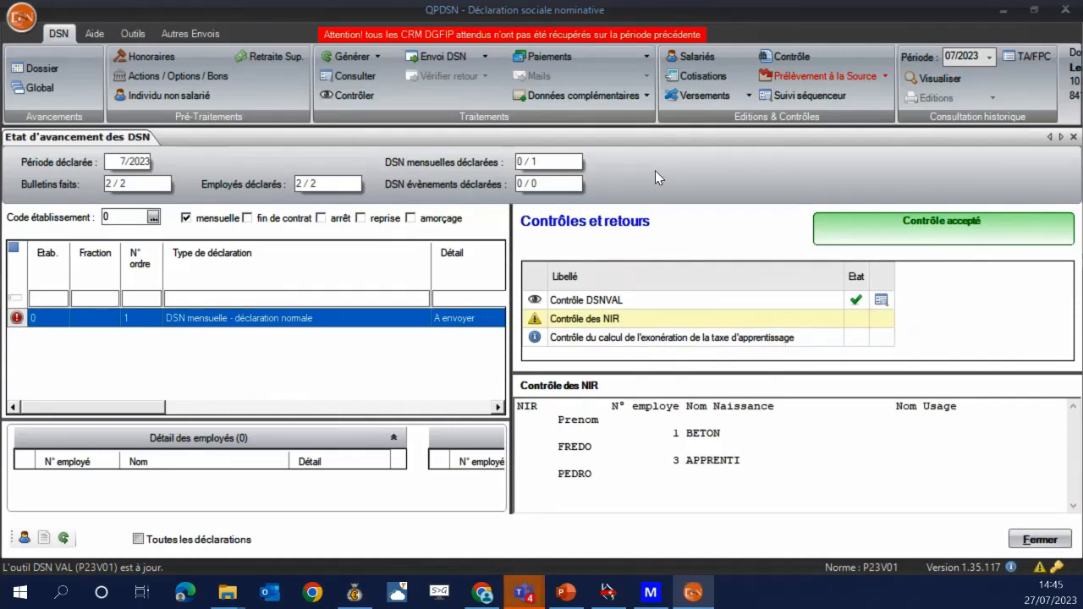
click(642, 342)
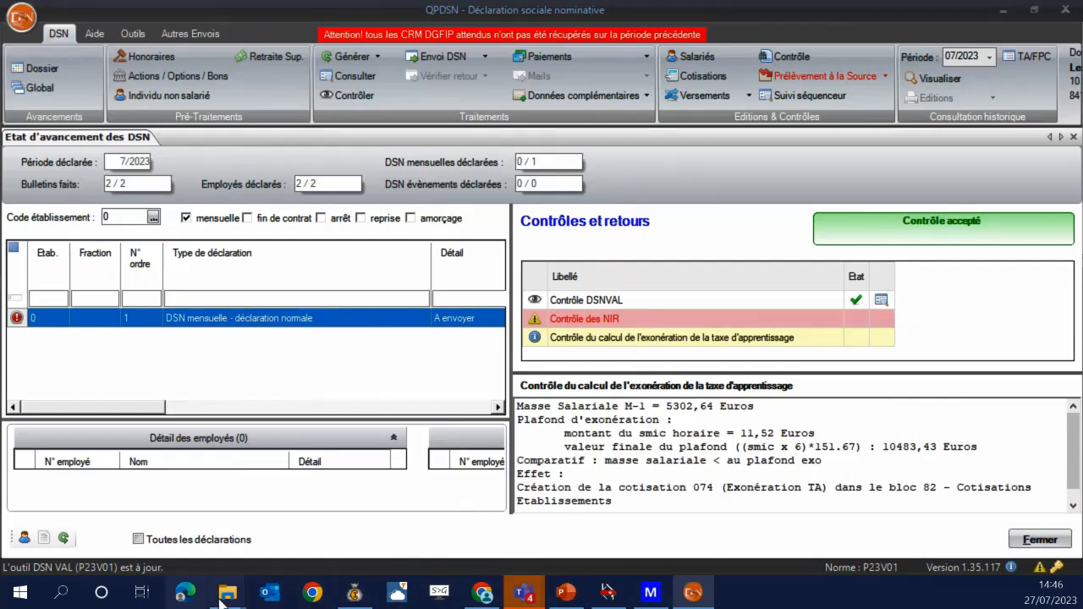
Return to the 0723 folder and select the WEBDS2_0723_000001.dsn XML document to check its details.
mouse_move(227, 592)
click(280, 542)
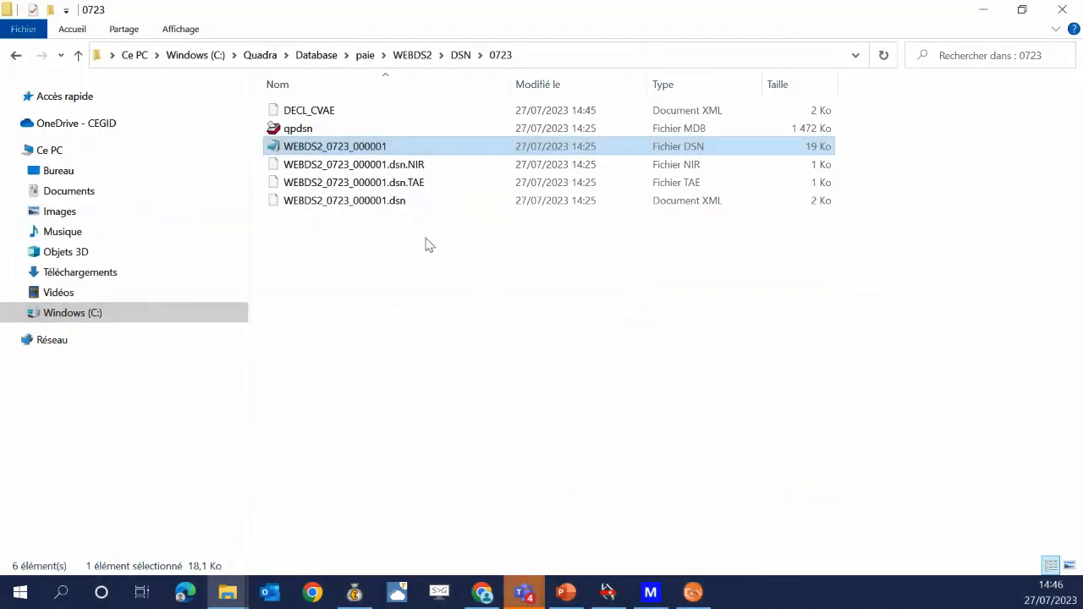
click(394, 205)
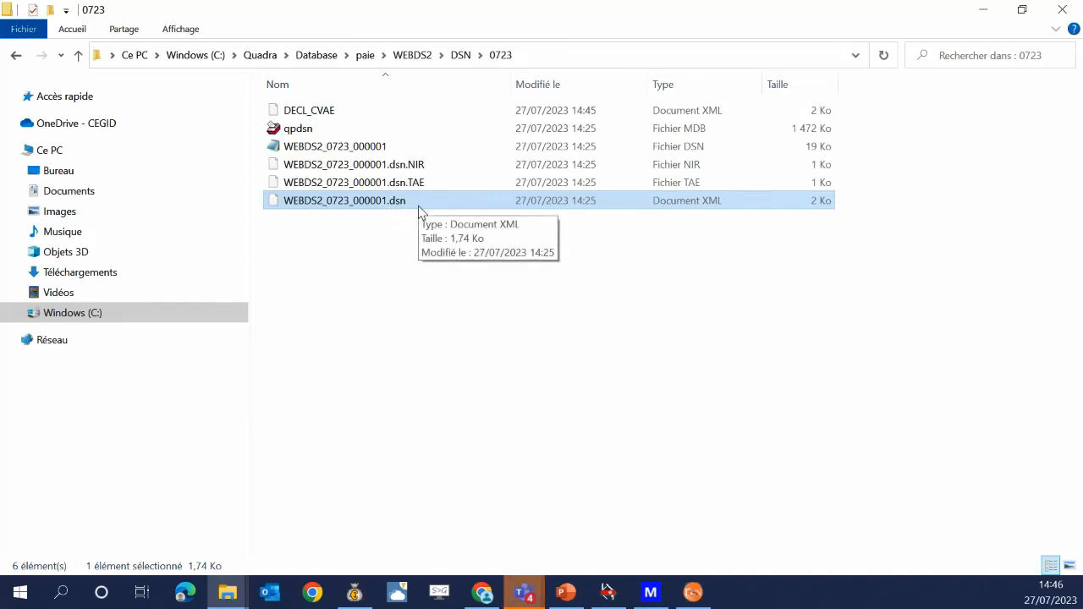
Open the WEBDS2_0723_000001 DSN file in Notepad, read its rubrics through to the S90 lines, and close it.
double_click(304, 147)
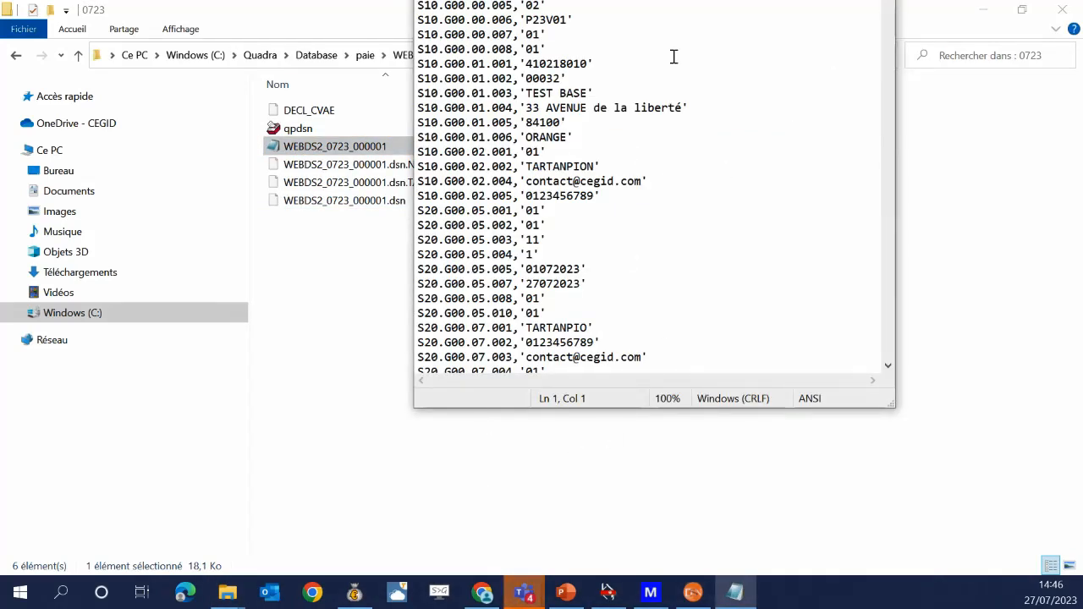
drag(889, 55, 890, 136)
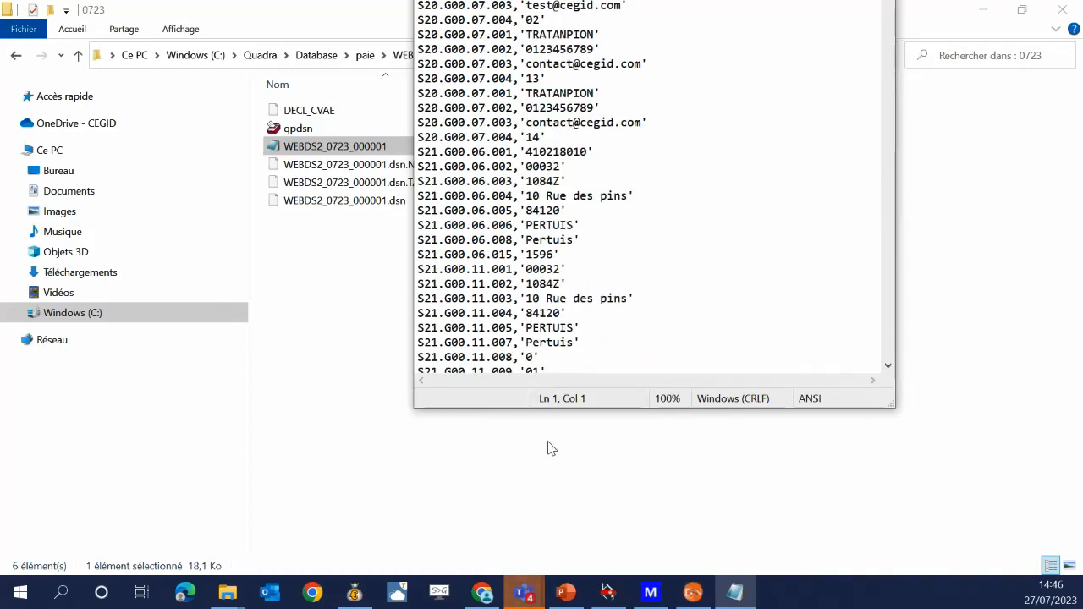
drag(485, 410, 494, 575)
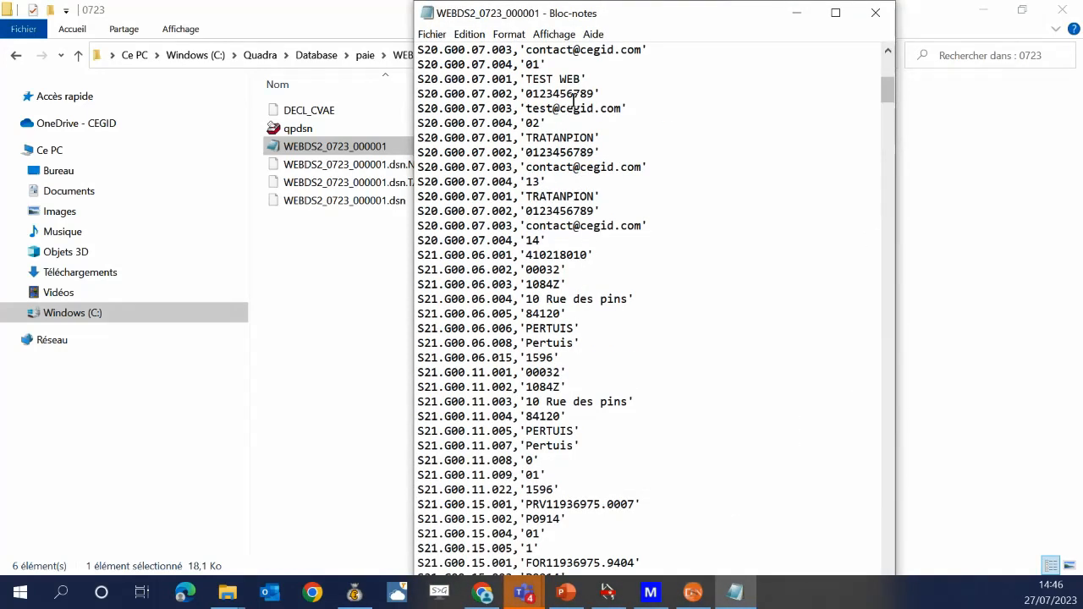
scroll(579, 132, down, 9)
scroll(579, 132, down, 20)
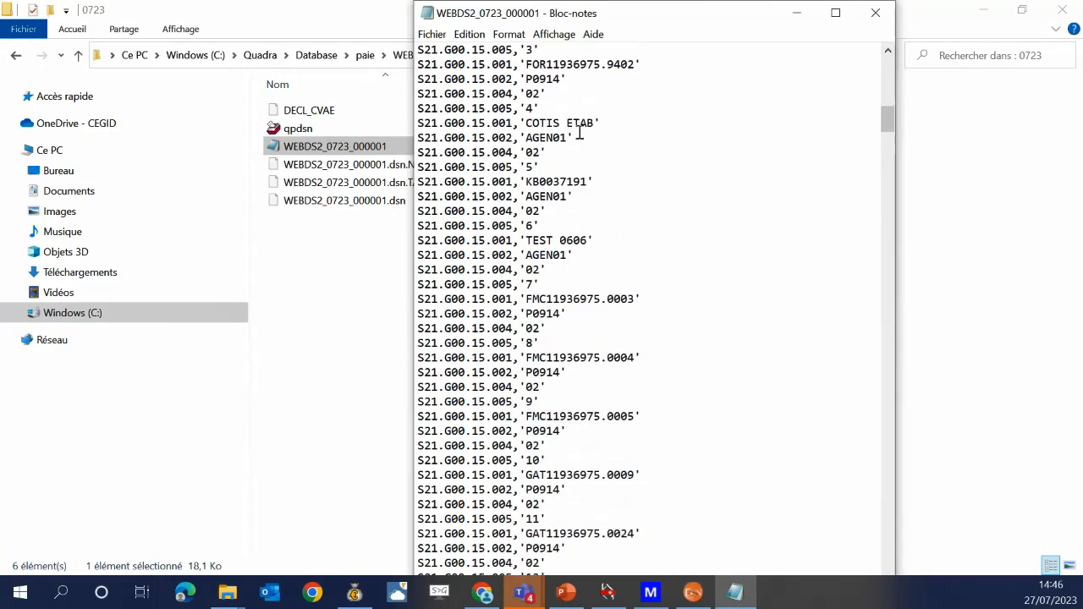
scroll(582, 193, down, 4)
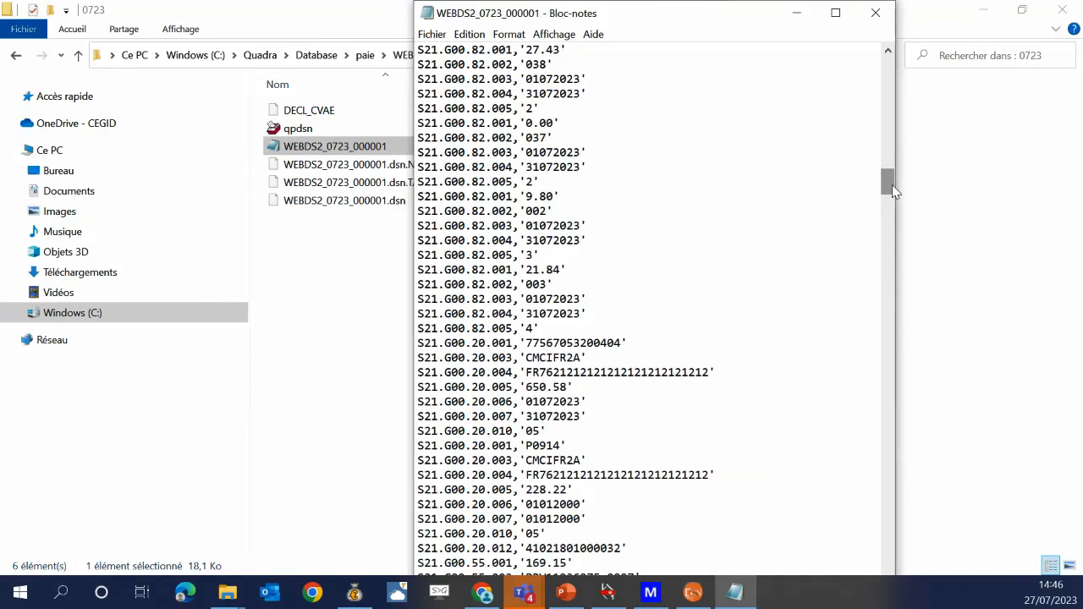
drag(887, 182, 887, 558)
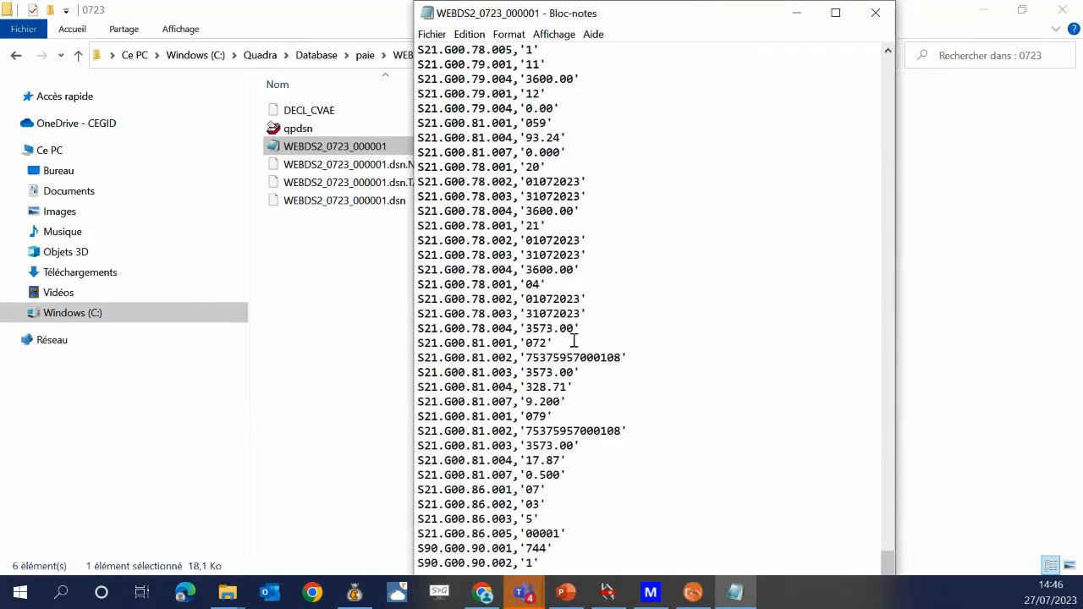
drag(418, 162, 575, 184)
click(553, 269)
click(875, 12)
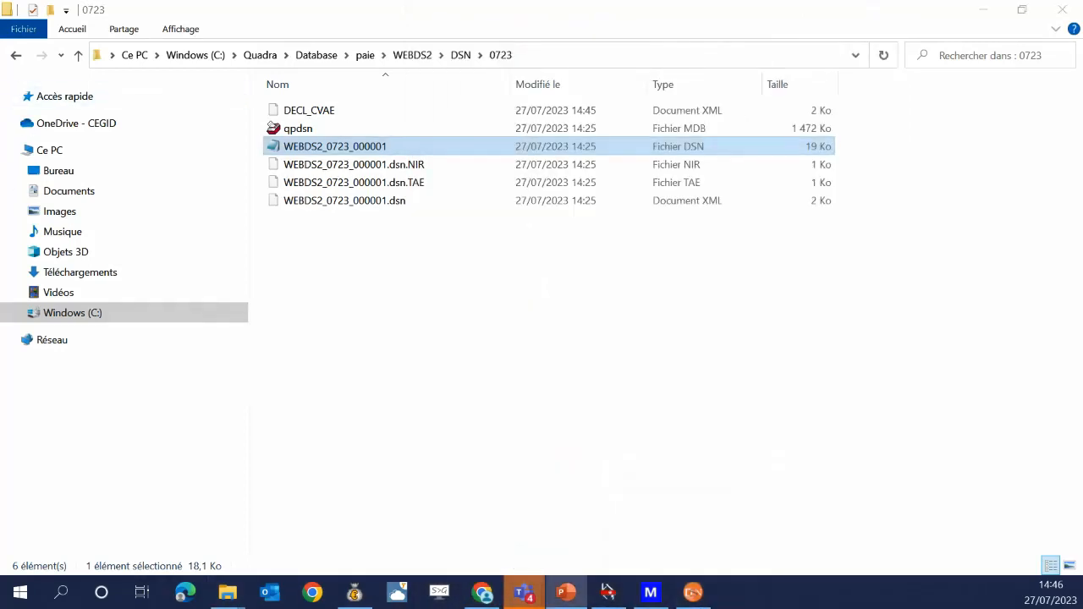
Switch to the PowerPoint presentation, maximise it, and move through the Les fichiers DSN slides to slide 33 on file structure.
drag(1, 208, 509, 20)
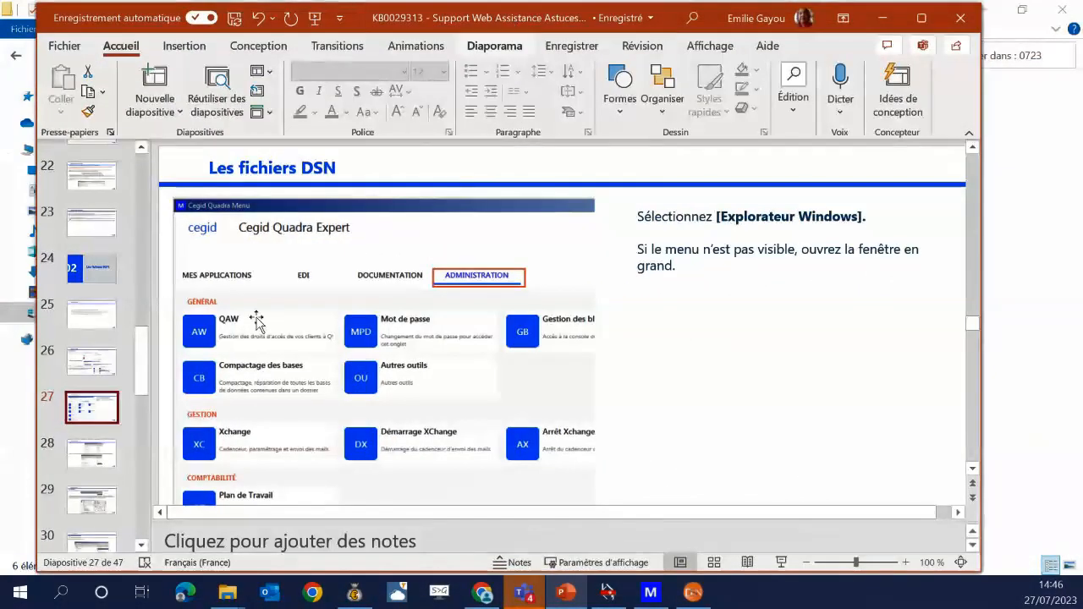
click(922, 23)
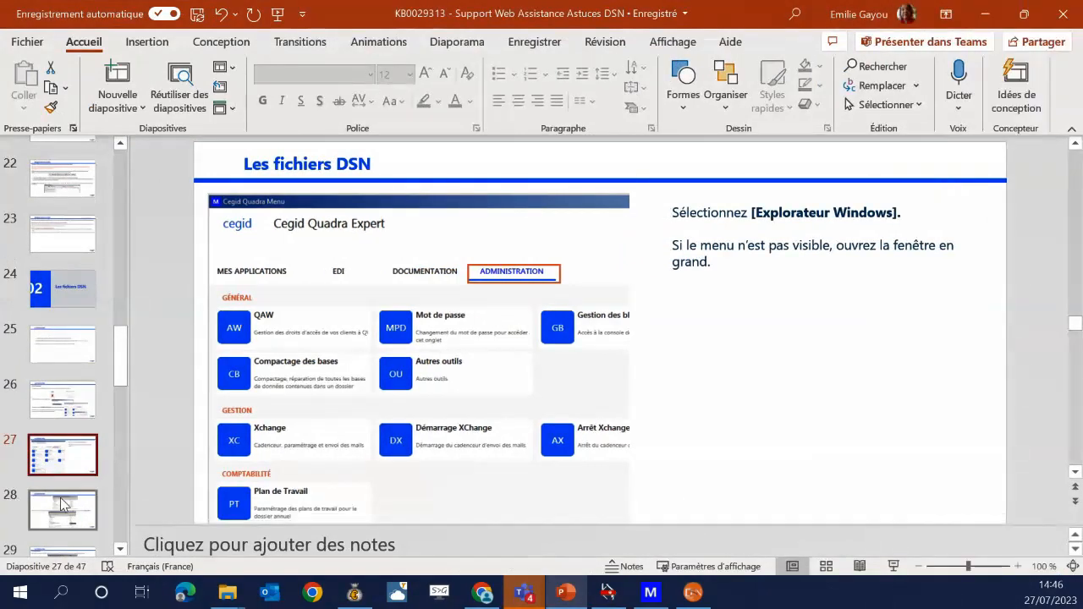
click(64, 495)
scroll(74, 456, down, 5)
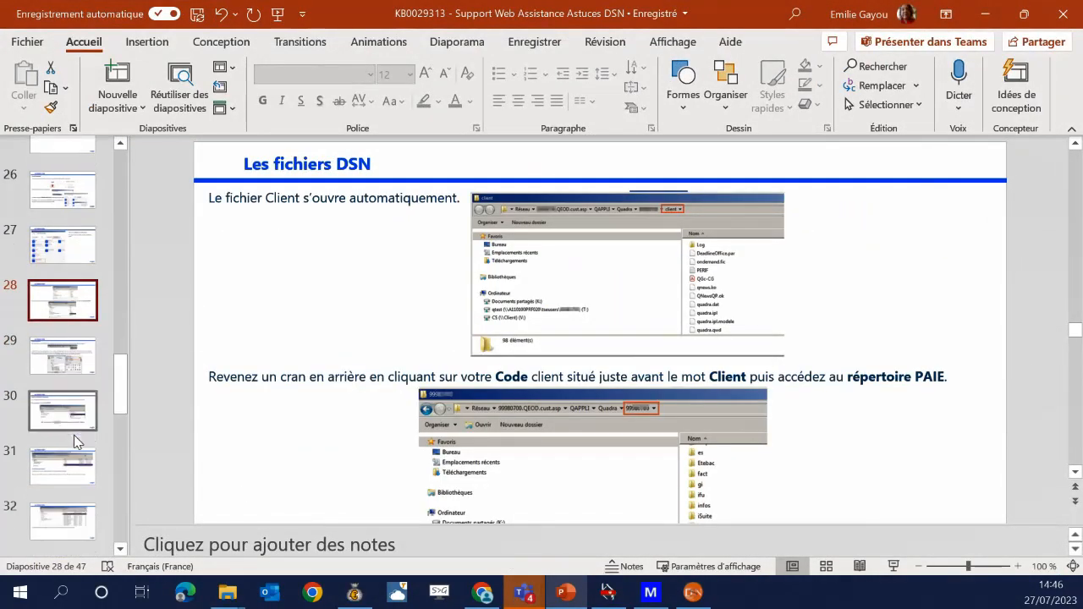
click(67, 479)
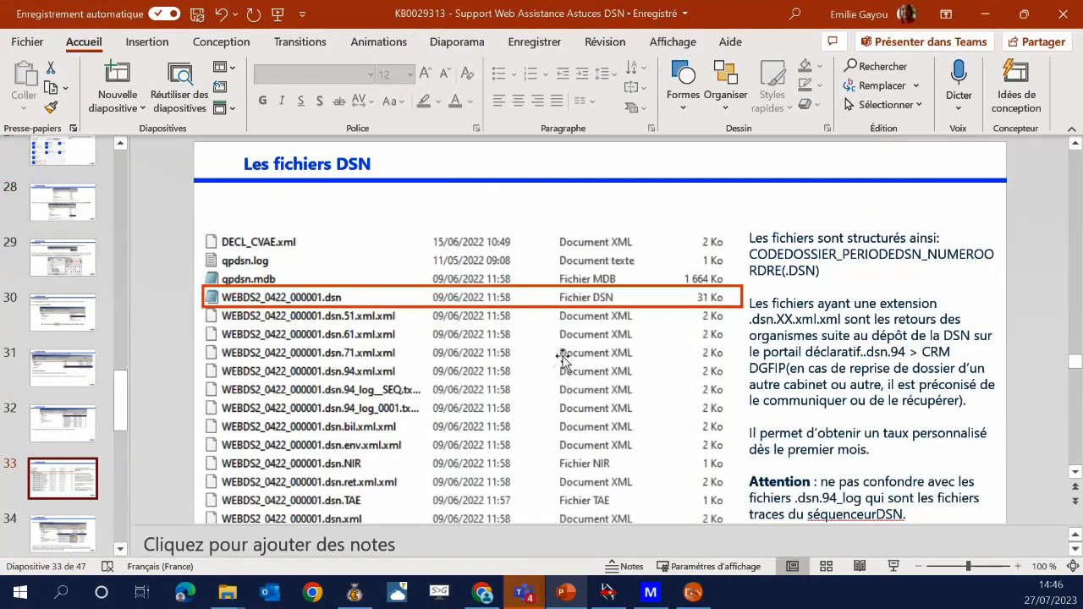
Read slide 33 on DSN file extensions, review slide 34 on saving the file, and return to slide 33.
scroll(565, 360, down, 1)
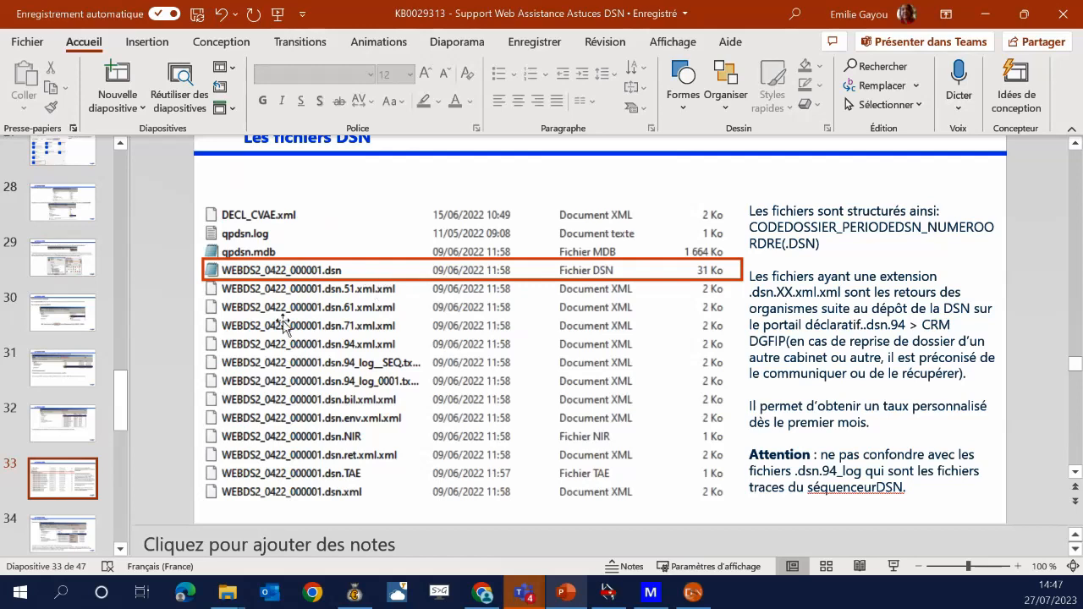
click(73, 530)
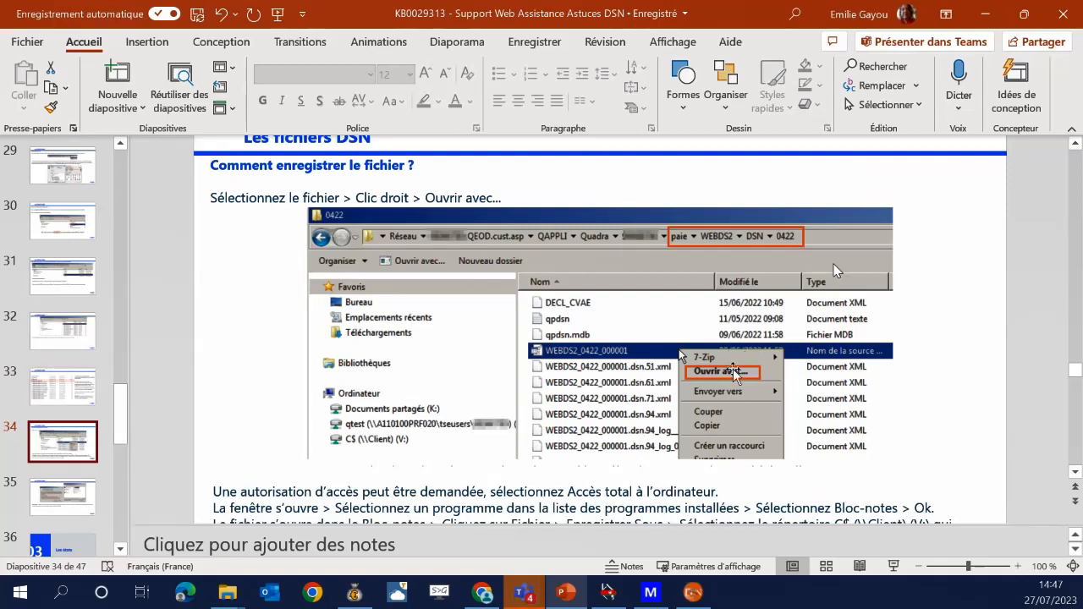
scroll(755, 381, down, 1)
scroll(757, 381, down, 1)
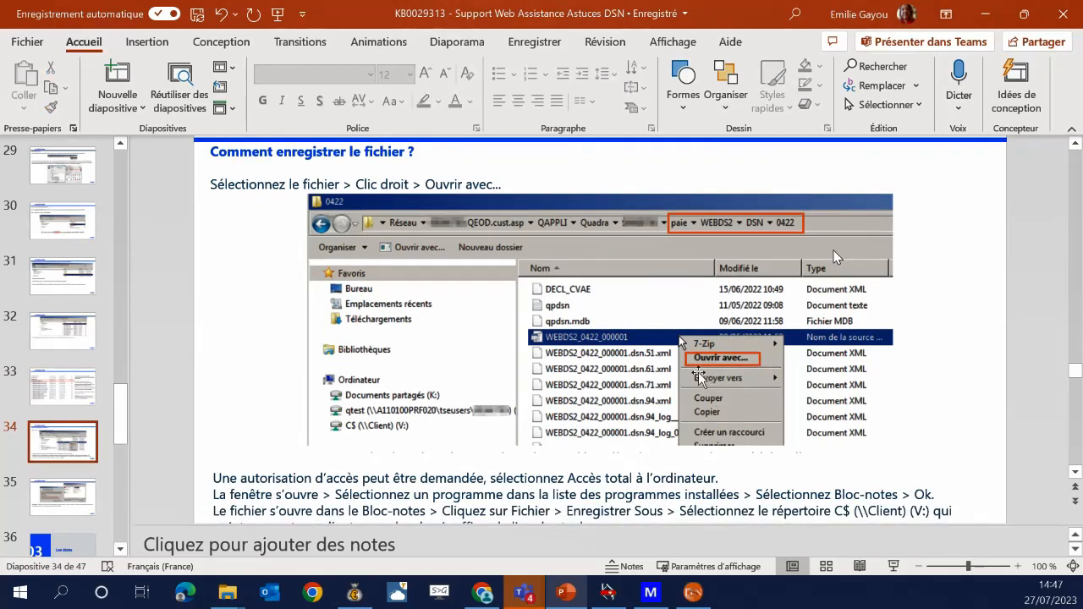
click(70, 396)
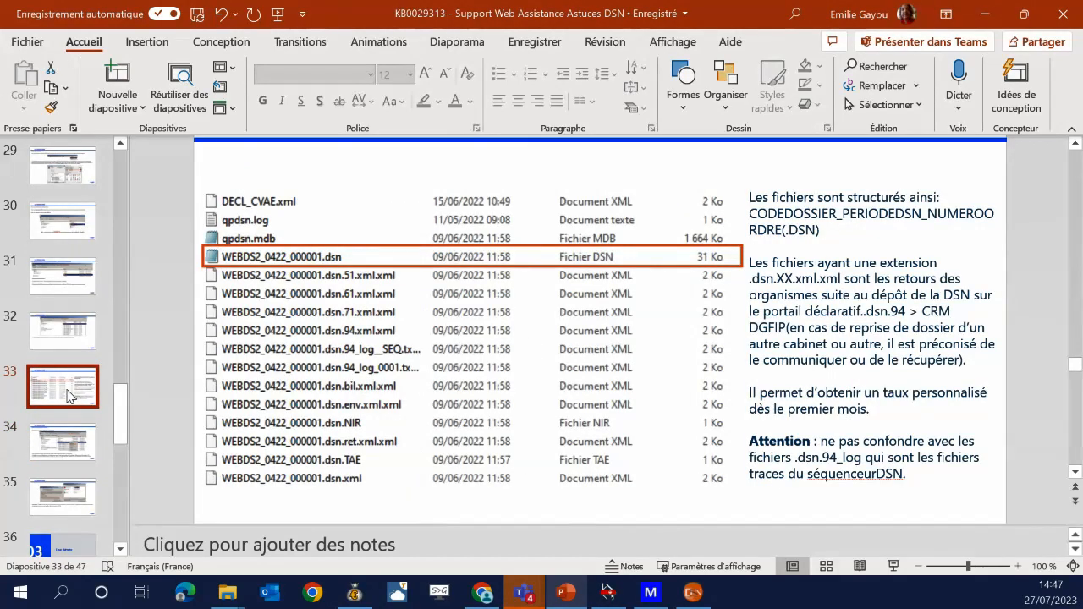
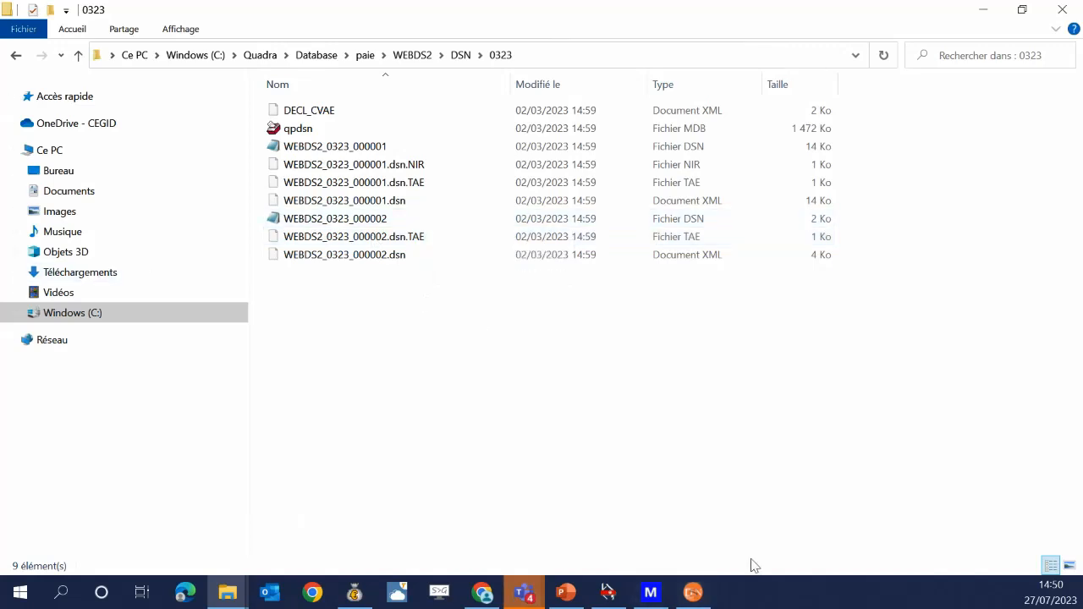
Close the Cegid Quadra menu and the 0323 and 0723 folder windows.
click(651, 592)
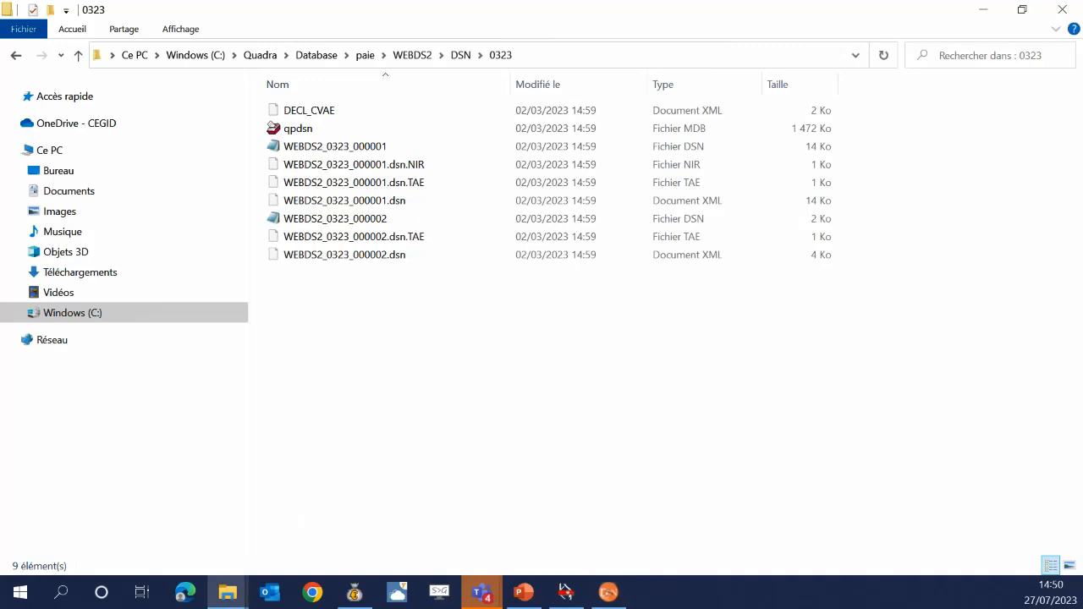
drag(0, 322, 494, 22)
click(606, 19)
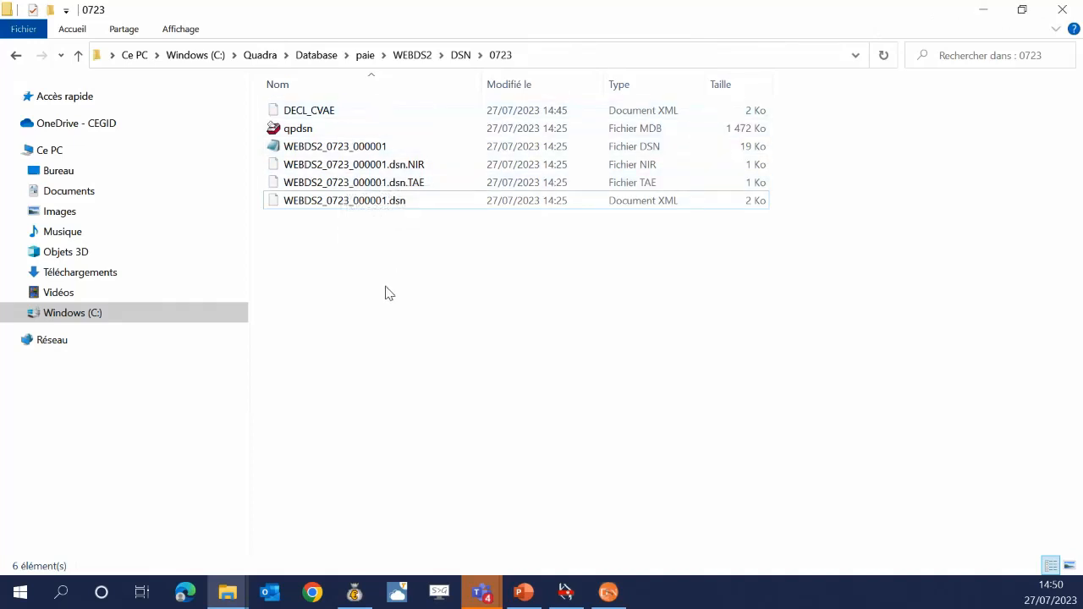
click(1068, 16)
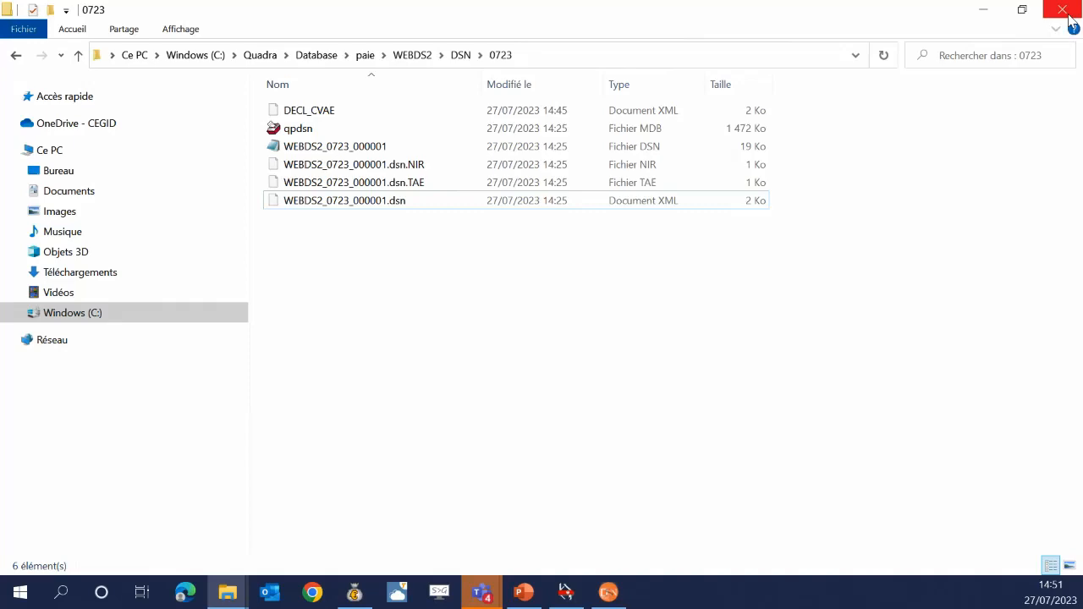
Return to the PowerPoint presentation and view slide 30 about selecting the WEBDS2 folder in the PAIE directory.
click(524, 596)
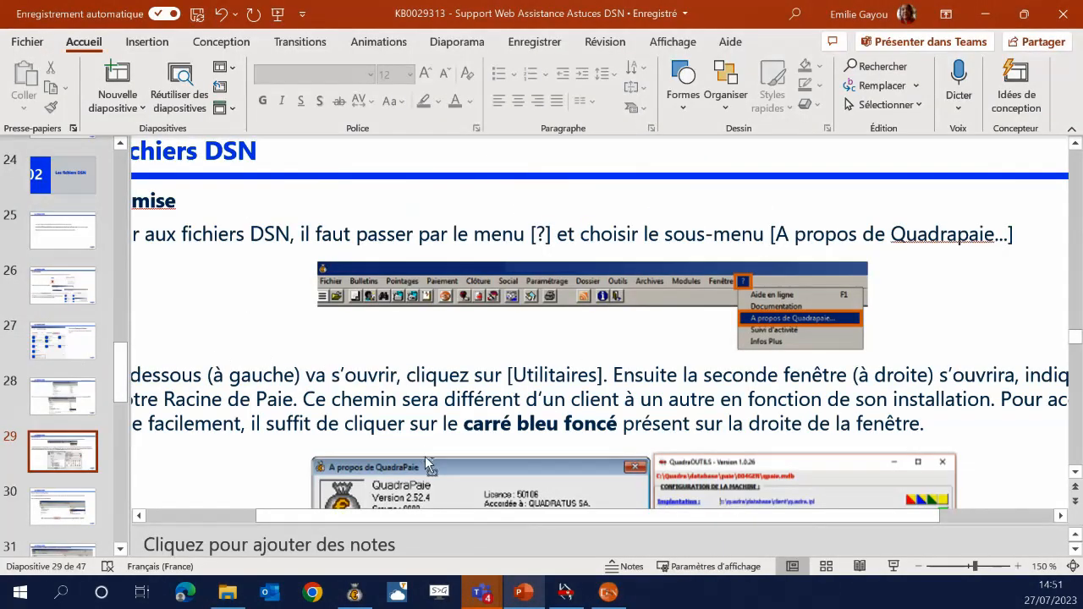
scroll(437, 411, down, 4)
click(82, 513)
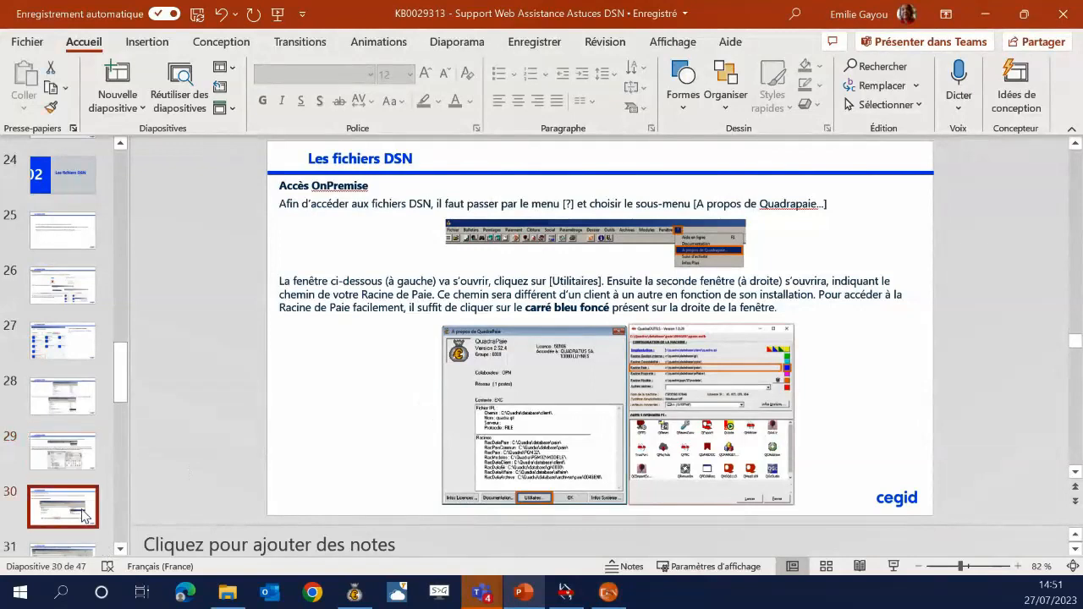
scroll(104, 423, down, 3)
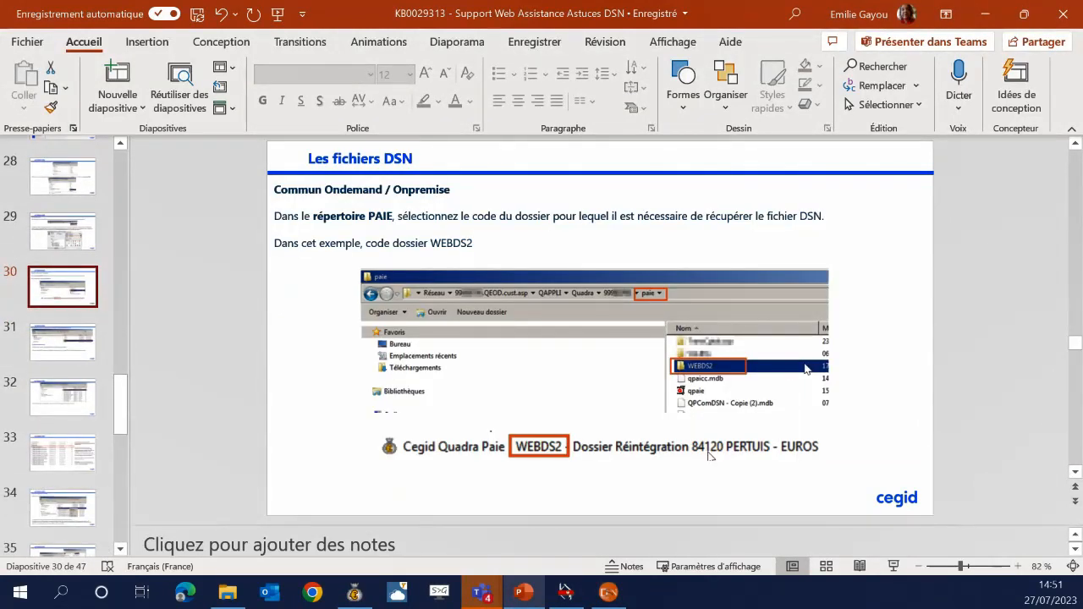
Skip to section 03 at slide 36 and display slide 37, Les états de la DSN.
scroll(74, 383, down, 4)
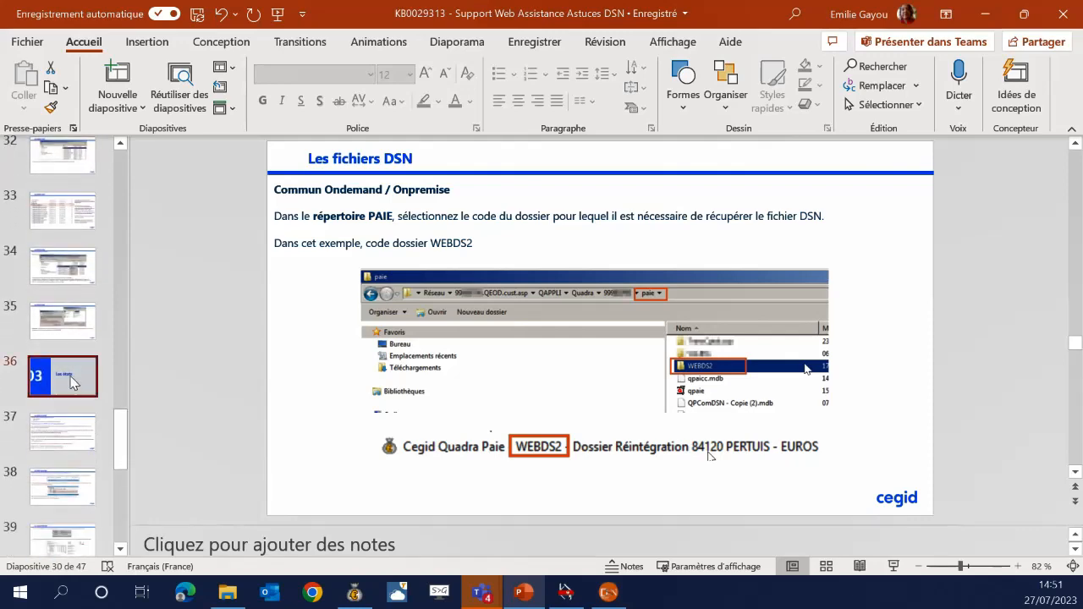
click(73, 383)
key(Down)
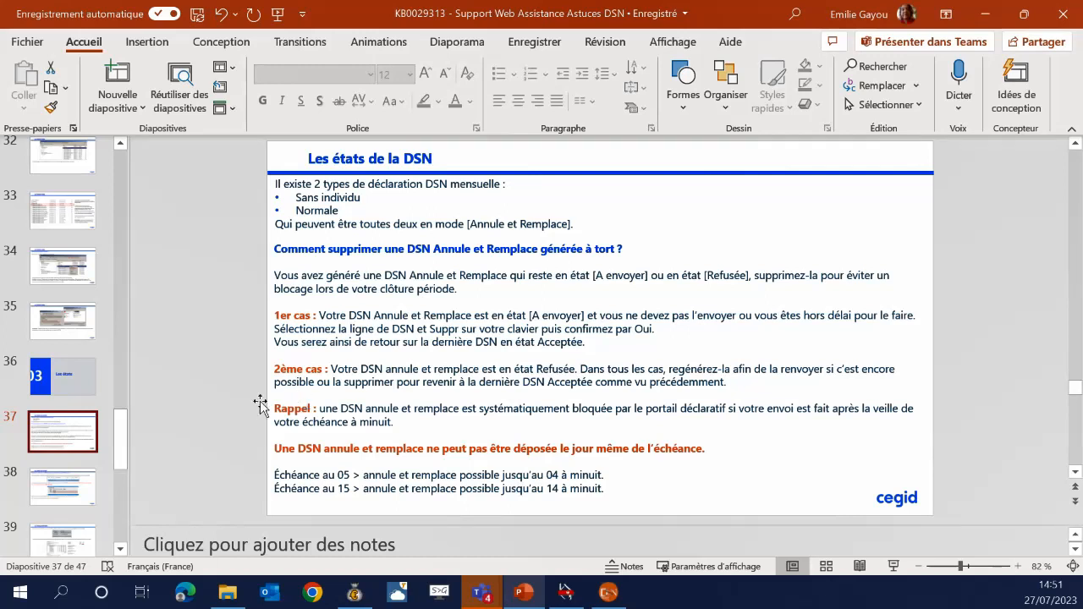
Switch to Cegid Quadra Paie and close its About window to get back to the DSN progress screen.
click(361, 597)
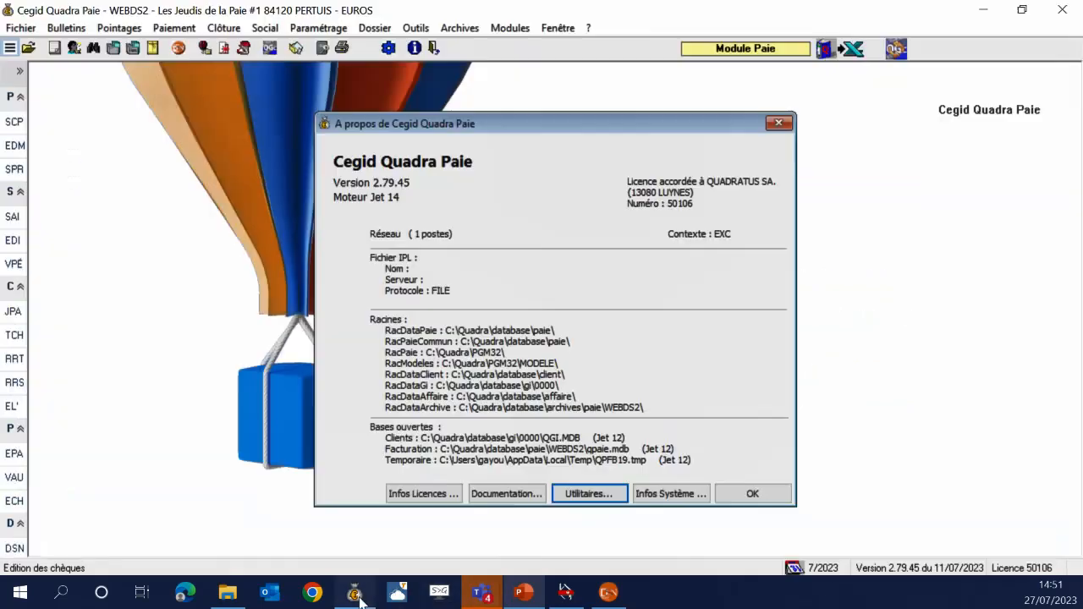
click(774, 499)
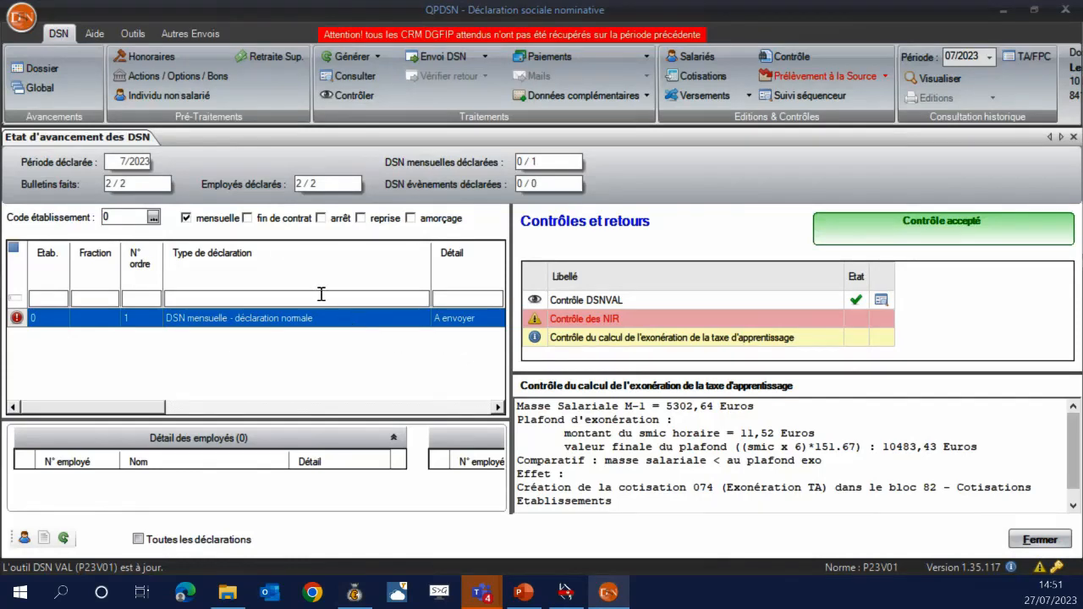
right_click(254, 324)
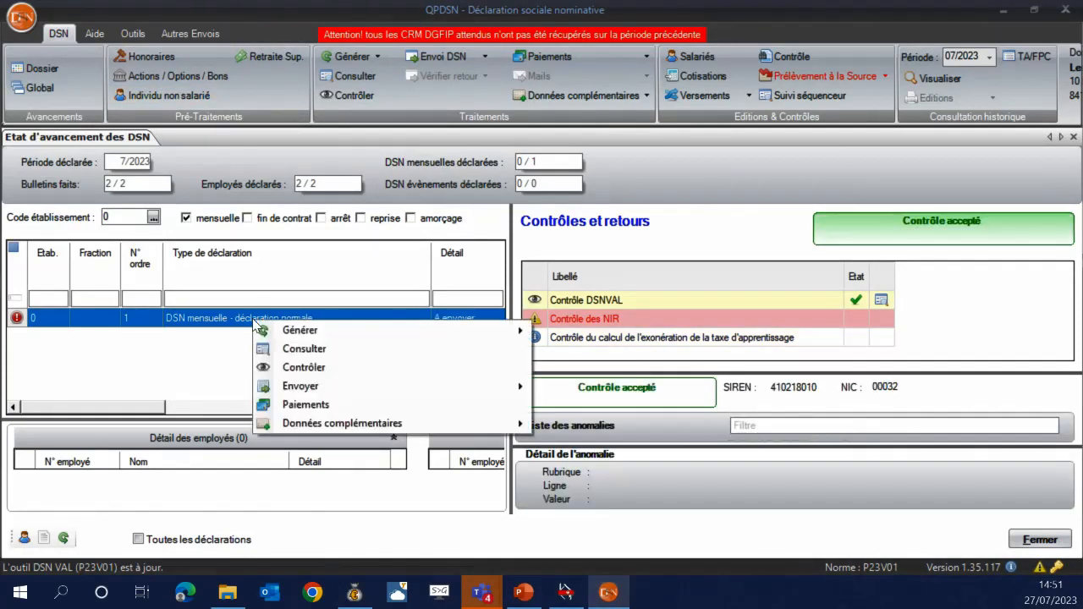
mouse_move(376, 386)
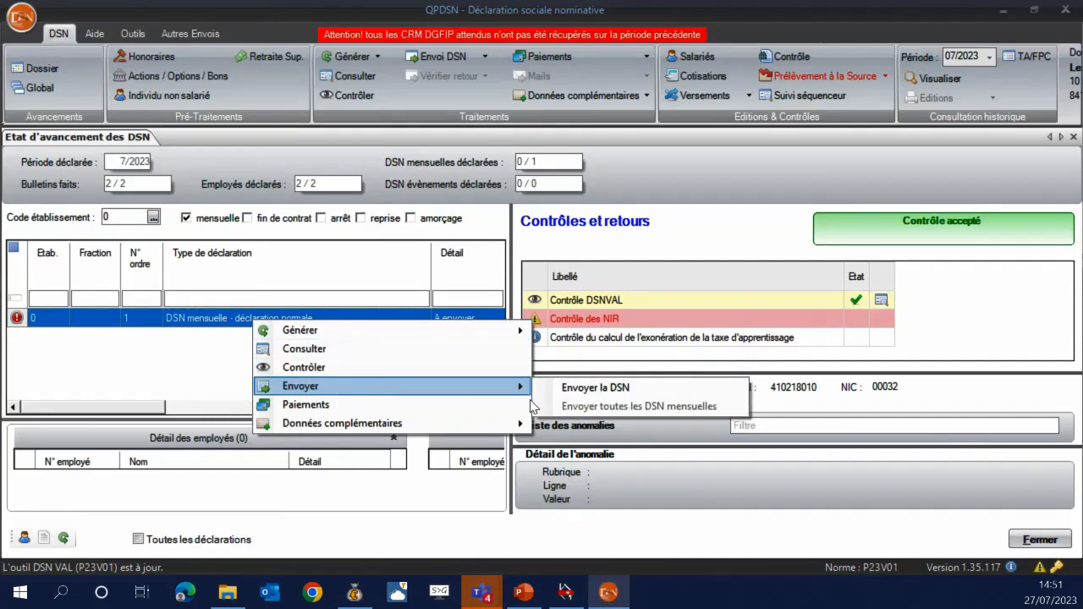
click(592, 387)
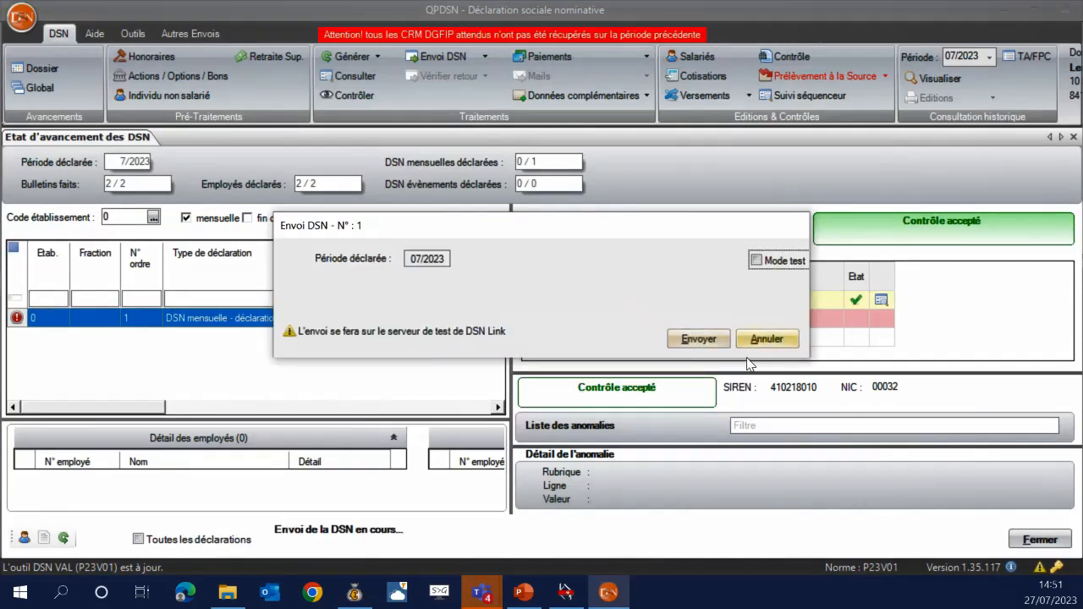
click(766, 338)
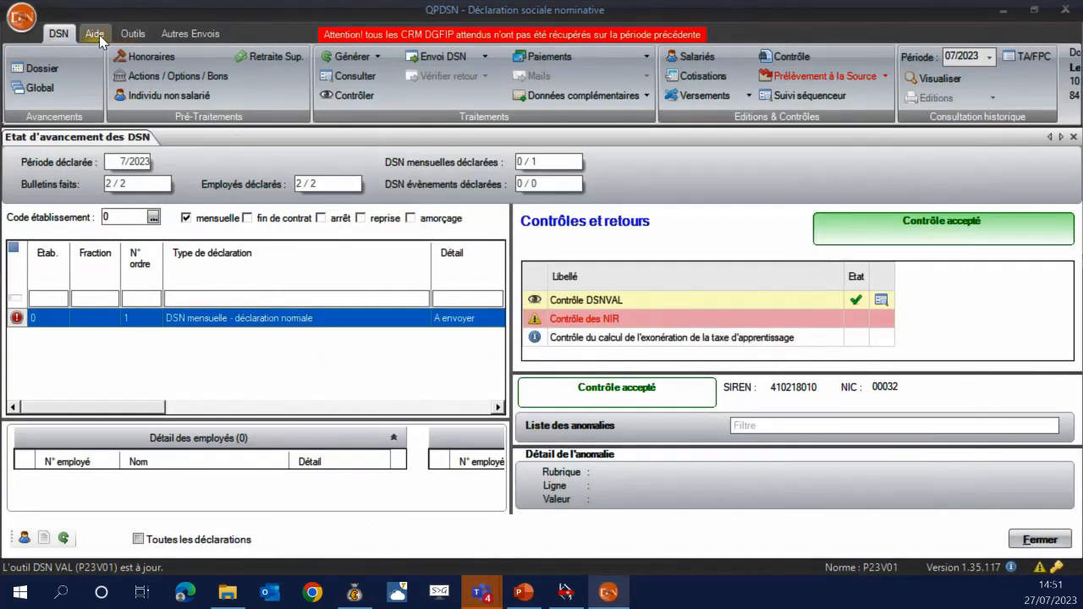
Set the DSN file sending mode to Envoi manuel in the DSN options and close them.
click(95, 34)
click(133, 34)
click(68, 99)
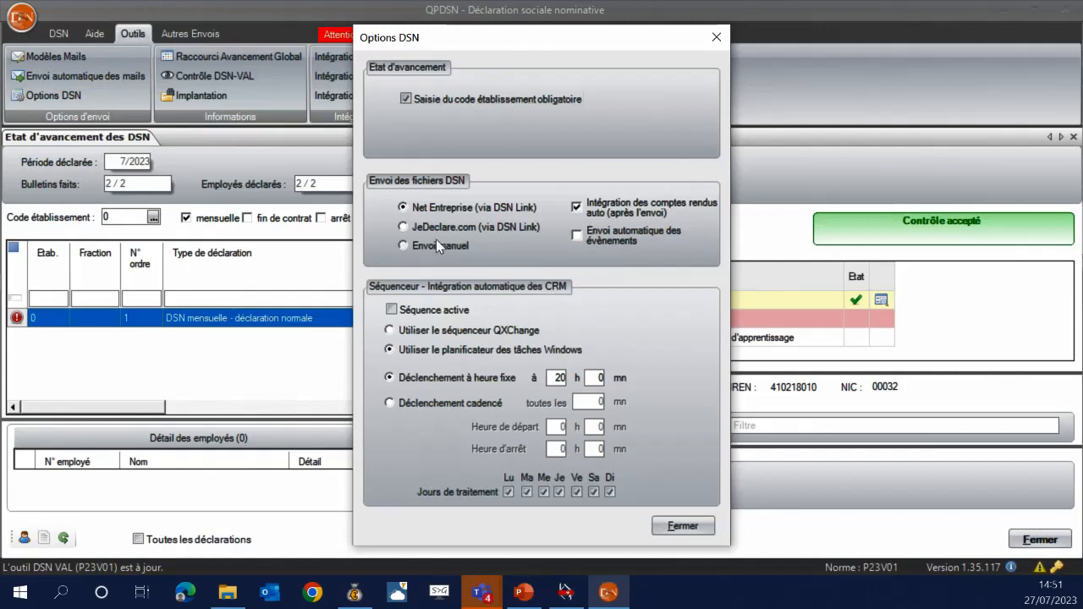
click(437, 244)
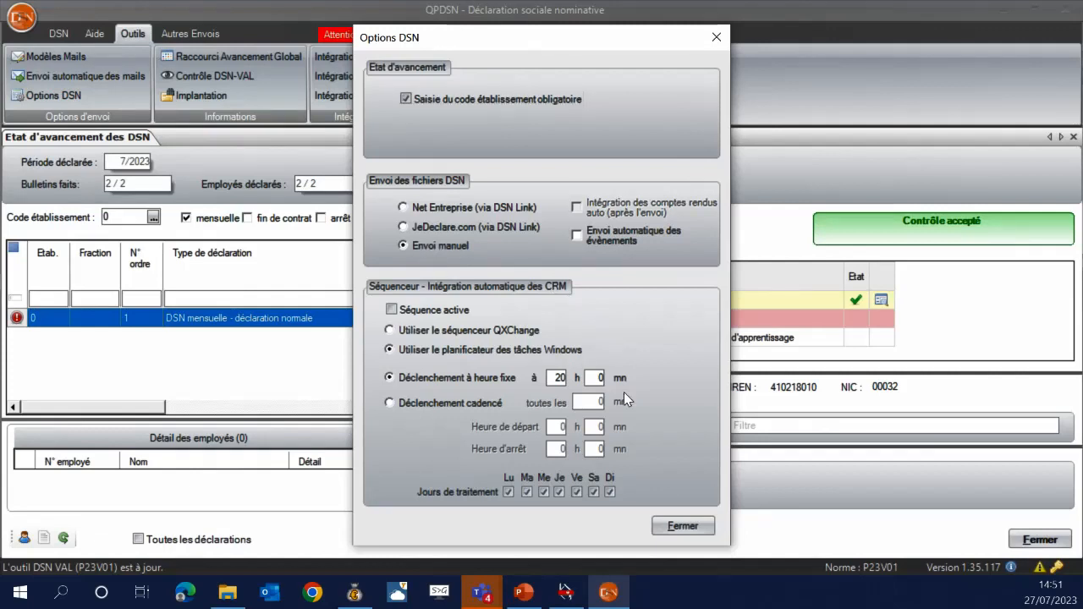
click(658, 529)
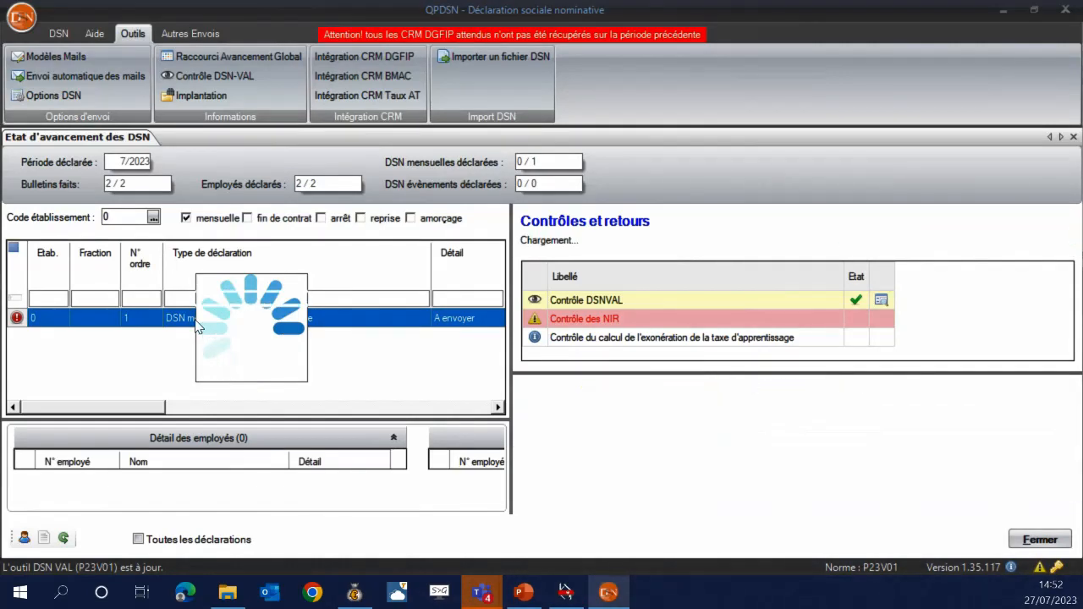
Send the 07/2023 monthly DSN of establishment 0 to the Bureau folder.
right_click(196, 328)
mouse_move(457, 386)
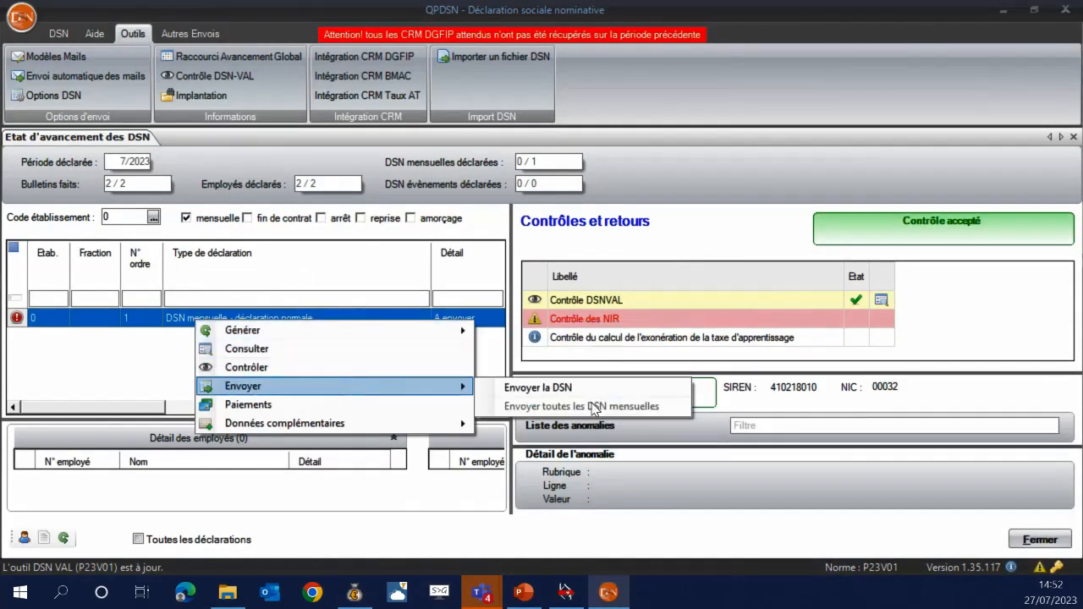
click(602, 392)
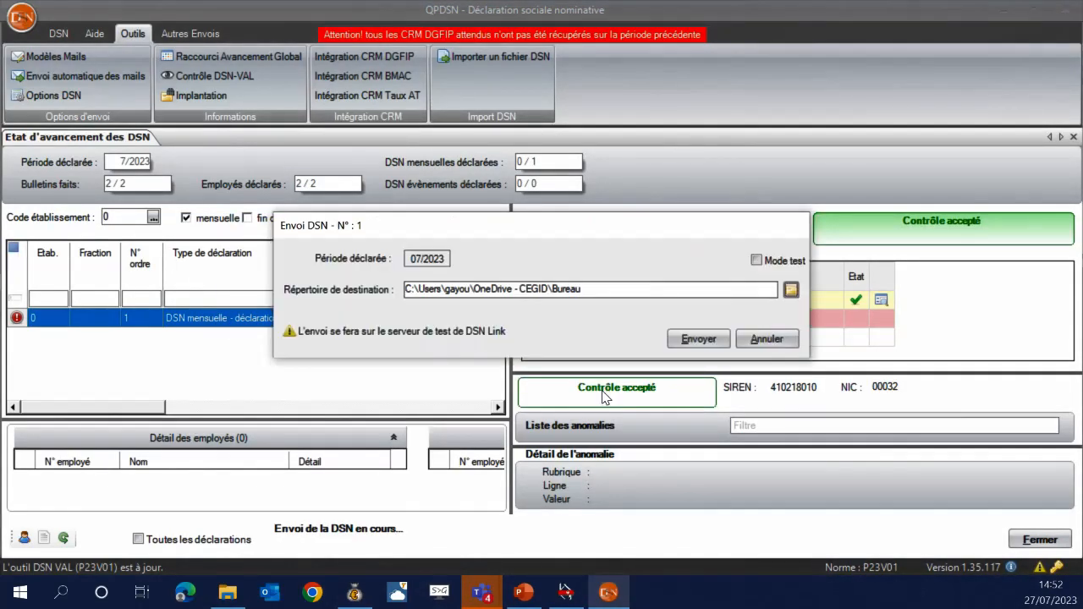
click(703, 340)
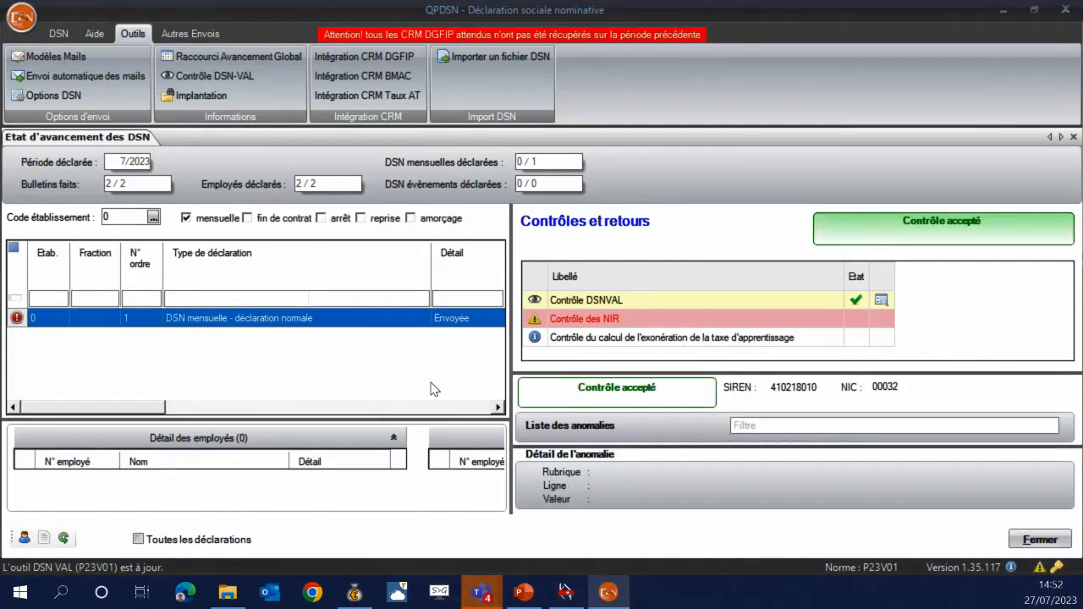
Force the return state of the sent monthly DSN to Acceptée, confirming with OUI.
right_click(276, 322)
mouse_move(350, 410)
click(605, 407)
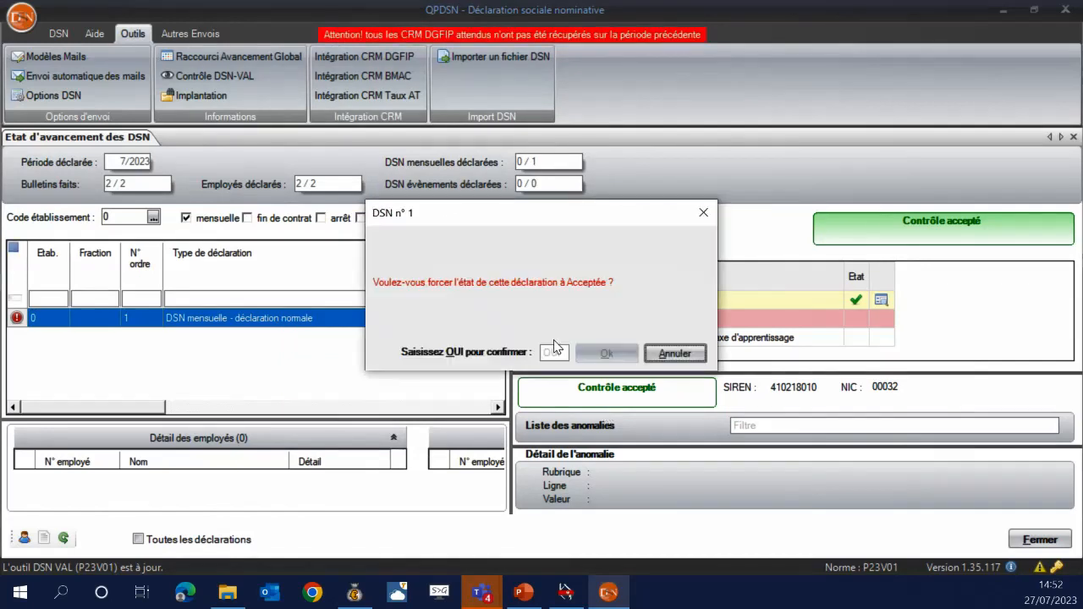
click(554, 351)
text(OUI)
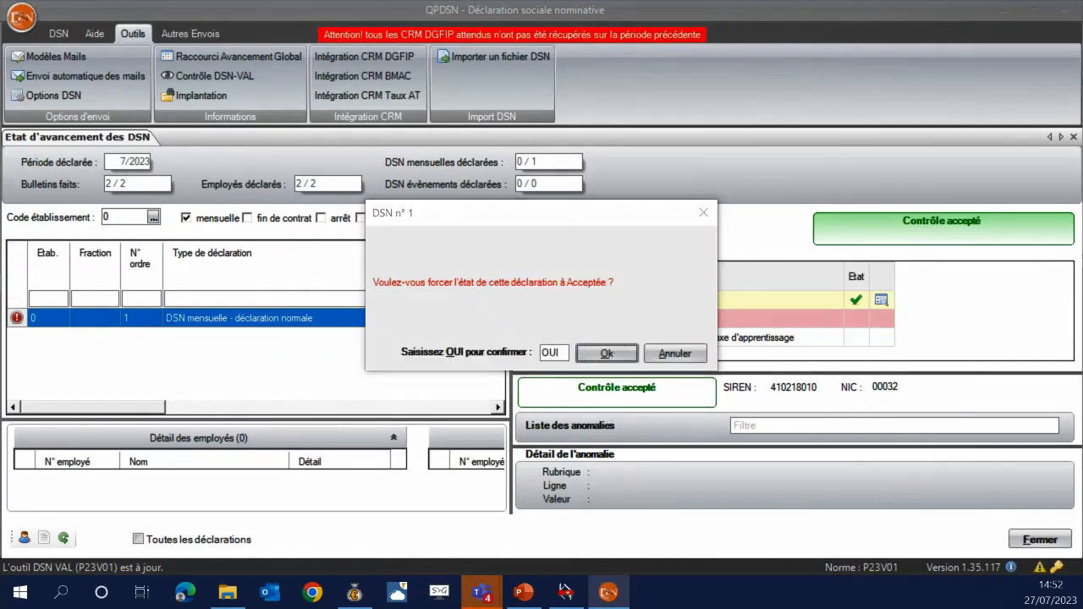
key(Return)
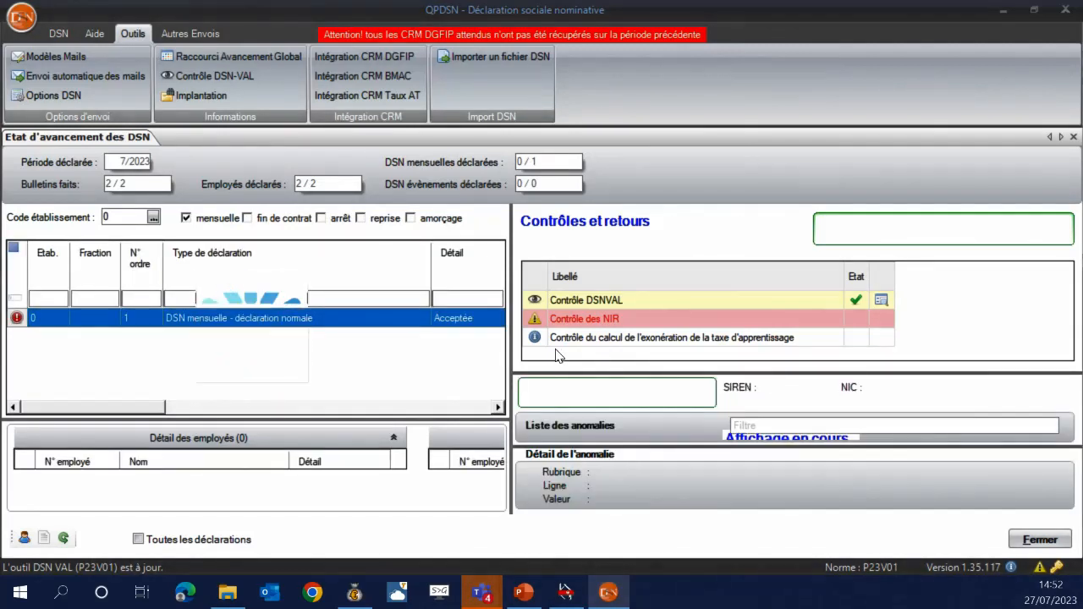
Try to generate the accepted 07/2023 monthly DSN again.
right_click(332, 319)
mouse_move(408, 328)
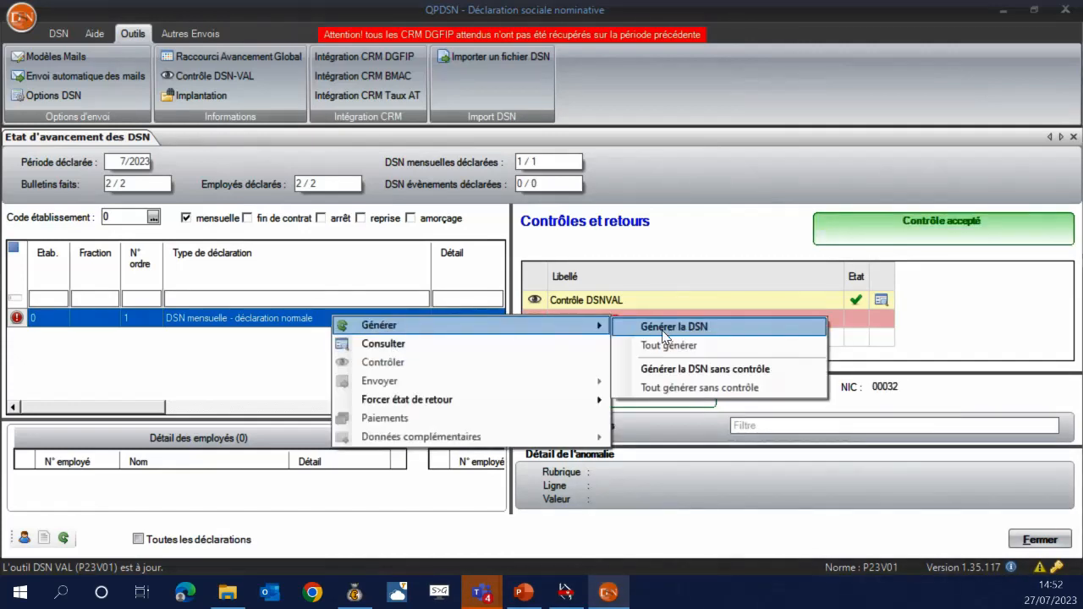
click(661, 330)
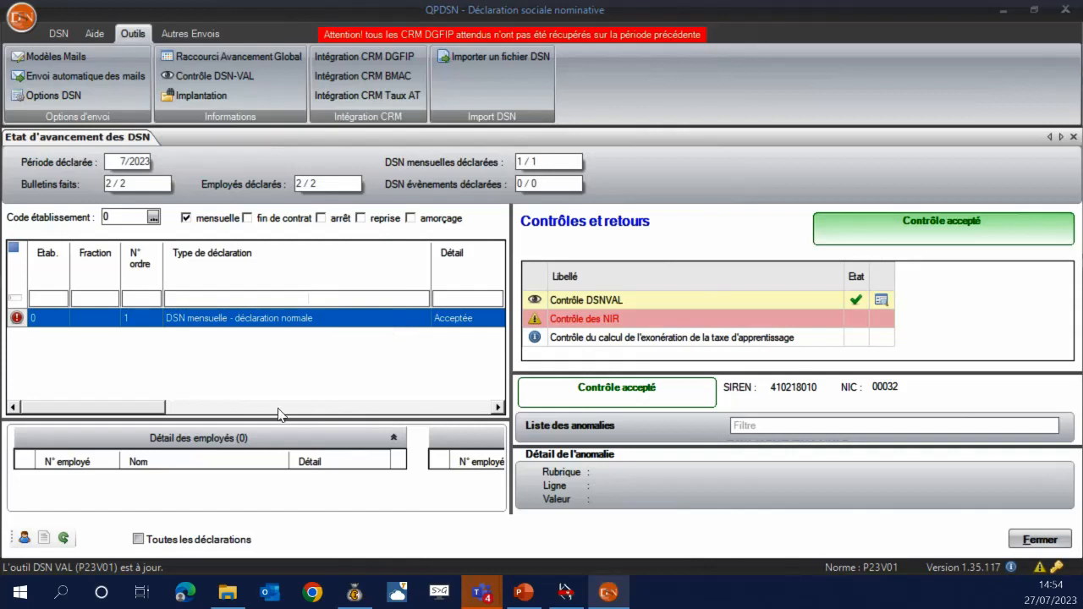
Switch to the PowerPoint presentation and view slide 38 on turning a Sans Individu DSN into a normal one.
click(524, 592)
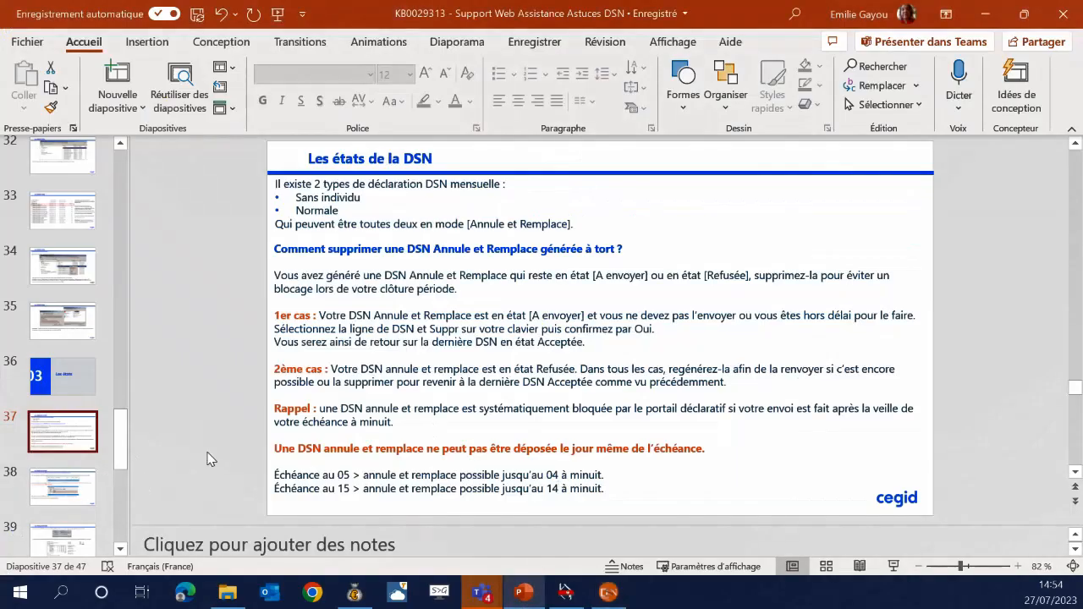
scroll(106, 443, down, 1)
key(Down)
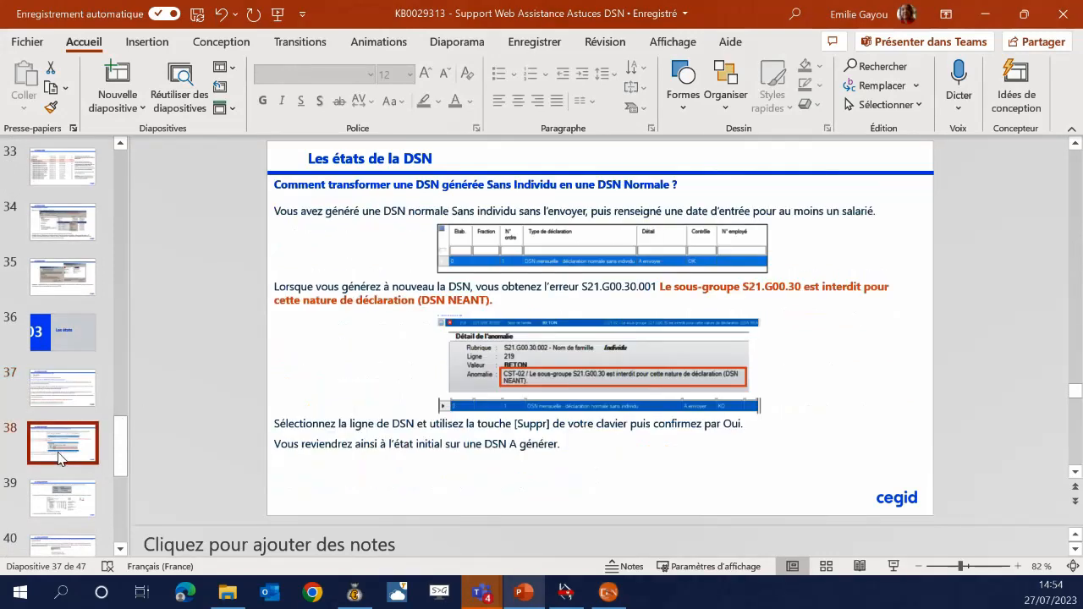
Switch back to QPDSN and display the 001-Bases cotisations salariés report for period 07/2023.
drag(710, 14, 0, 84)
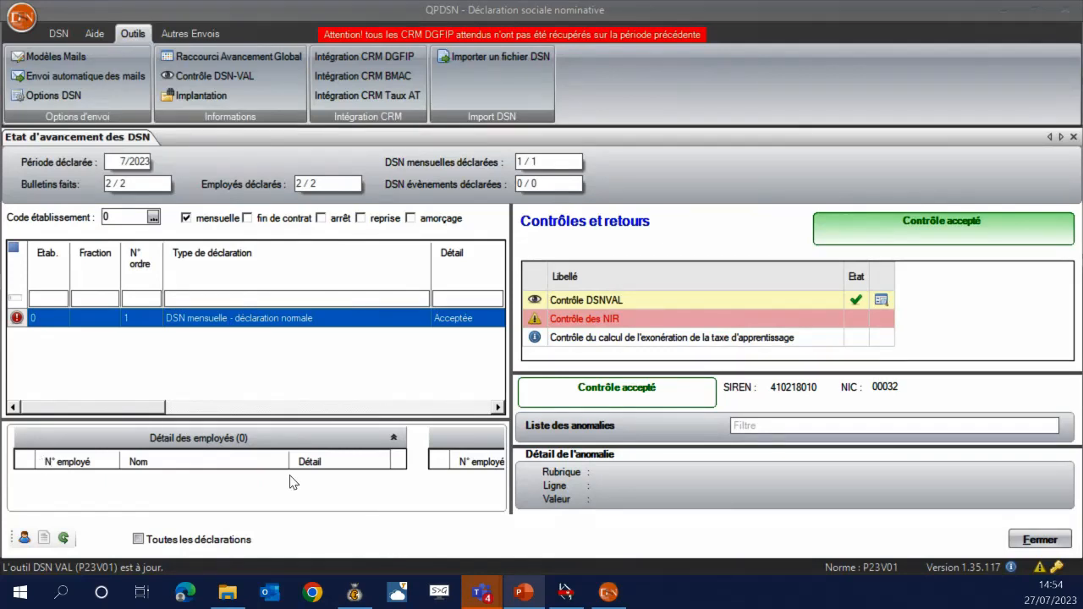
click(615, 594)
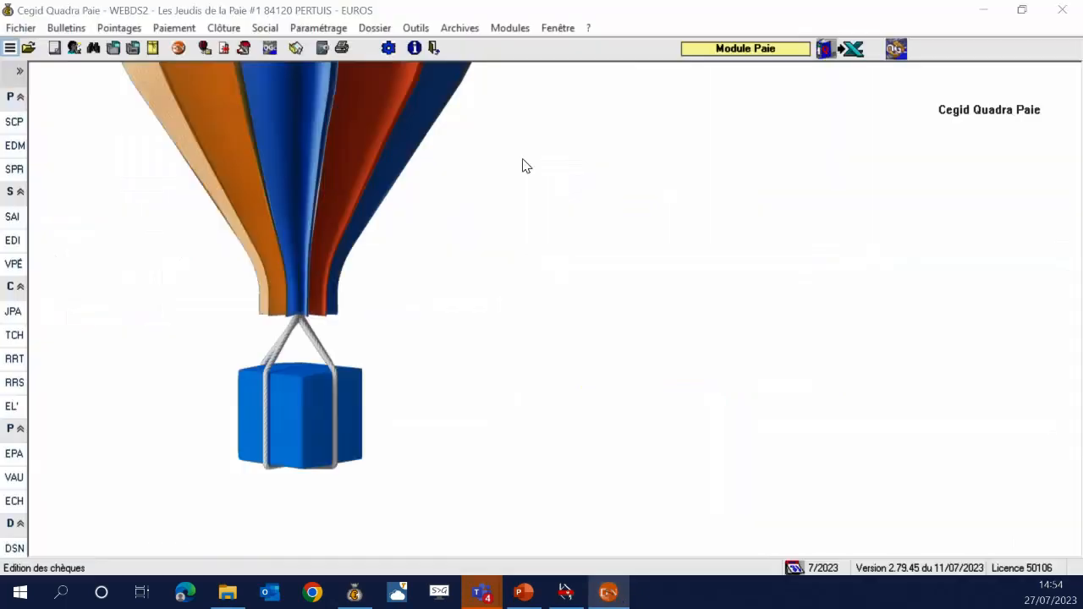
click(617, 595)
click(610, 592)
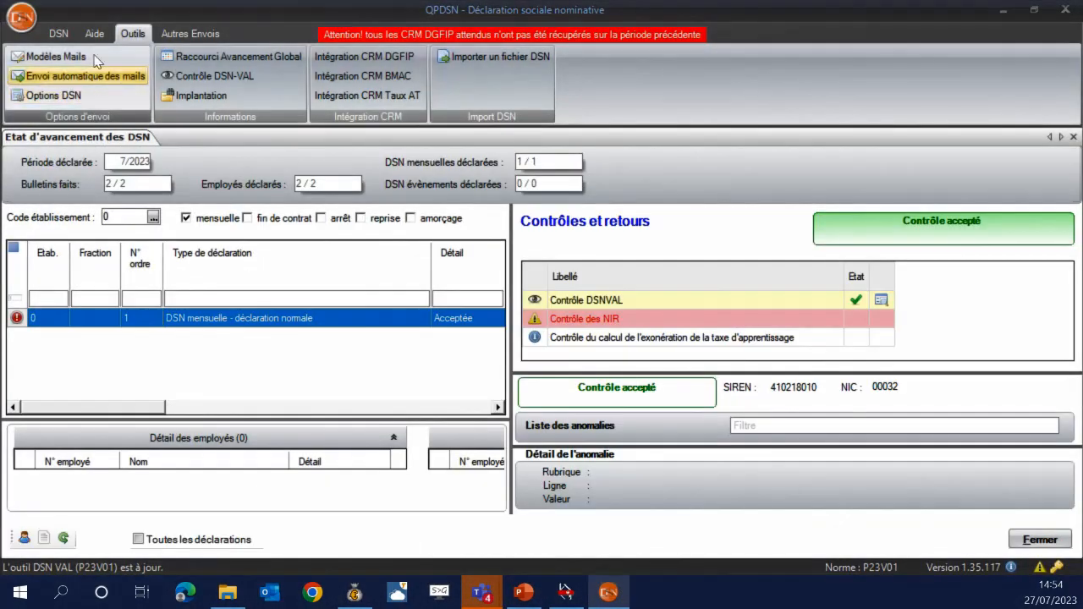
click(68, 32)
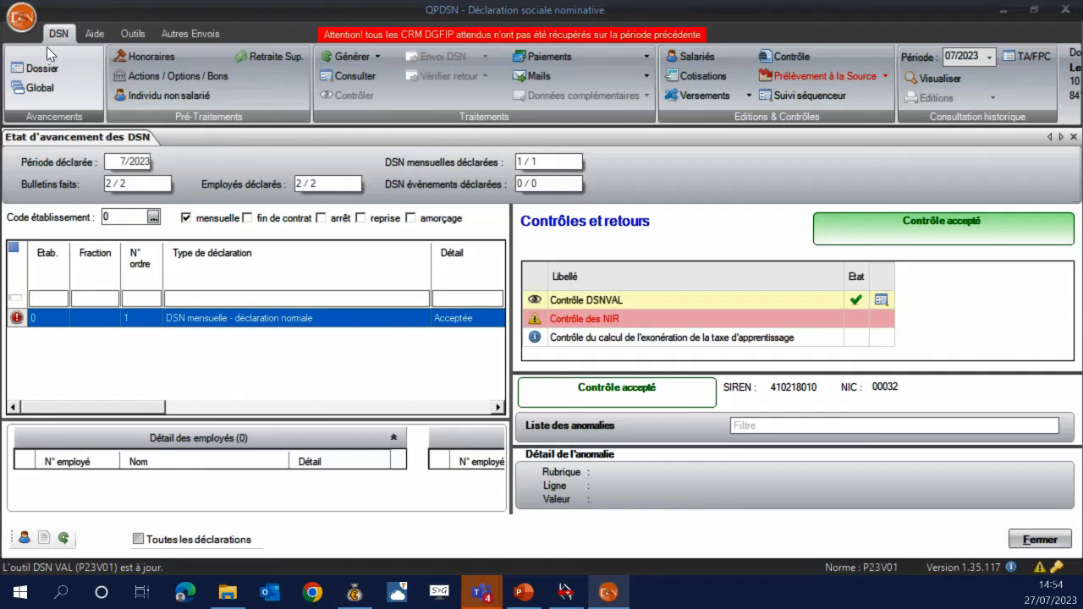
click(725, 77)
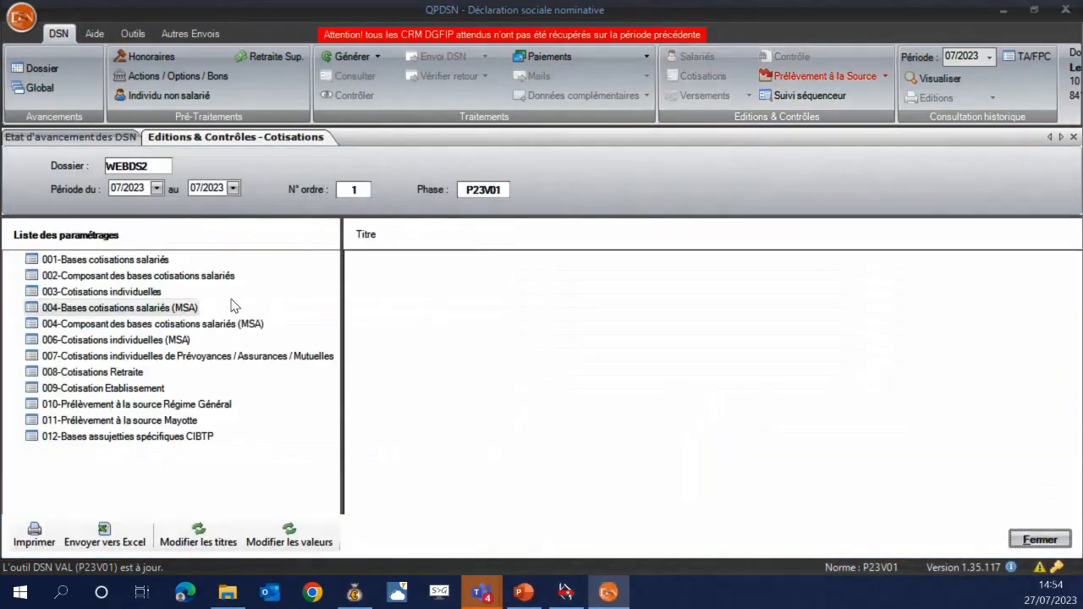
click(129, 260)
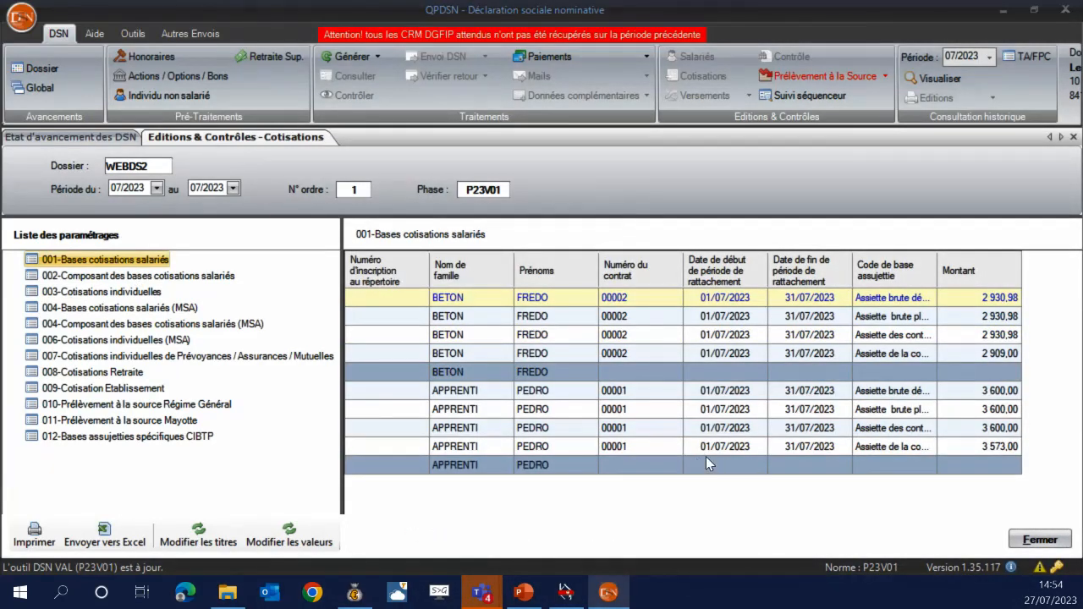
Return to the DSN progress view, open the Versements report, and examine the section for the organisation marked ???
click(72, 137)
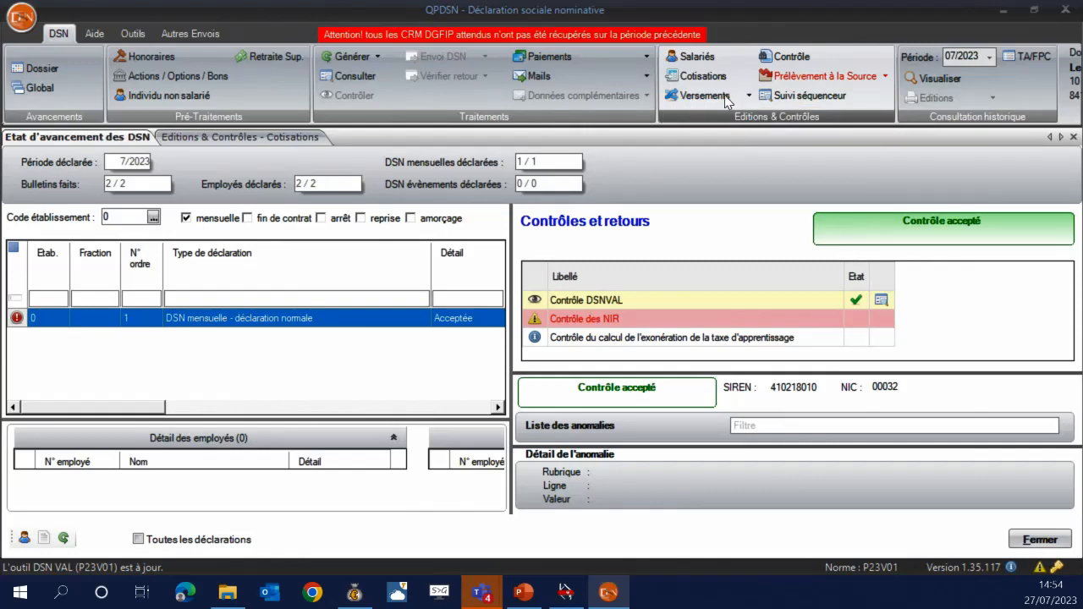
click(715, 95)
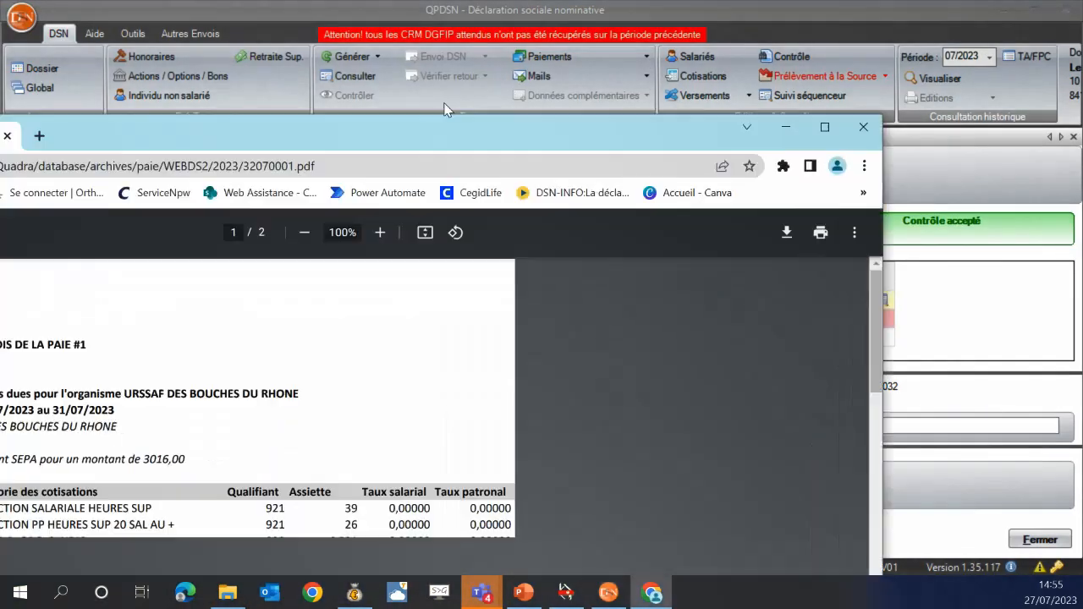
scroll(668, 309, down, 5)
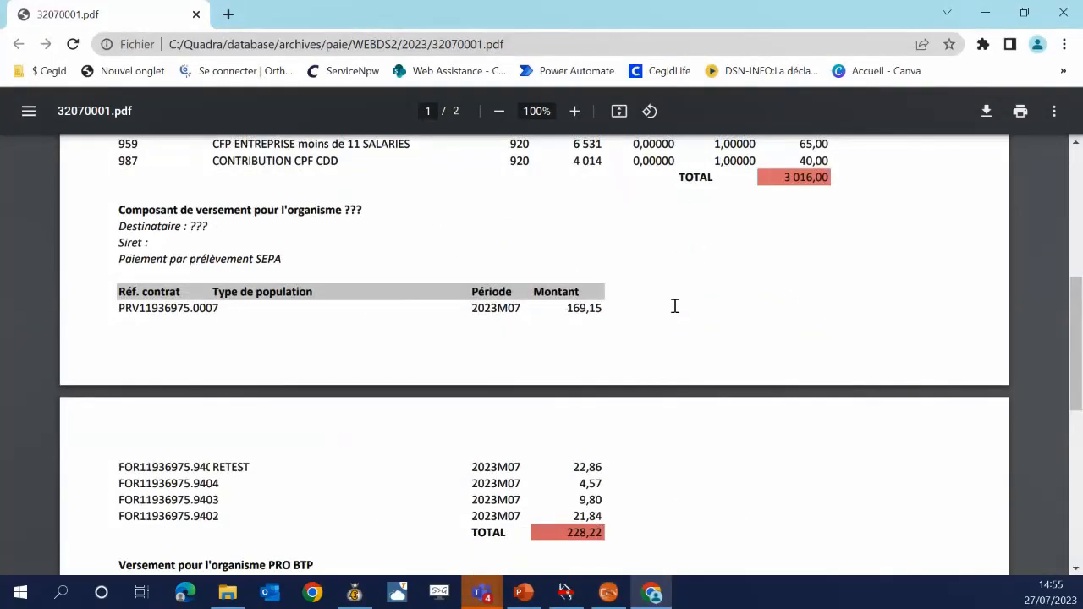
drag(362, 209, 318, 210)
drag(243, 307, 193, 307)
click(341, 302)
Examine the PRO BTP and DGFIP TEST payment sections on page 2 of the report.
scroll(437, 253, down, 2)
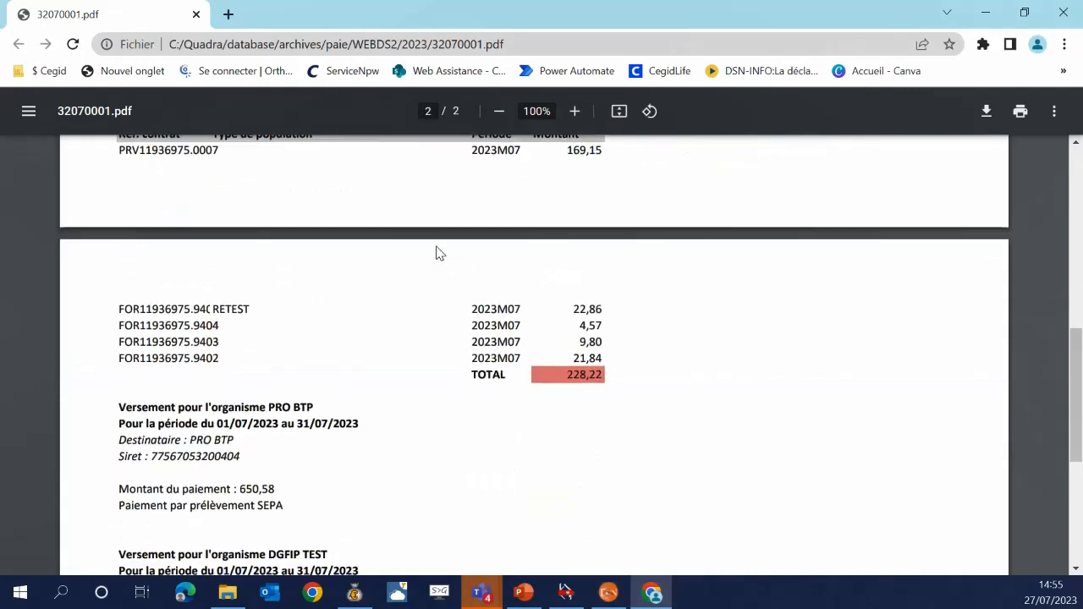
scroll(438, 253, down, 3)
drag(348, 292, 227, 282)
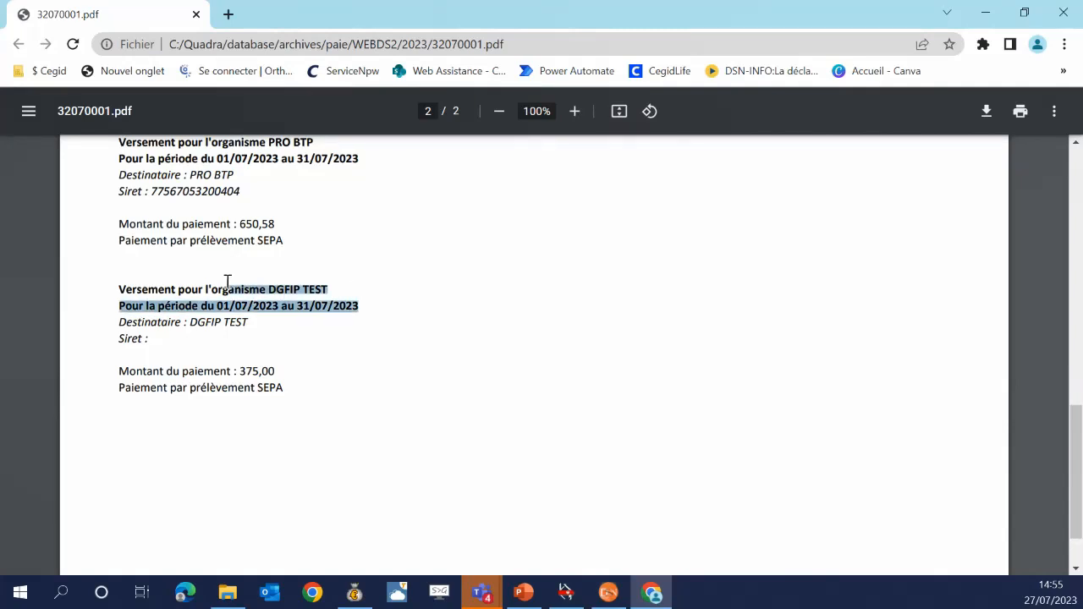
drag(334, 294, 271, 285)
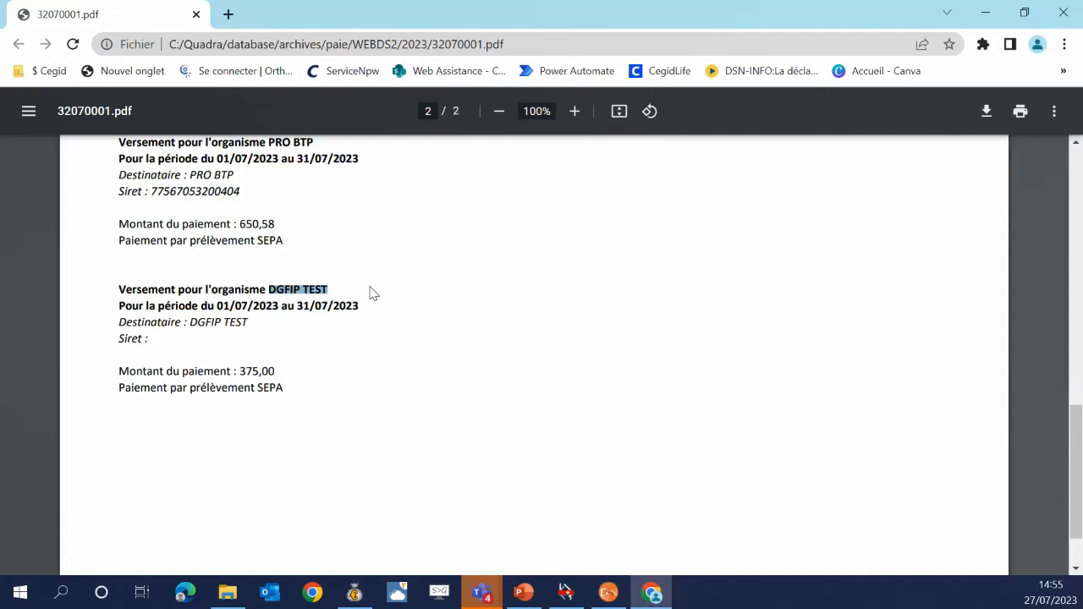
Switch to Cegid Quadra Paie and open the DGFIP organisation record of establishment 0.
click(355, 592)
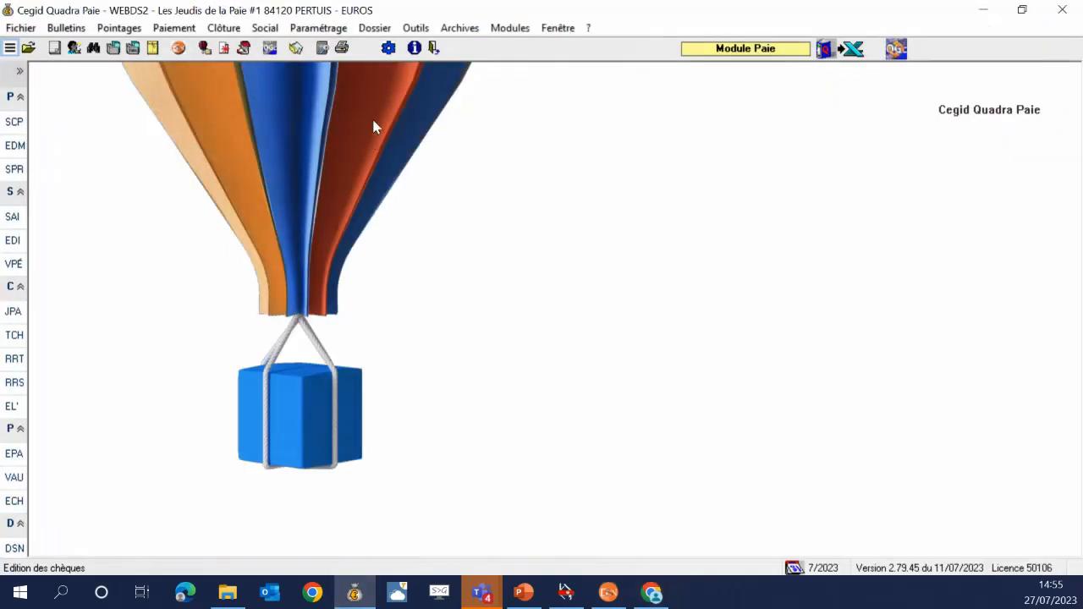
click(326, 28)
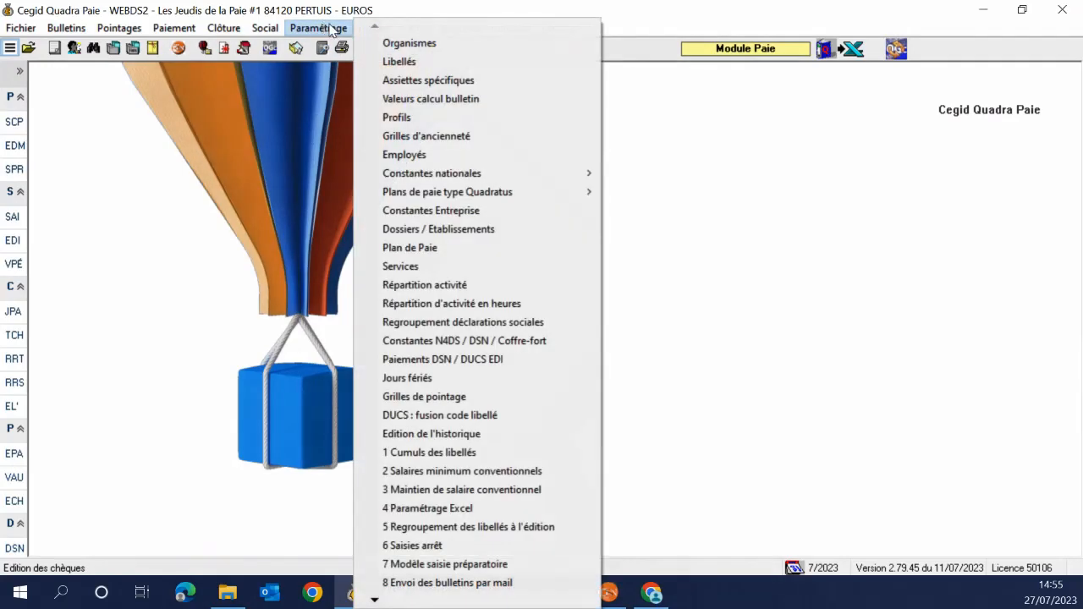
click(398, 43)
click(398, 141)
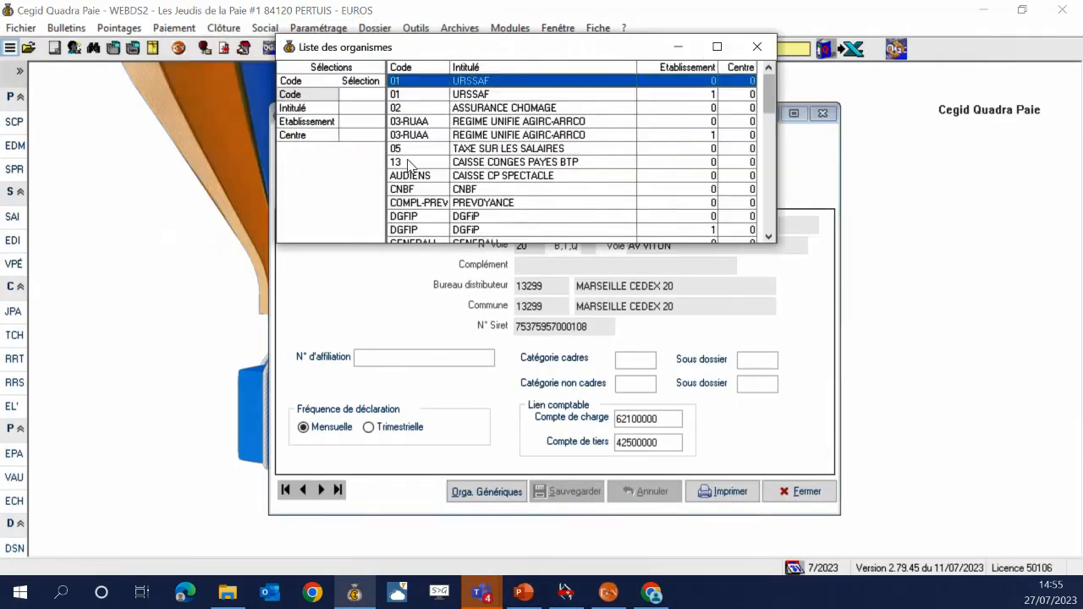
double_click(481, 218)
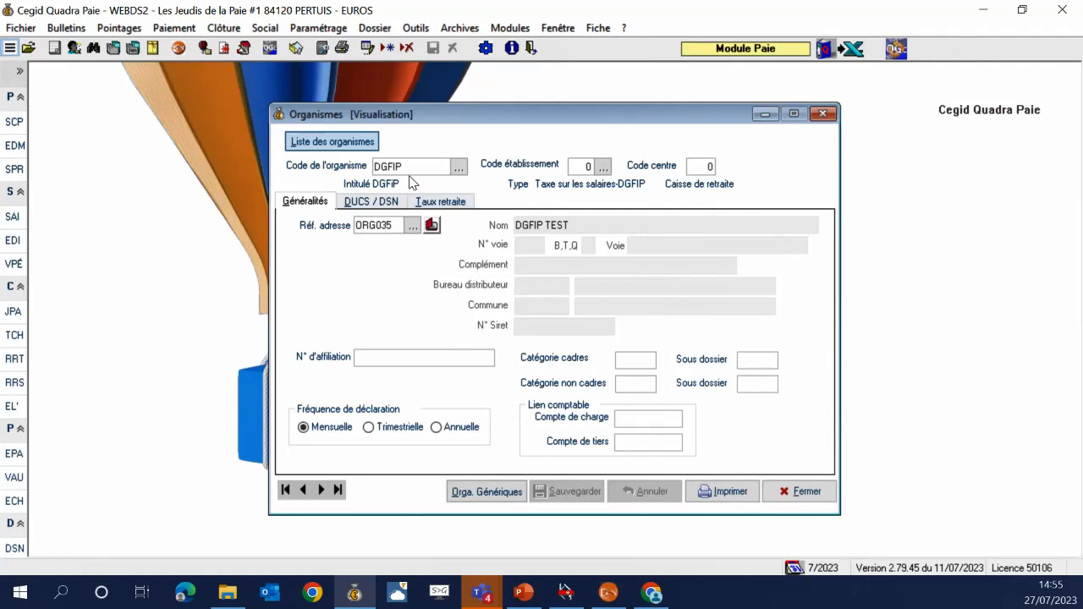
View the generic organisation record of DGFIP to check its organisation type, and return to the organisation's own record.
click(470, 491)
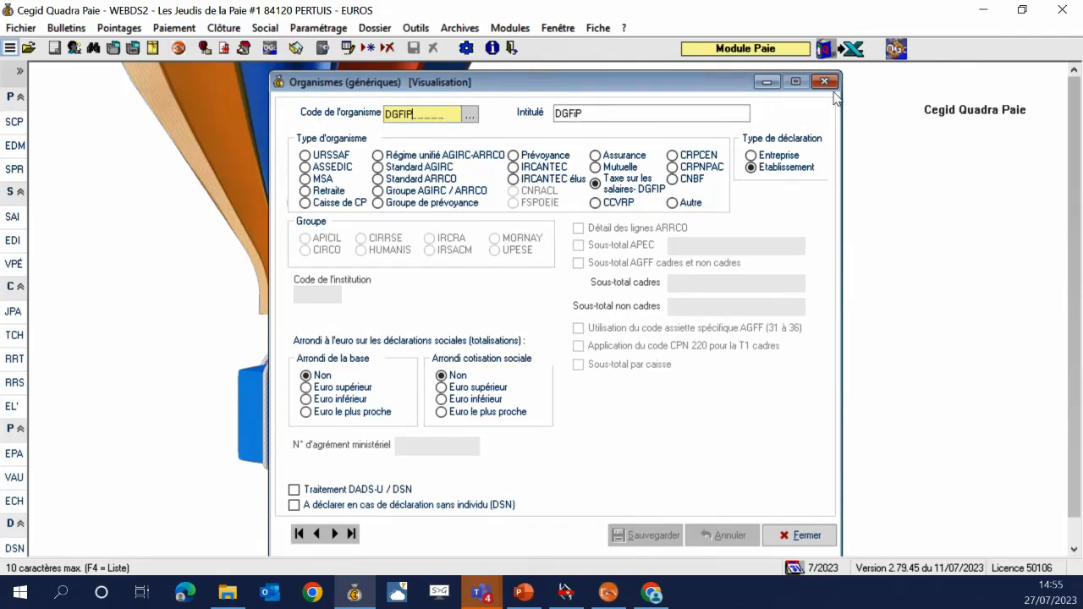
click(824, 82)
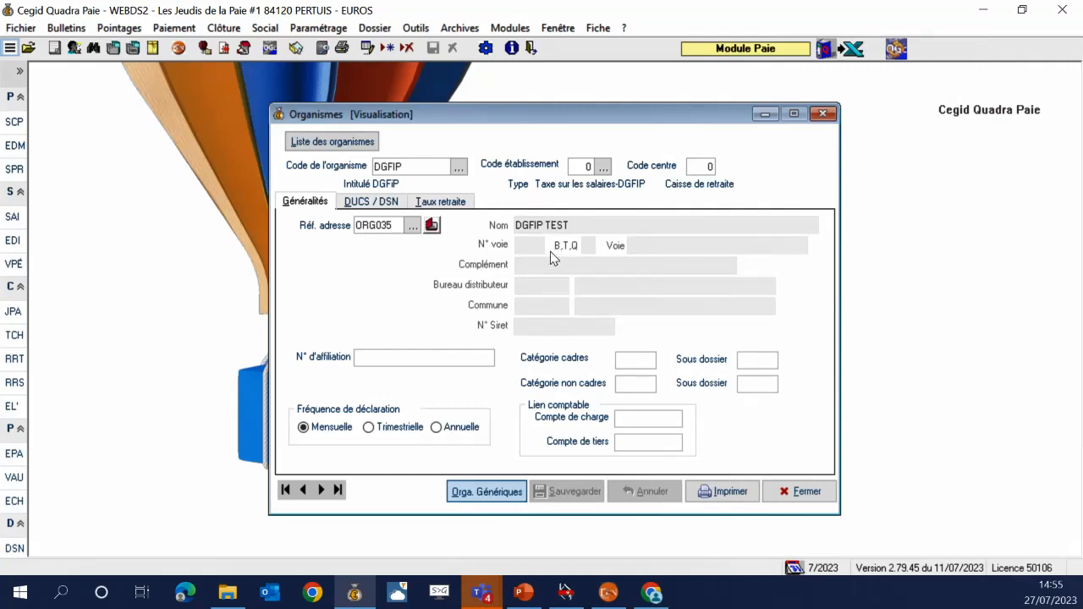
click(404, 279)
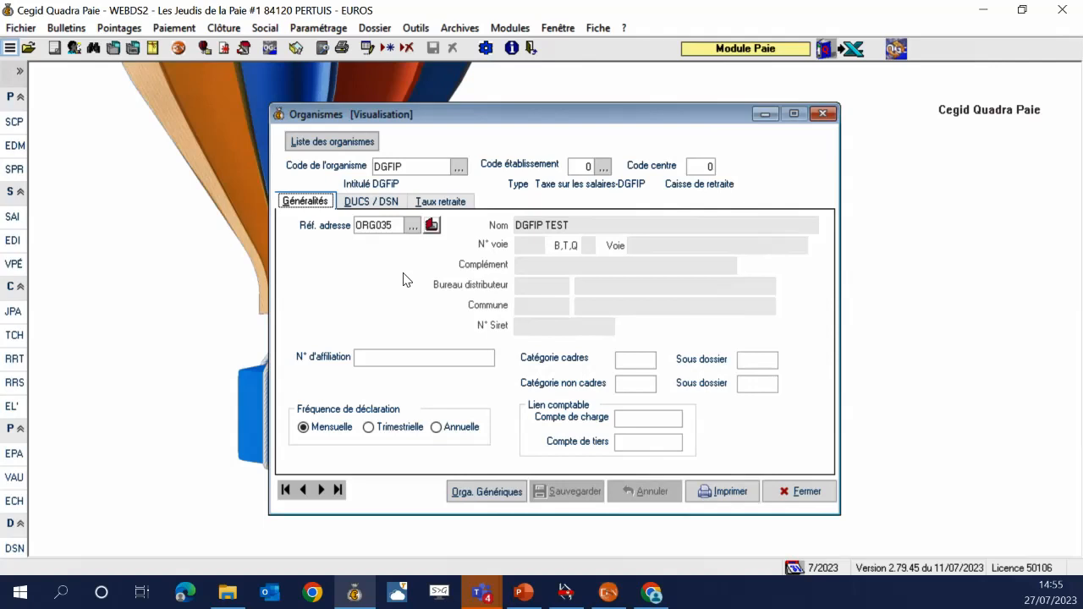
Open the ORG035 contact record from the DGFIP organisation's address reference, inspect its code and name, and close it.
key(Tab)
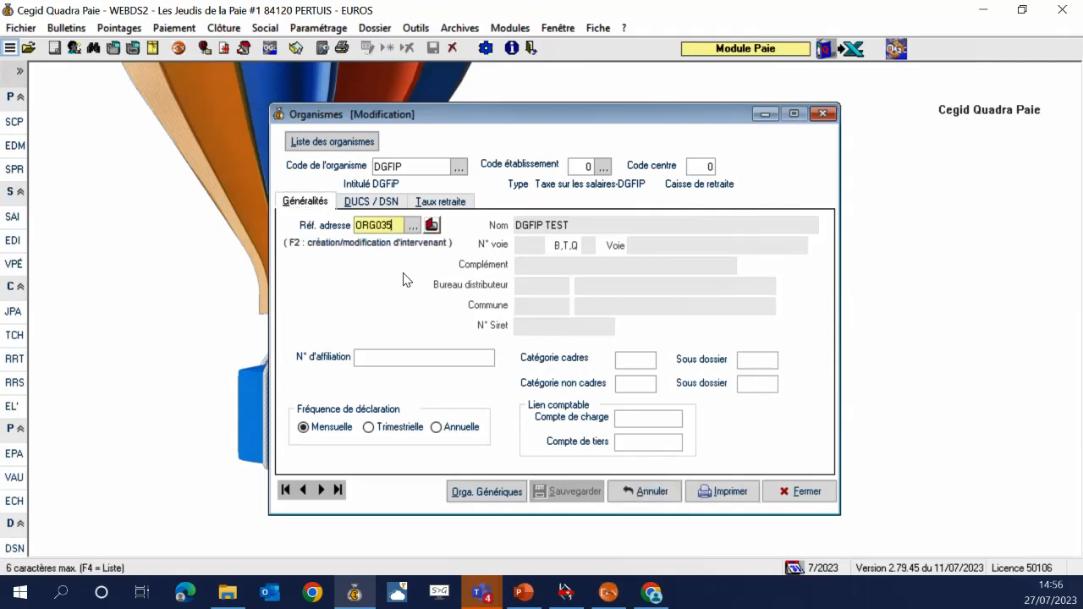
key(F2)
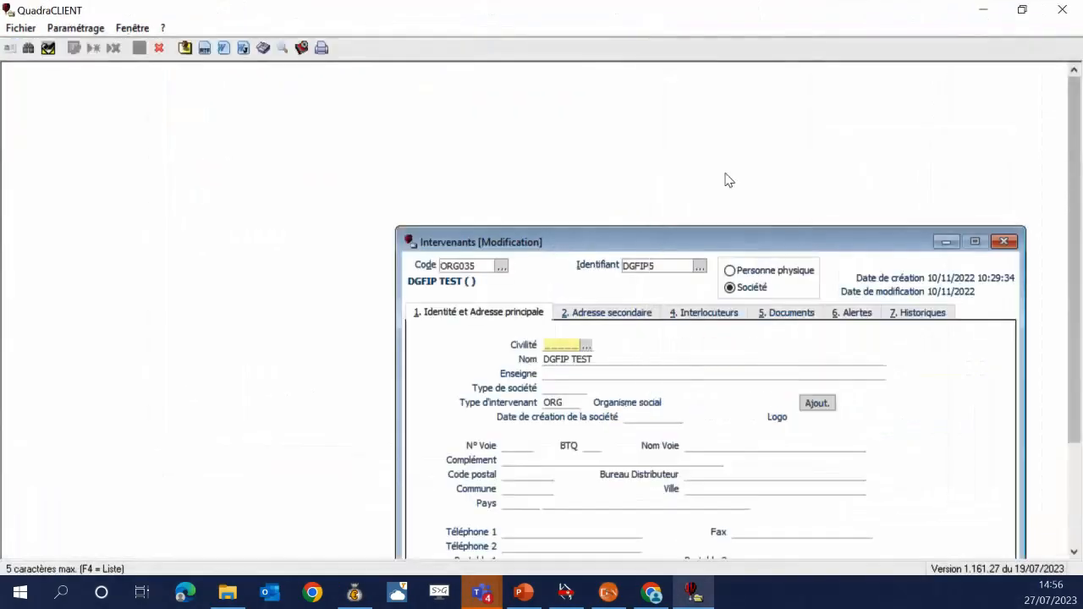
drag(706, 252, 485, 103)
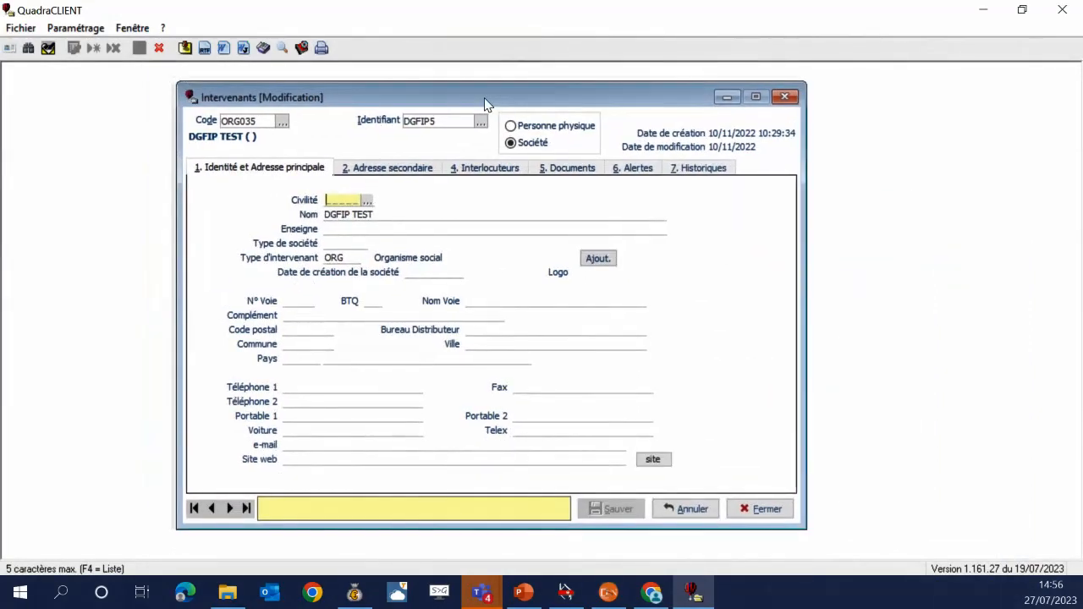
click(254, 124)
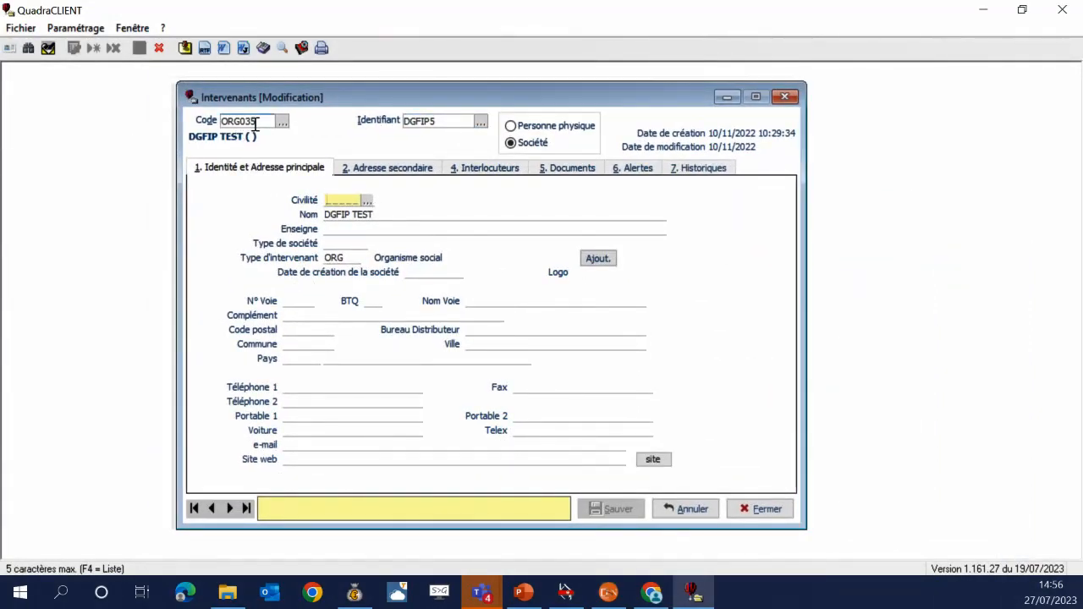
click(385, 214)
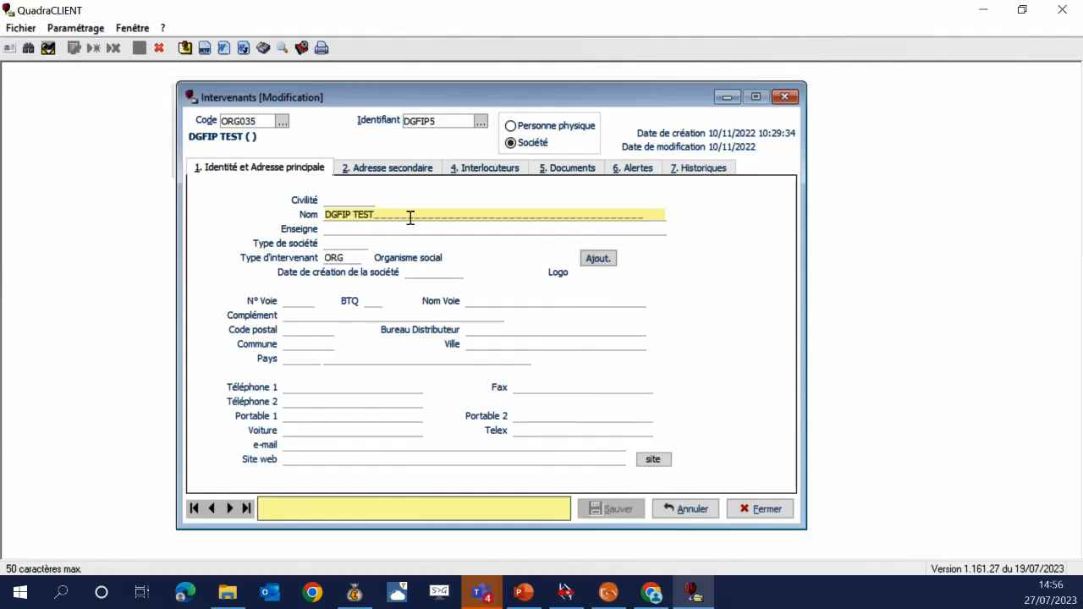
click(766, 509)
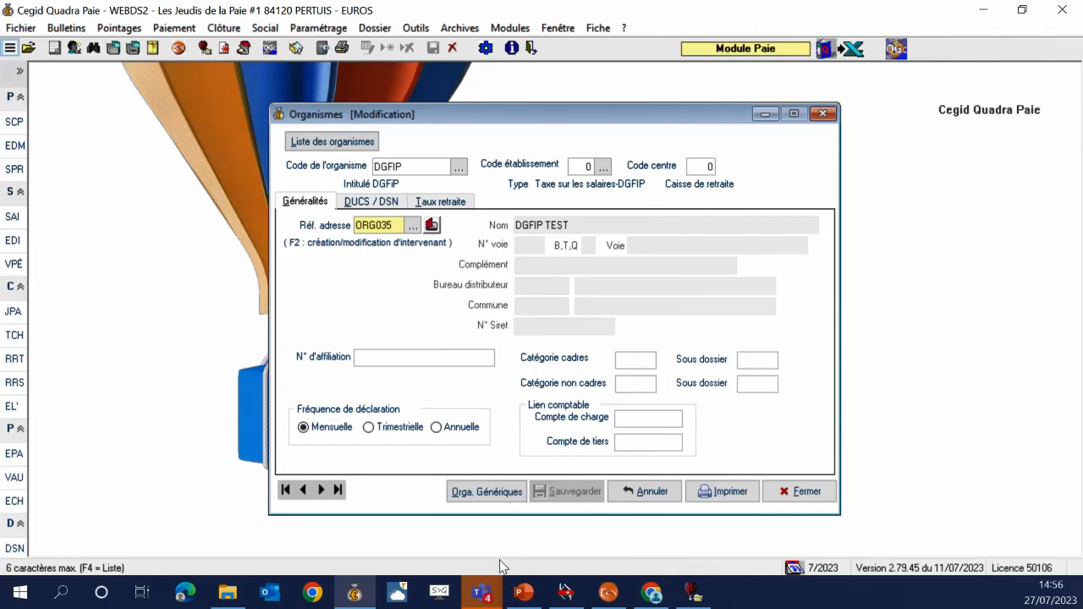
Switch to the 32070001.pdf payments report in Chrome and review the DGFIP TEST payment section.
click(651, 594)
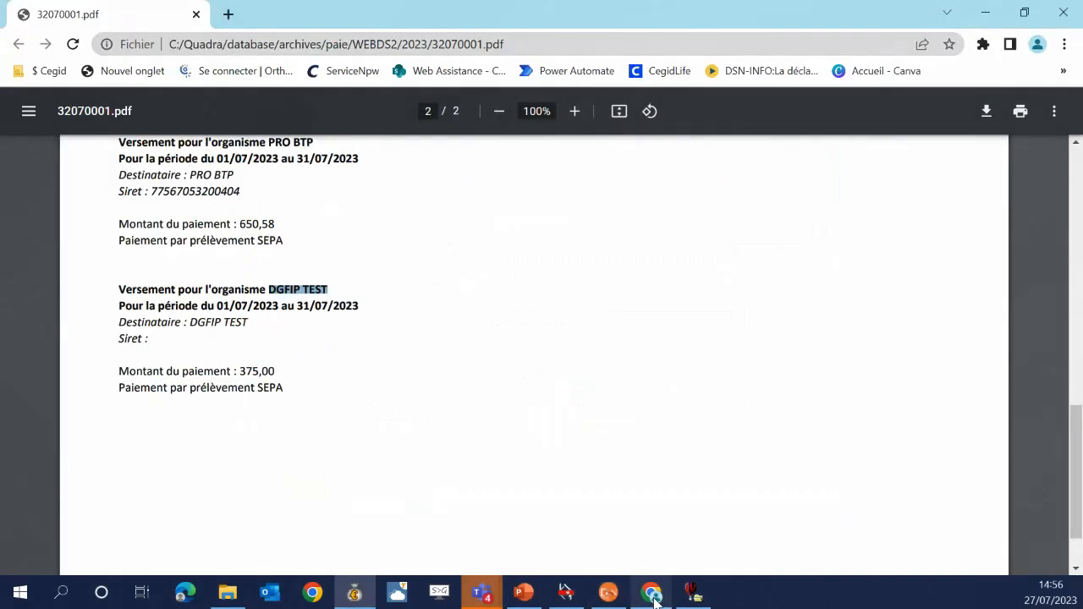
click(393, 351)
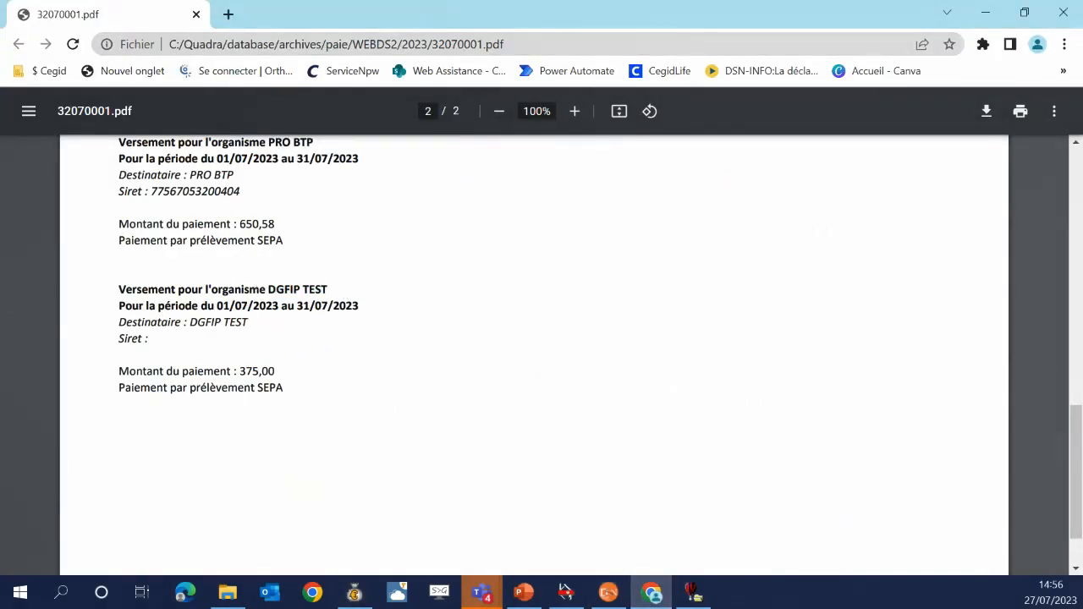
key(alt+Tab)
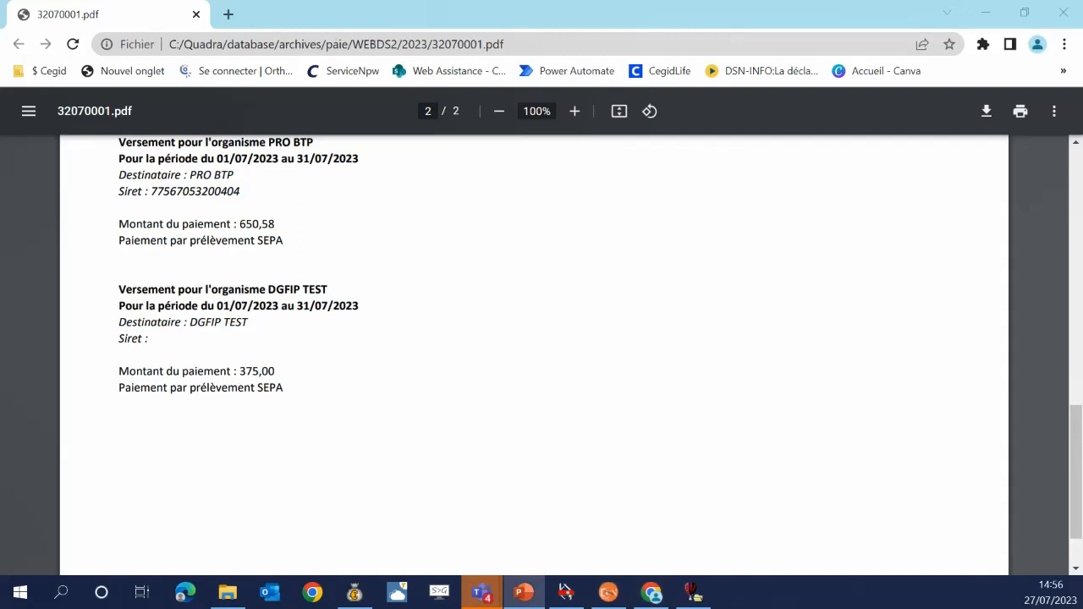
Switch to QPDSN, display the 004-Honoraires report of the Versements editions in a wider pane, and look at the selectable start periods.
click(609, 594)
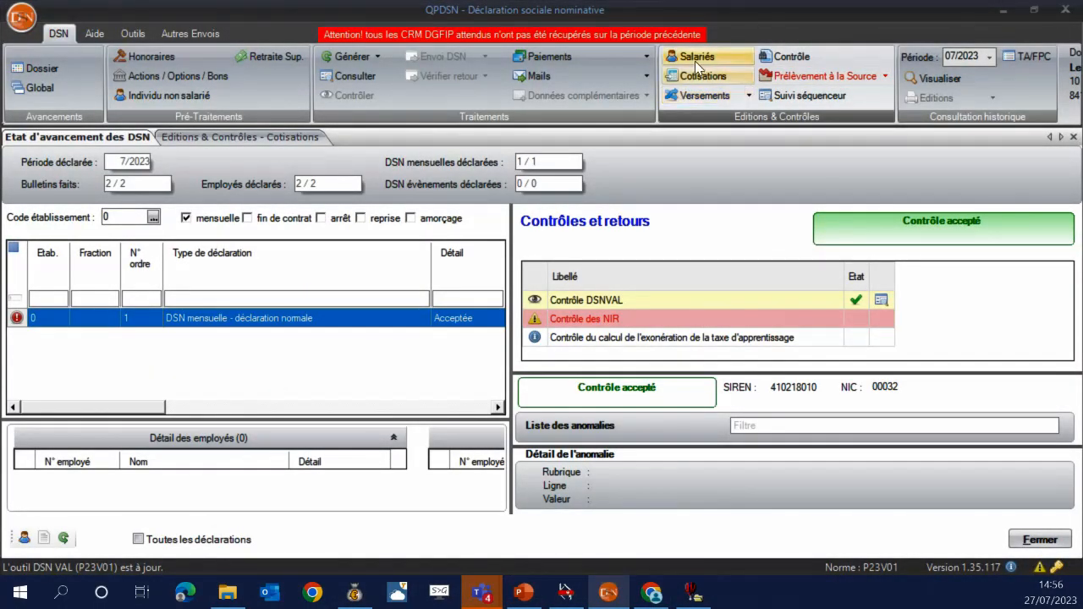
click(709, 98)
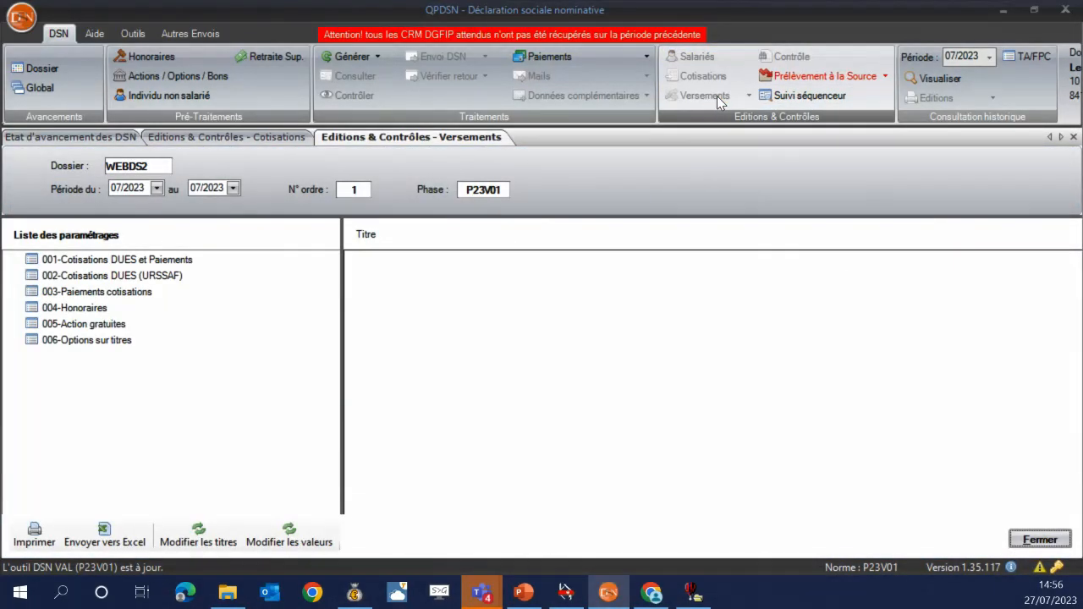
click(93, 315)
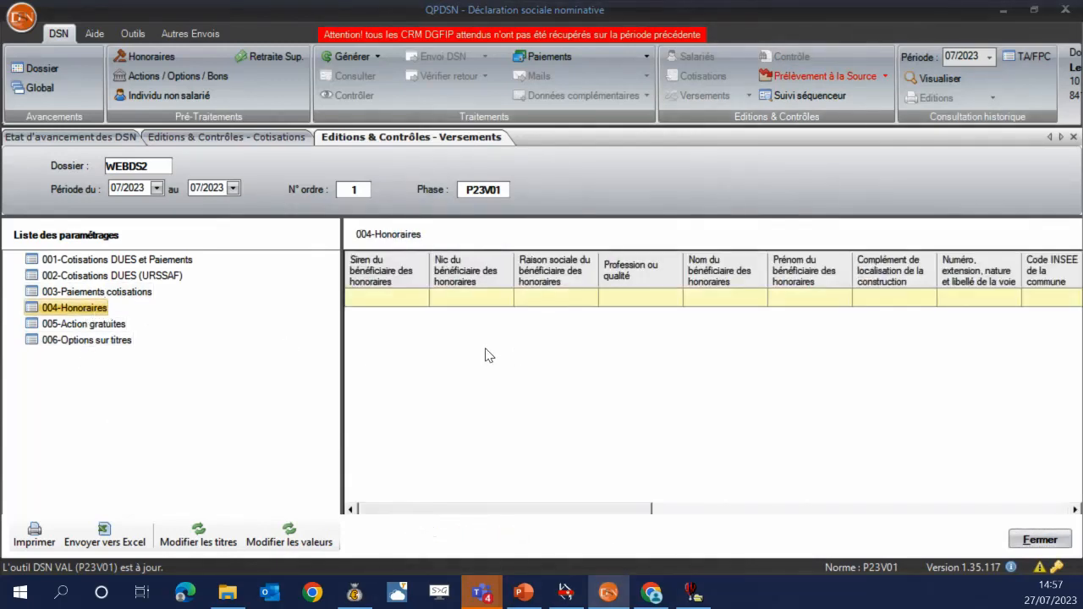
drag(342, 351, 229, 352)
click(156, 188)
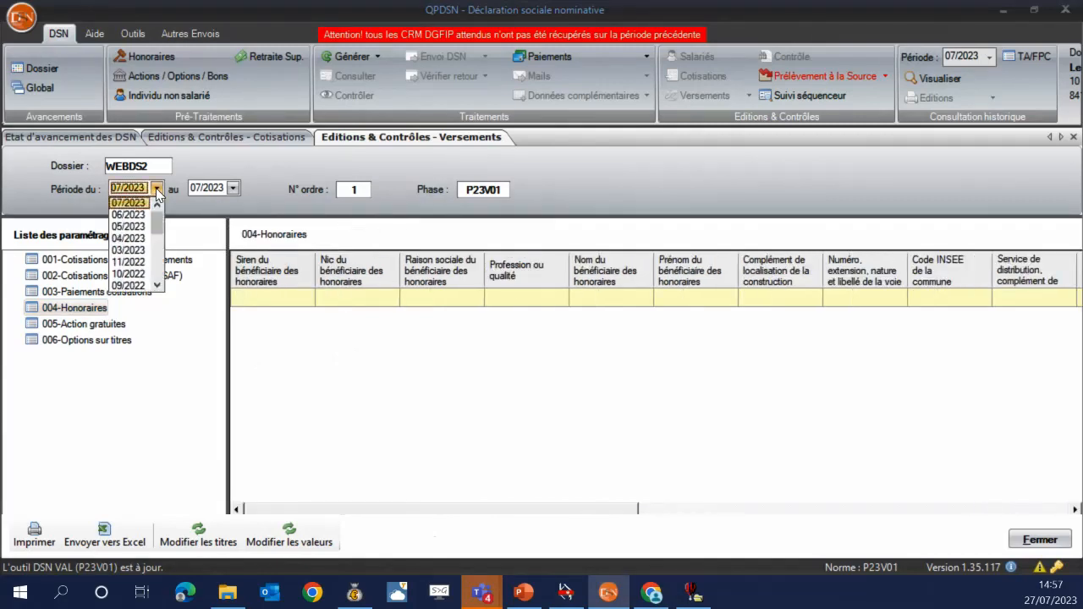
click(244, 363)
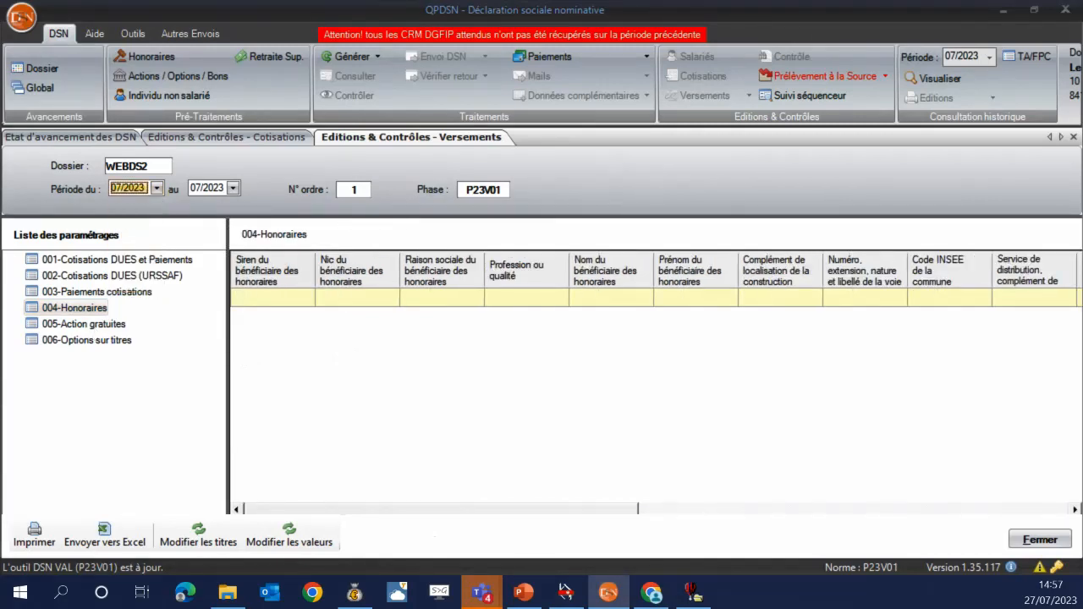
click(523, 592)
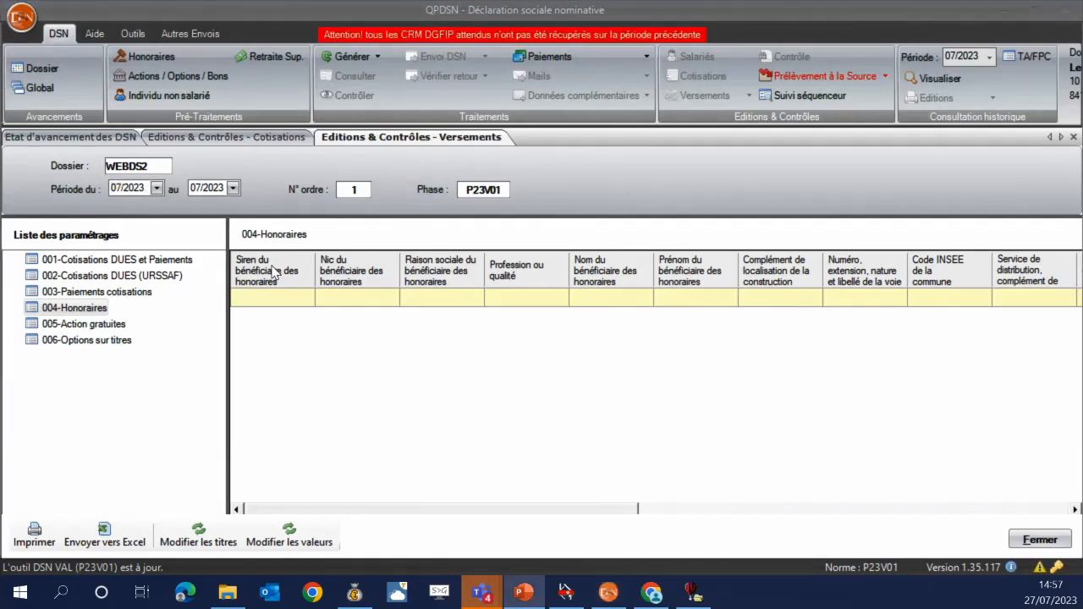
Open the Prélèvement à la Source amount tracking and list the summary for periods 01/2023 to 07/2023.
click(105, 141)
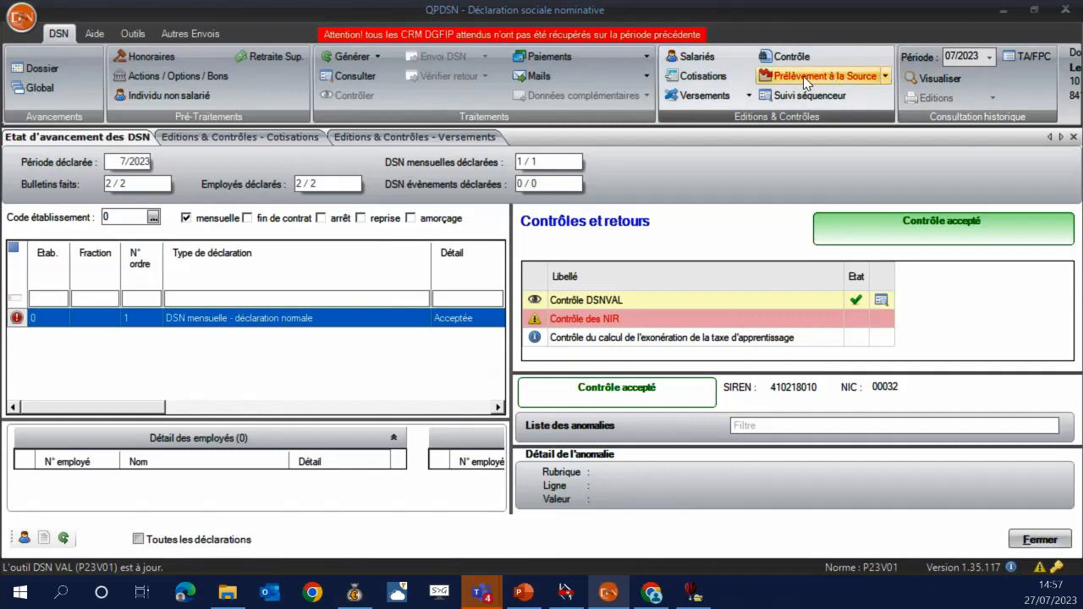
click(885, 76)
click(836, 122)
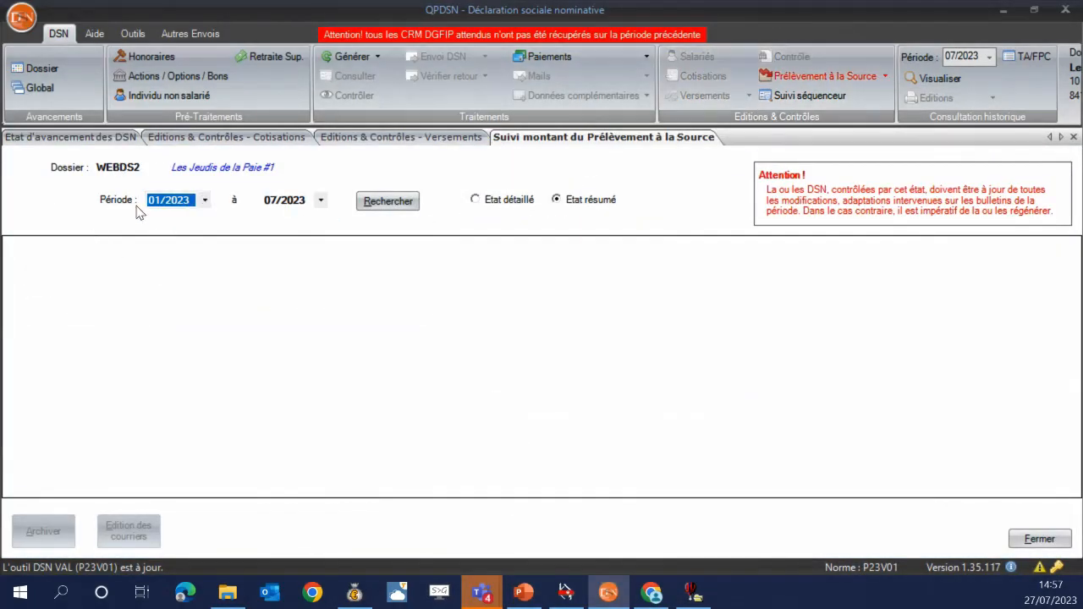
click(386, 208)
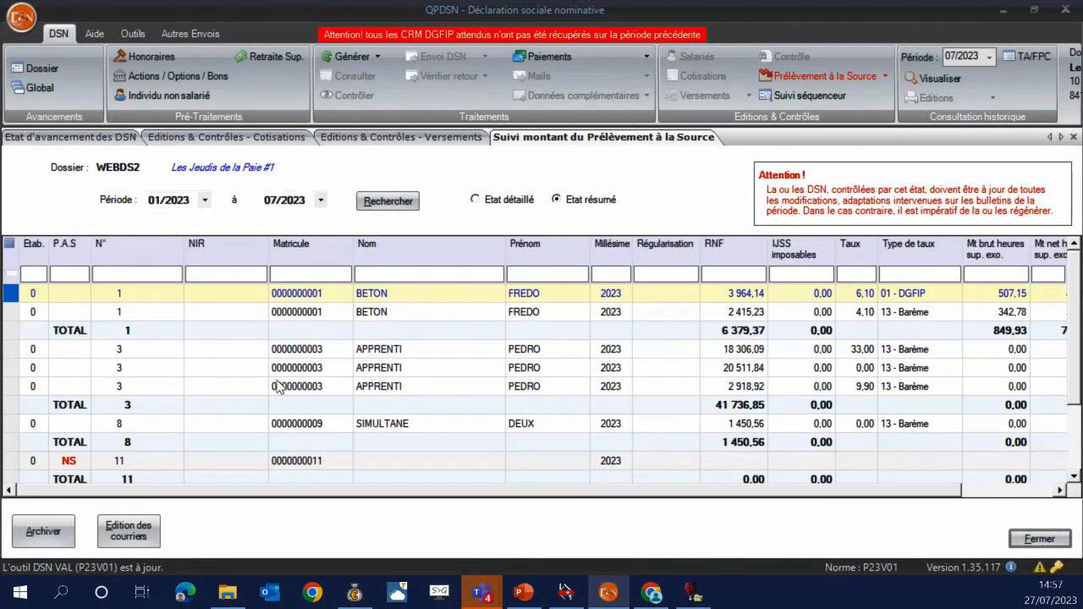
Print the employee letters with Microsoft Print to PDF, viewing the available templates and keeping model 0, Cumuls imposables pour enveloppe a fenetre.
click(161, 533)
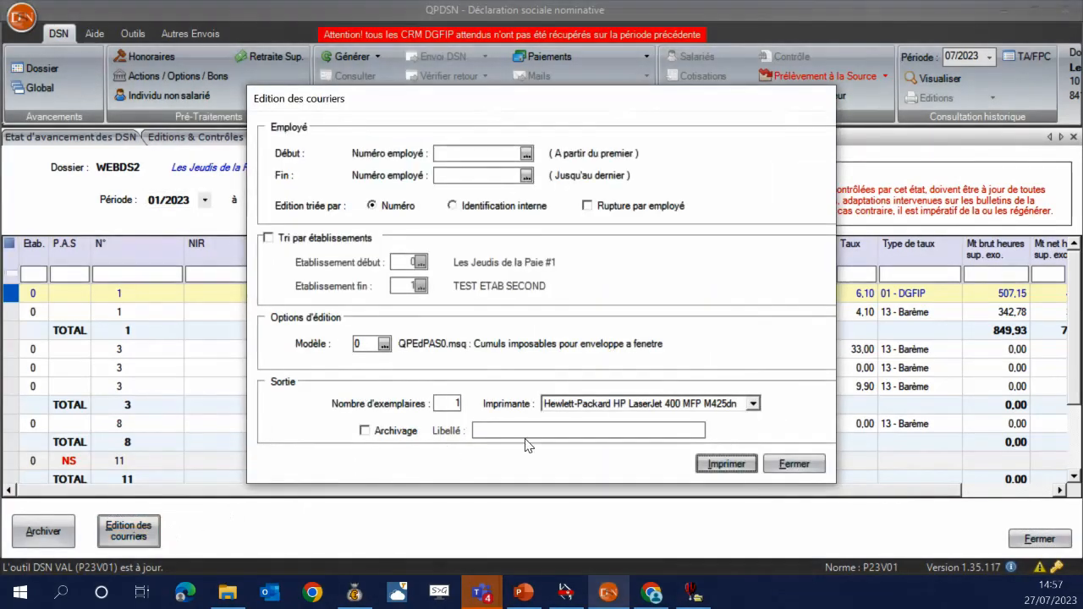
click(593, 404)
click(592, 445)
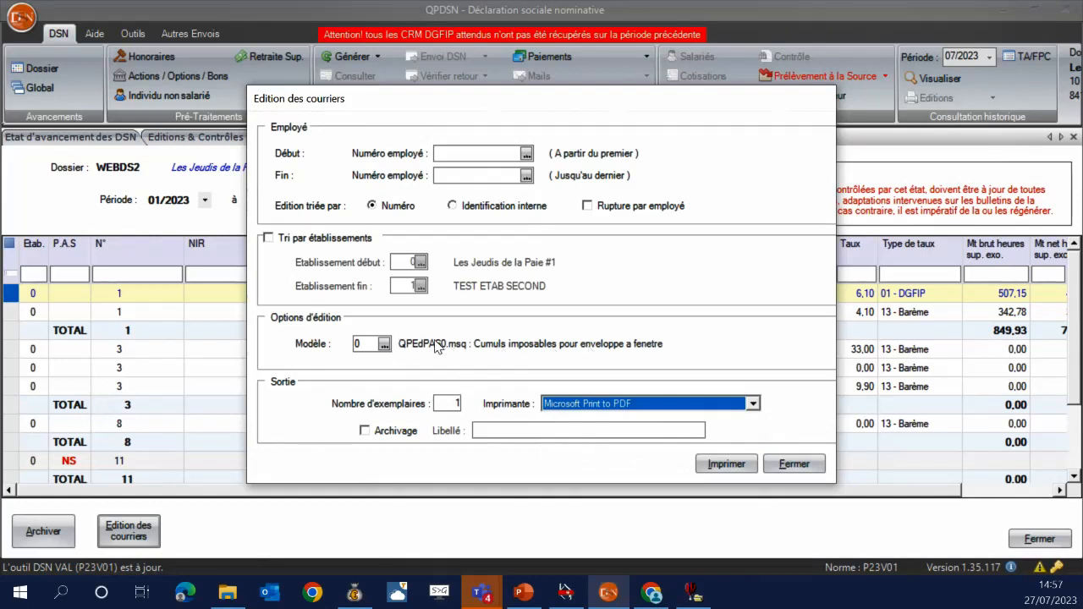
click(384, 343)
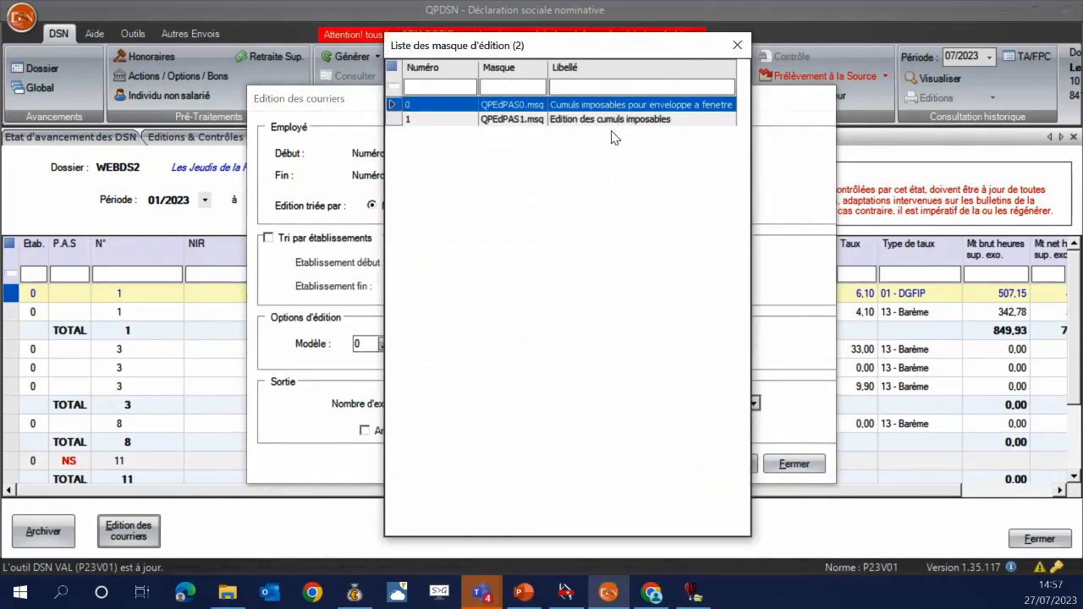
click(737, 47)
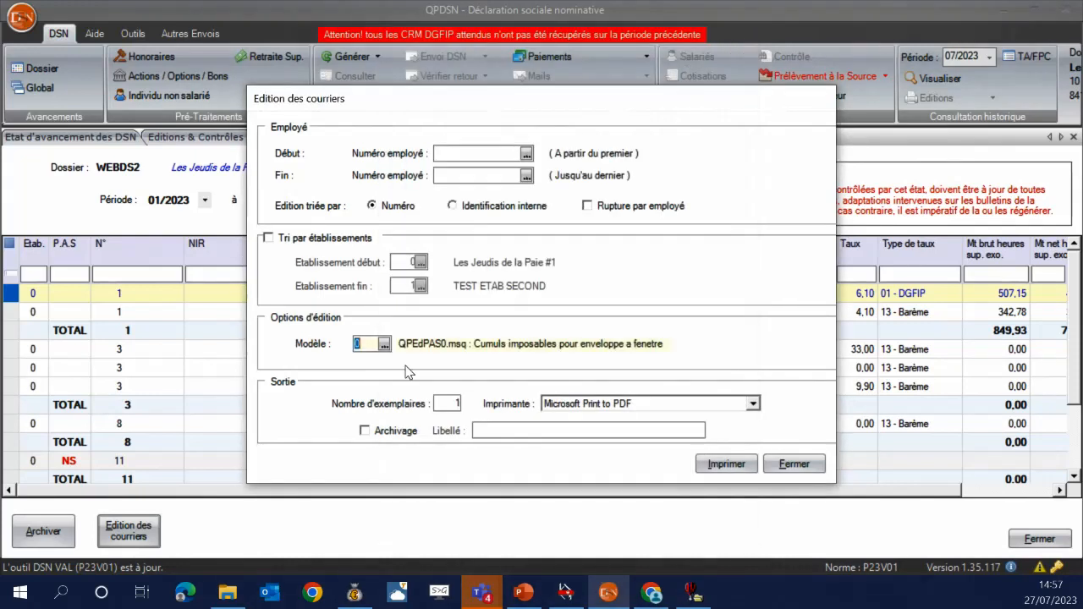
click(717, 467)
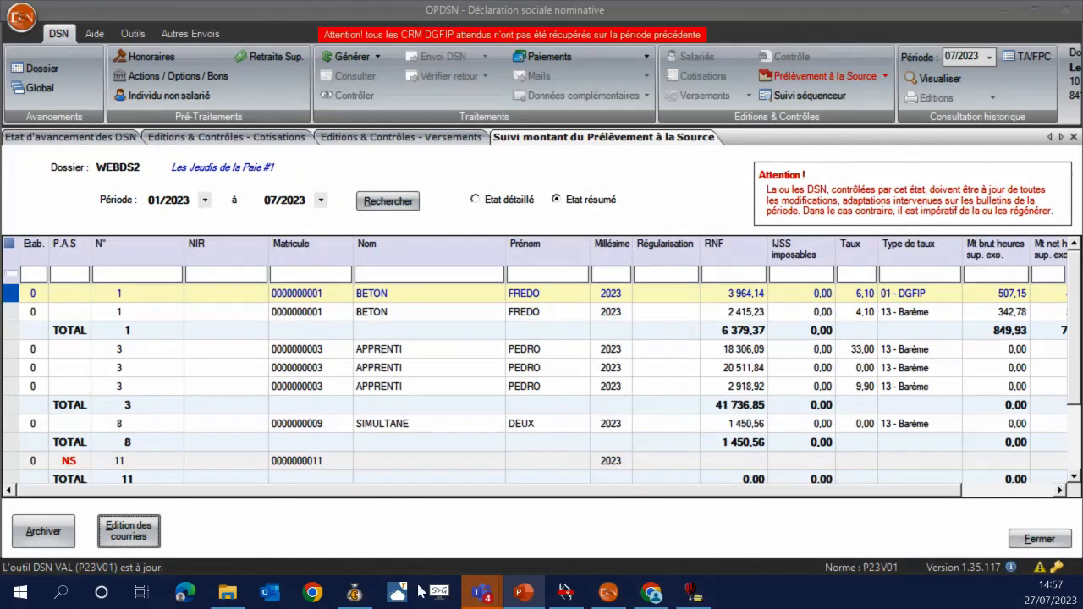
Switch to File Explorer, open TEST.pdf from the WEBDS2 DSN folder 0523, and read the withholding-tax letters on page 1.
click(228, 593)
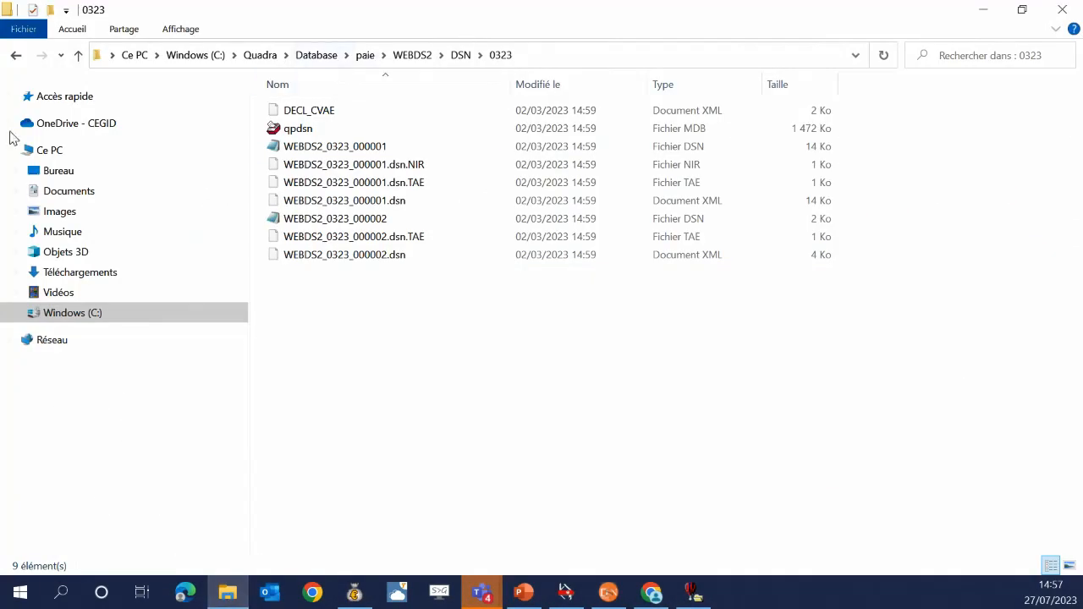
drag(555, 9, 0, 95)
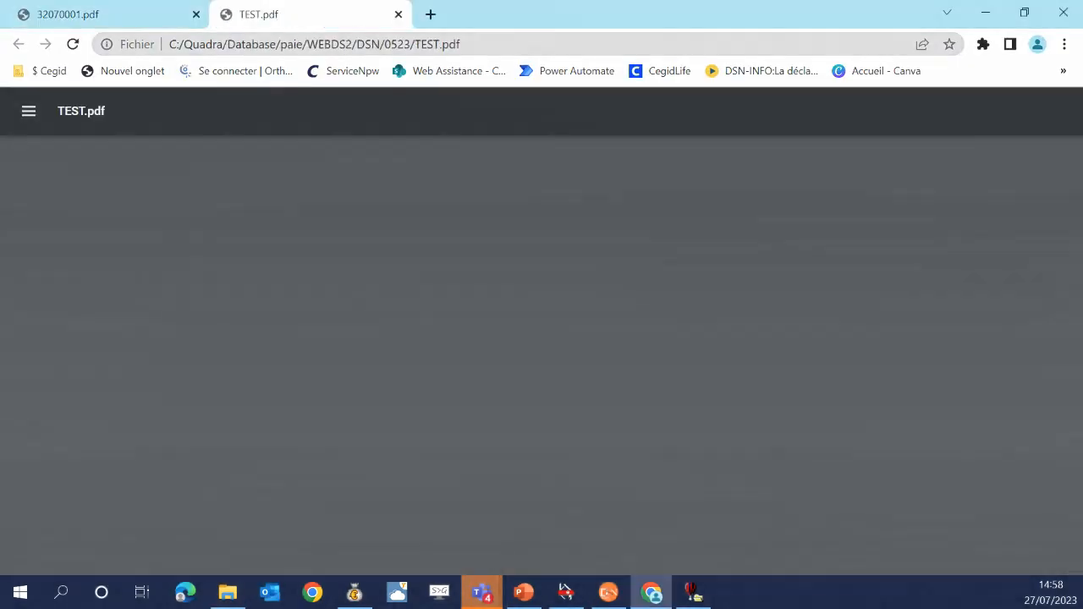
scroll(749, 355, down, 3)
scroll(753, 292, up, 3)
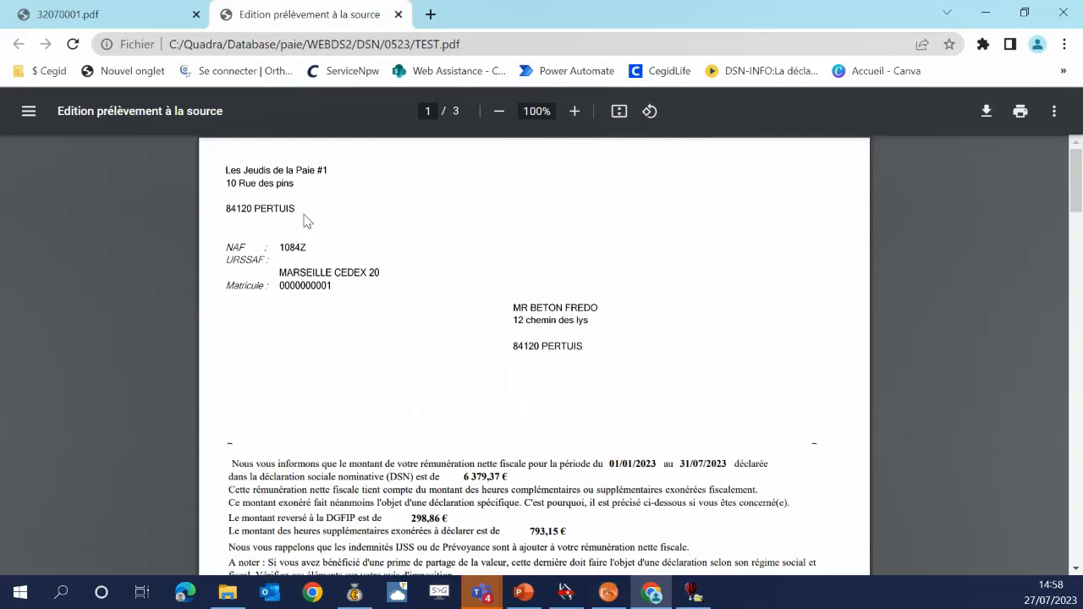
scroll(385, 319, down, 5)
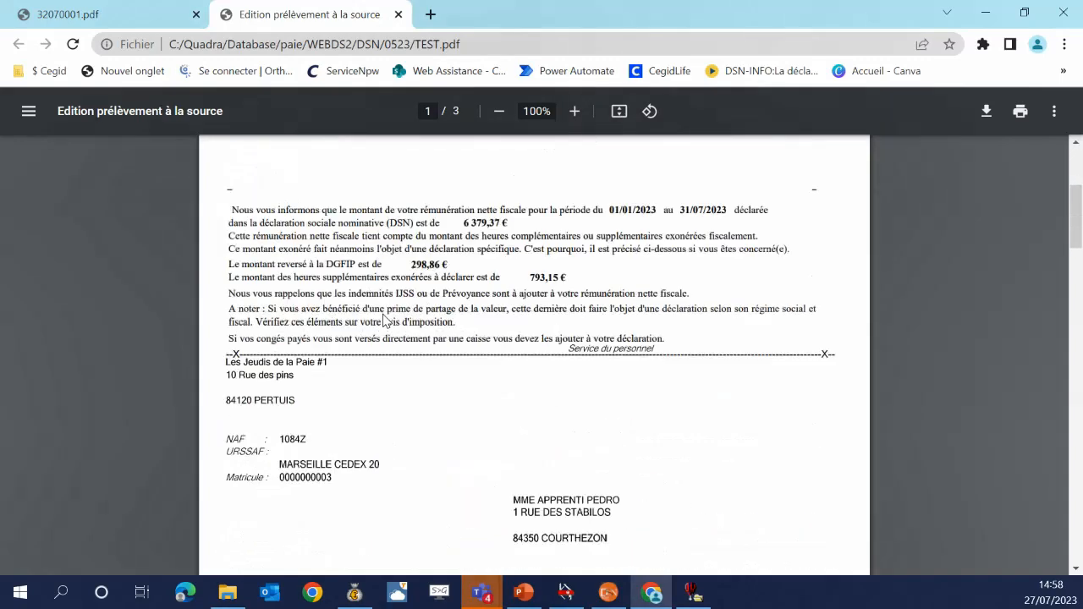
scroll(612, 330, up, 5)
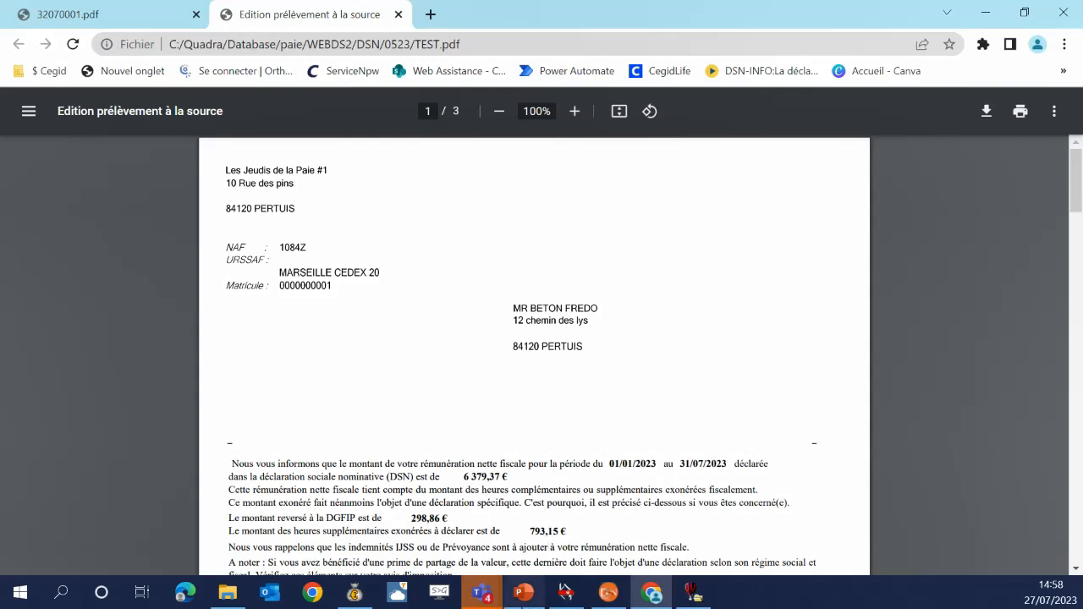
Switch to PowerPoint and maximise the presentation window on the QUESTIONS & REPONSES slide.
click(523, 592)
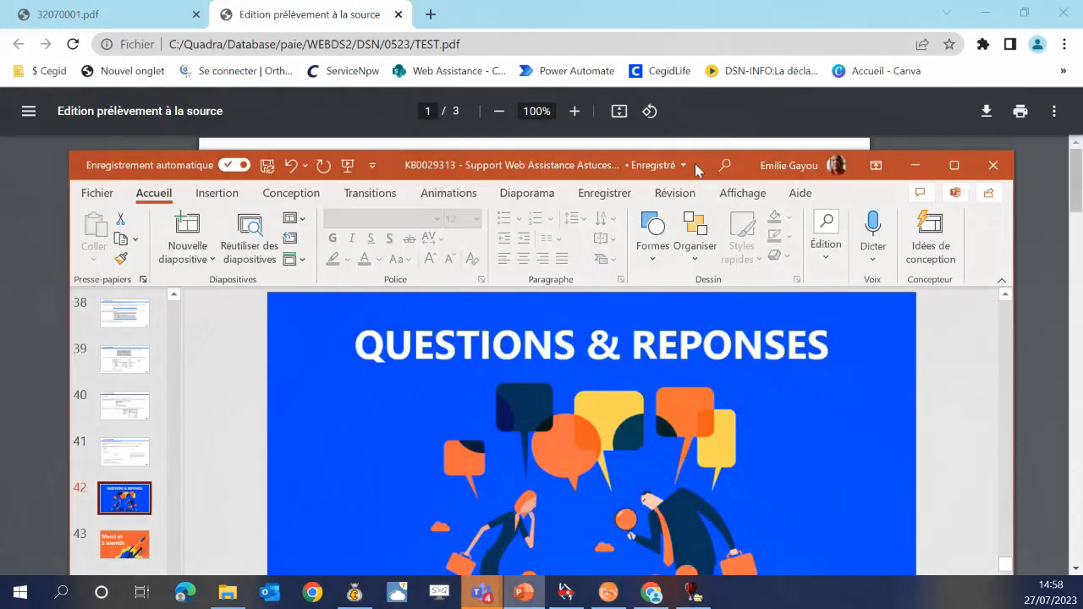
drag(695, 166, 661, 31)
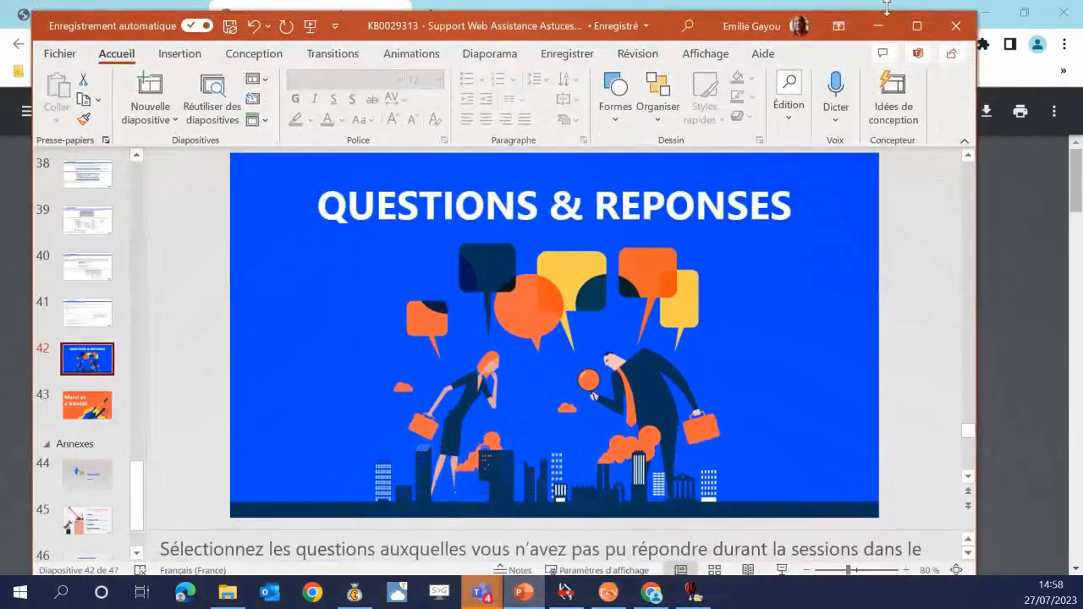
click(918, 27)
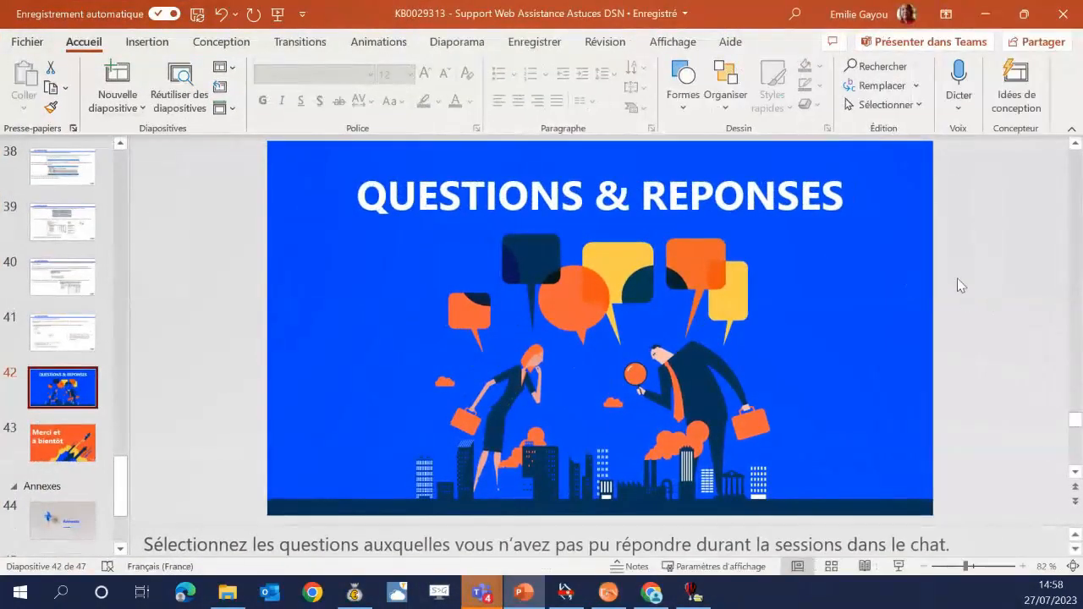